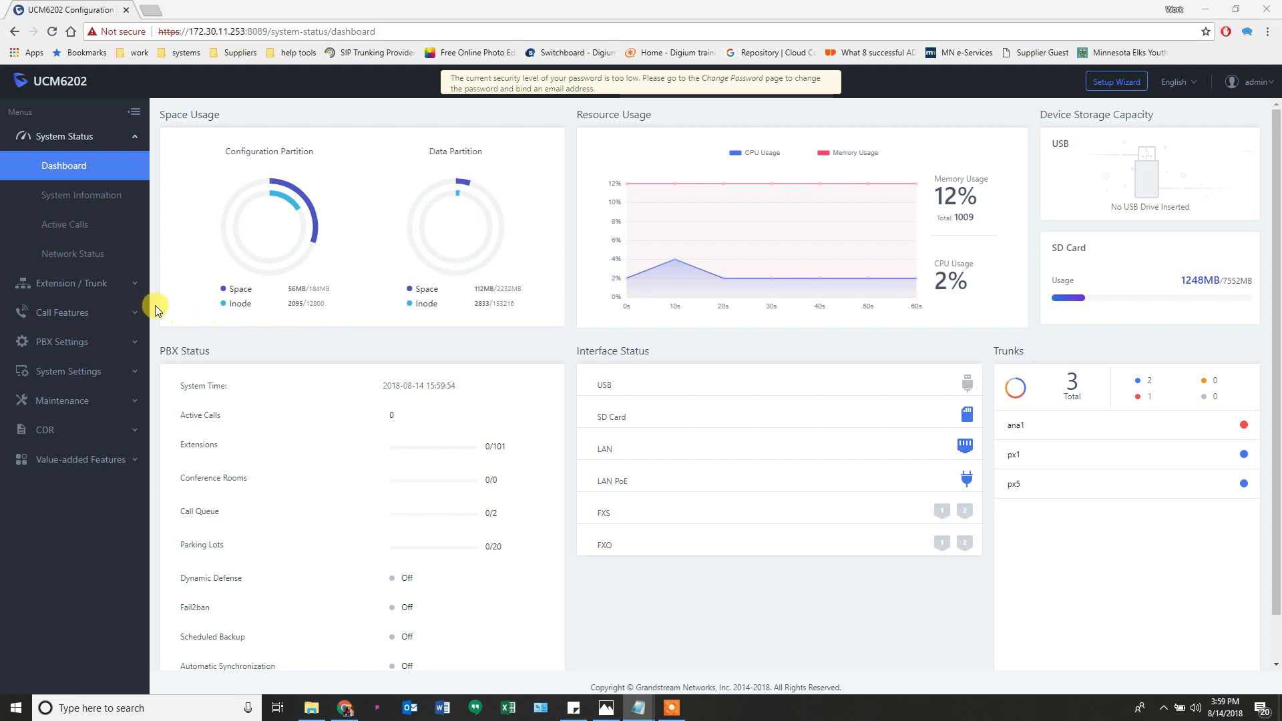
Create a new outbound route rule under Extension / Trunk and name it Emergency.
left_click(75, 286)
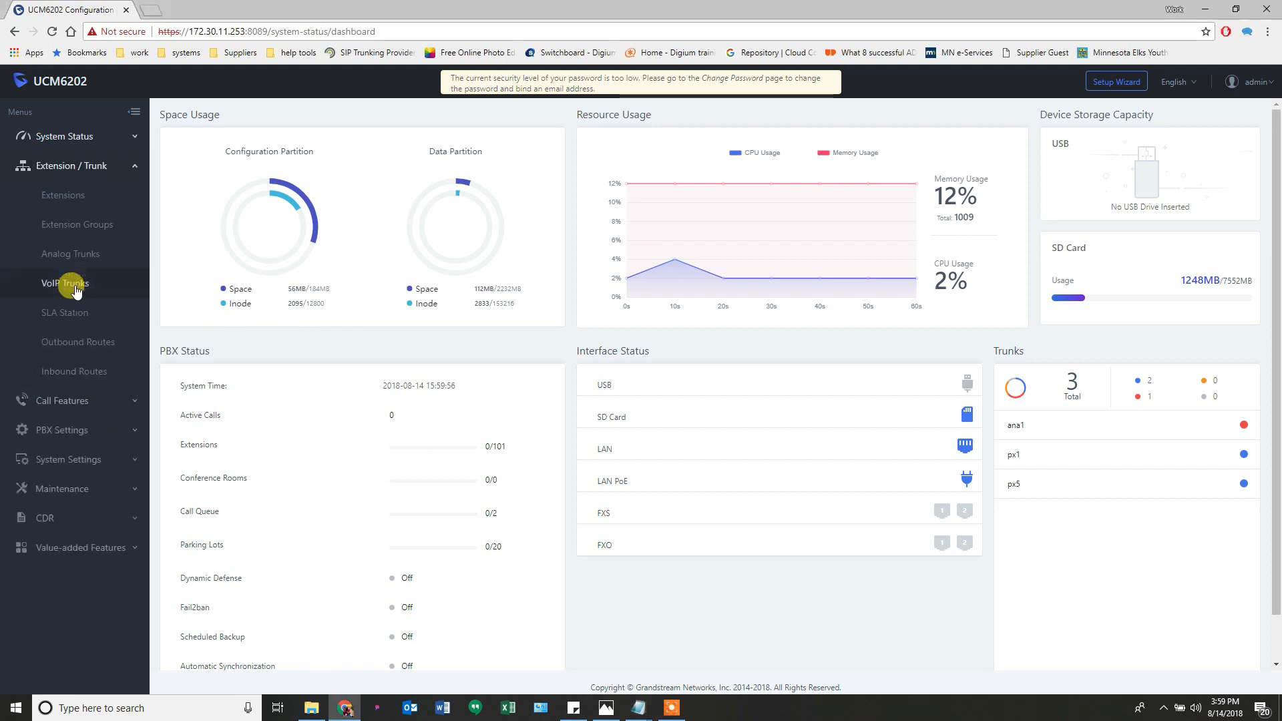
left_click(71, 343)
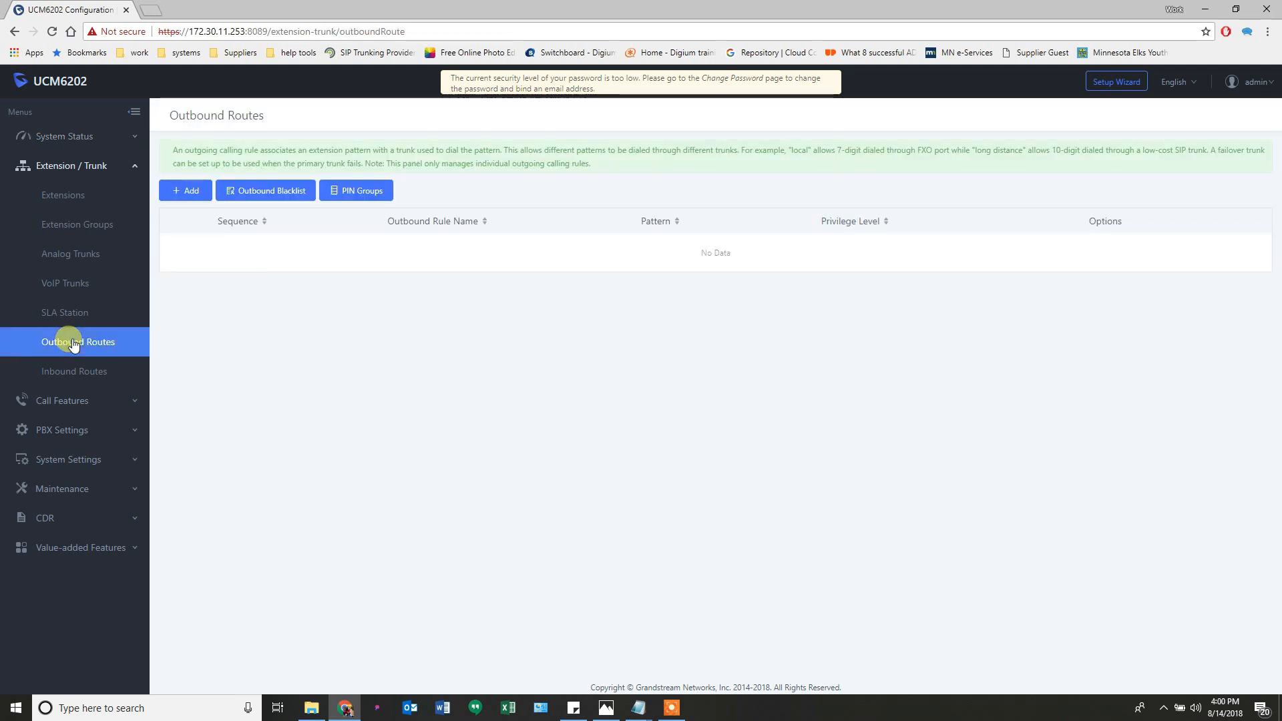
left_click(187, 191)
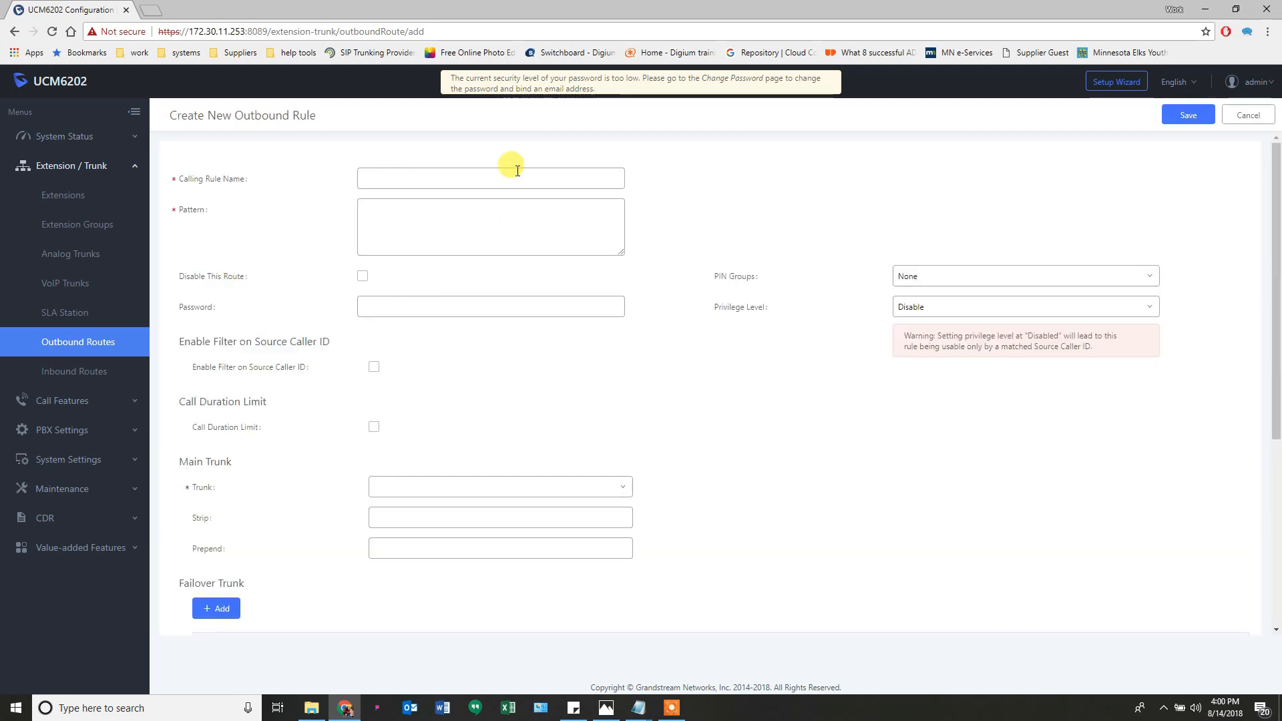
left_click(382, 178)
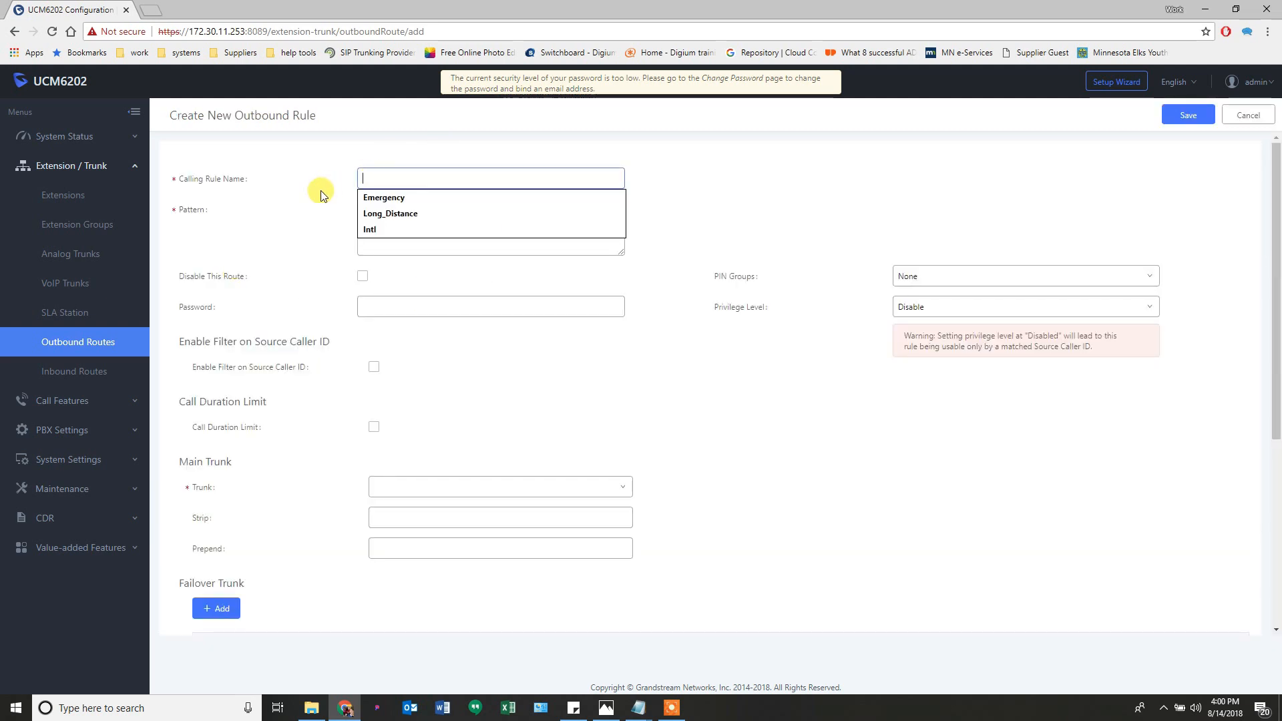
key("Tab")
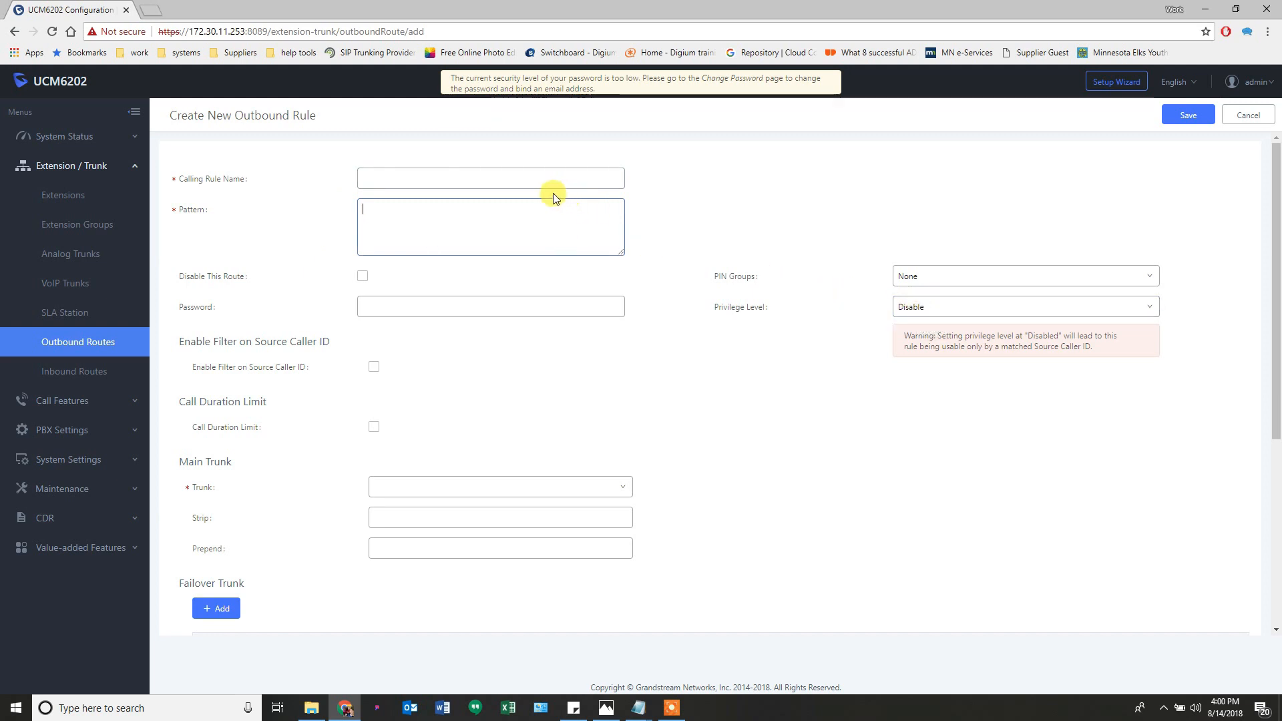
left_click(442, 179)
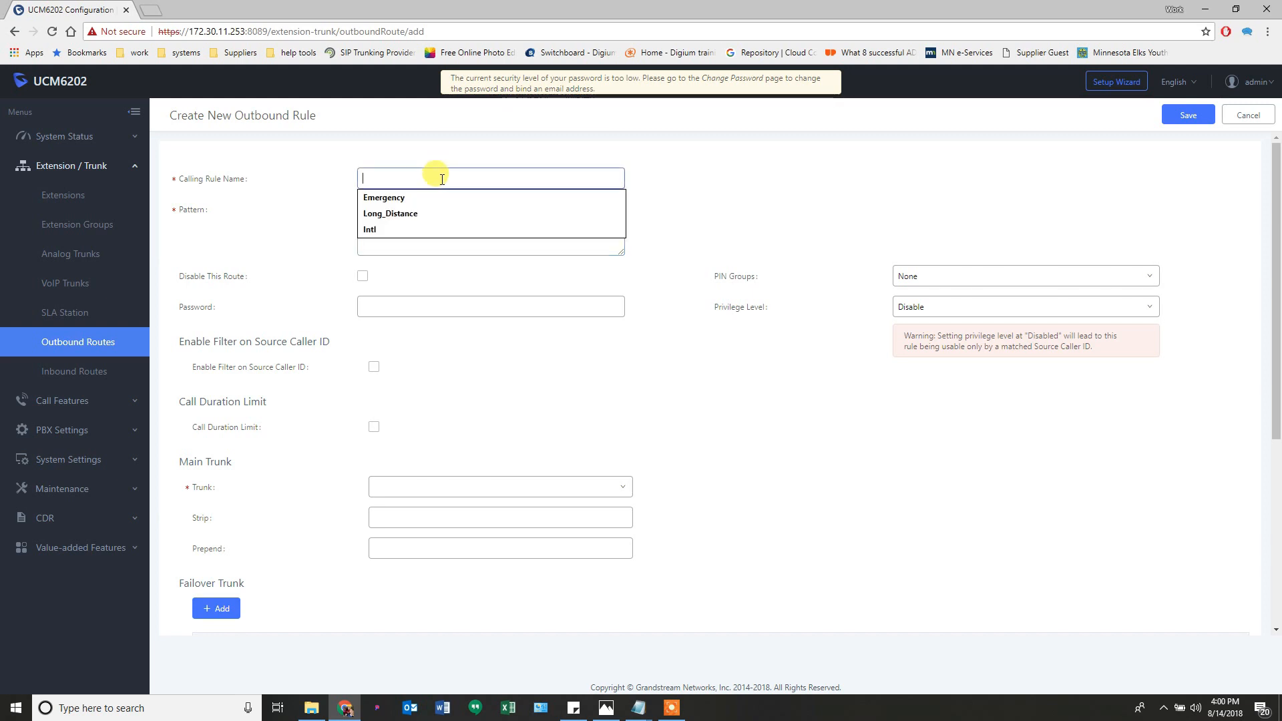
left_click(410, 200)
Set the Emergency rule's pattern to _911 and its privilege level to Internal.
left_click(402, 219)
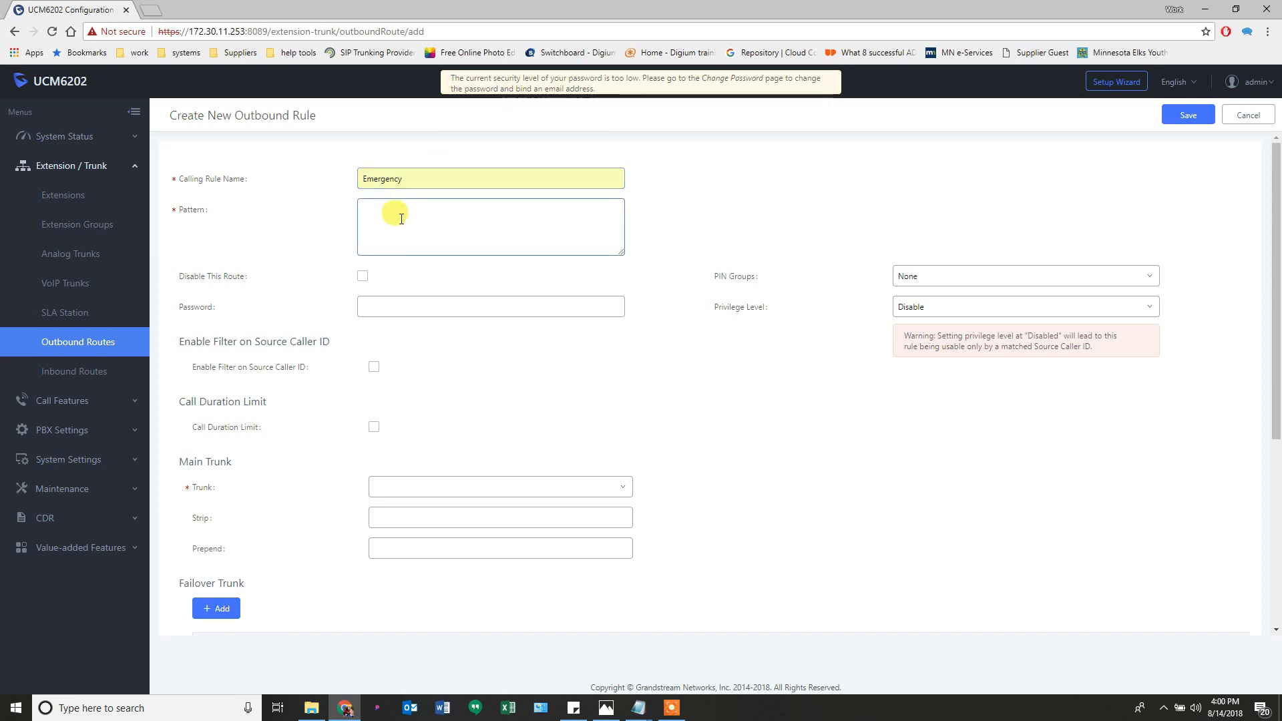
type("_")
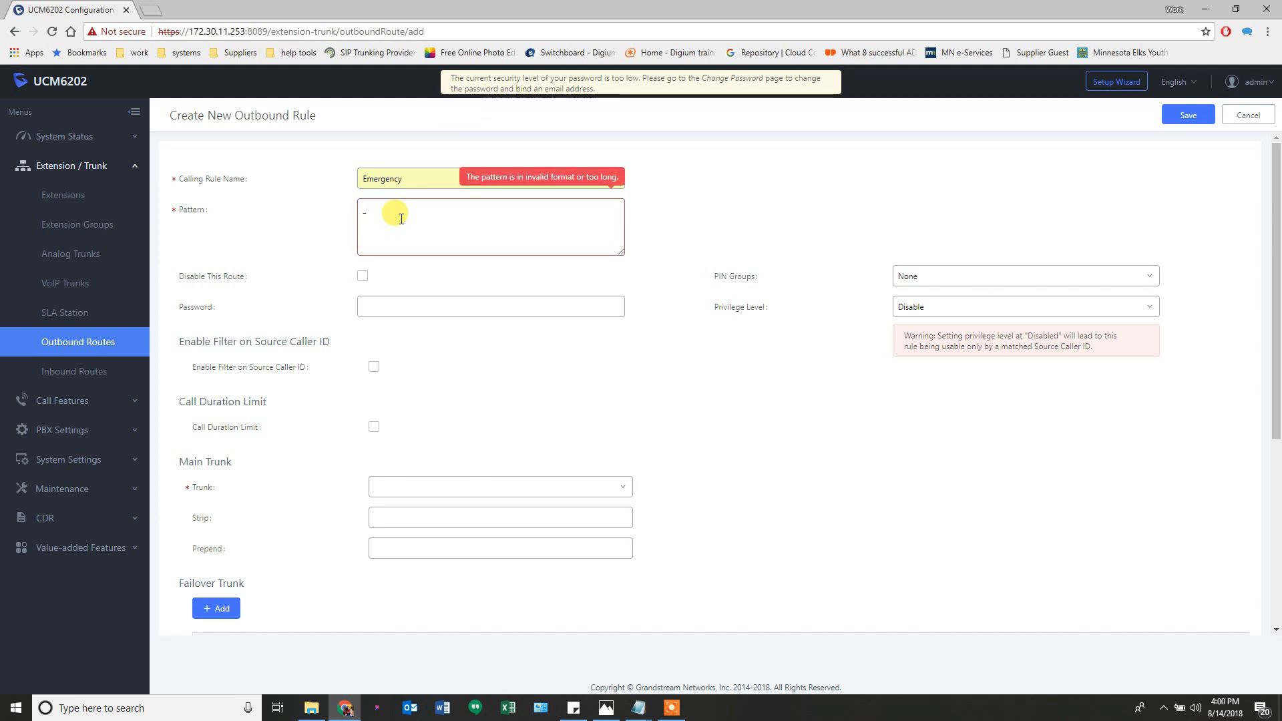
type("911")
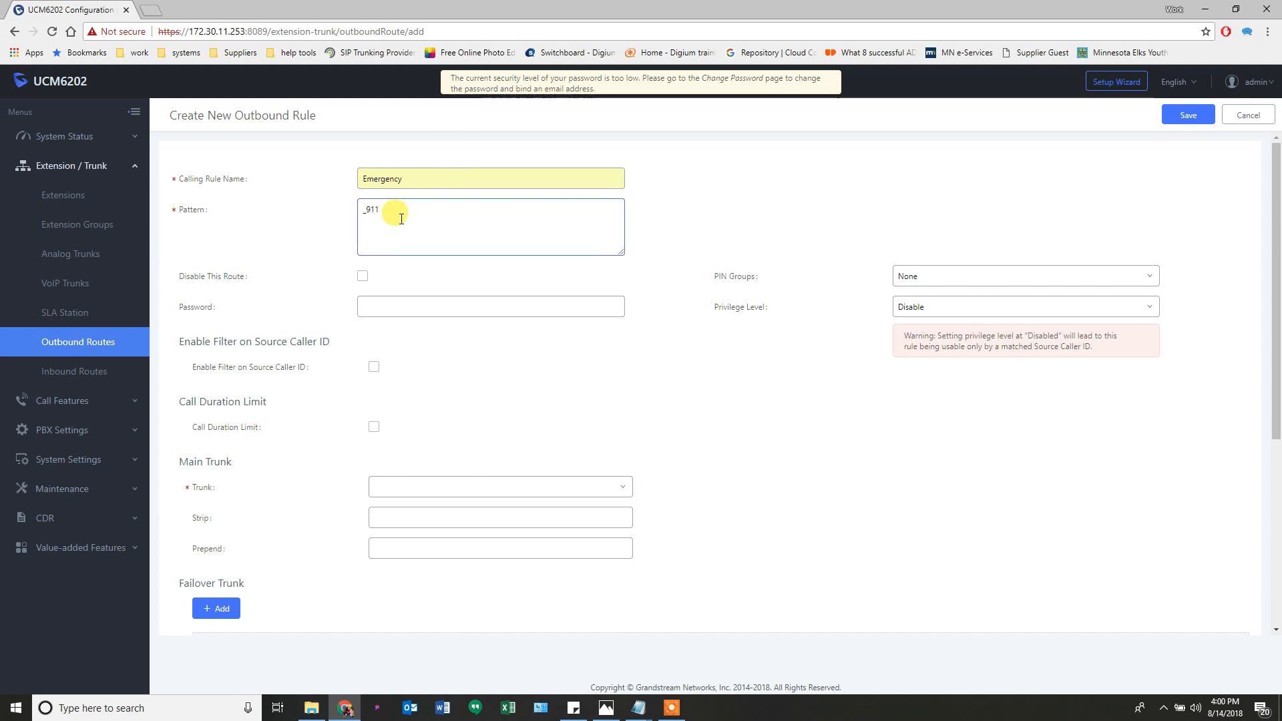
left_click(358, 211)
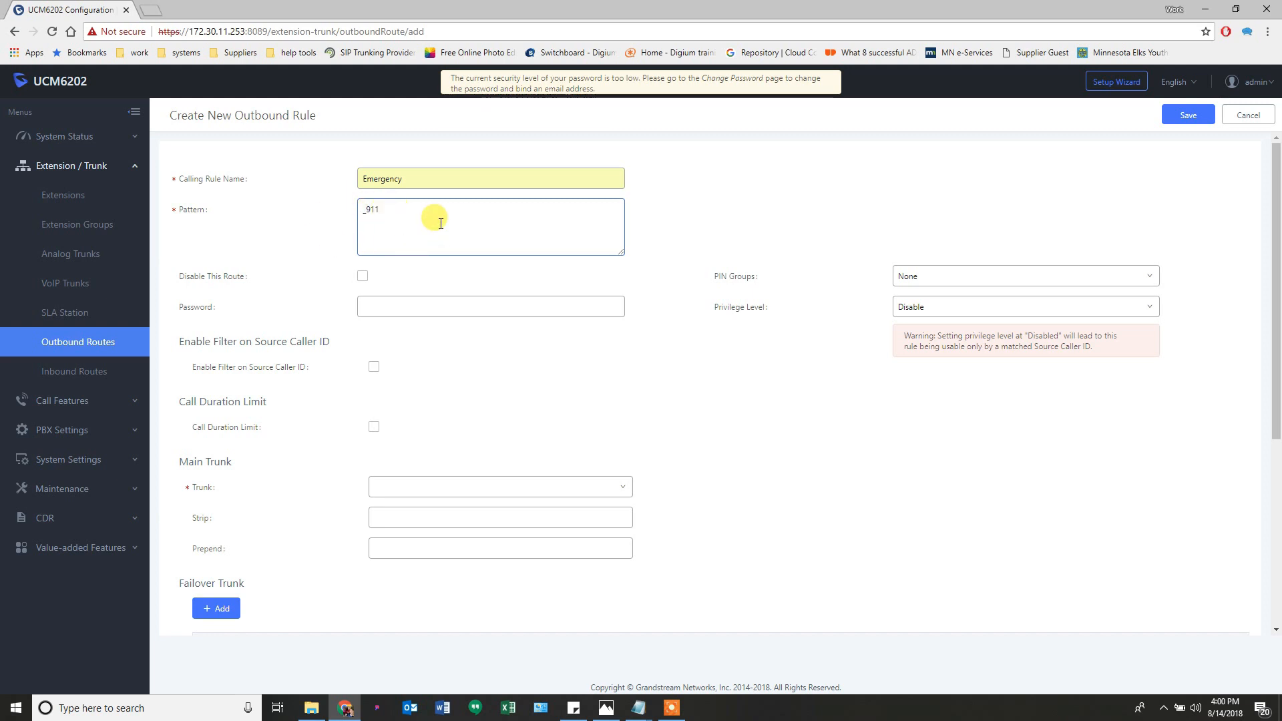
left_click(398, 211)
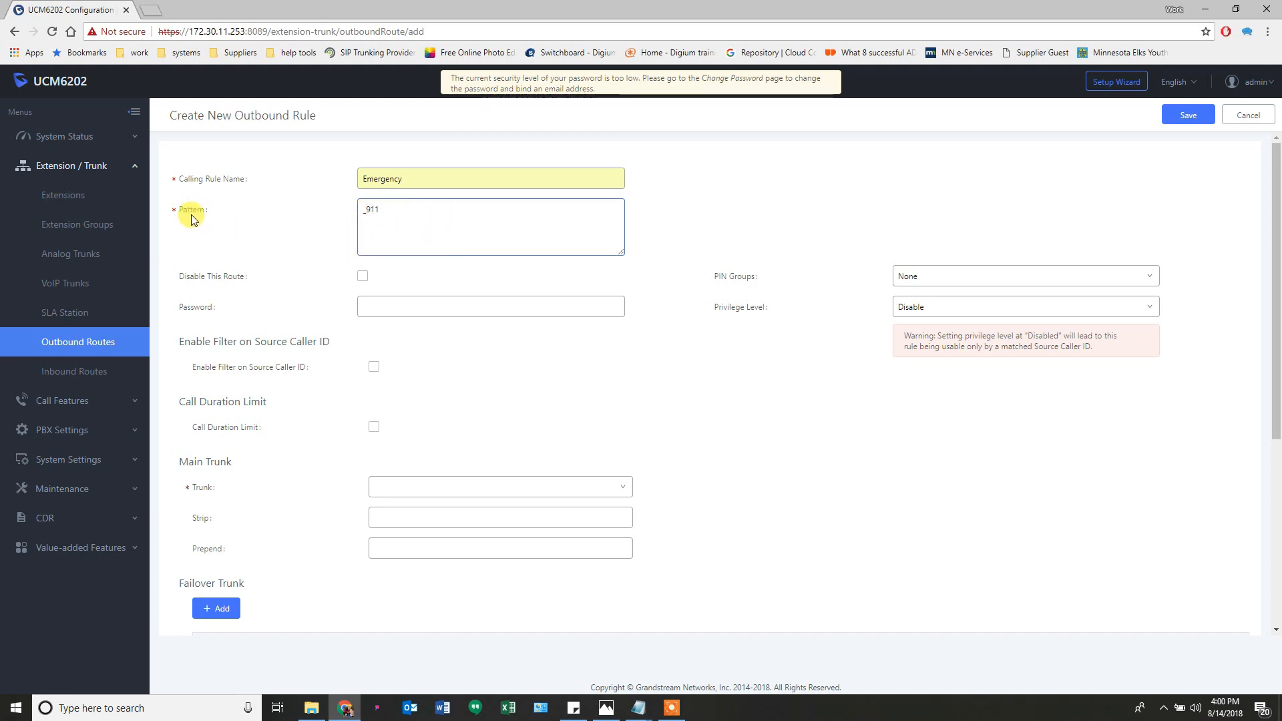
mouse_move(191, 217)
left_click(955, 315)
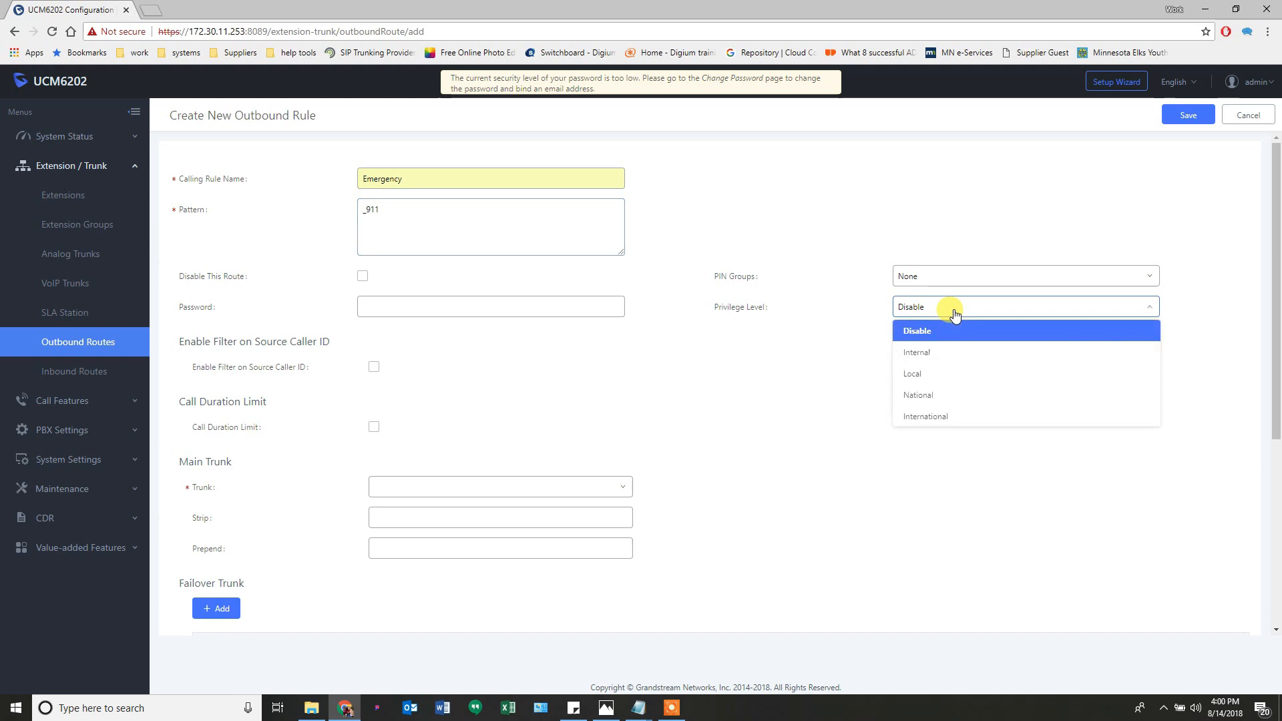
left_click(922, 359)
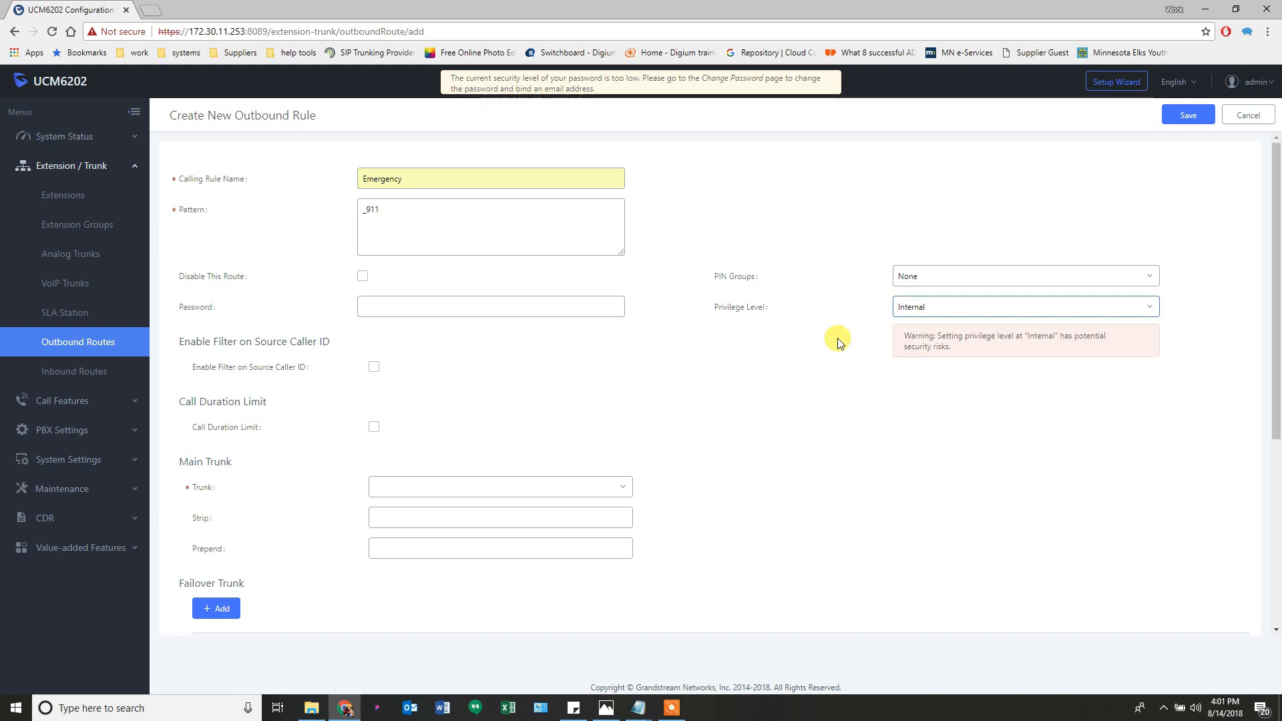
Try out the source caller ID filter with its list of available extensions, and disable the filter again.
mouse_move(251, 363)
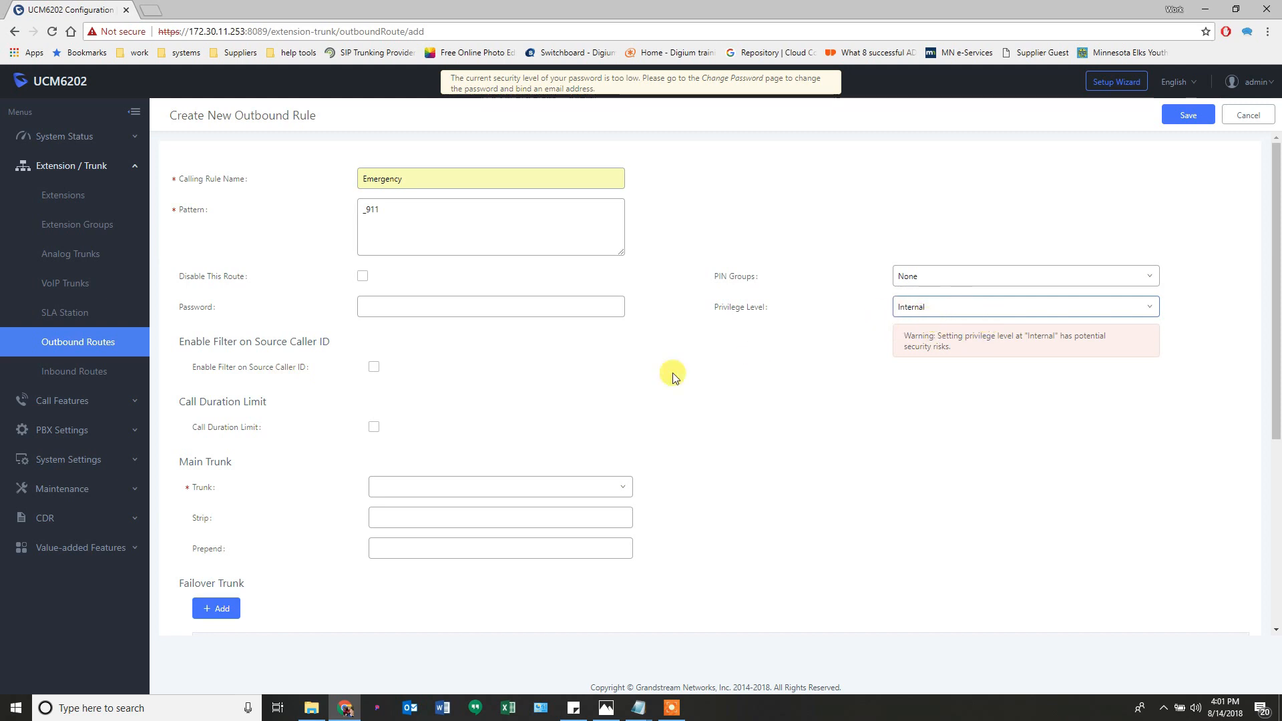
left_click(373, 368)
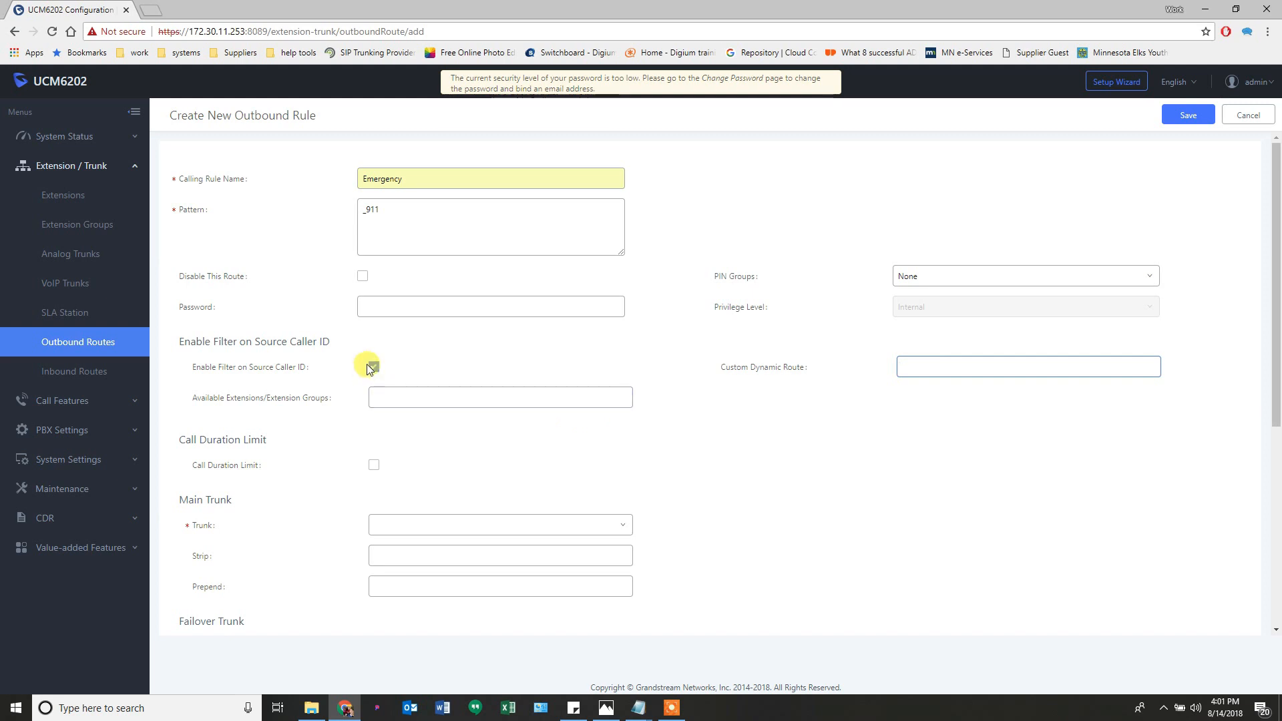
left_click(378, 397)
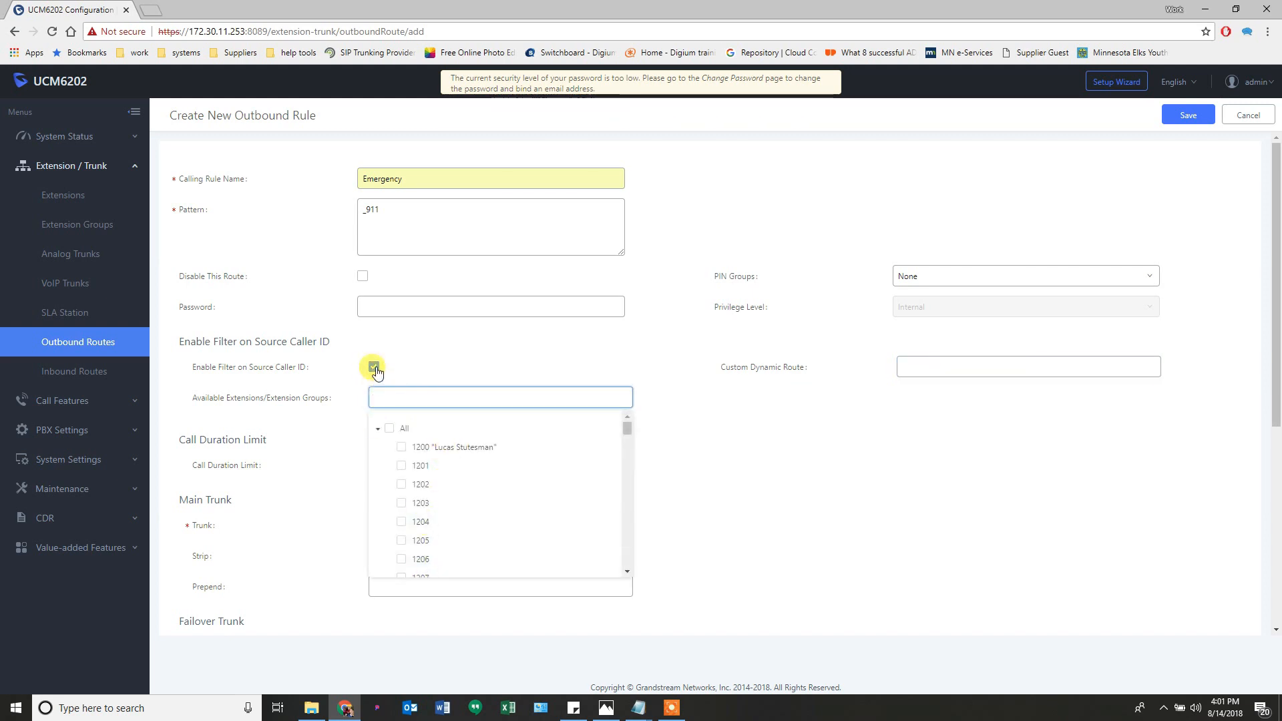
left_click(374, 367)
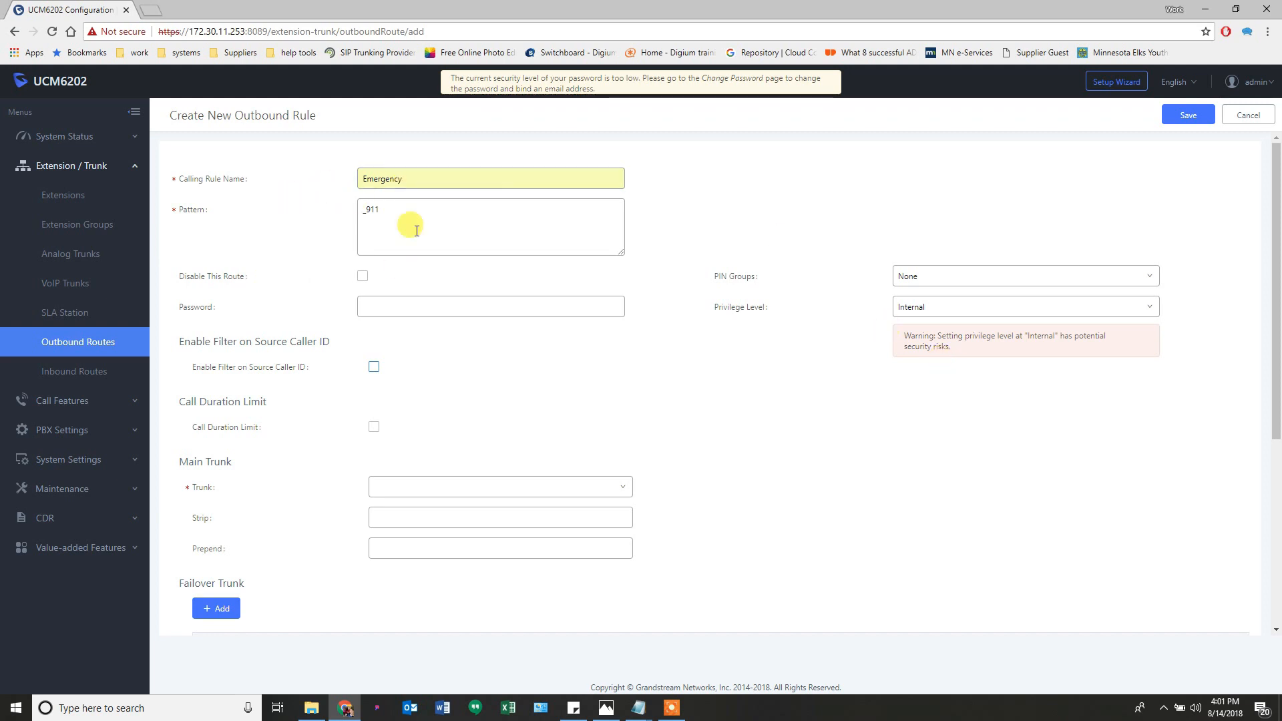
left_click(380, 211)
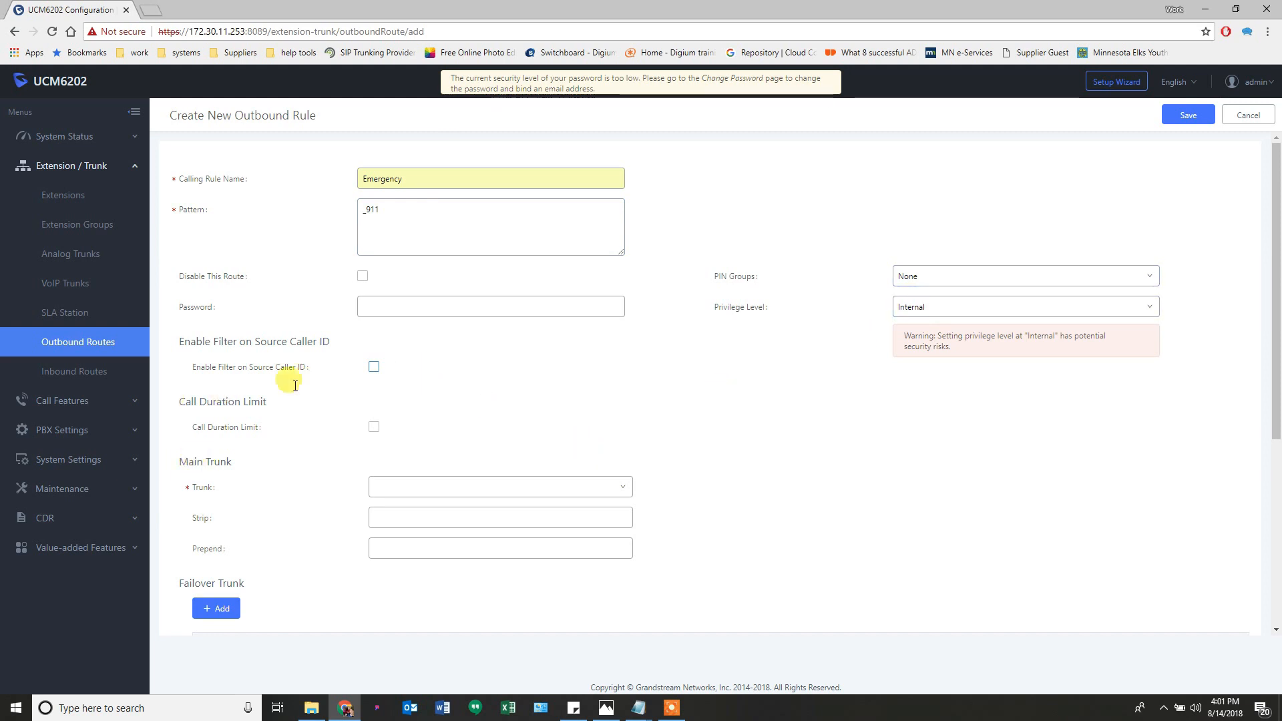
Set the main trunk of the Emergency rule to SIPTrunks -- px1.
scroll(319, 379, "down", 3)
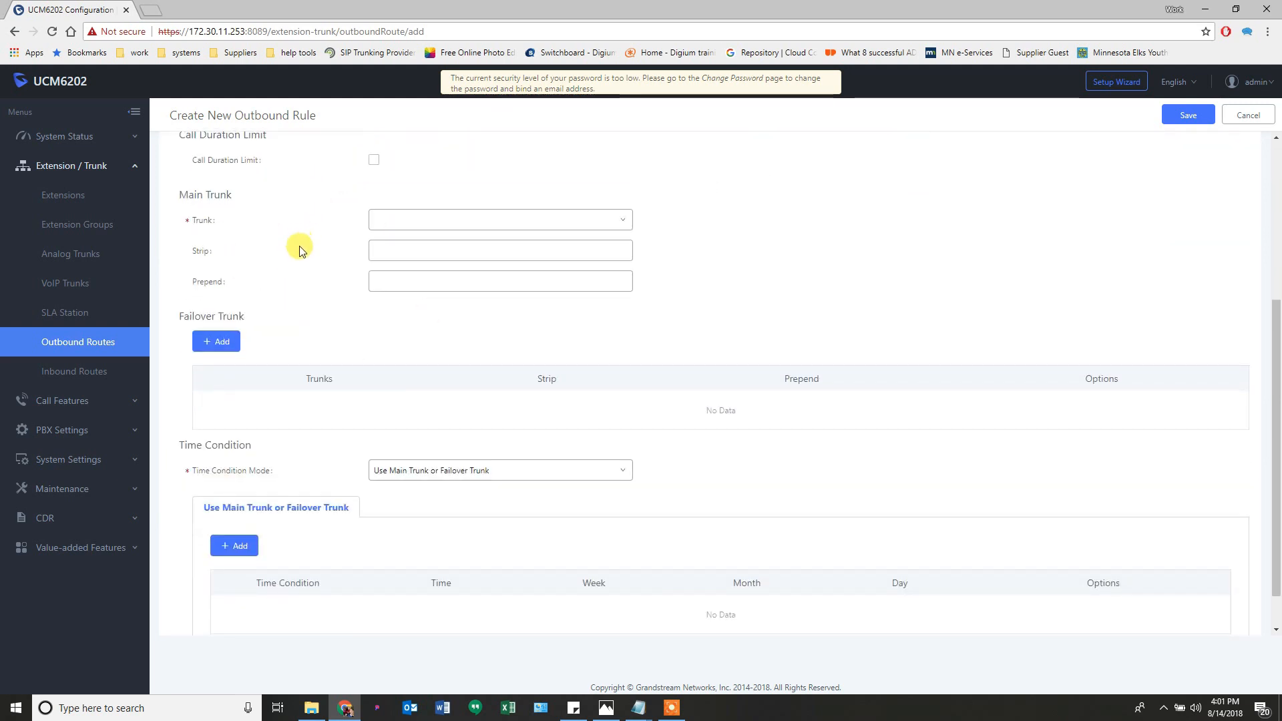
scroll(301, 247, "up", 1)
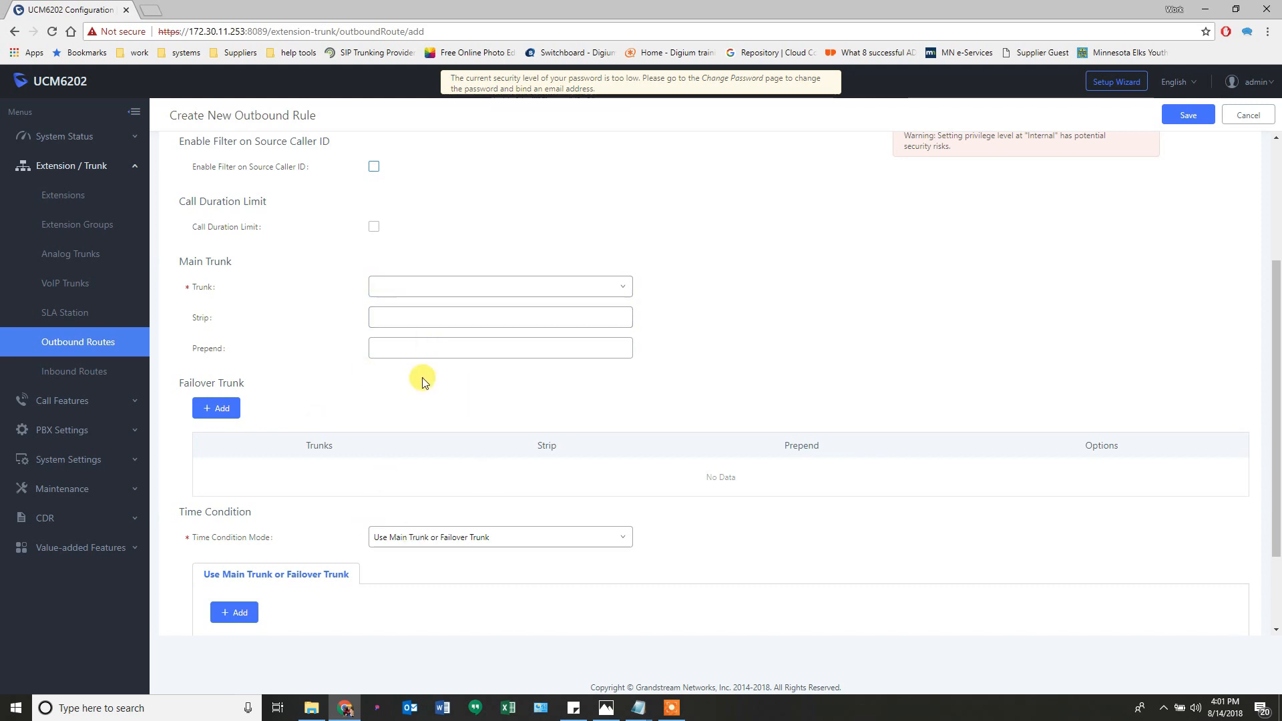
left_click(413, 292)
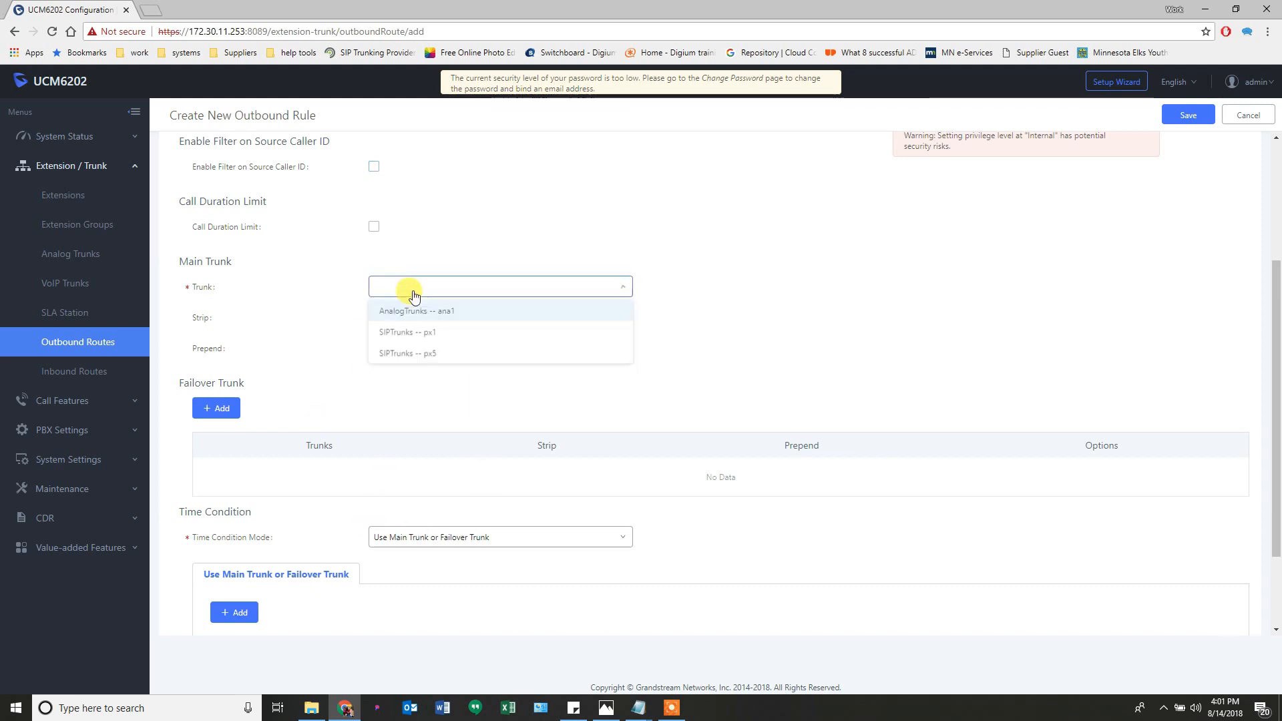
left_click(411, 338)
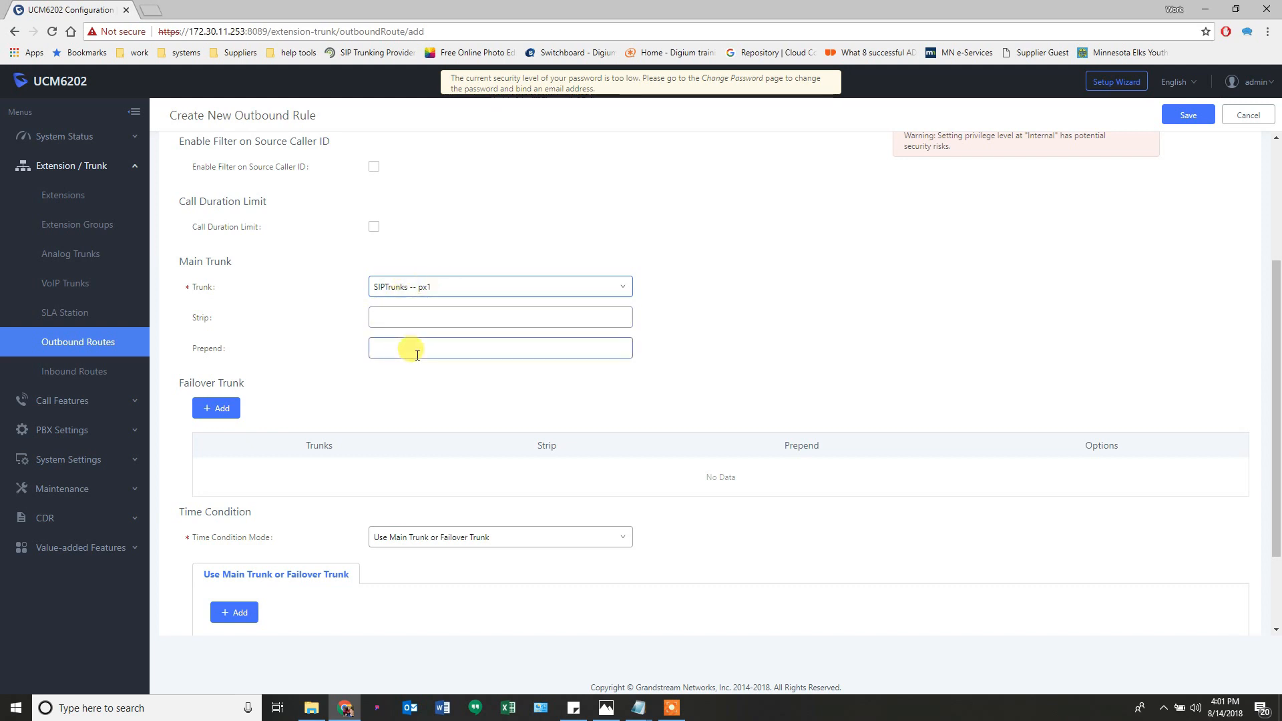
Add SIPTrunks -- px5 as a failover trunk for the Emergency rule.
left_click(218, 409)
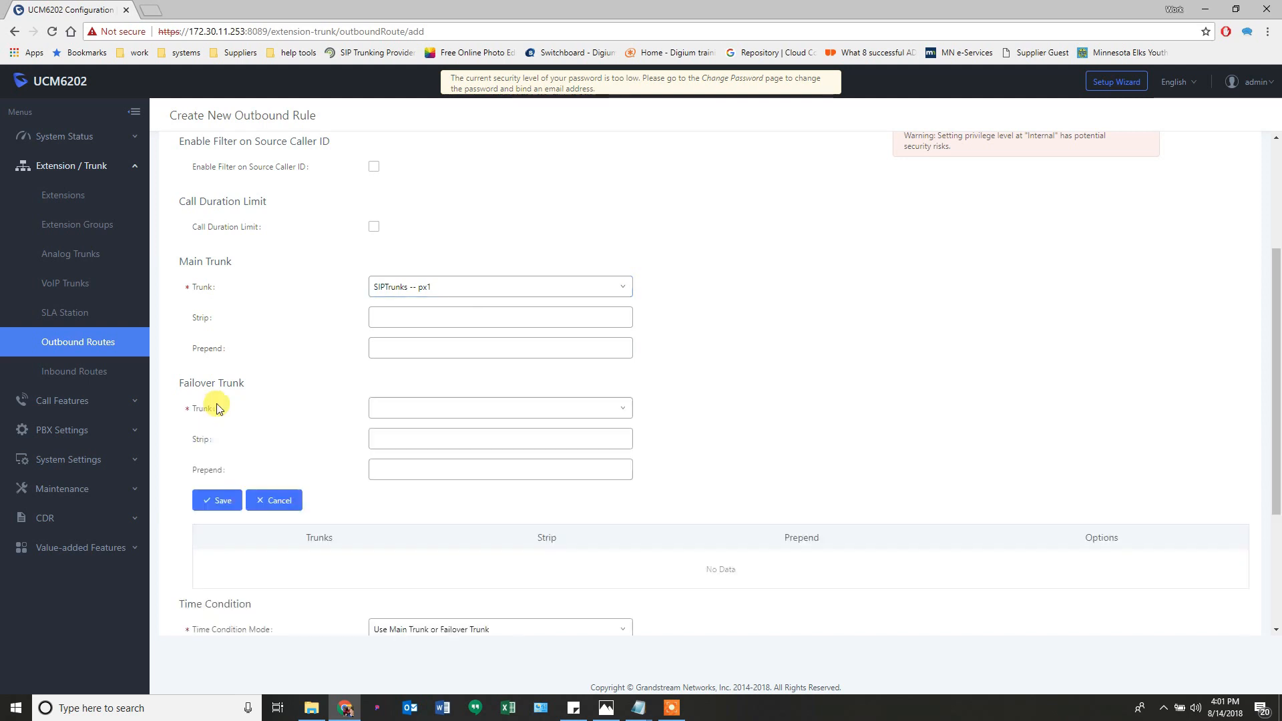
left_click(398, 407)
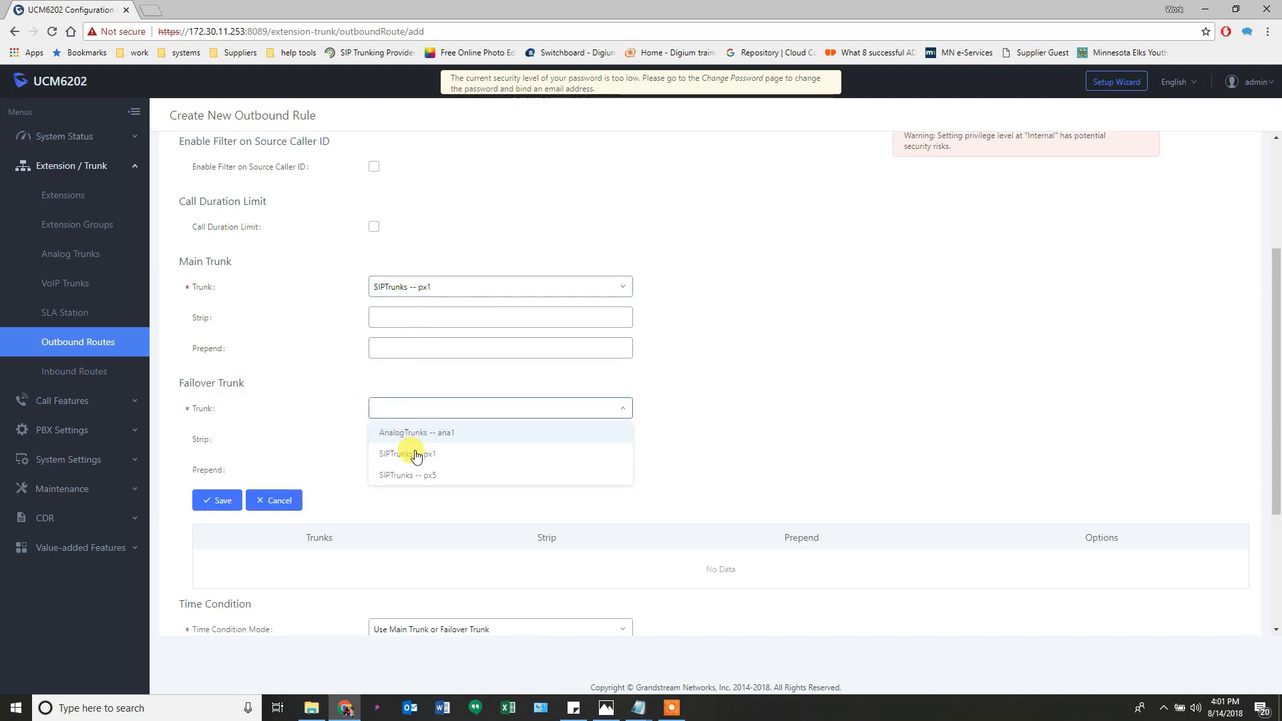
left_click(415, 475)
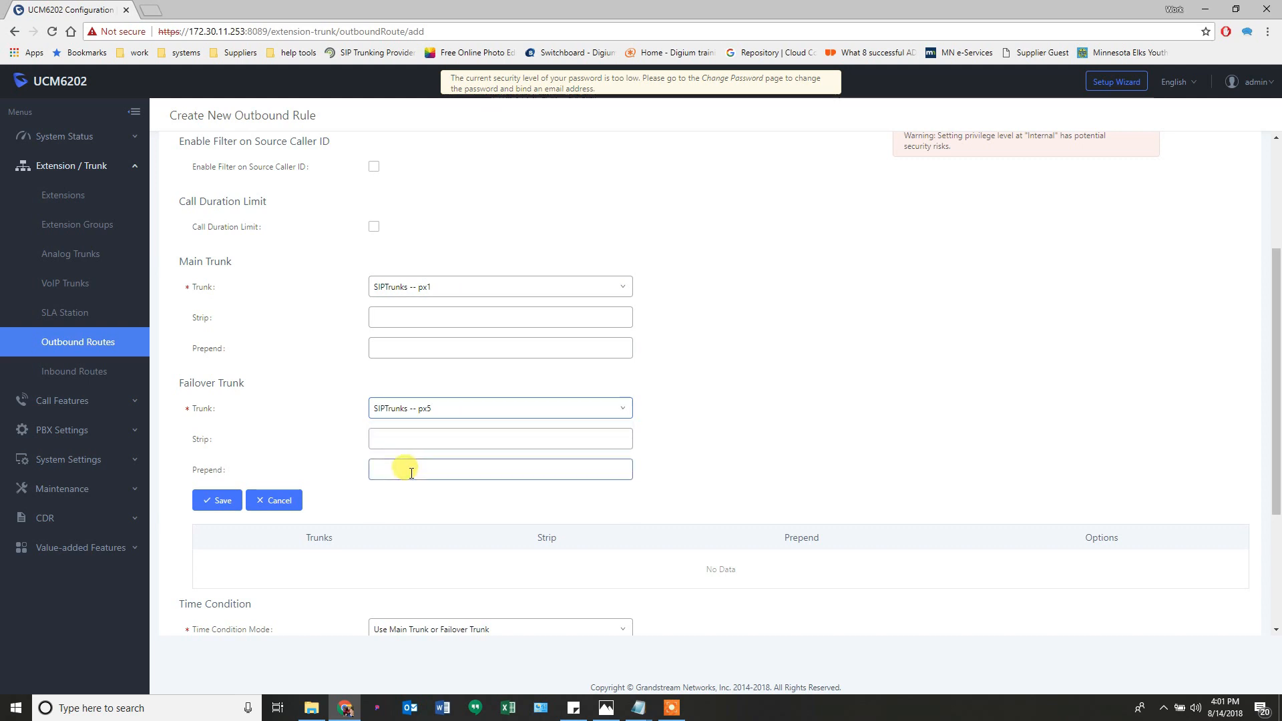
left_click(220, 502)
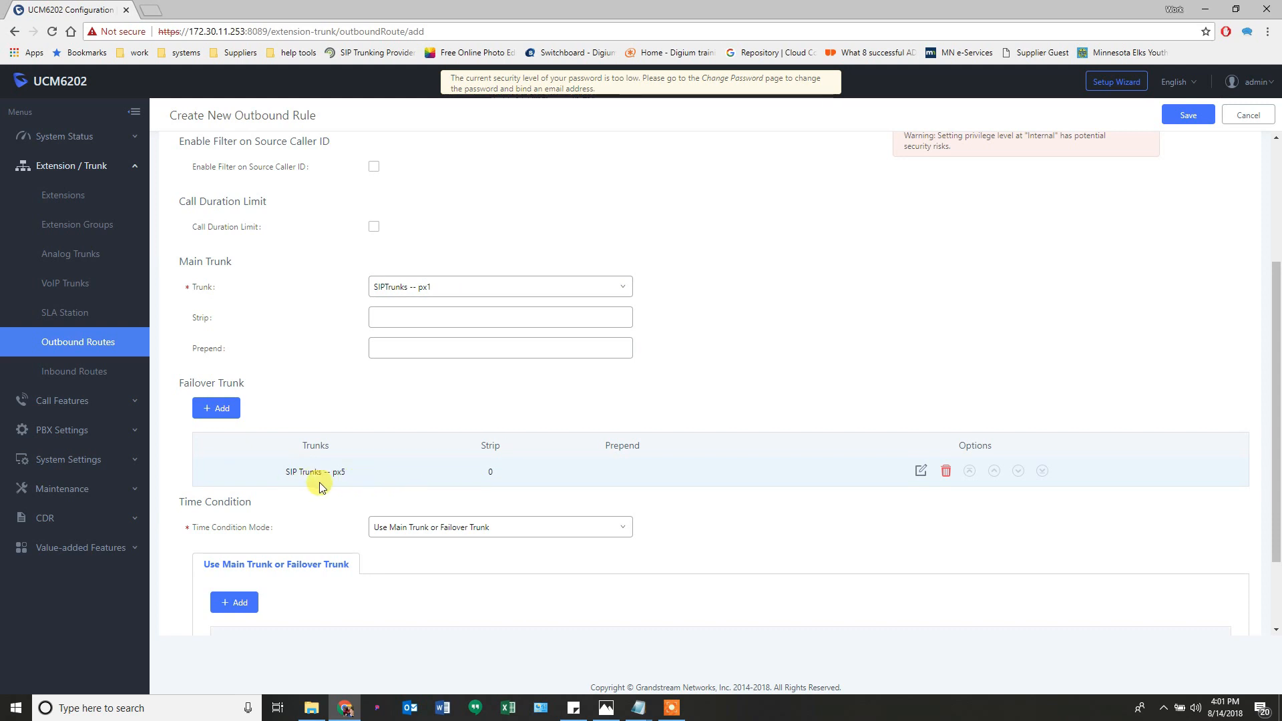
Add AnalogTrunks -- ana1 as a second failover trunk and delete that entry again.
left_click(217, 408)
left_click(392, 414)
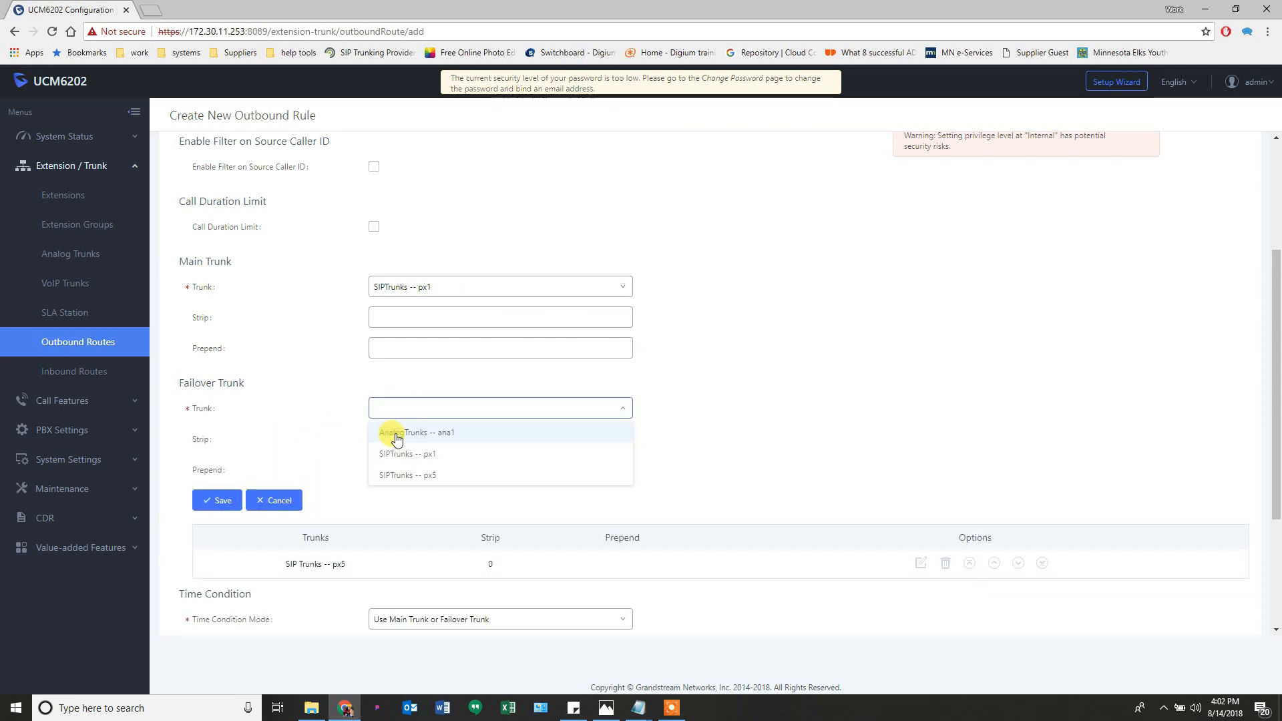
left_click(397, 434)
left_click(217, 500)
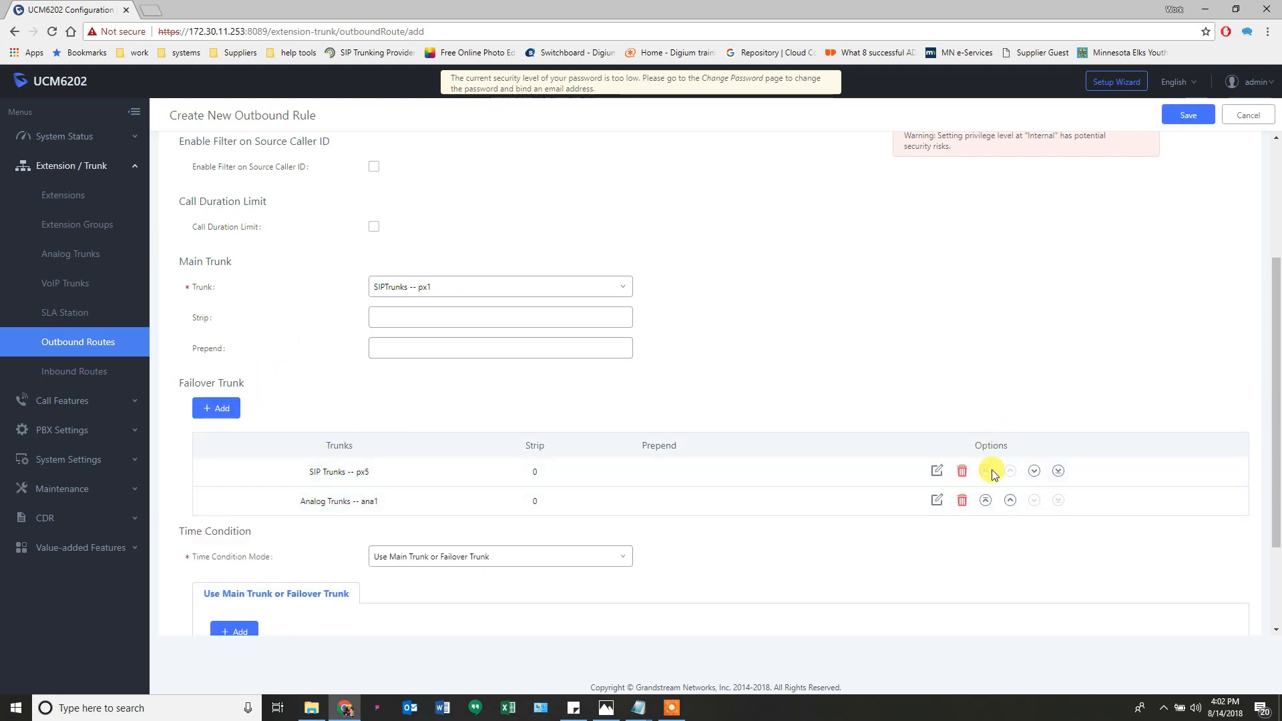
left_click(962, 501)
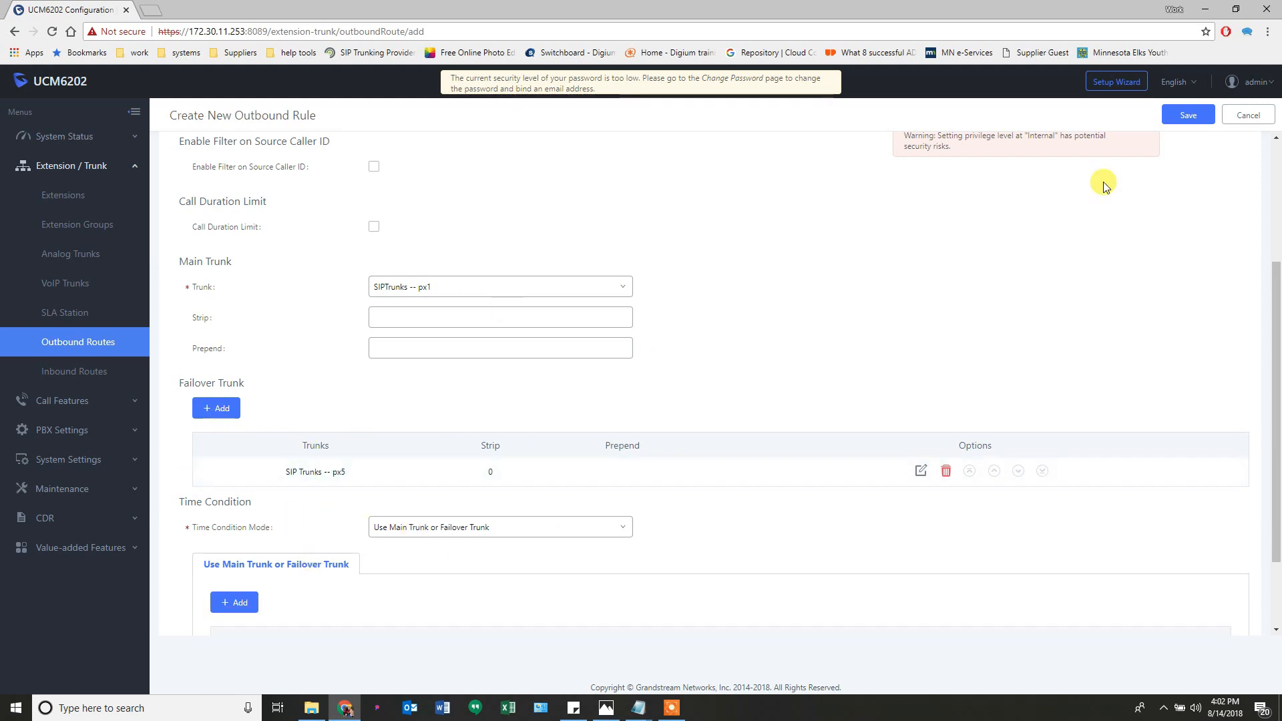
Save the Emergency outbound rule and accept the risk of the Internal privilege level.
left_click(1187, 115)
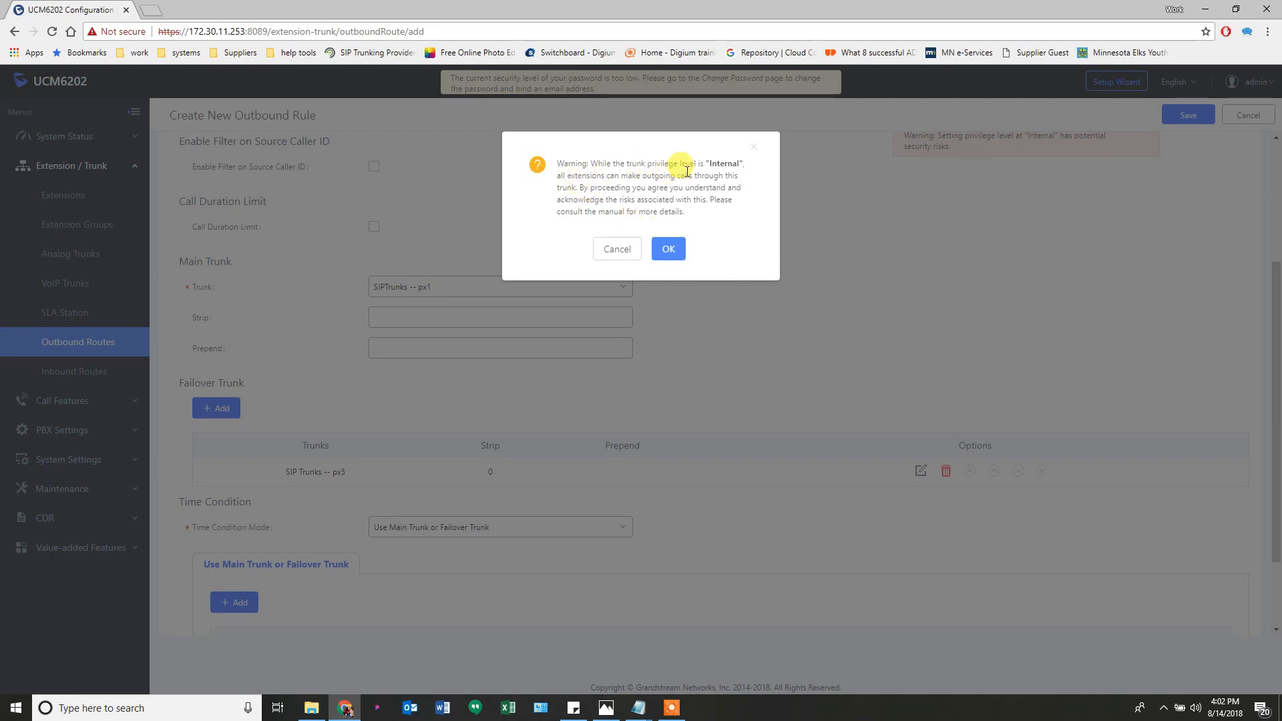
left_click(669, 249)
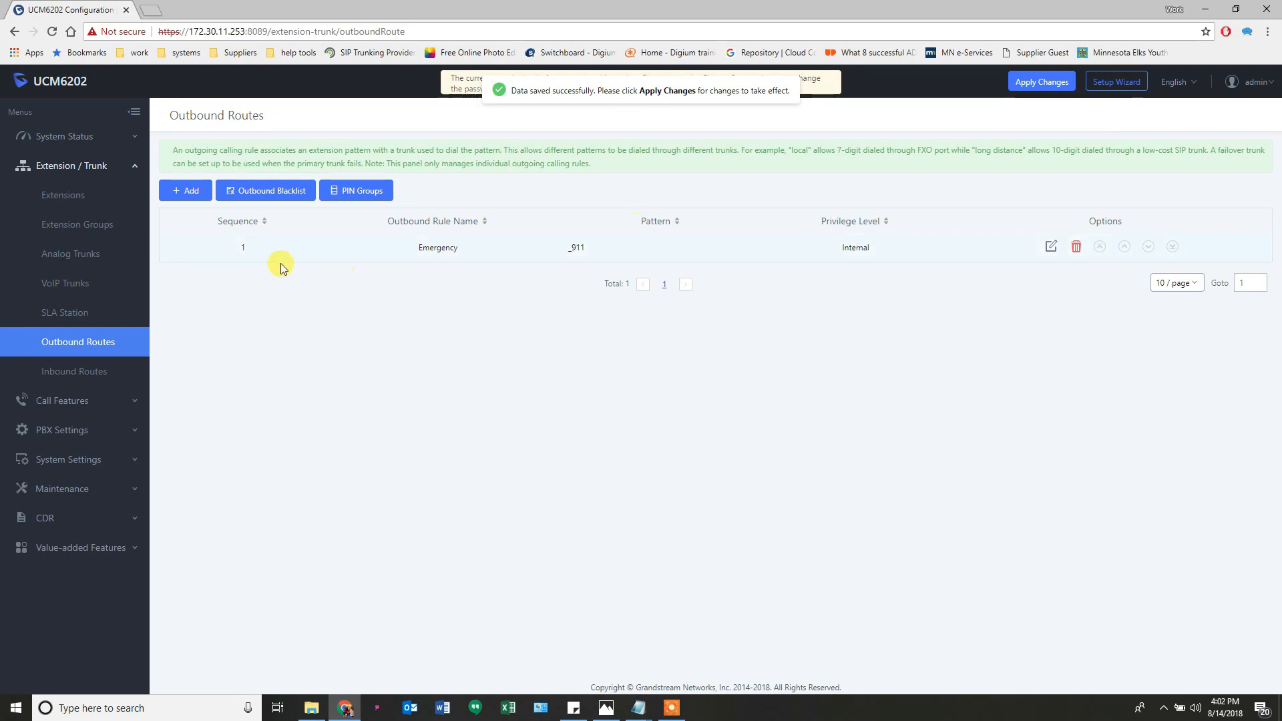
Create a new outbound rule named local with the pattern _XXXxxxx.
left_click(193, 185)
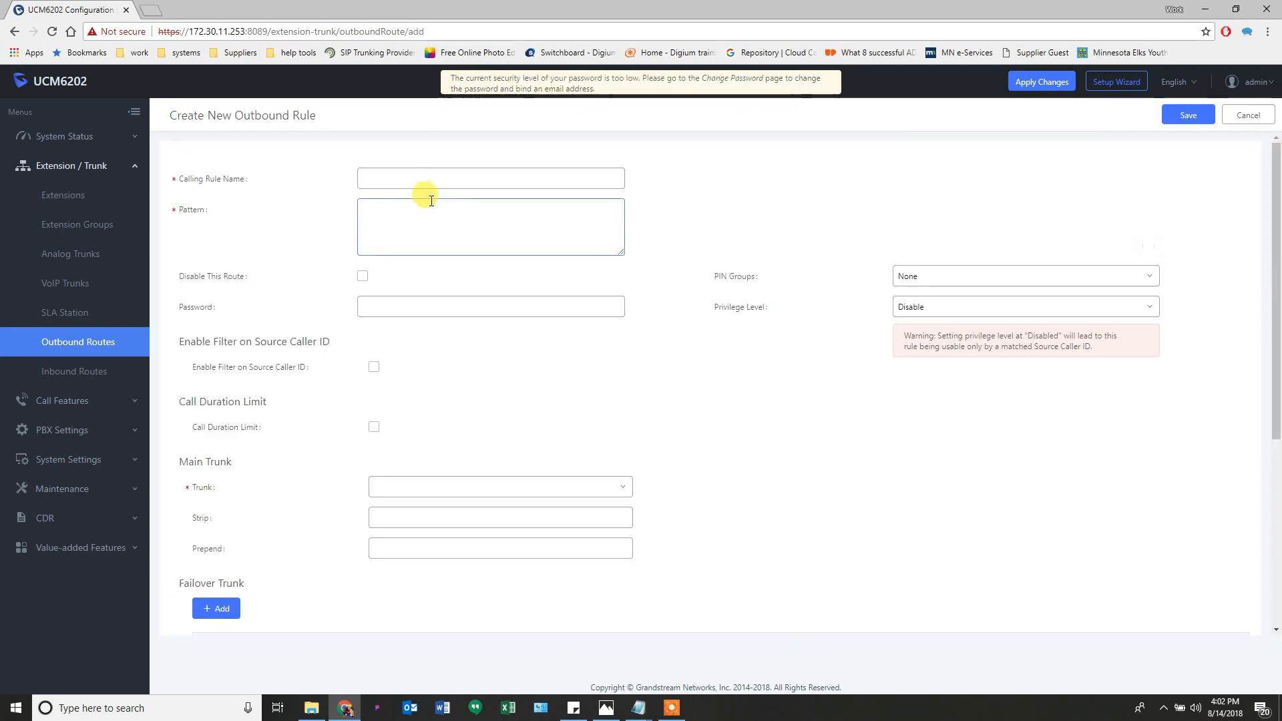
left_click(433, 183)
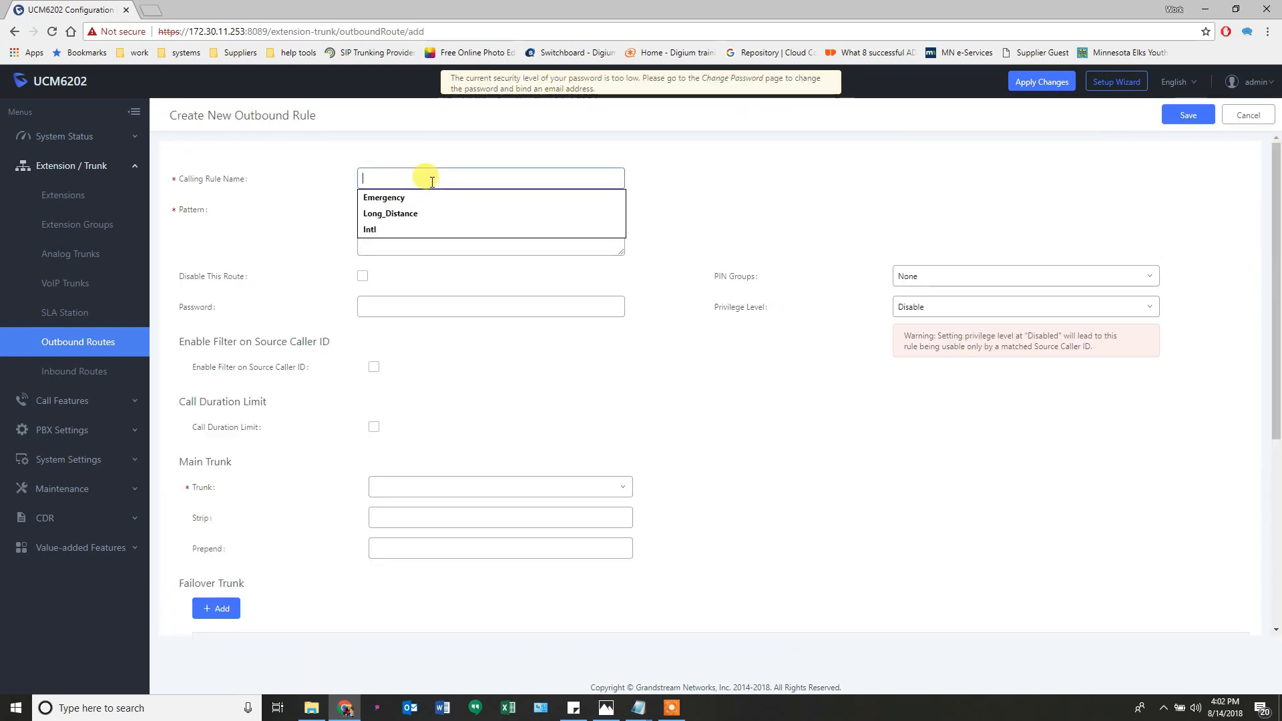
type("loca")
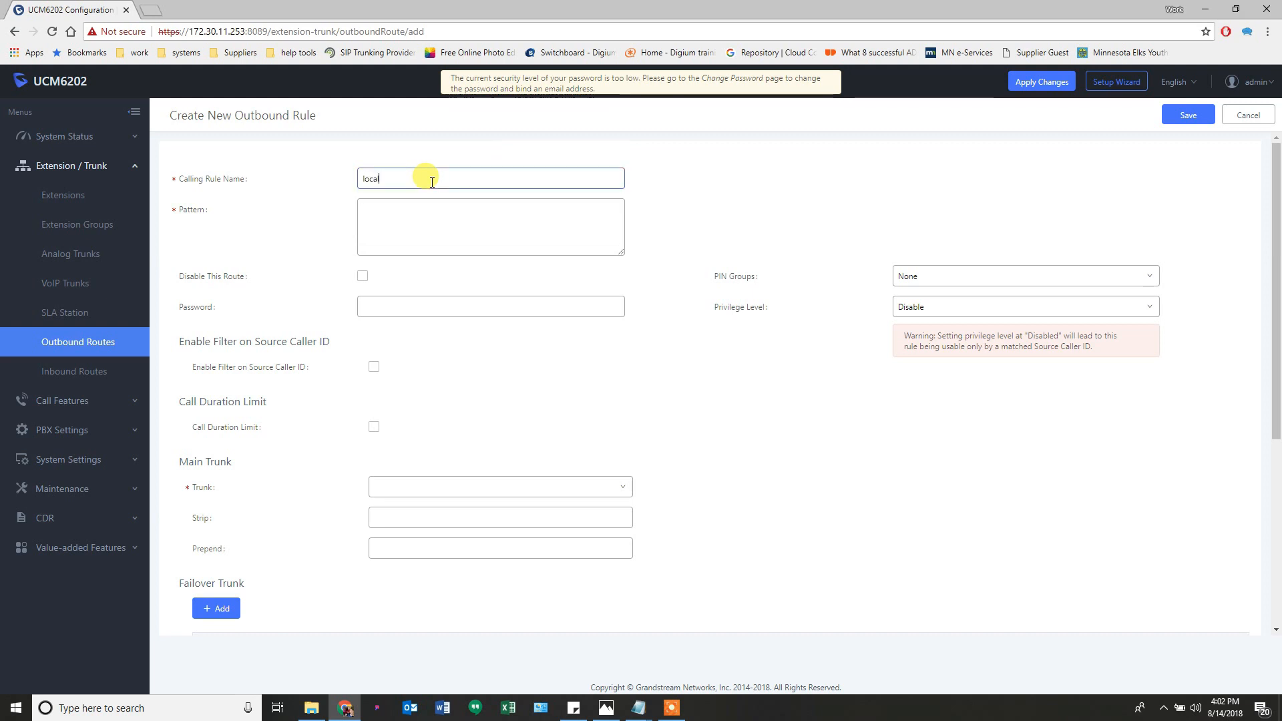
type("l")
left_click(417, 209)
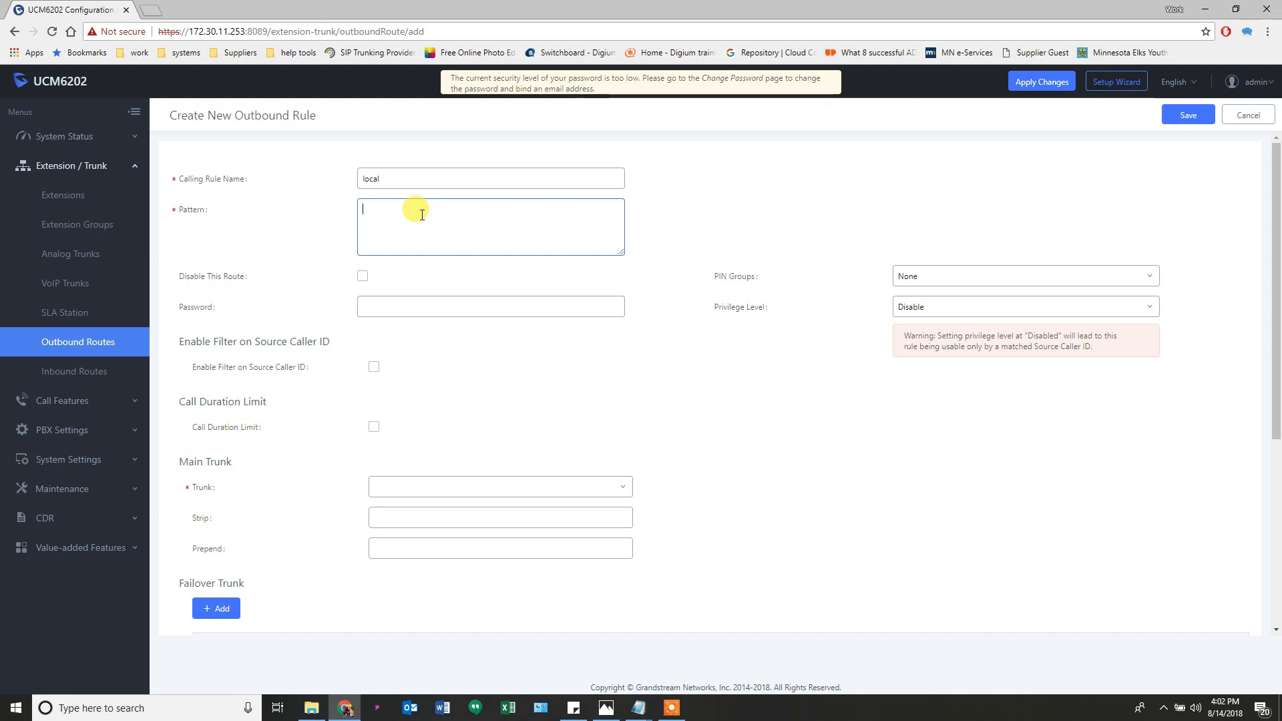
type("_")
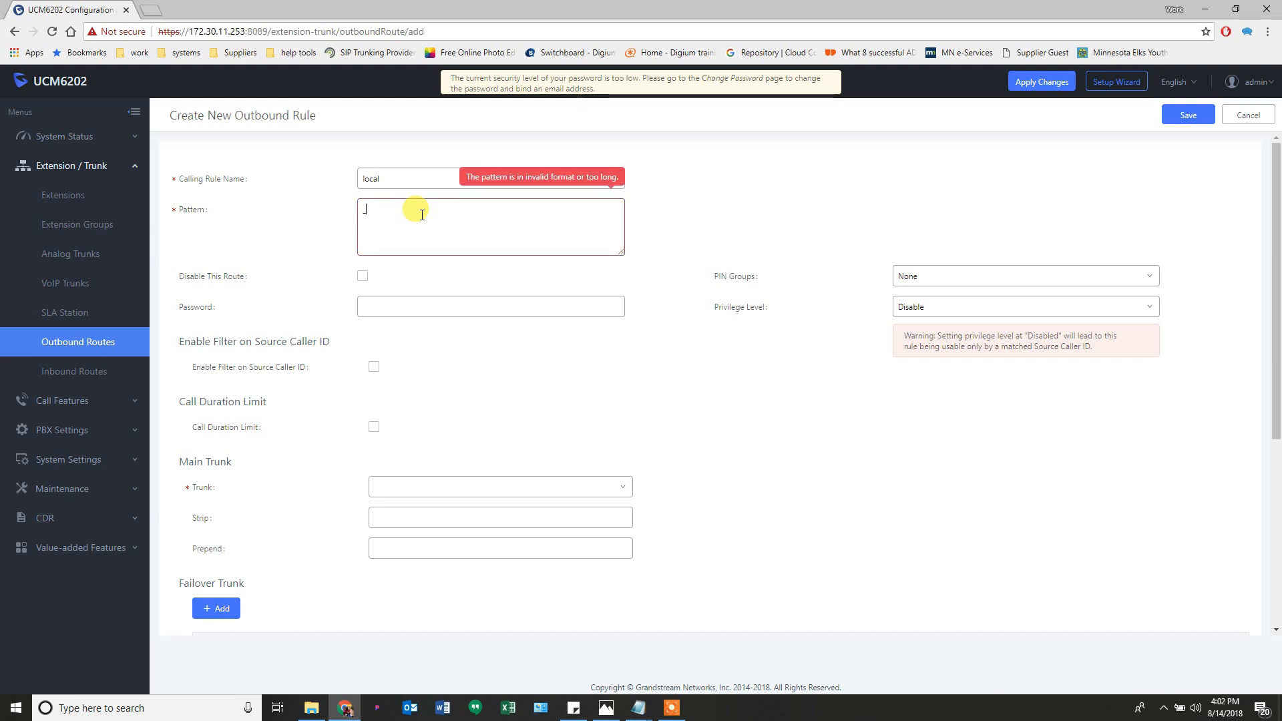
type("xxx")
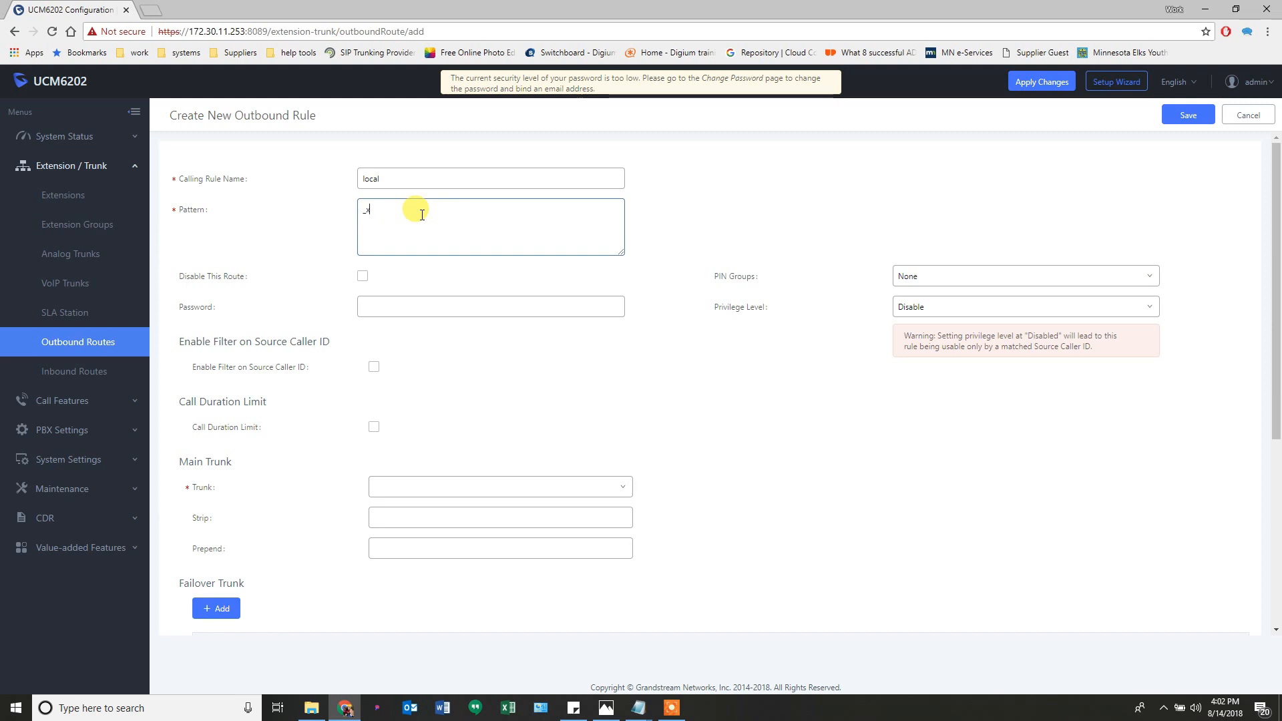
key("BackSpace")
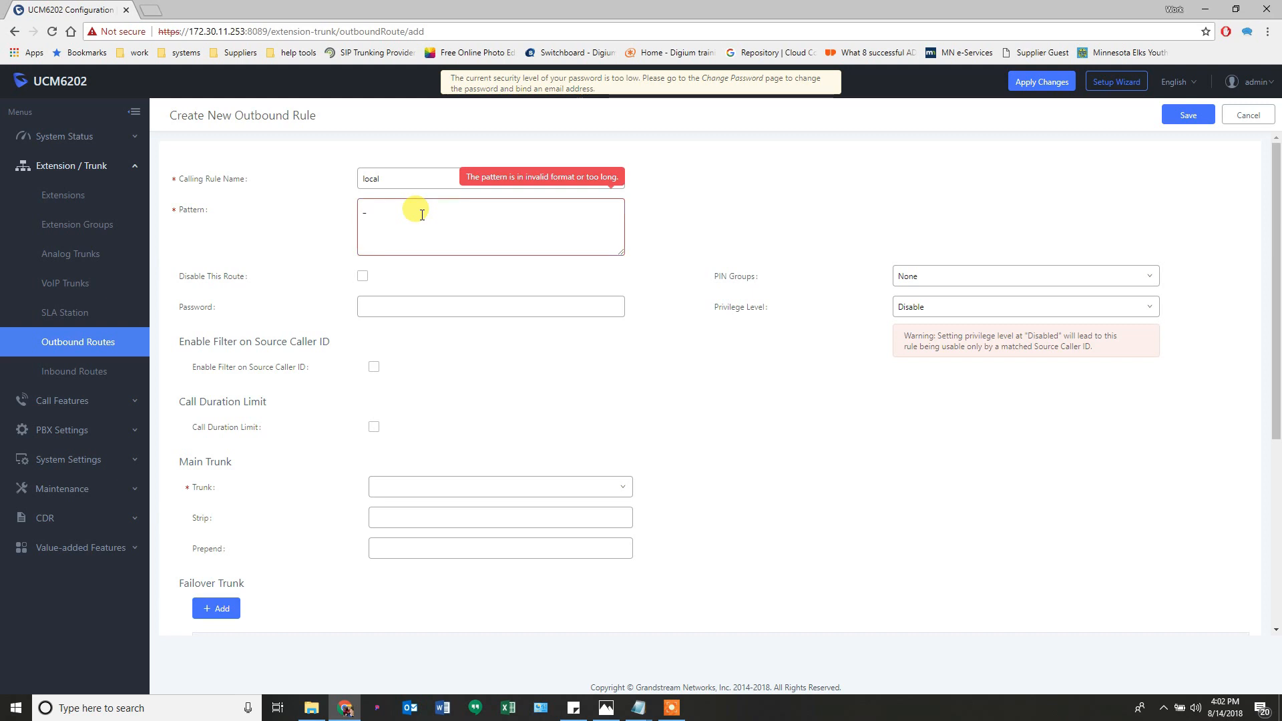
type("XXXxxxx")
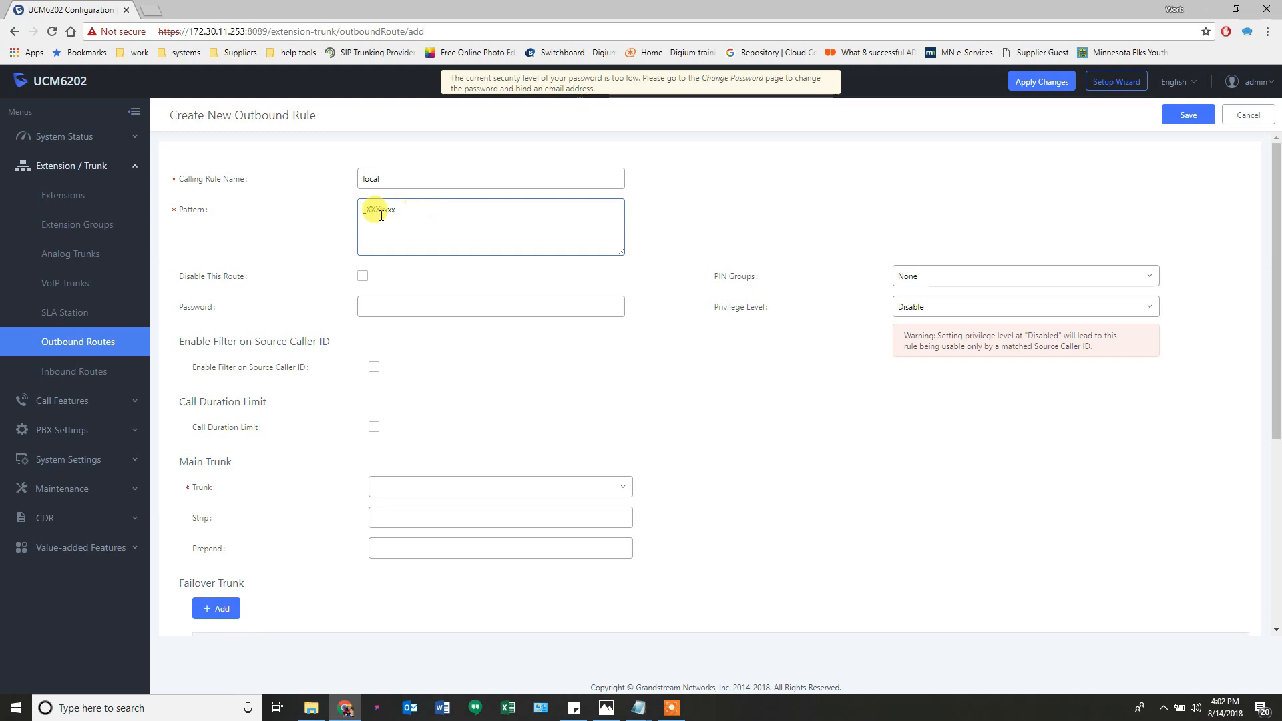
Set the privilege level of the local rule to Local.
mouse_move(189, 212)
left_click(912, 304)
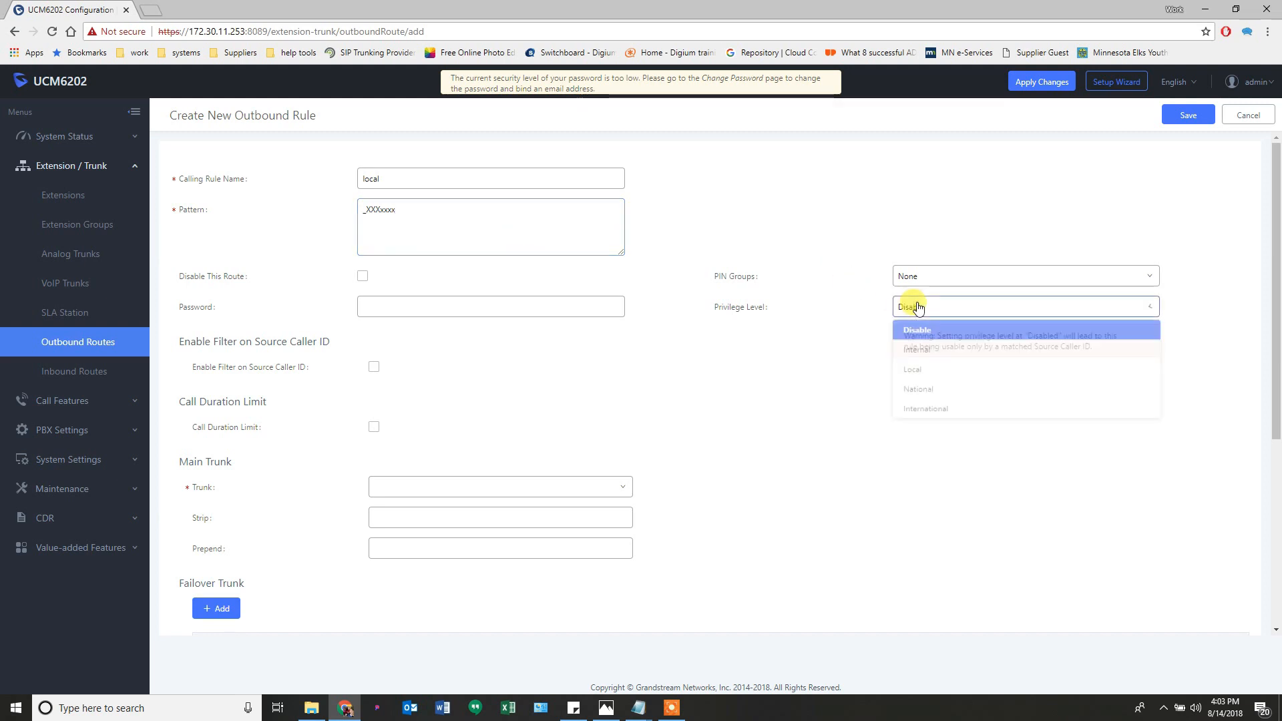
left_click(925, 379)
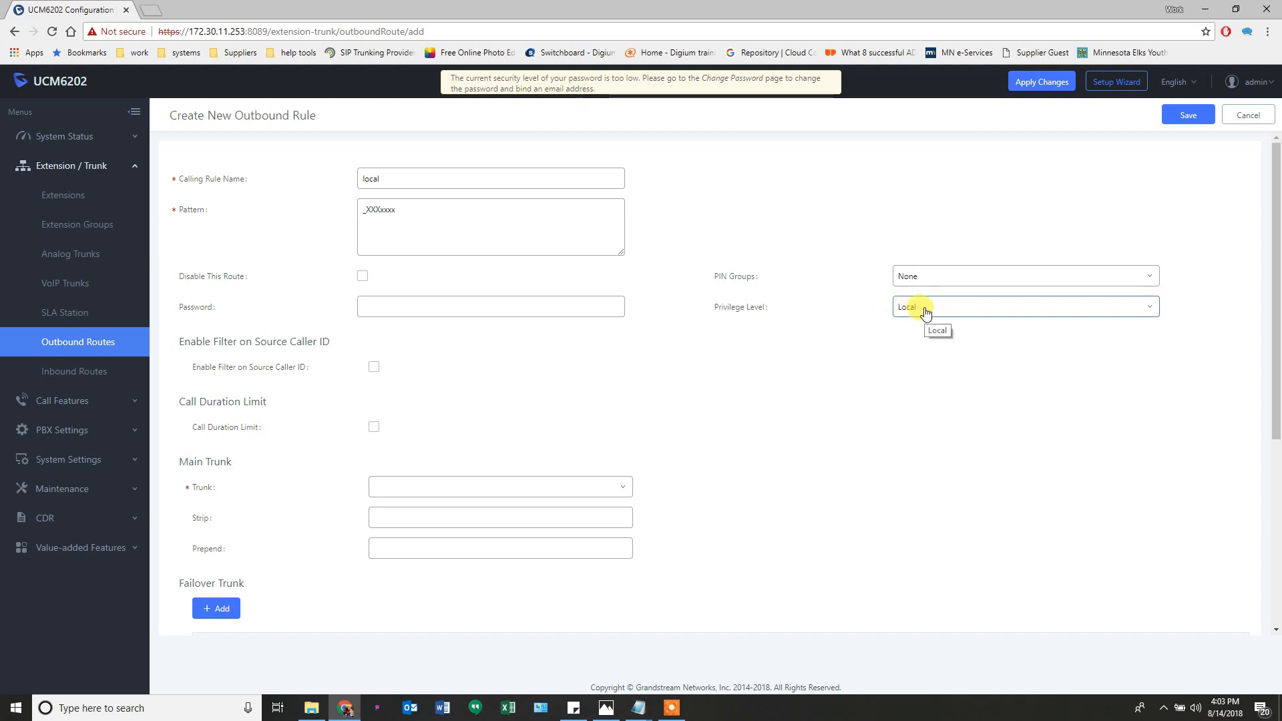
left_click(433, 241)
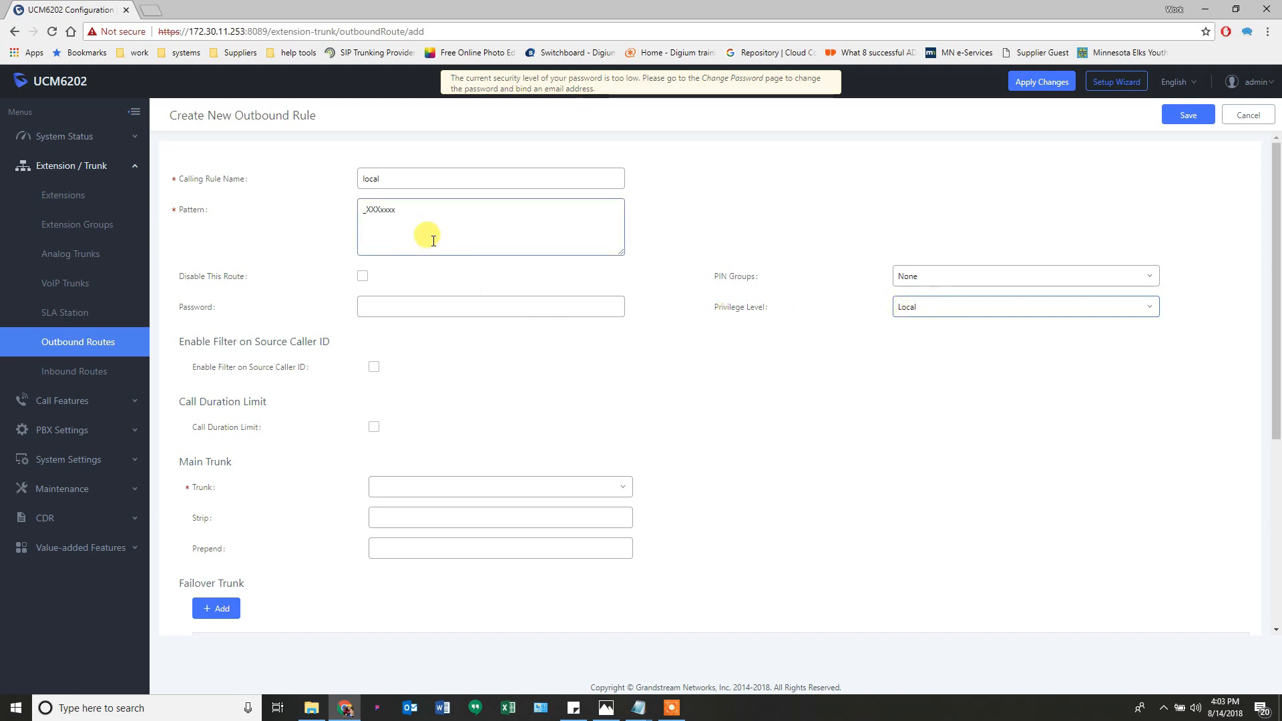
Set the local rule's main trunk to SIPTrunks -- px1 with the prepend 1888.
left_click(402, 490)
left_click(394, 531)
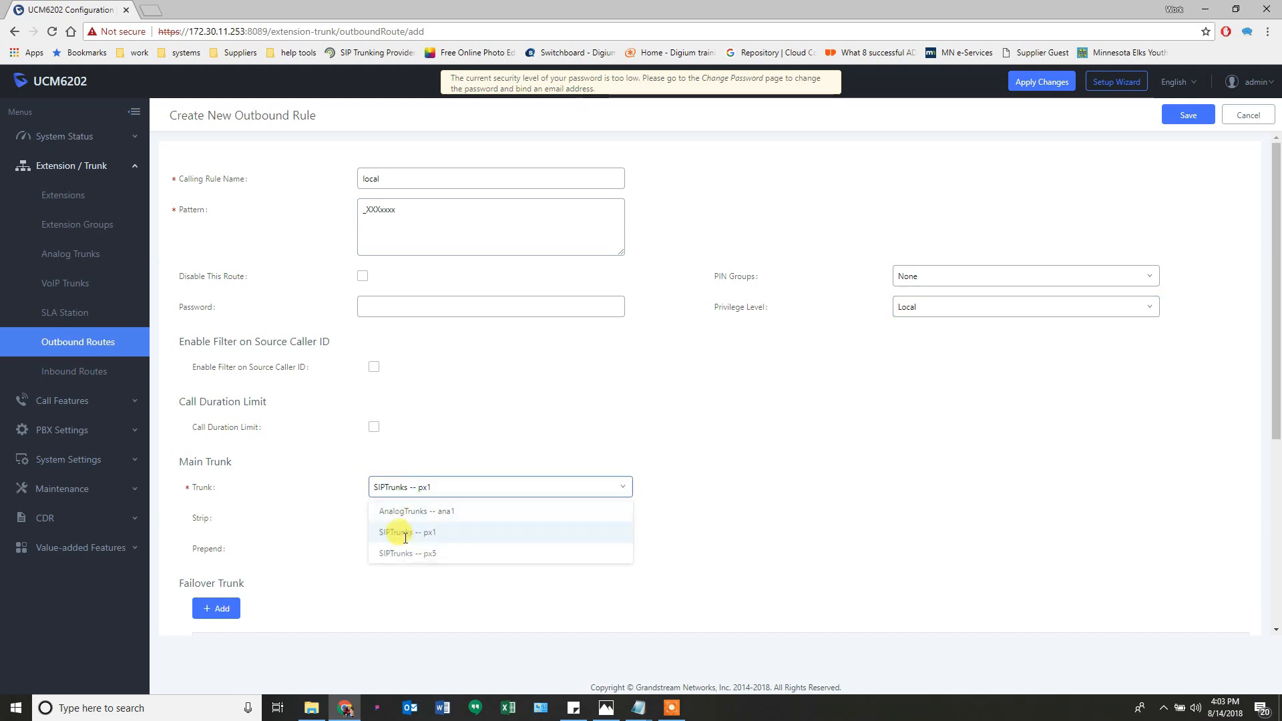
left_click(388, 517)
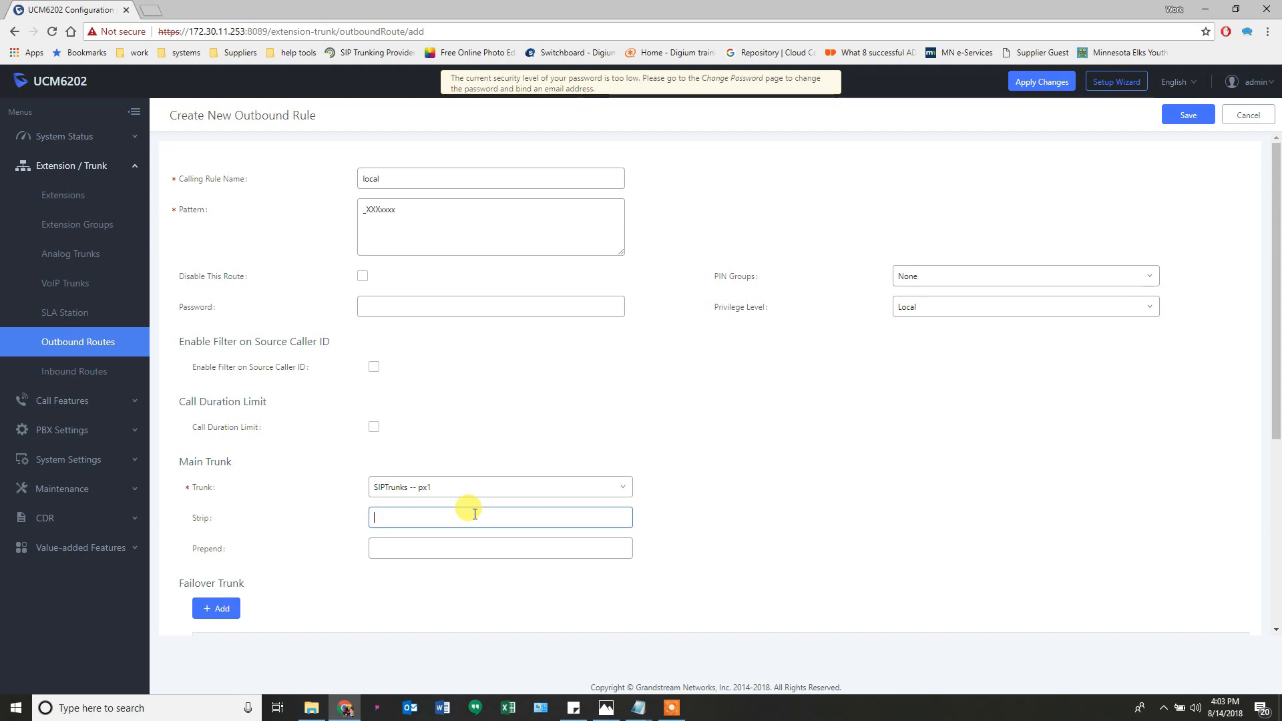
left_click(420, 549)
type("1888")
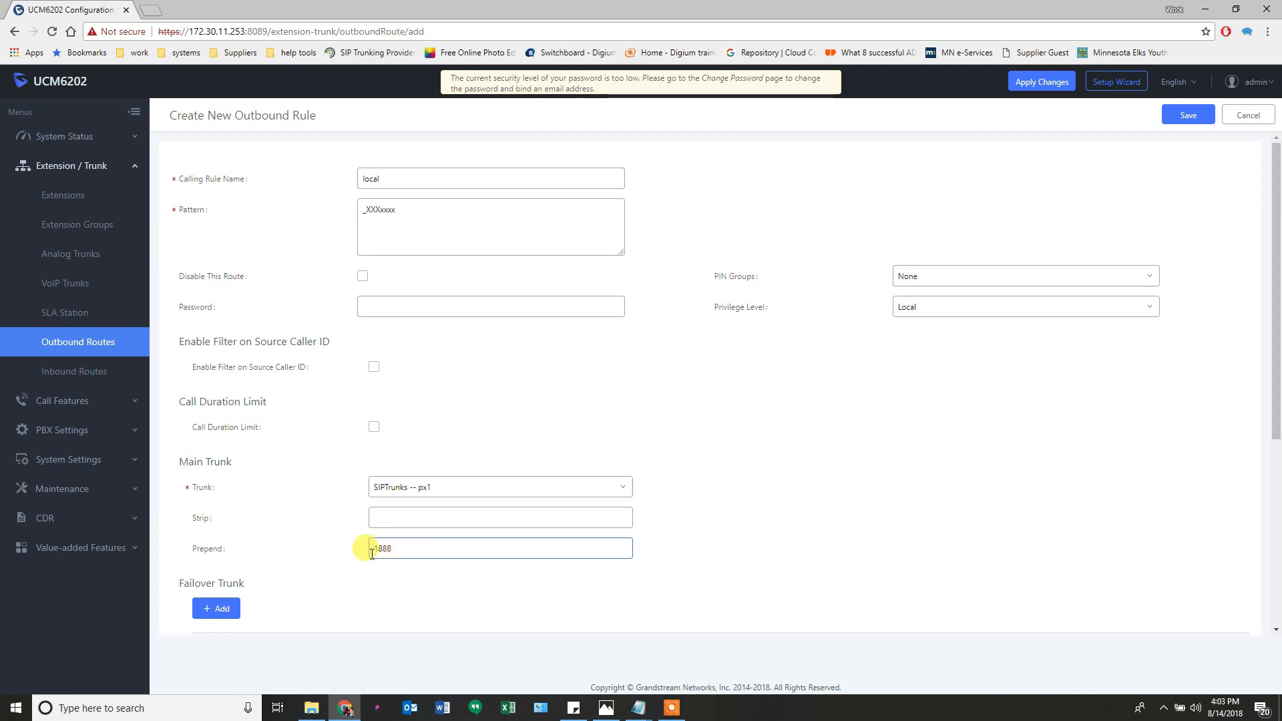
left_click(371, 204)
Add SIPTrunks -- px5 with the prepend 1888 as a failover trunk and save the local rule.
left_click(227, 608)
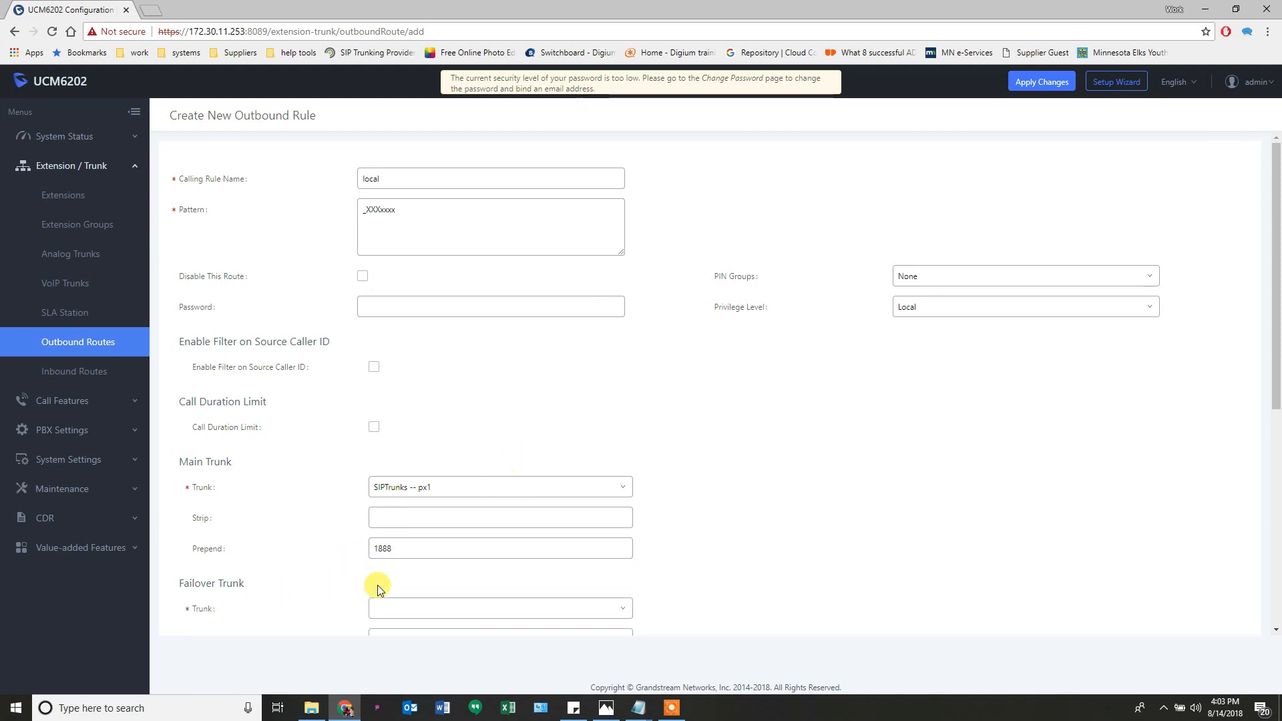
scroll(378, 588, "down", 1)
left_click(421, 541)
left_click(412, 604)
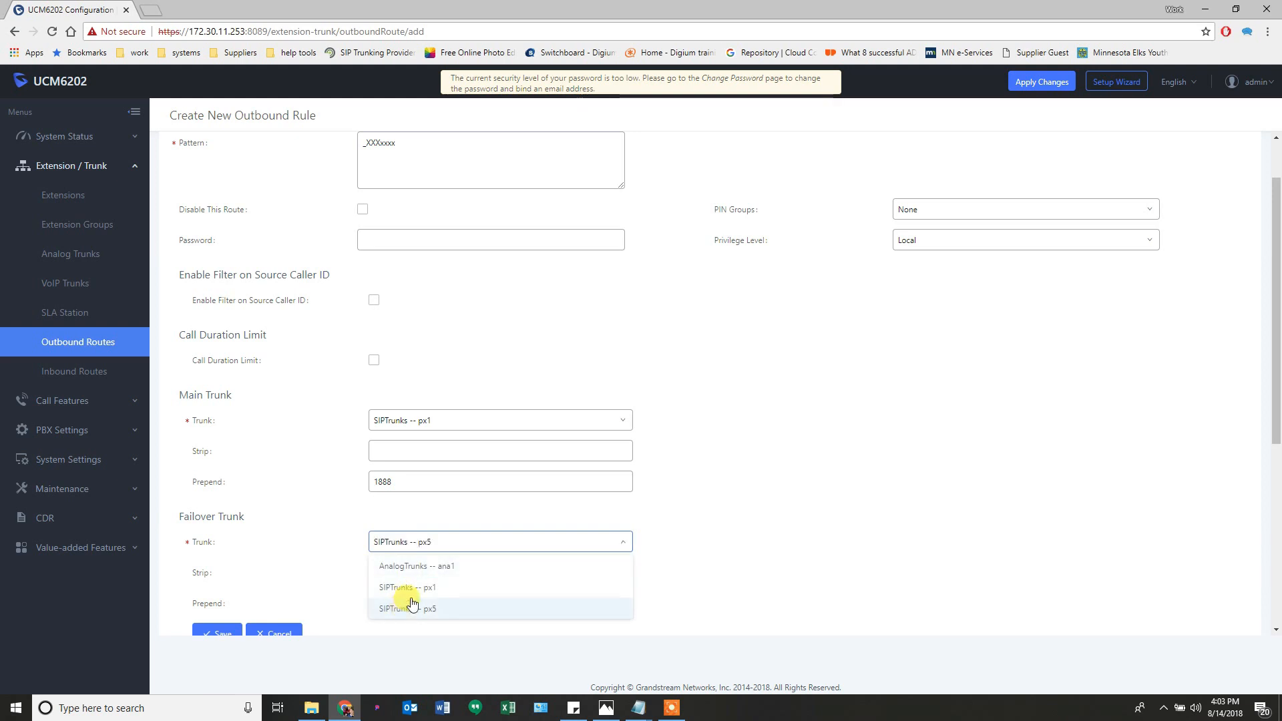
left_click(400, 597)
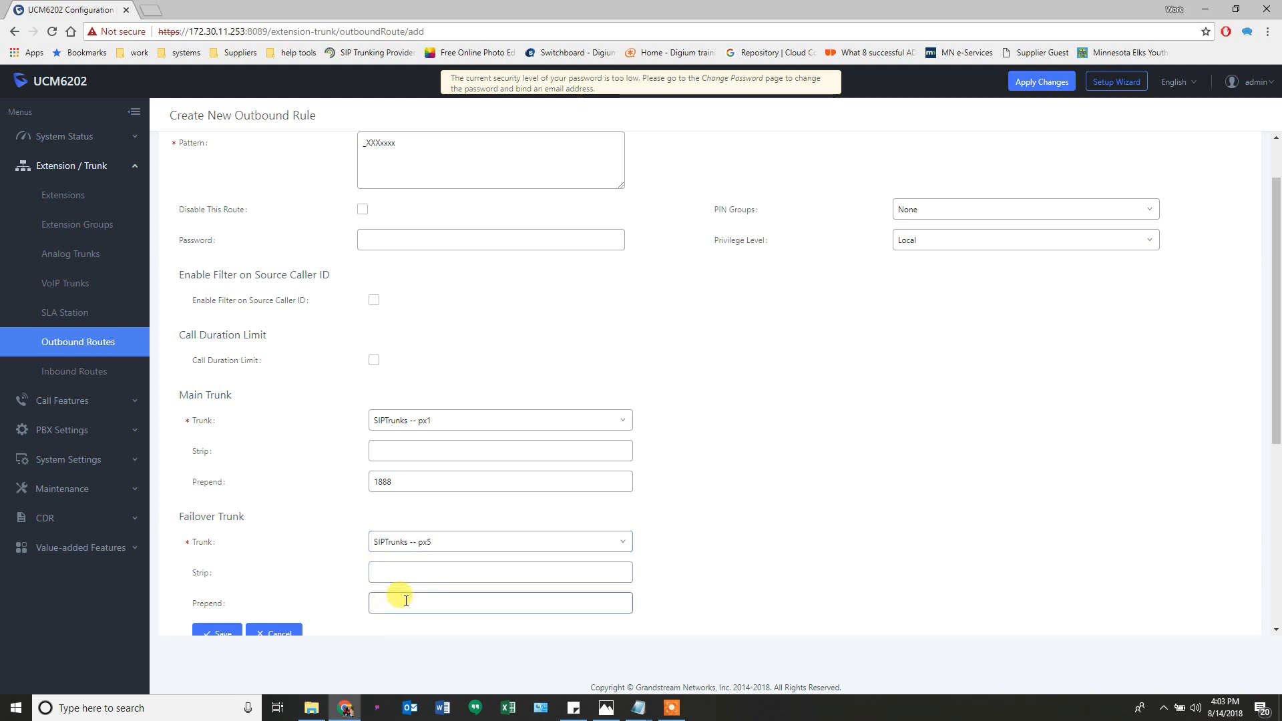
type("1888")
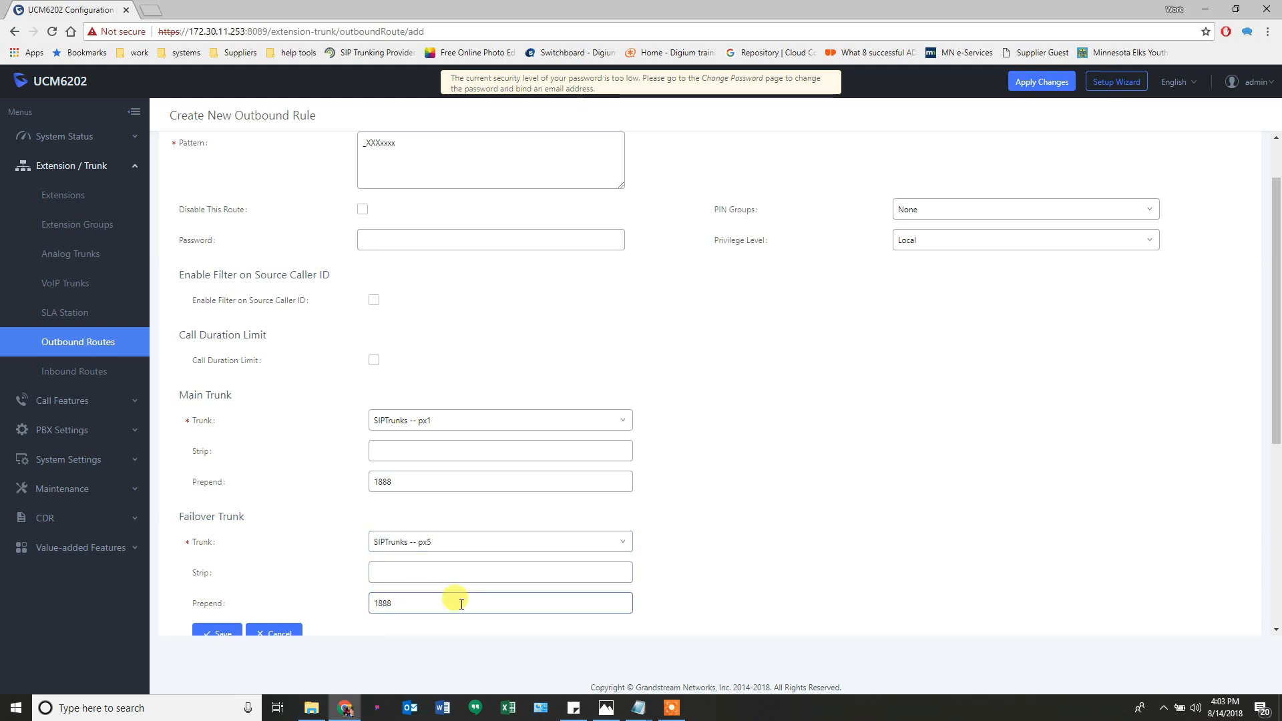
scroll(229, 604, "down", 1)
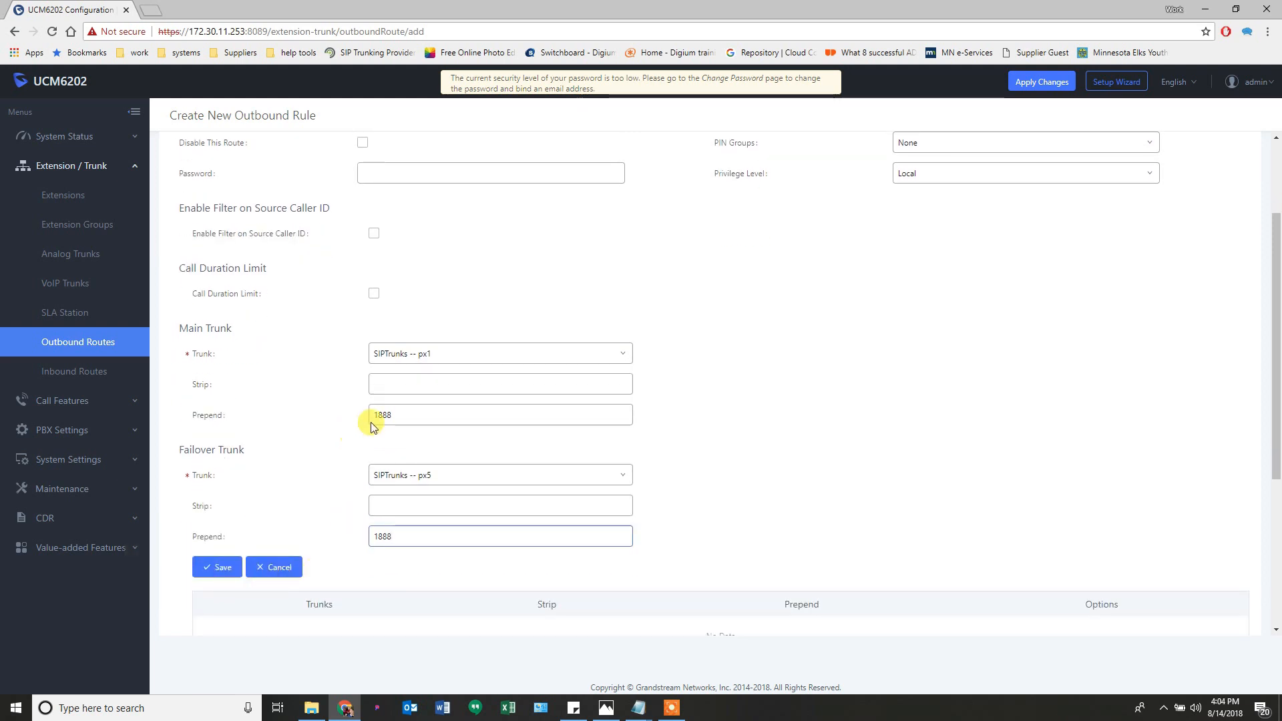
left_click(216, 567)
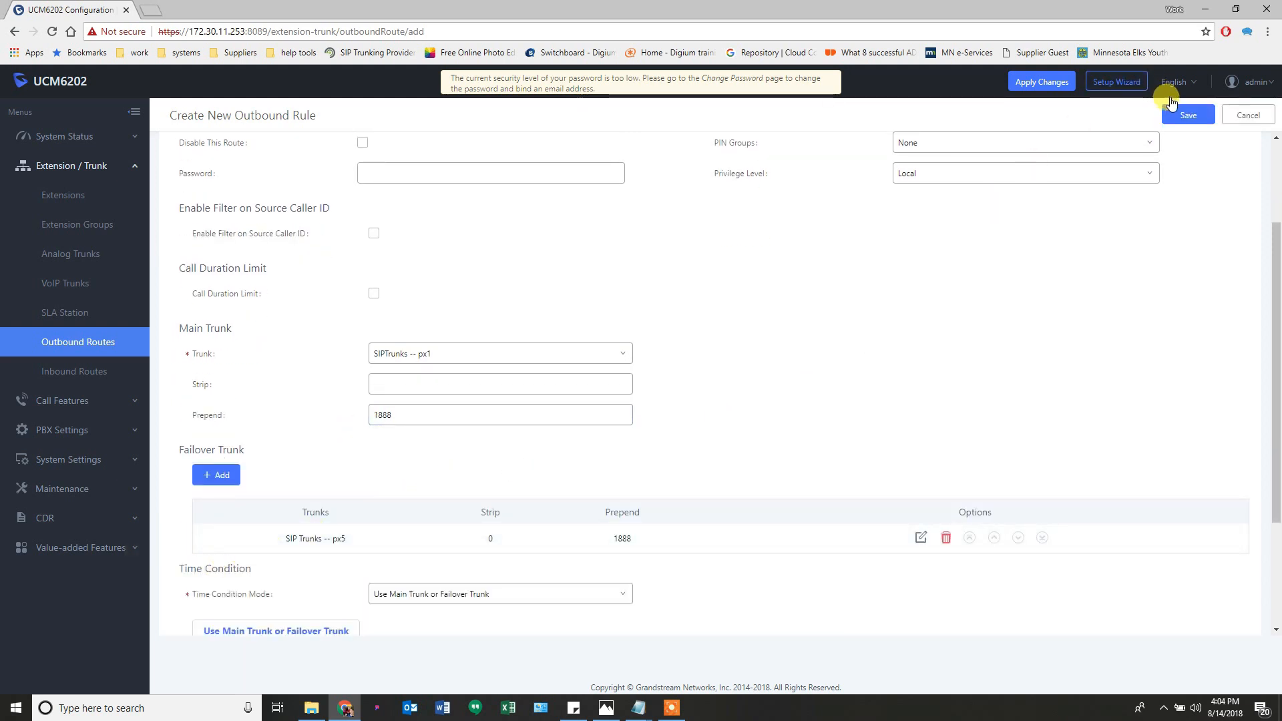
scroll(935, 266, "up", 1)
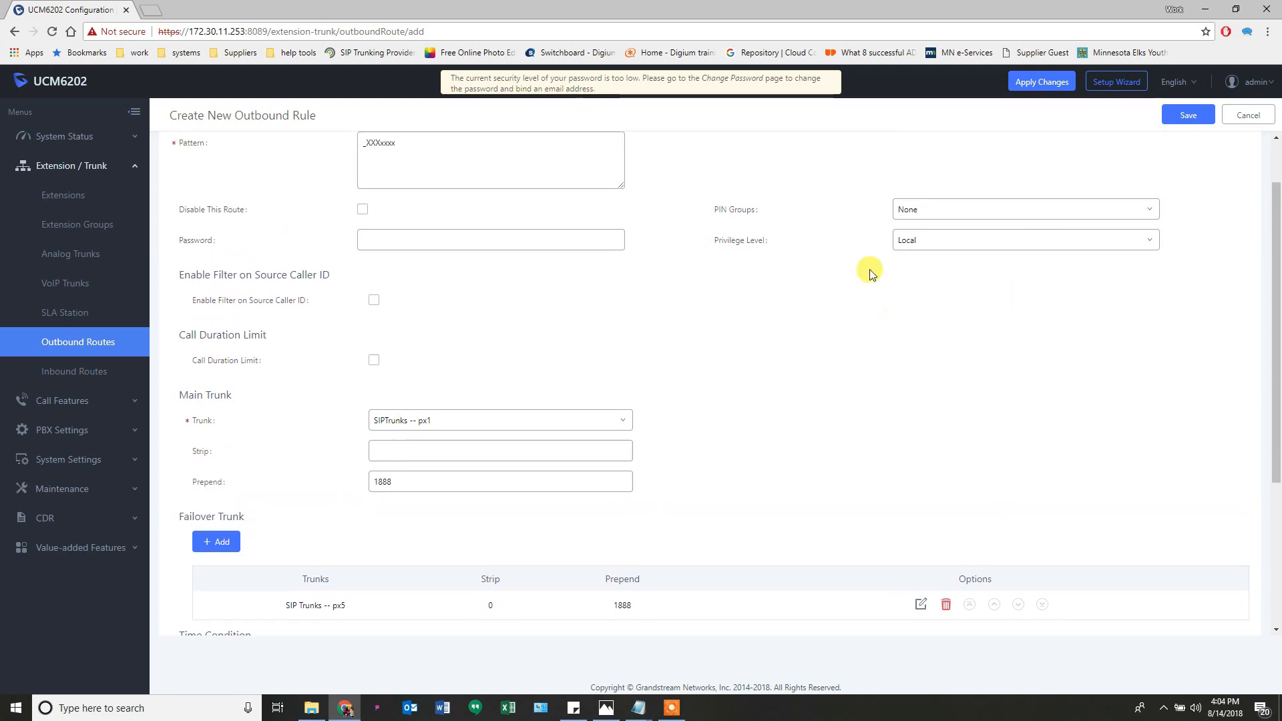
left_click(1177, 117)
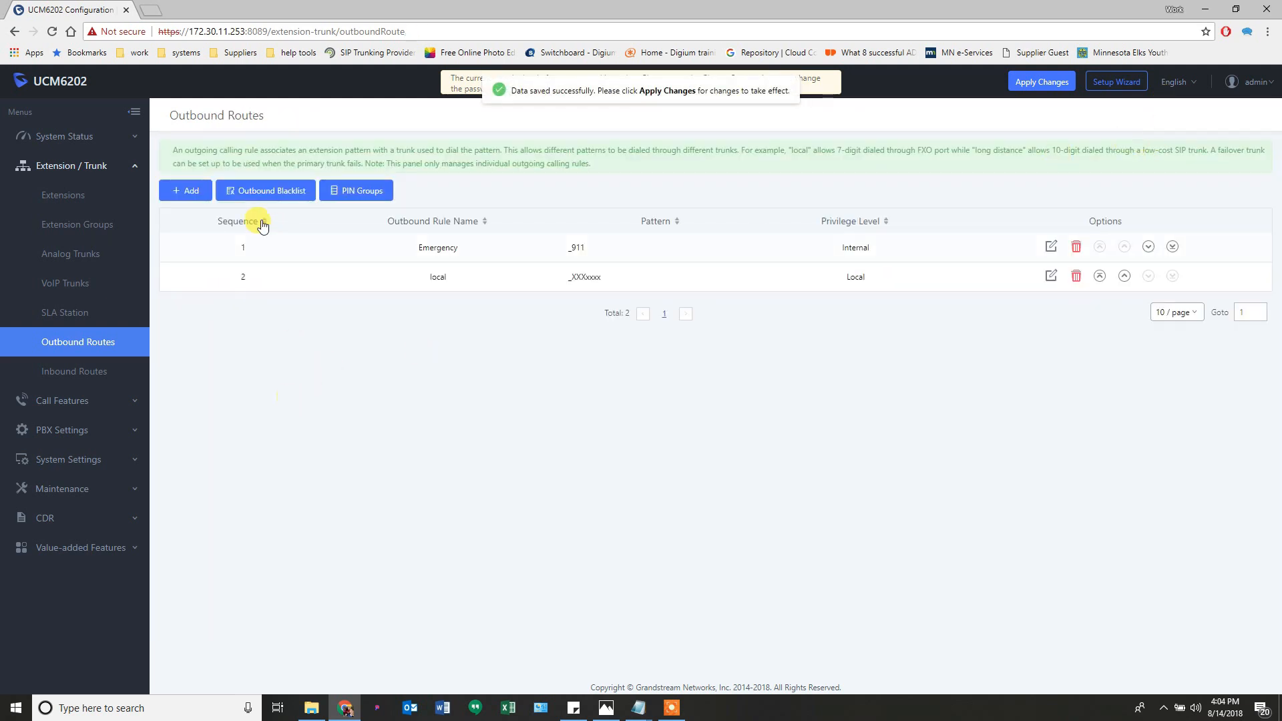
Create another outbound rule named Long_Distance with the pattern _xxxXXXxxxx.
left_click(187, 192)
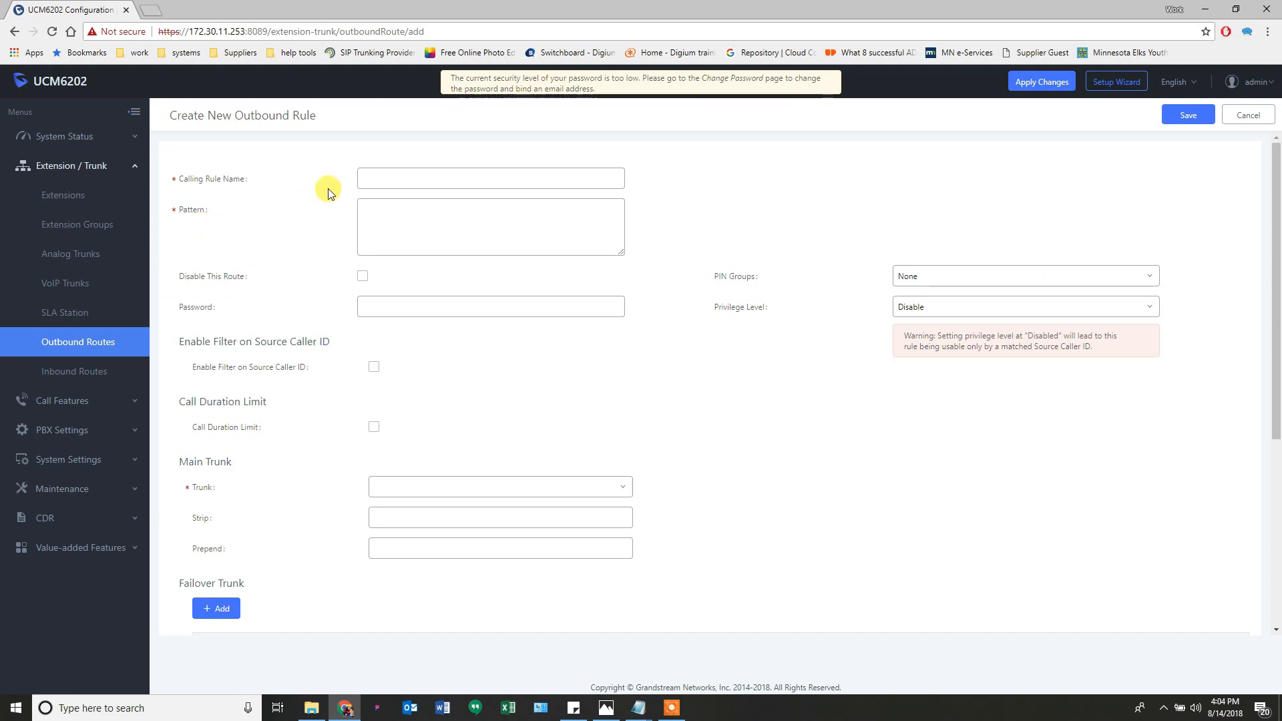
left_click(368, 175)
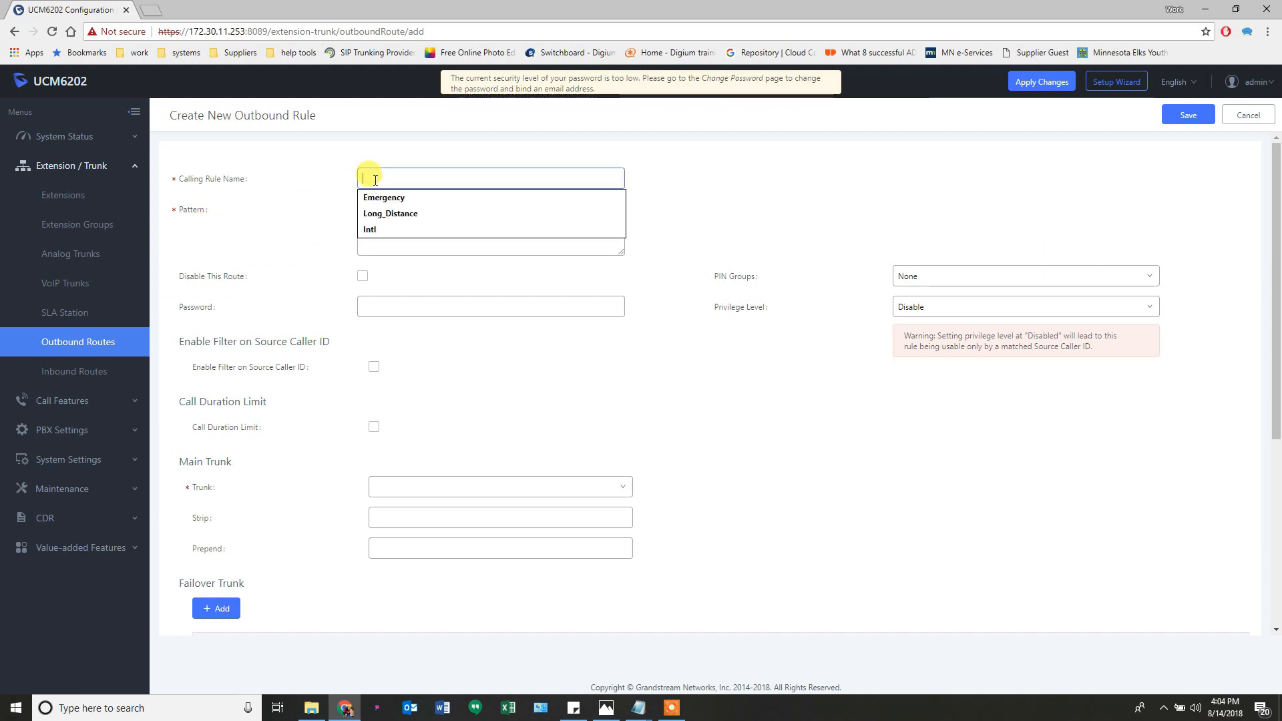
left_click(378, 214)
left_click(395, 213)
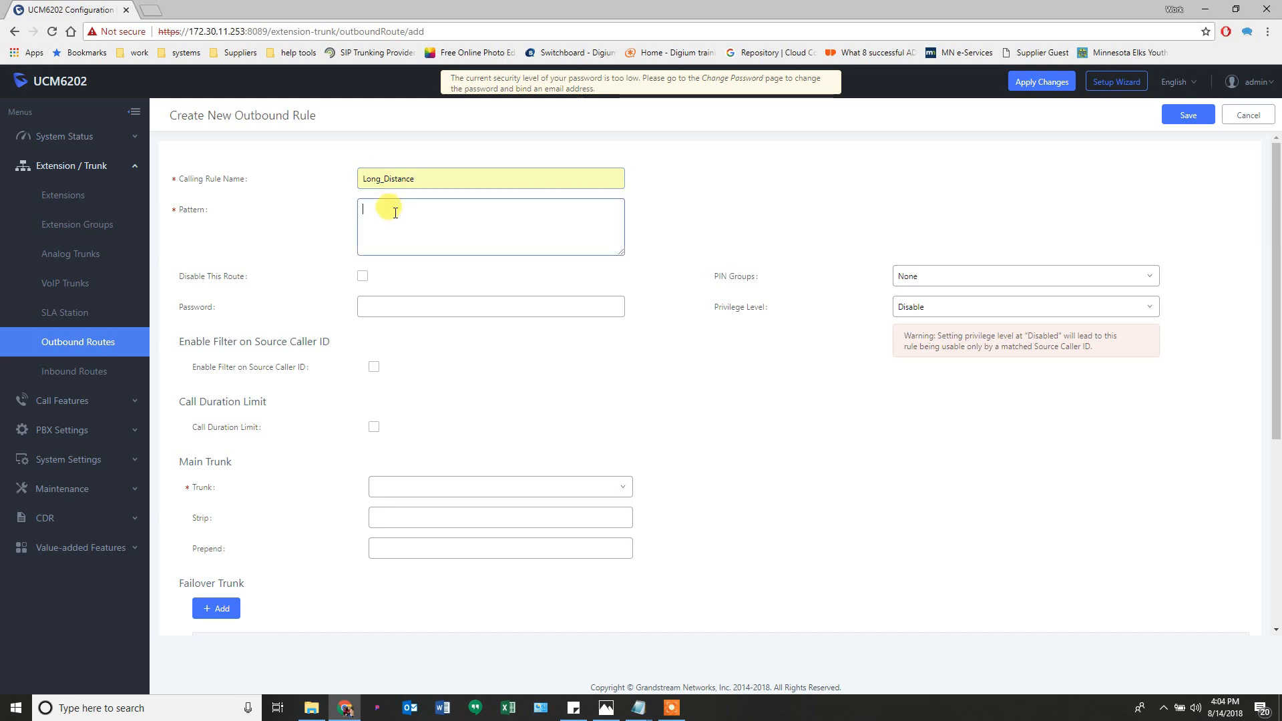
type("_")
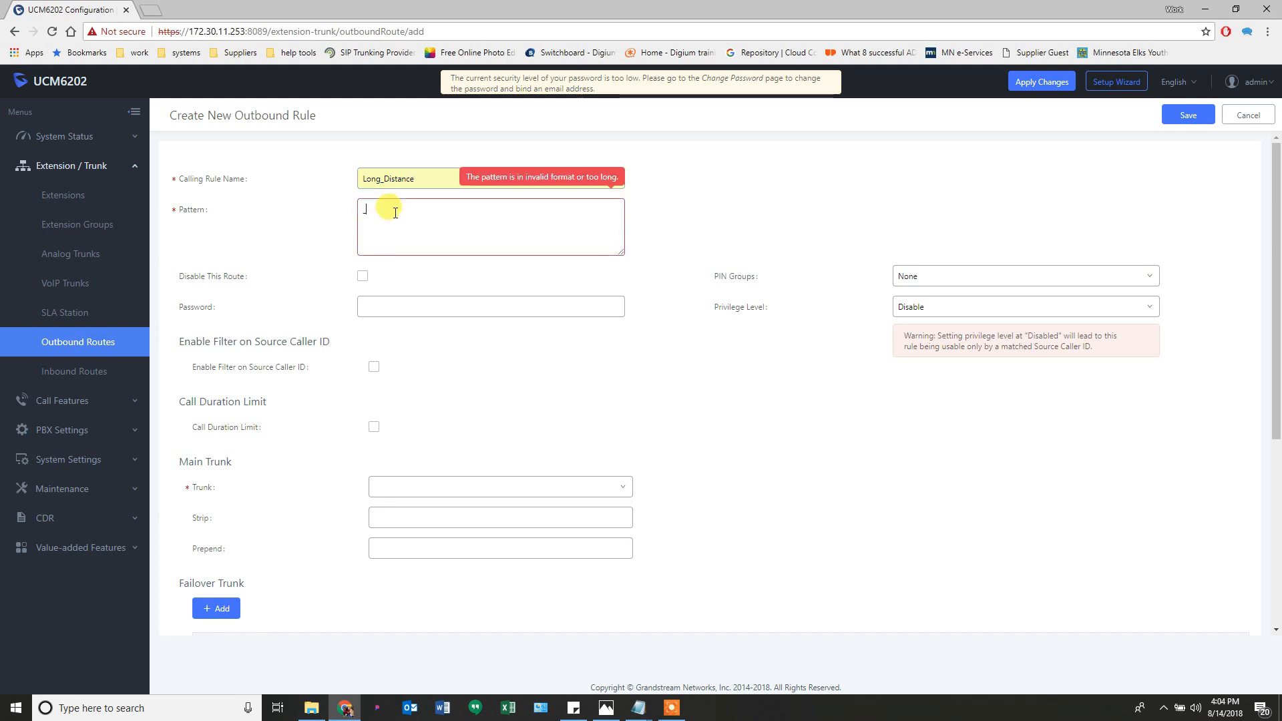
type("xxxXXXxxxx")
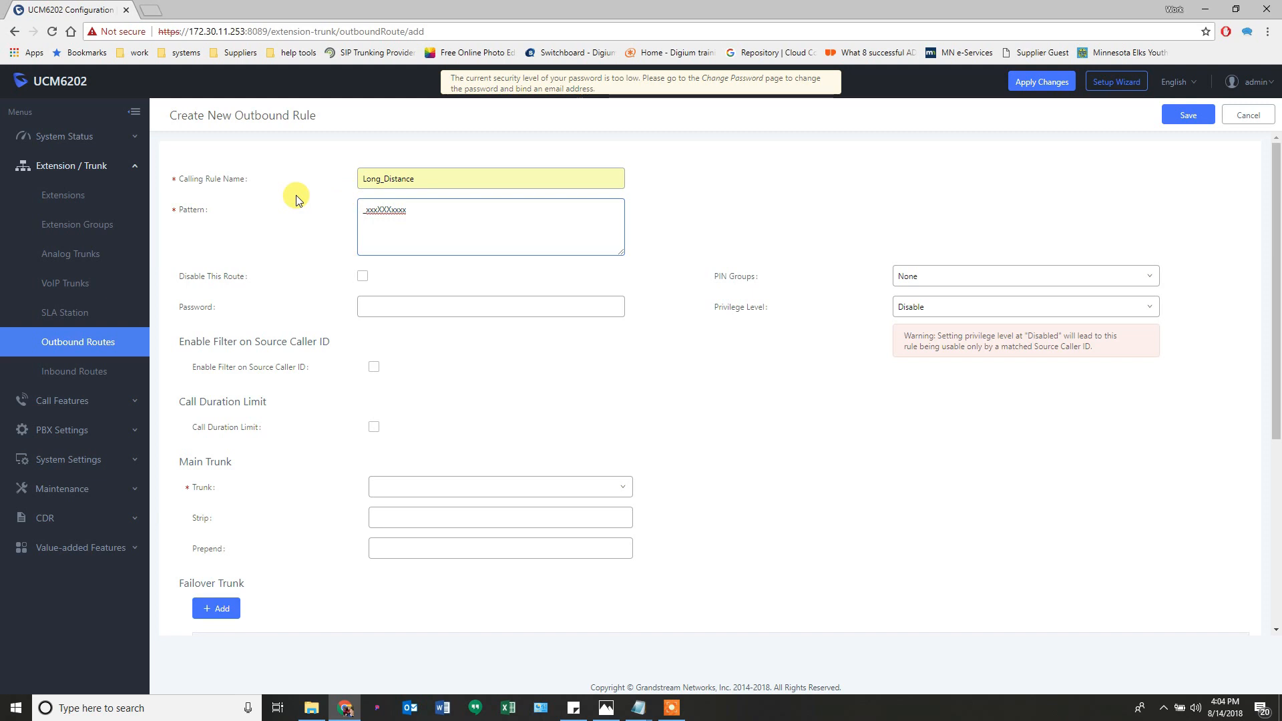
key("Return")
type("_1xxxXXXxxxx")
left_click_drag(416, 221, 332, 223)
key("BackSpace")
Rename the new calling rule as 10_digit and set its privilege level to National.
double_click(438, 179)
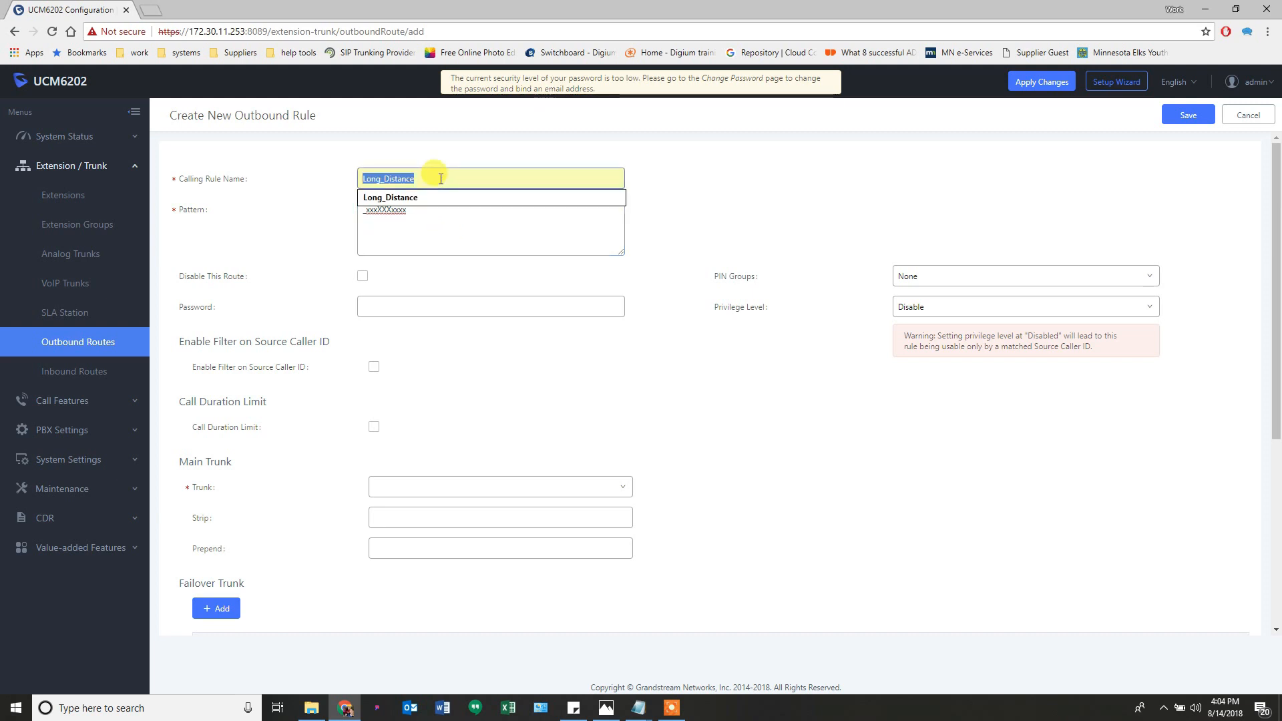
type("10_di")
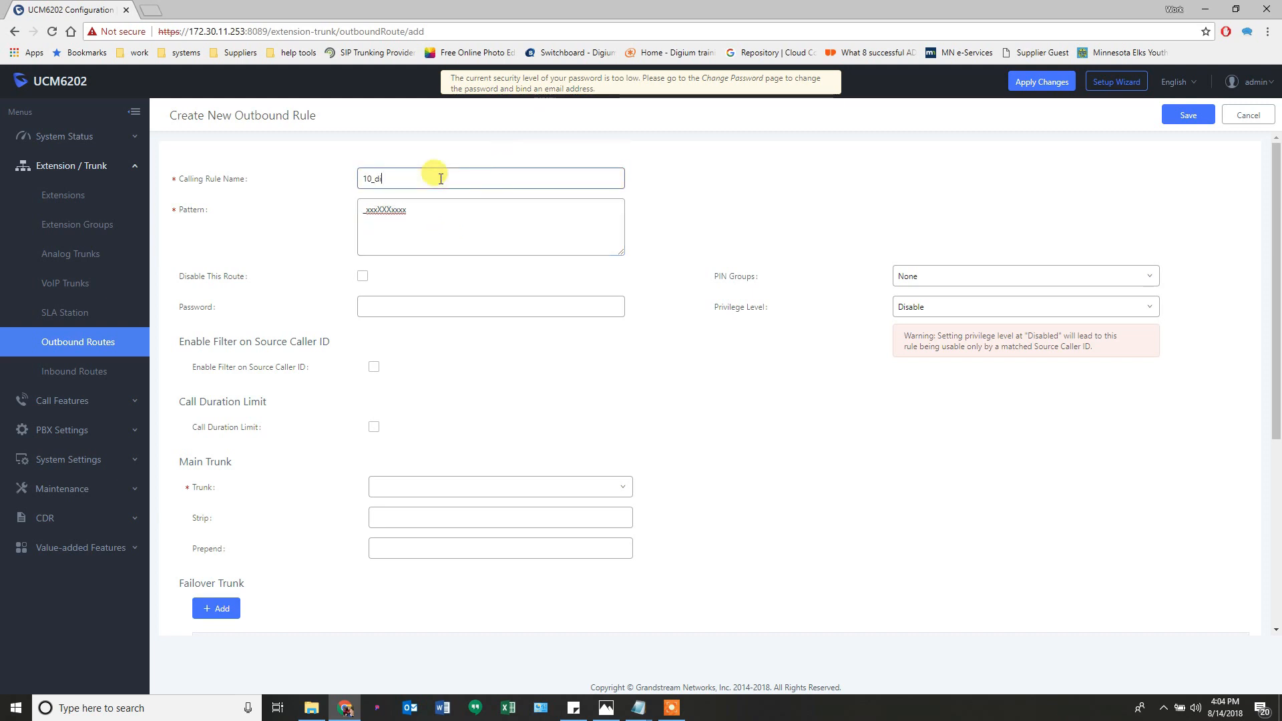
type("git")
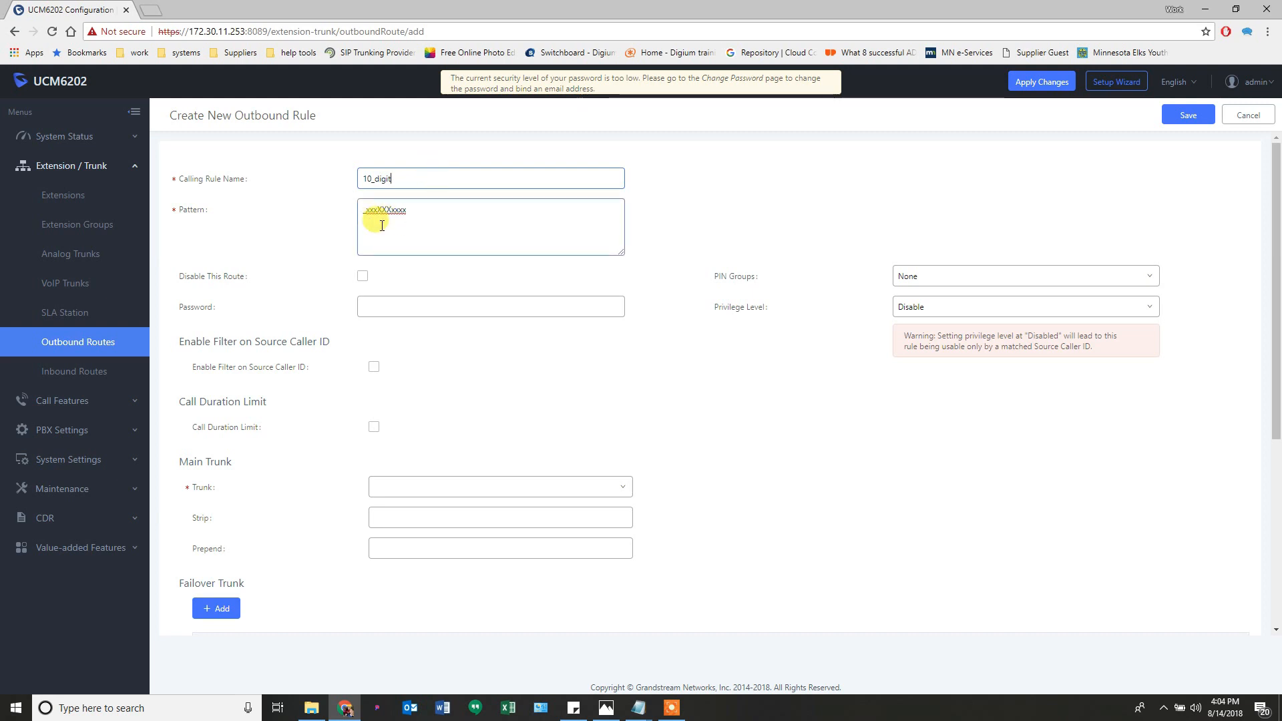
left_click(917, 313)
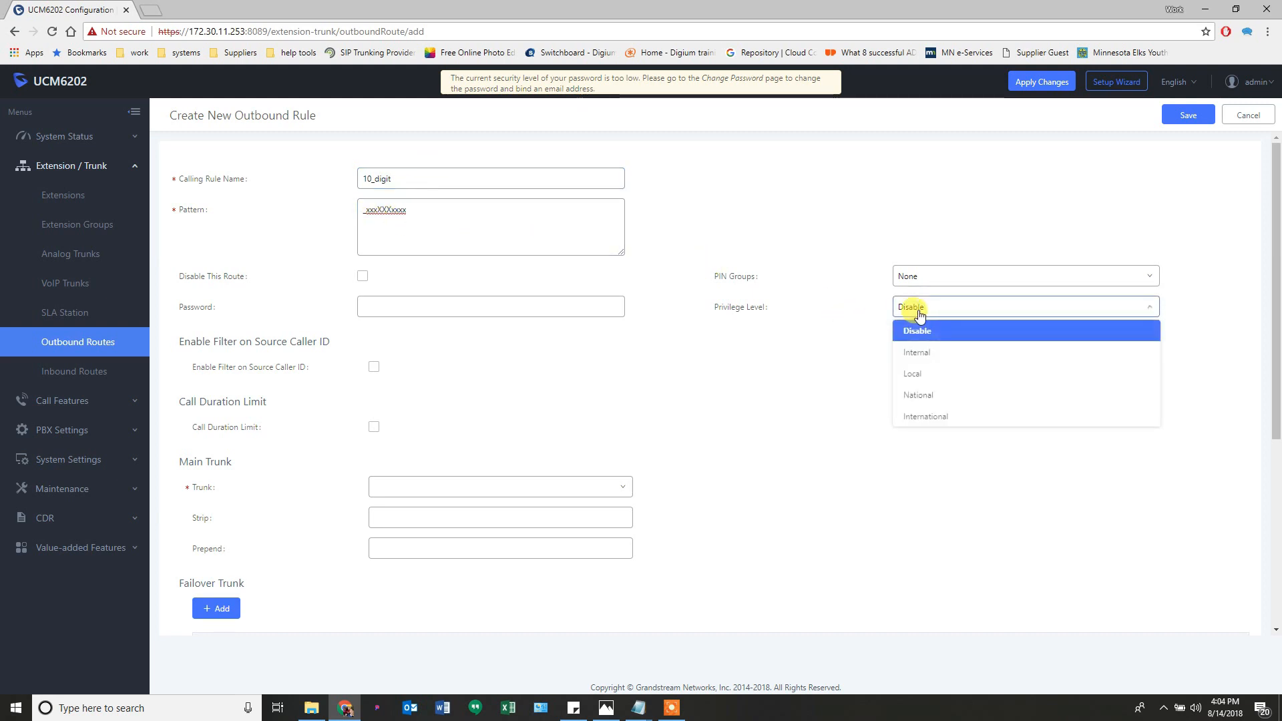
left_click(930, 396)
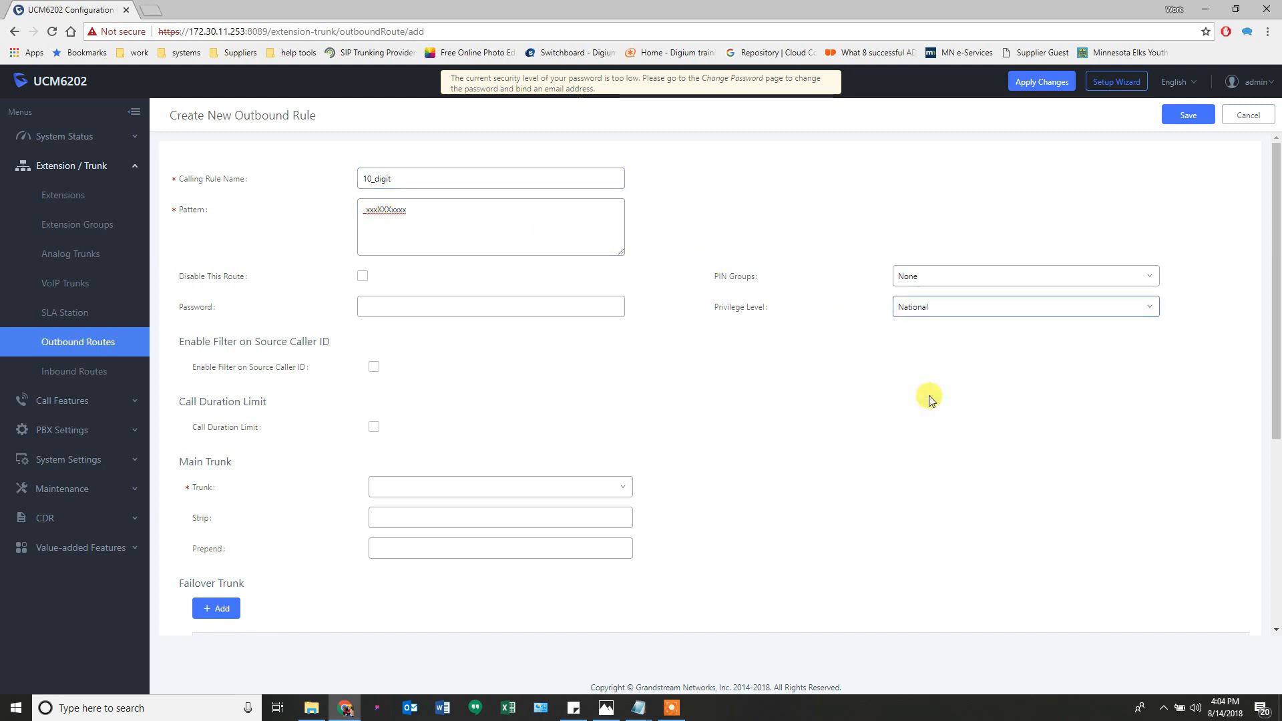
Set the 10_digit rule's main trunk to SIPTrunks -- px1 with the prepend 1.
left_click(393, 485)
left_click(399, 534)
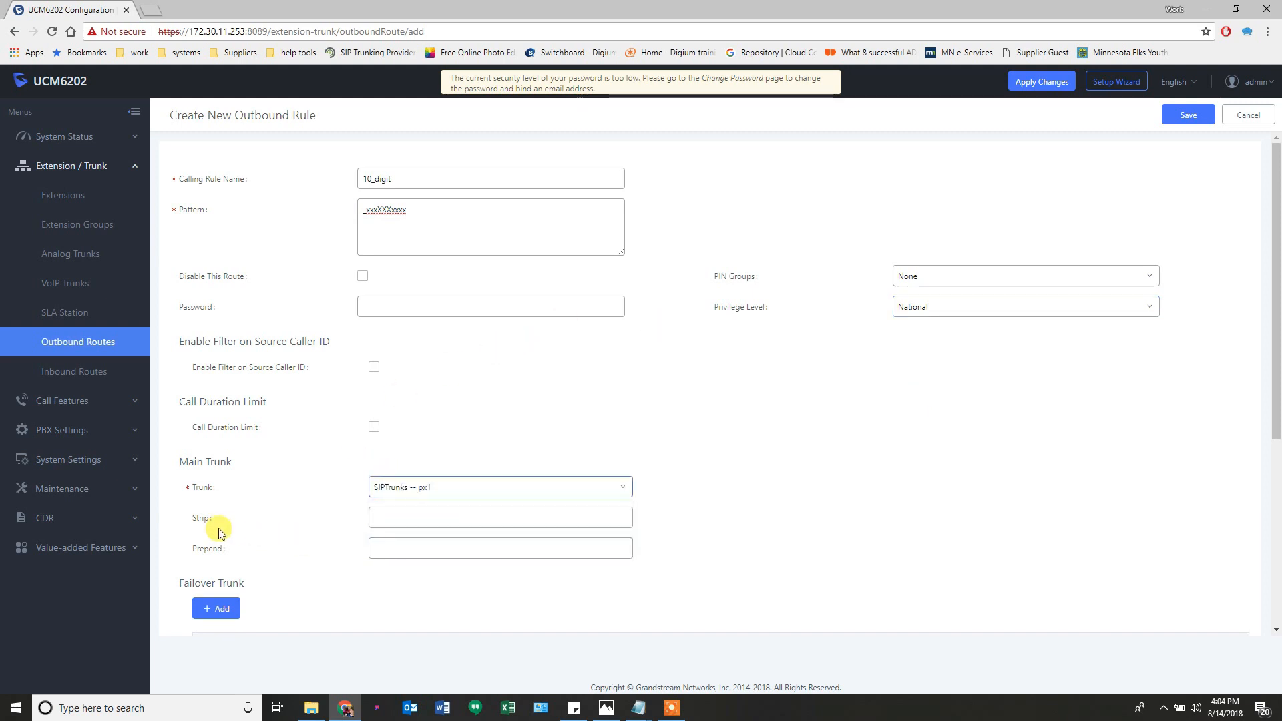
left_click(386, 548)
type("1")
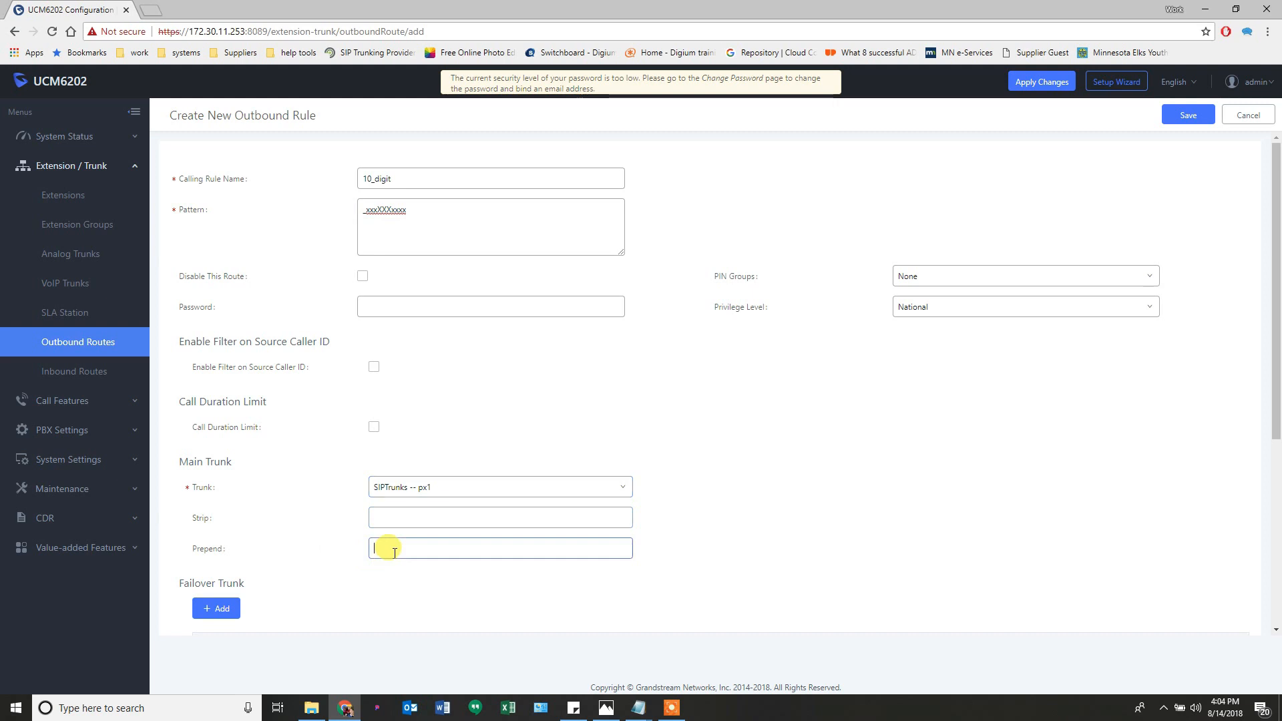
Add SIPTrunks -- px5 with the prepend 1 as the 10_digit rule's failover trunk and save the rule.
left_click(228, 609)
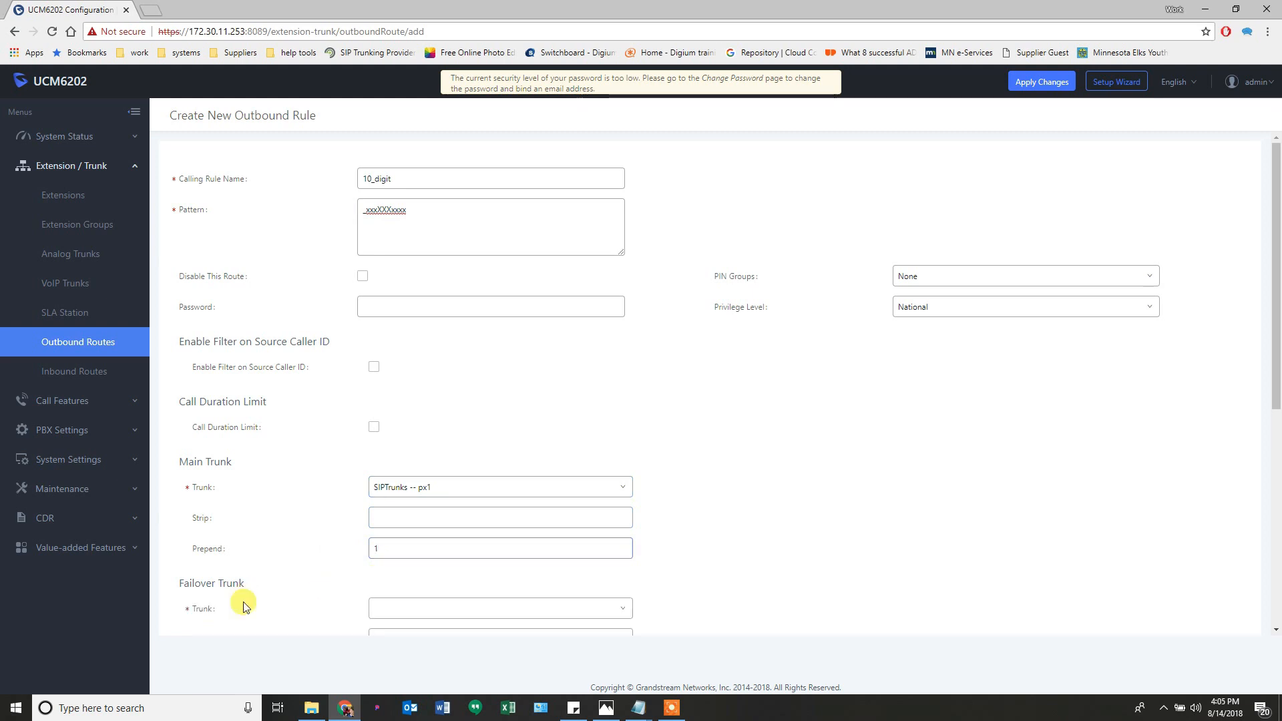
left_click(415, 606)
scroll(415, 615, "down", 1)
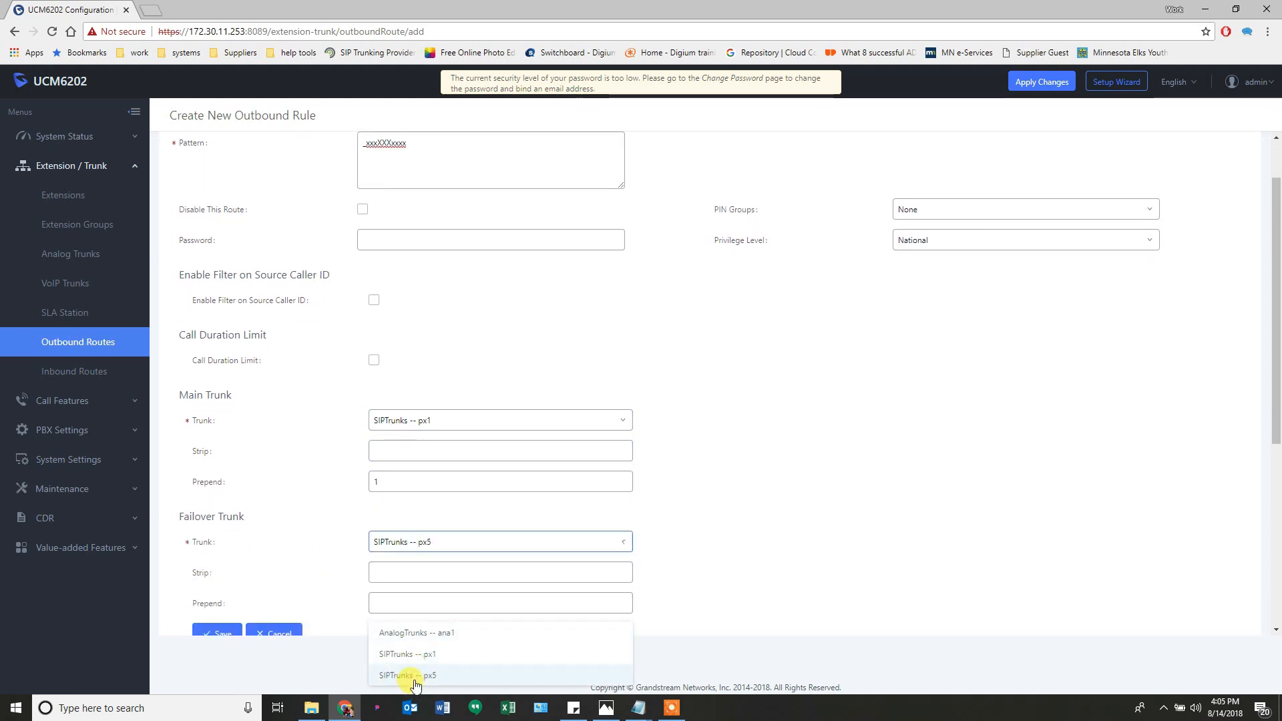
left_click(409, 676)
left_click(422, 605)
type("1")
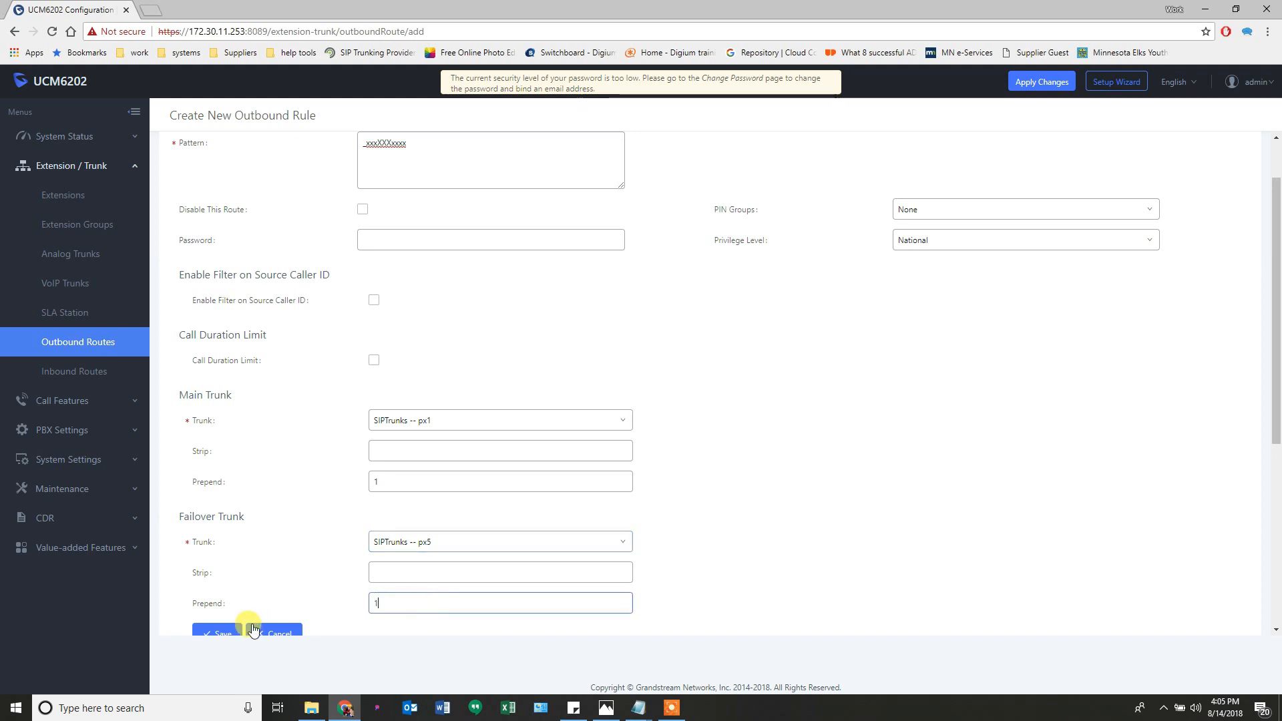
left_click(213, 632)
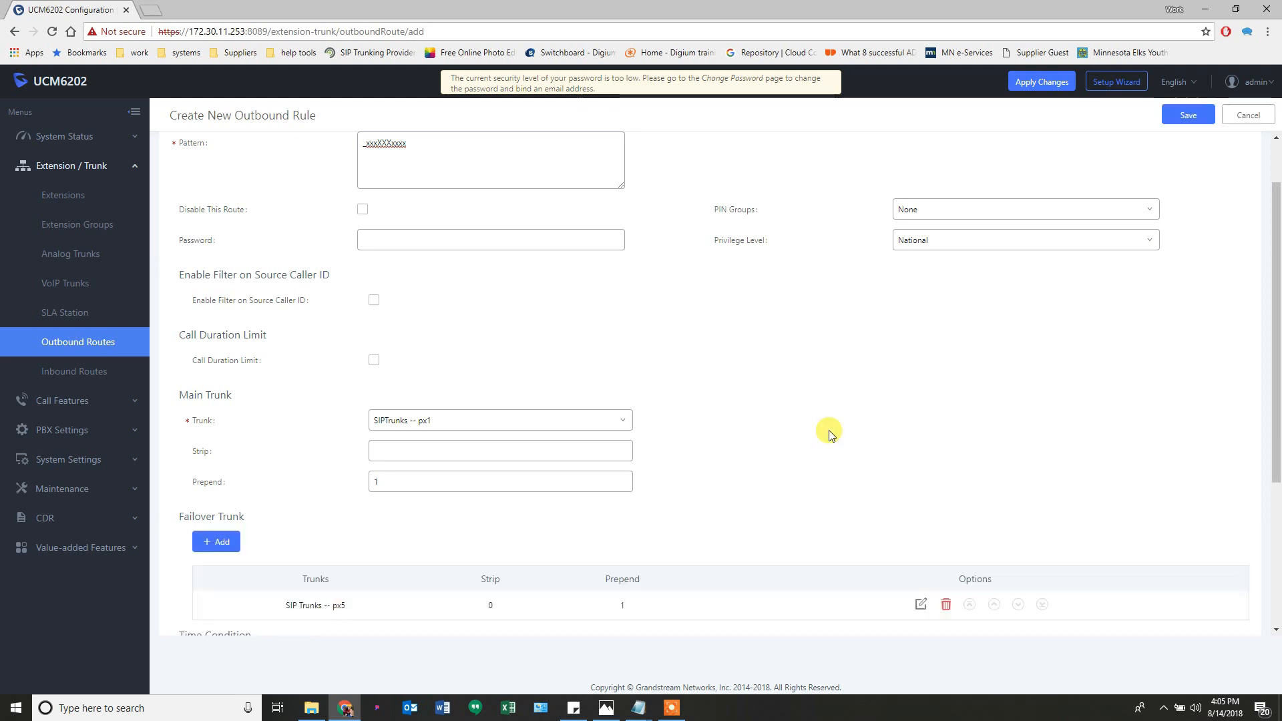
left_click(1188, 115)
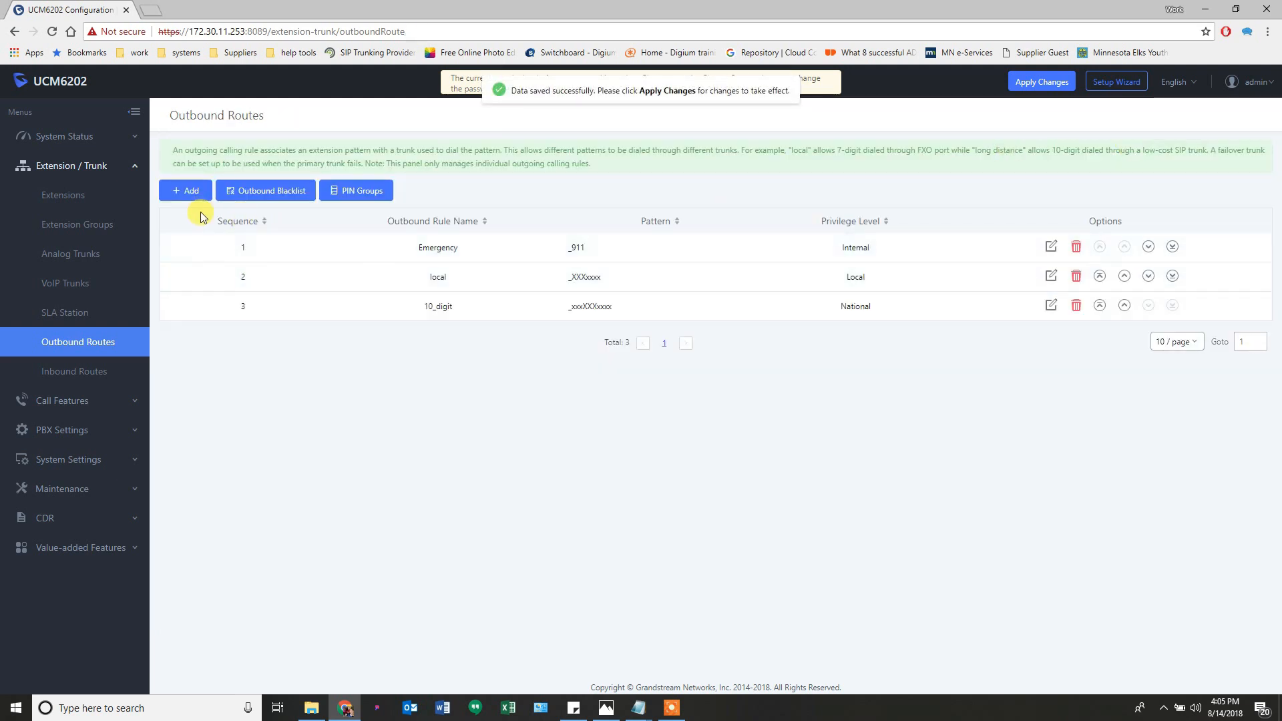
Create a new outbound rule named 11_digit with the pattern _1xxxXXXxxxx.
left_click(185, 193)
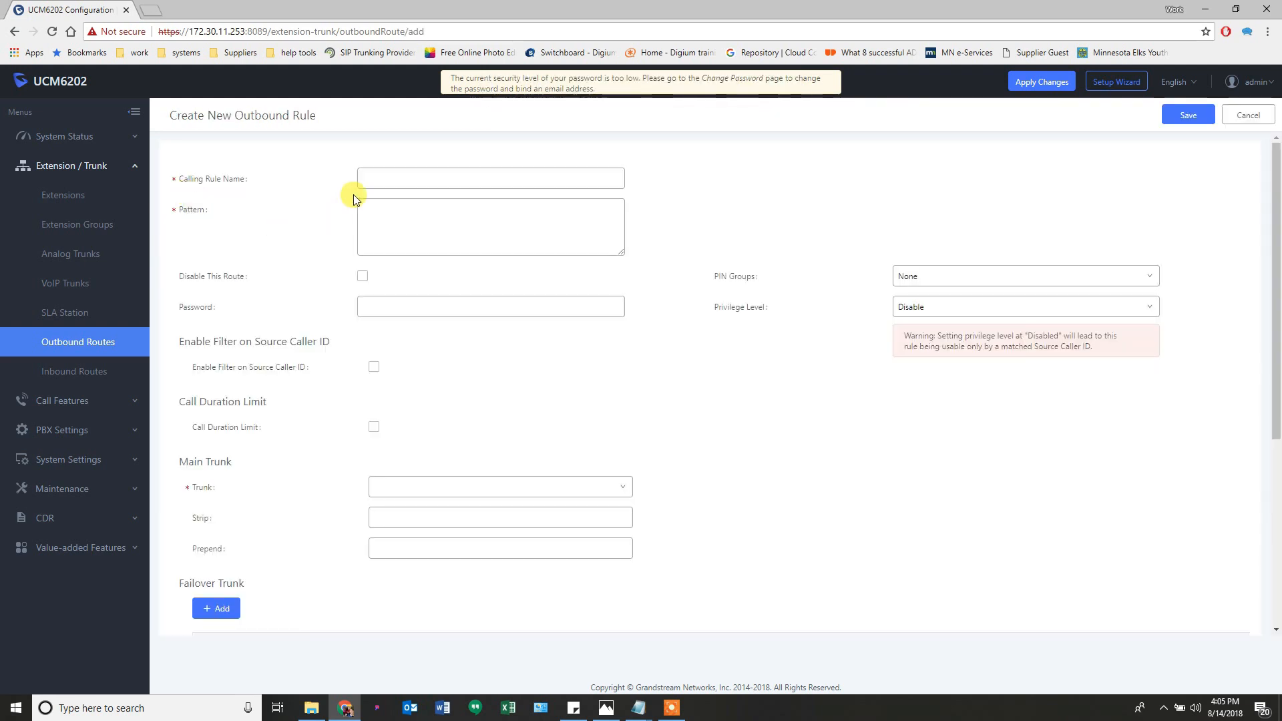
left_click(377, 177)
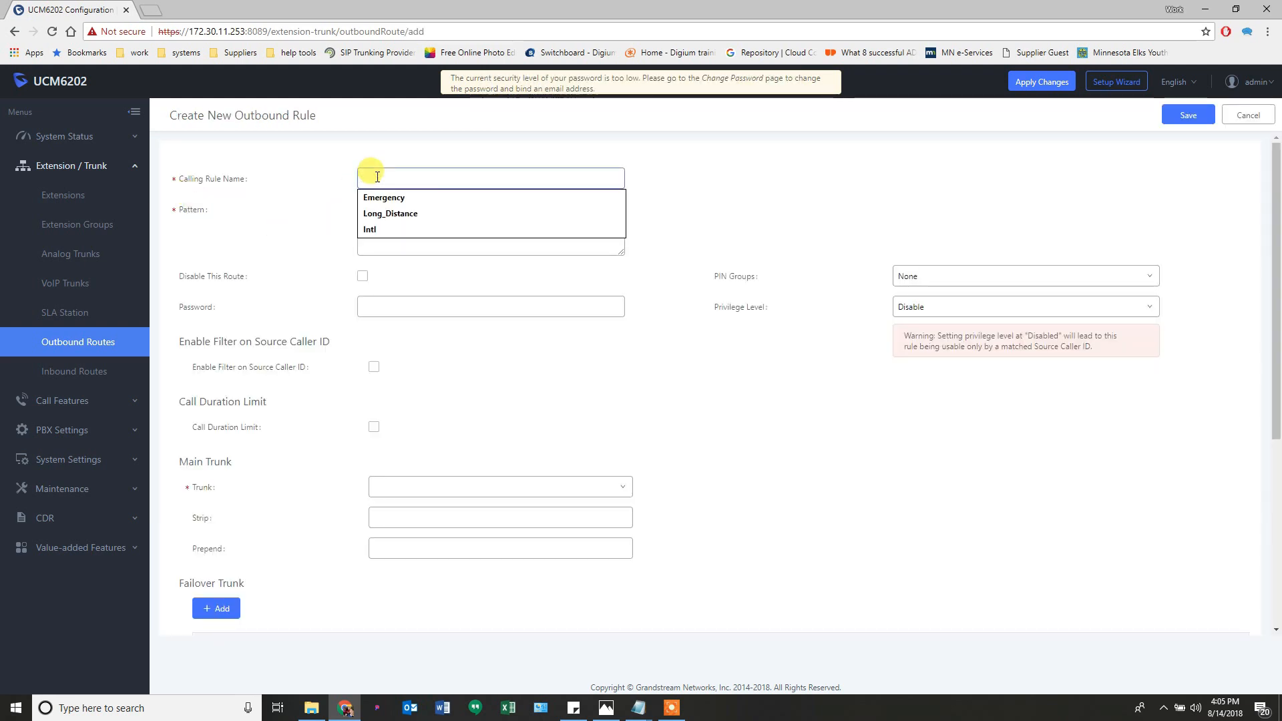
type("11")
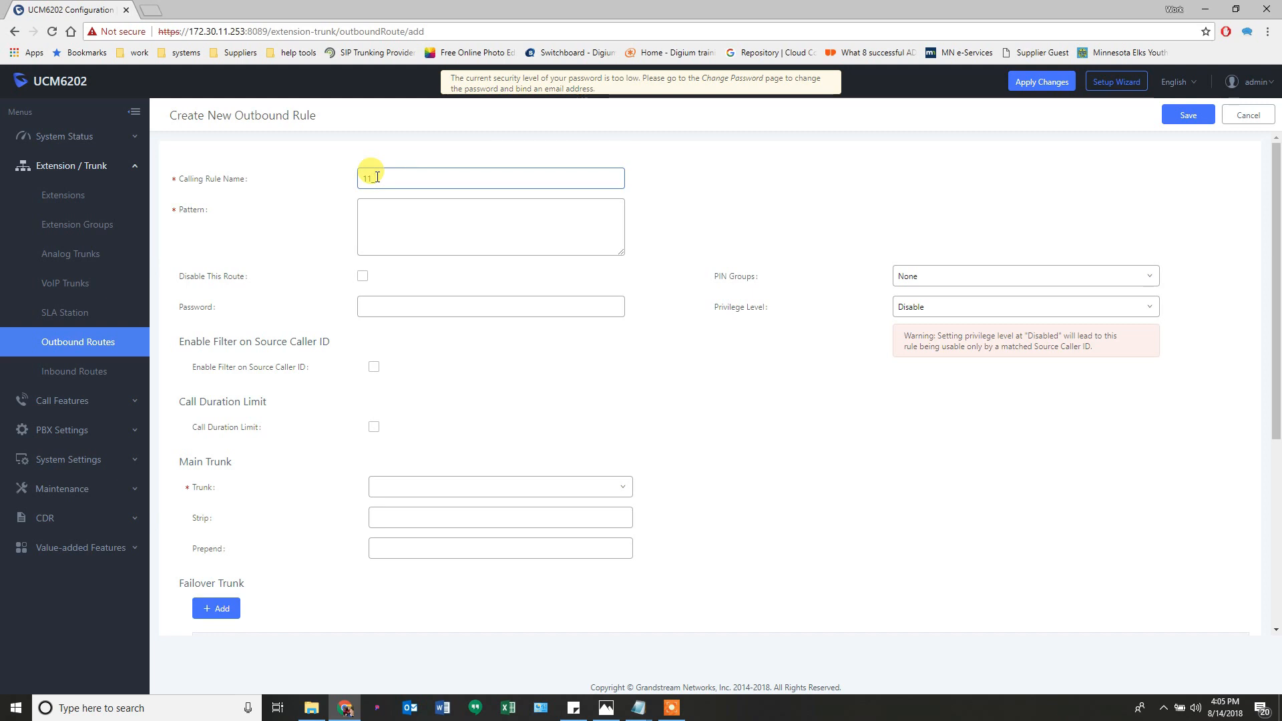
type("_digit")
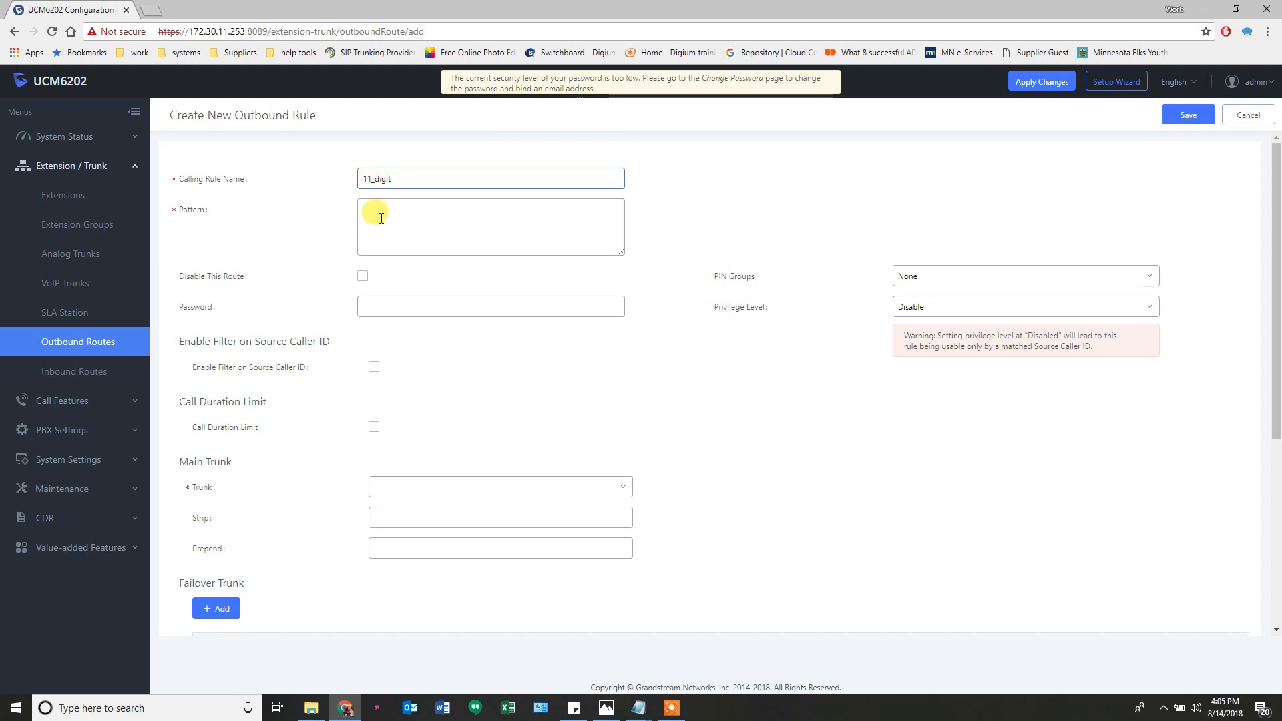
left_click(378, 216)
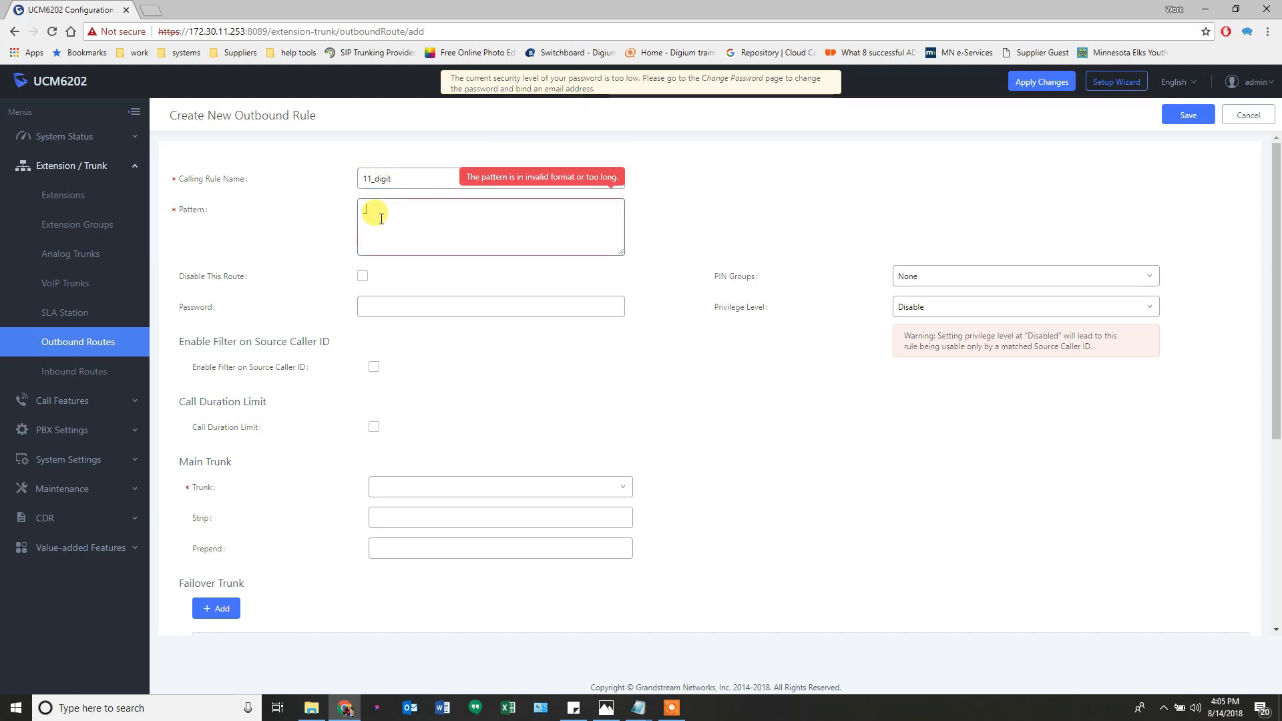
type("_1xxxXXXxxxx")
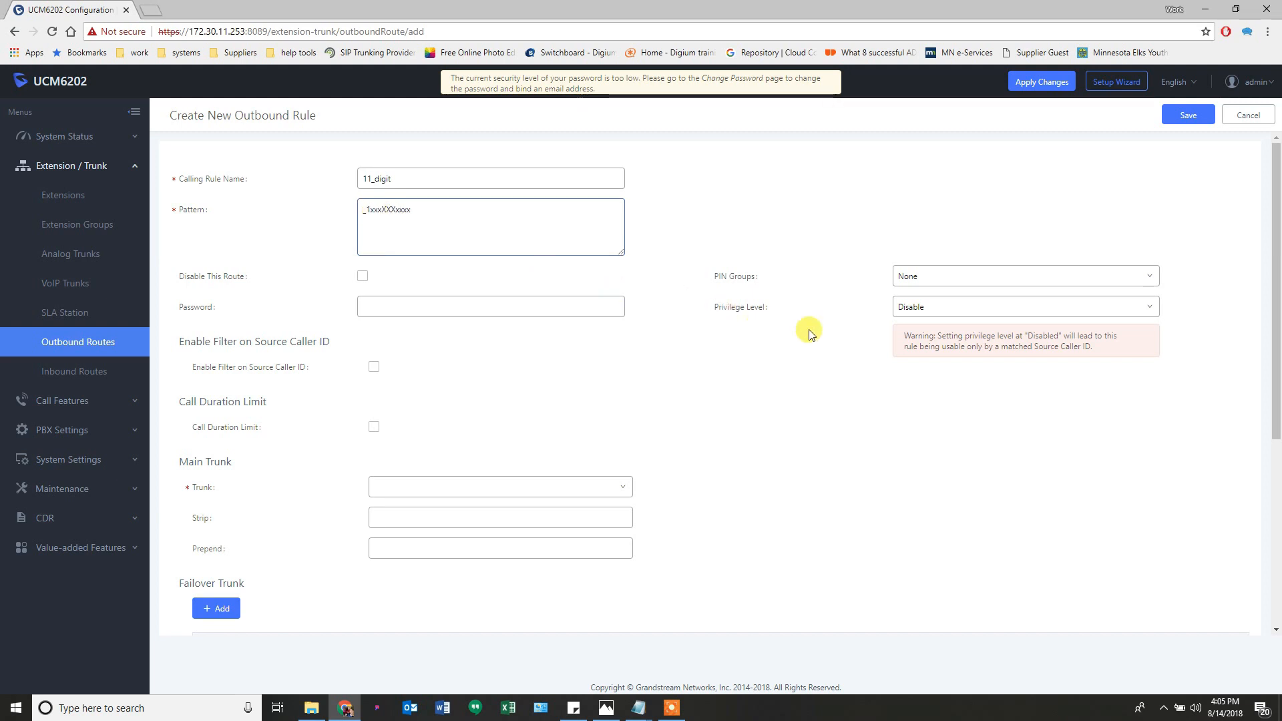
Set the 11_digit rule's privilege level to National and its main trunk to SIPTrunks -- px1.
left_click(916, 307)
left_click(919, 394)
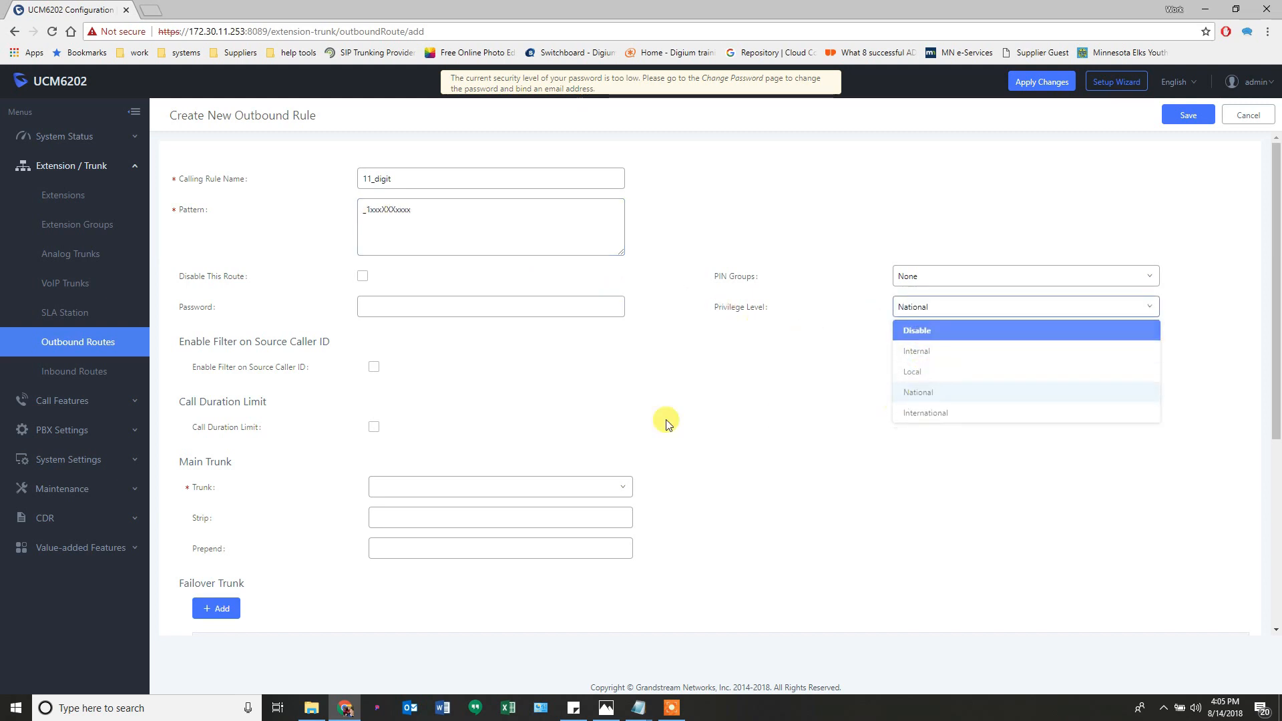
left_click(506, 496)
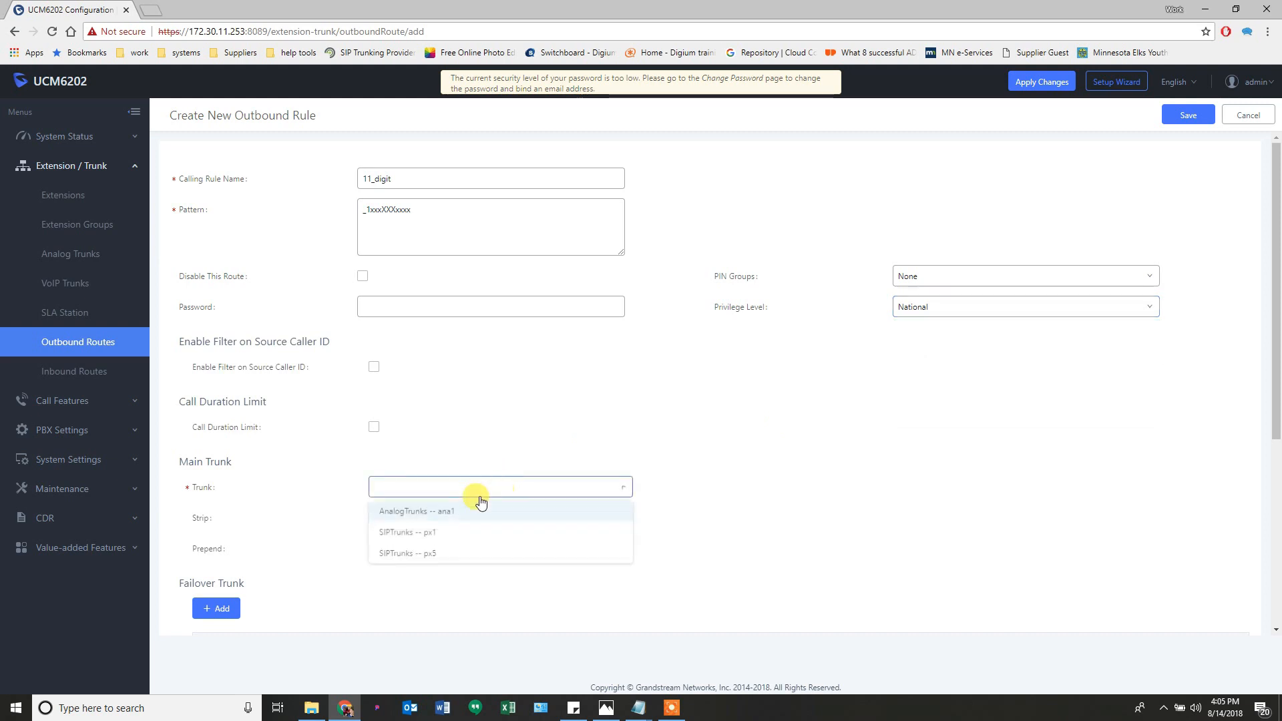
left_click(421, 539)
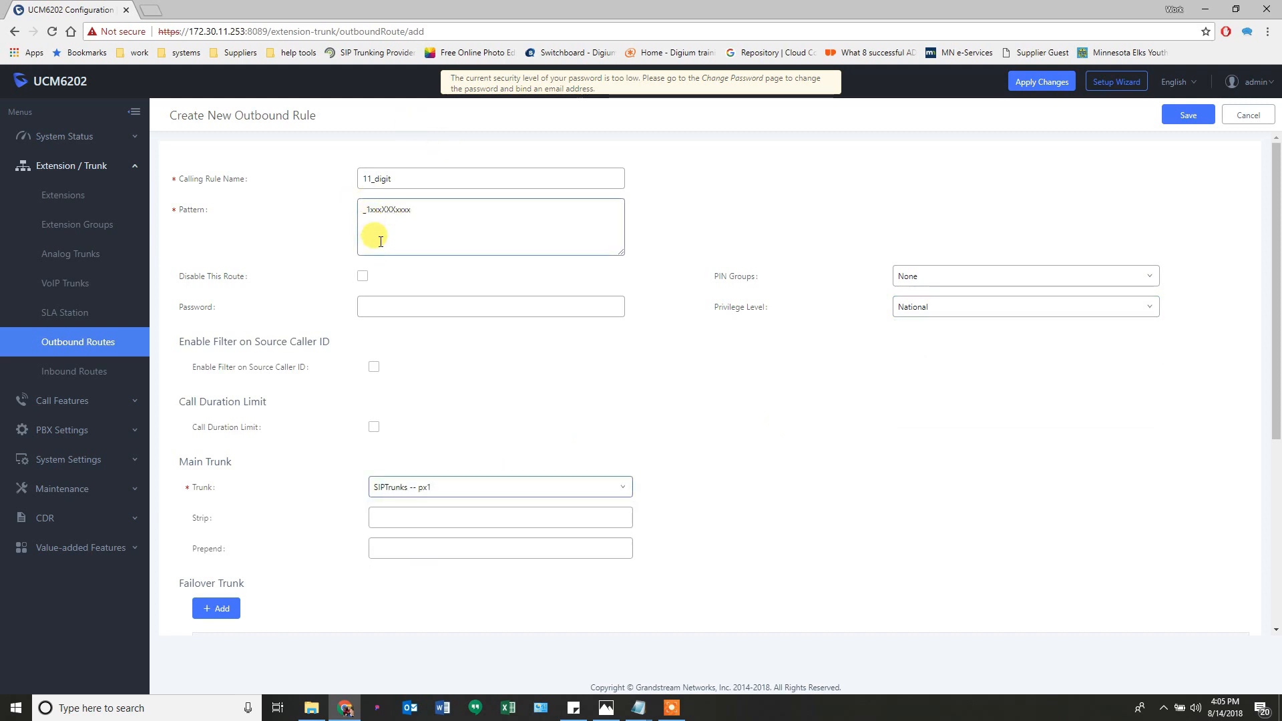
Add SIPTrunks -- px5 as the 11_digit rule's failover trunk without strip or prepend, and save the rule.
left_click(216, 609)
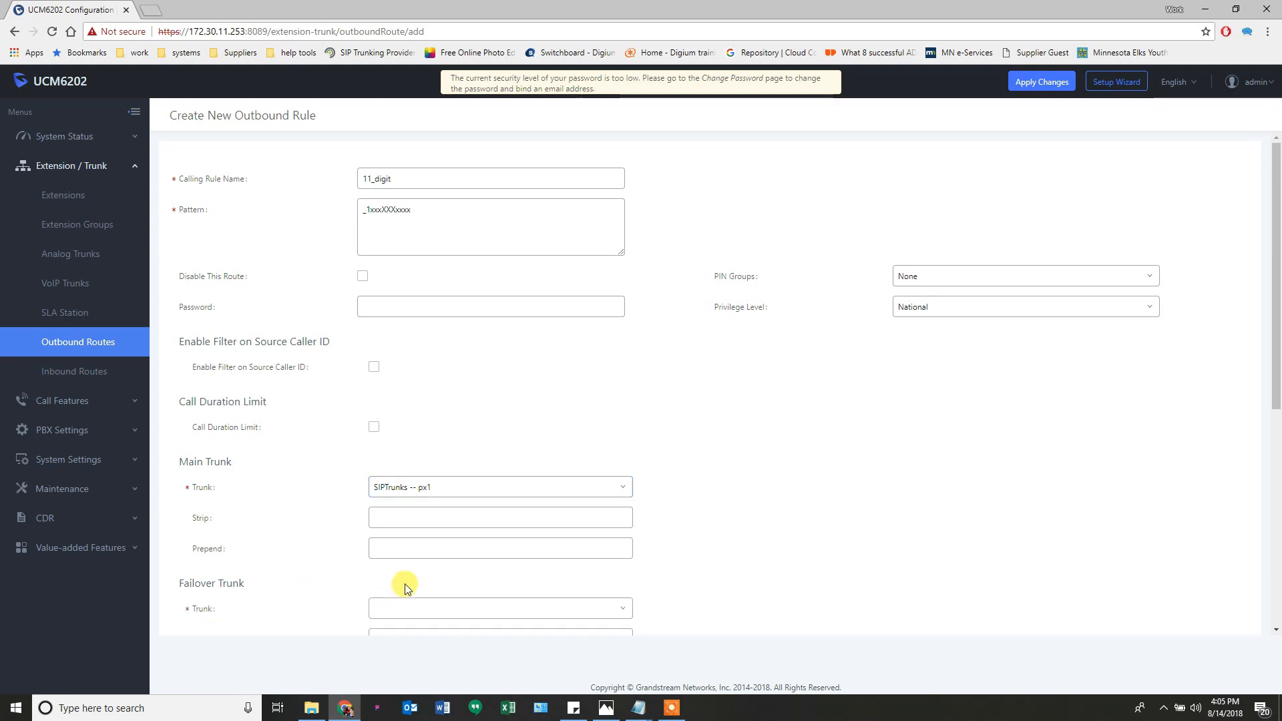
left_click(423, 605)
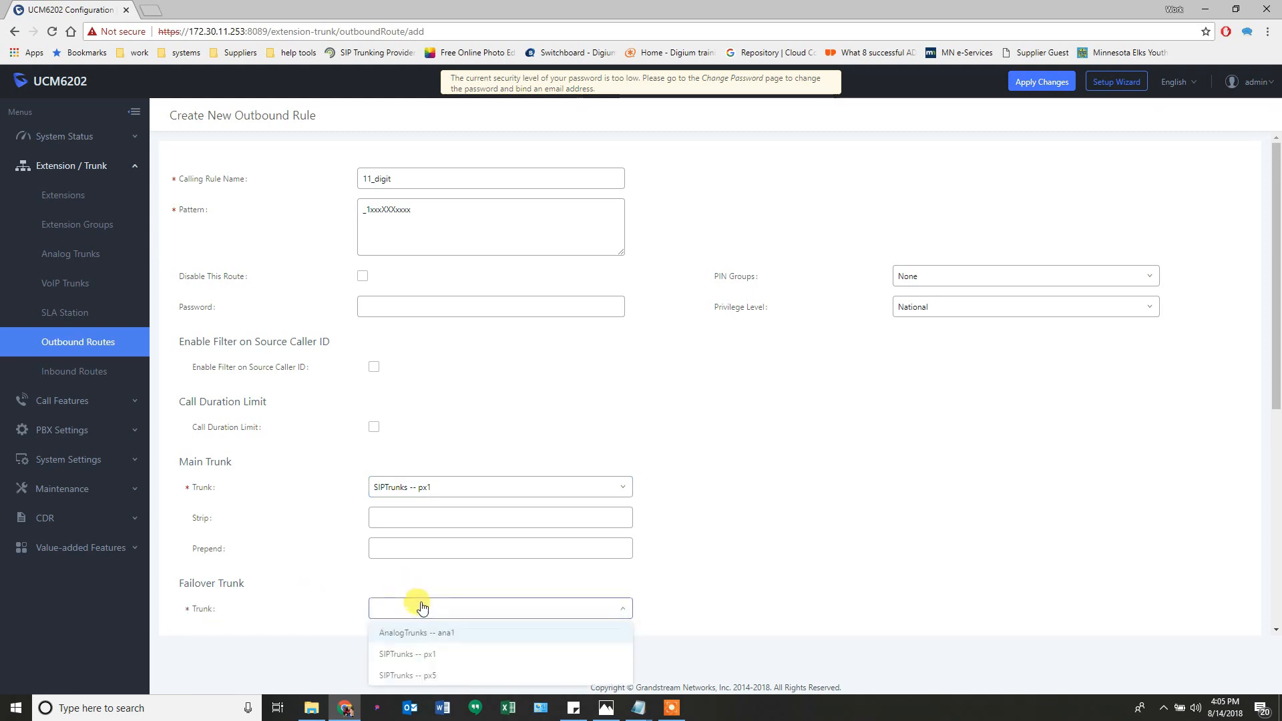
left_click(386, 673)
scroll(321, 622, "down", 1)
scroll(321, 623, "down", 1)
left_click(217, 569)
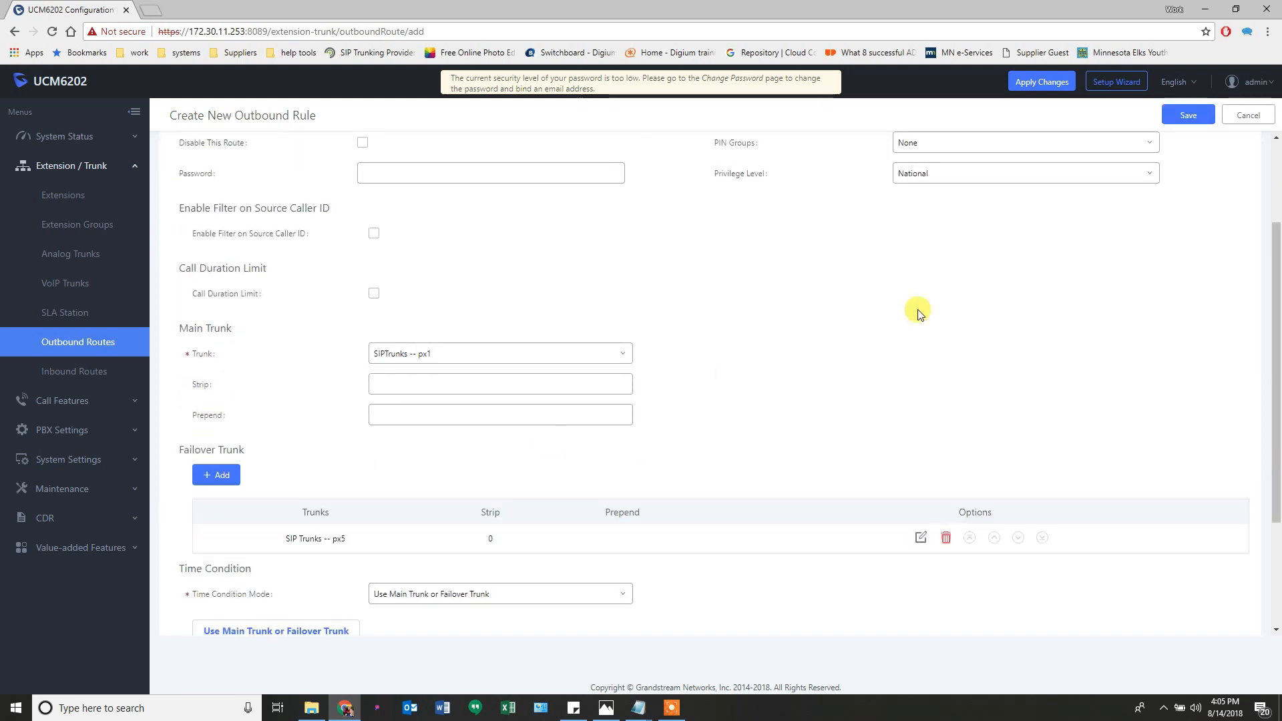
left_click(1186, 115)
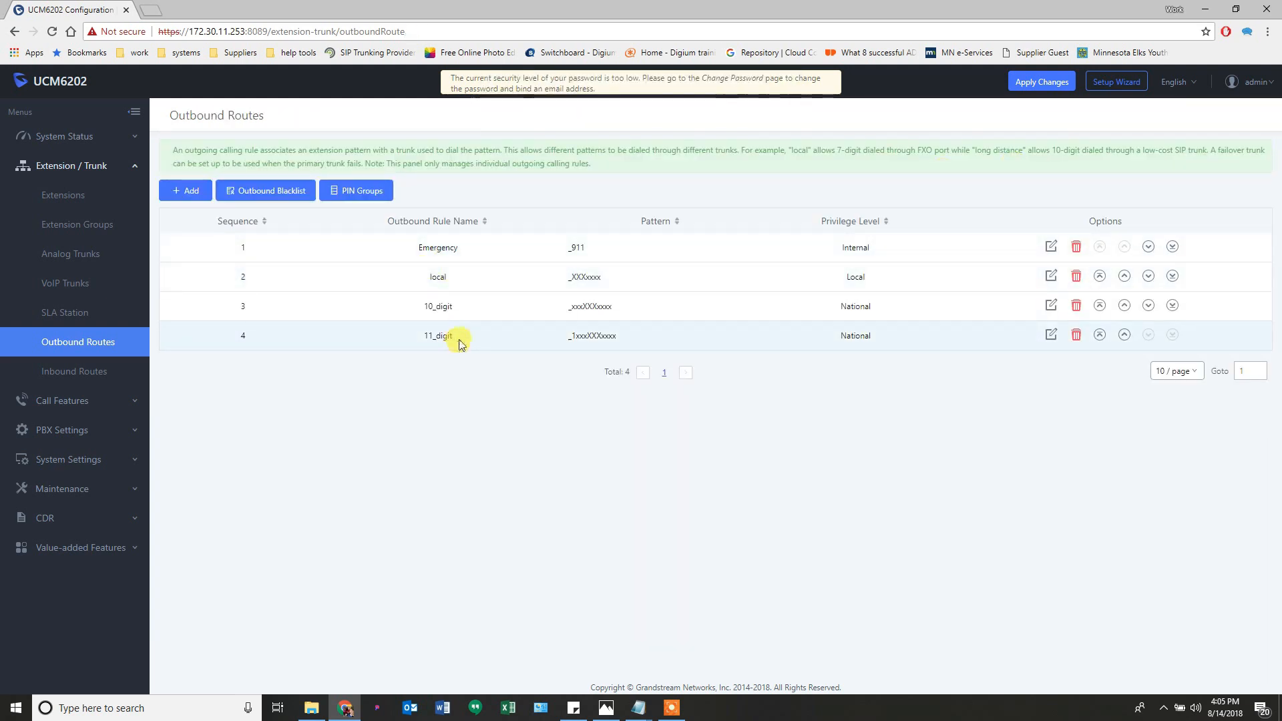
Create a new outbound rule named plus with the pattern _+1xxxXXXxxxx.
left_click(179, 194)
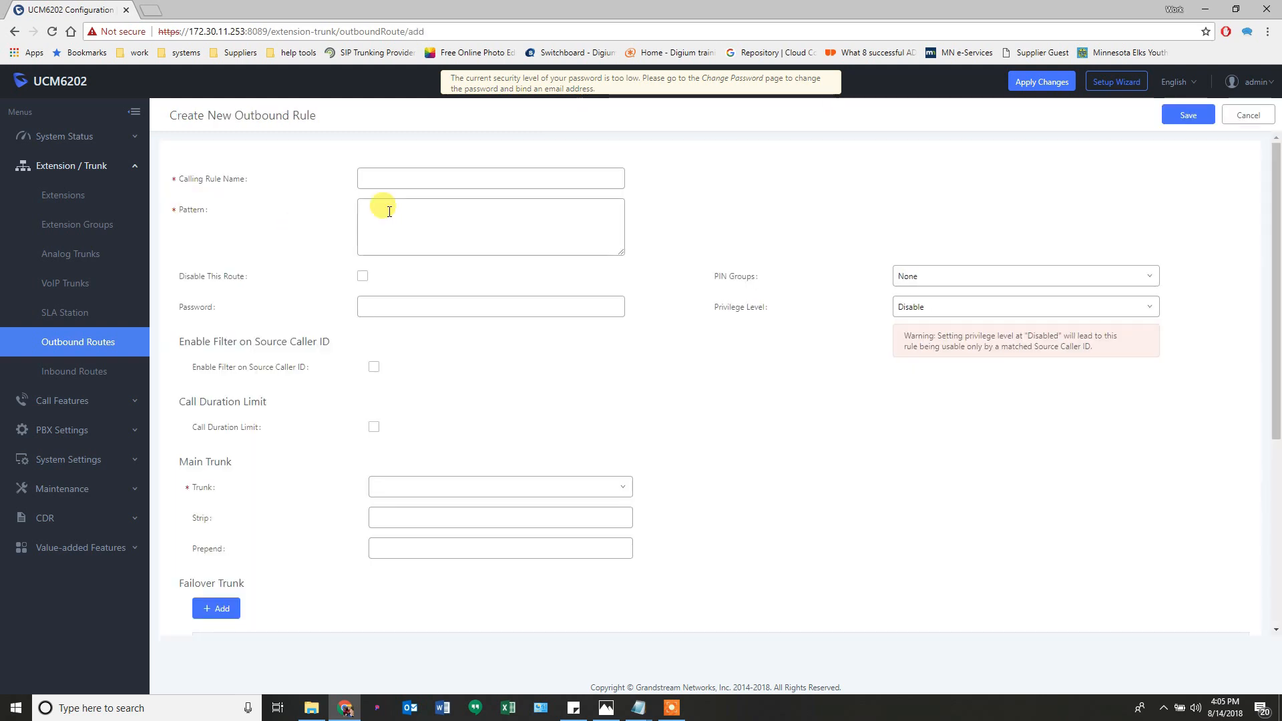
left_click(409, 179)
type("plus")
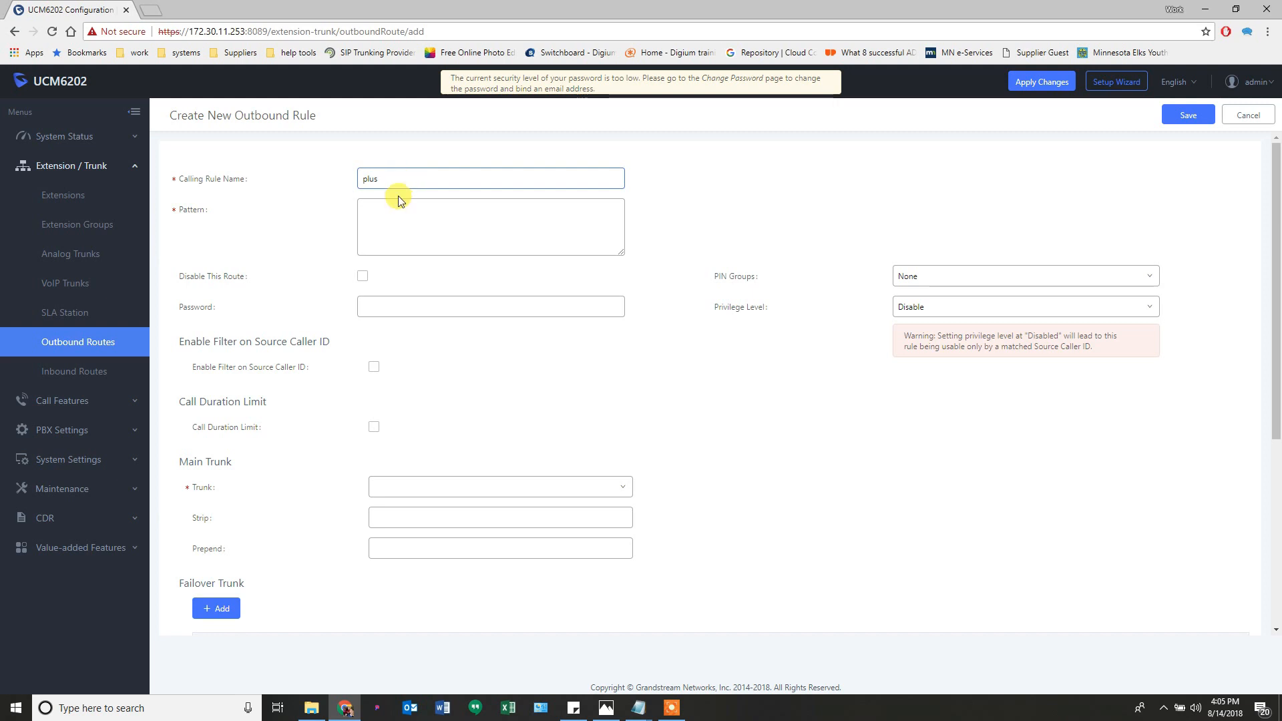
left_click(375, 216)
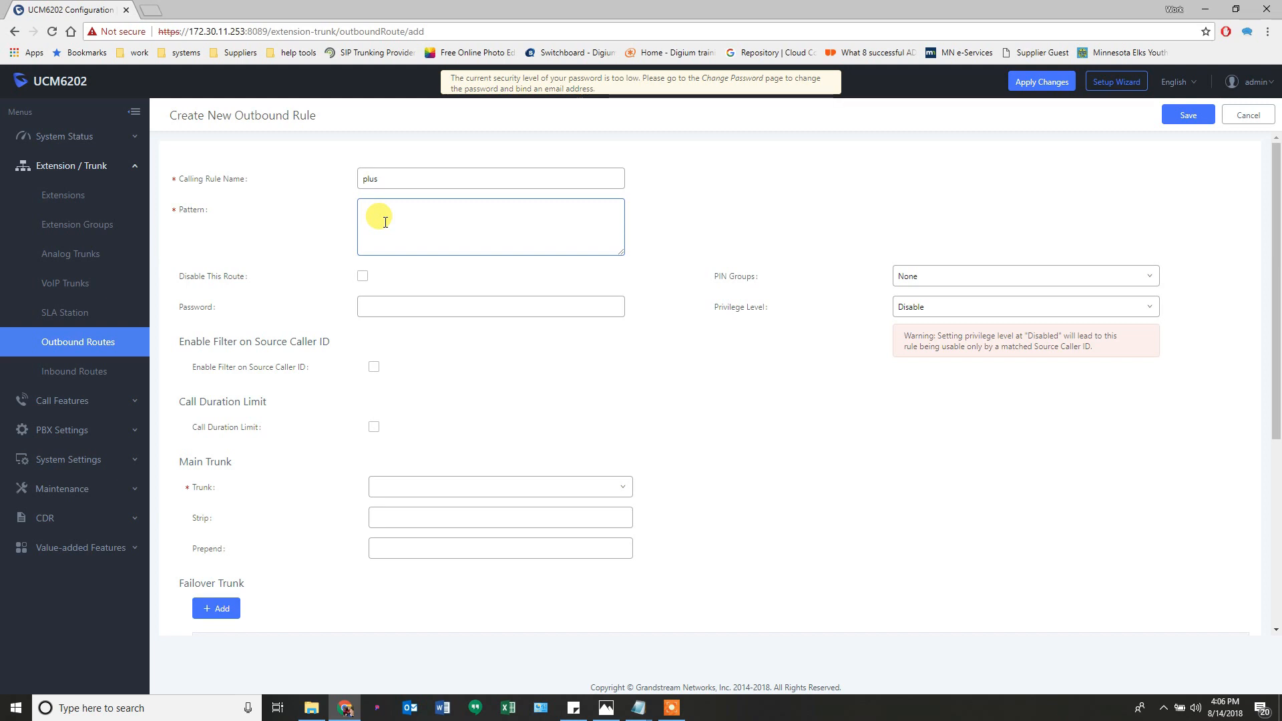
type("_")
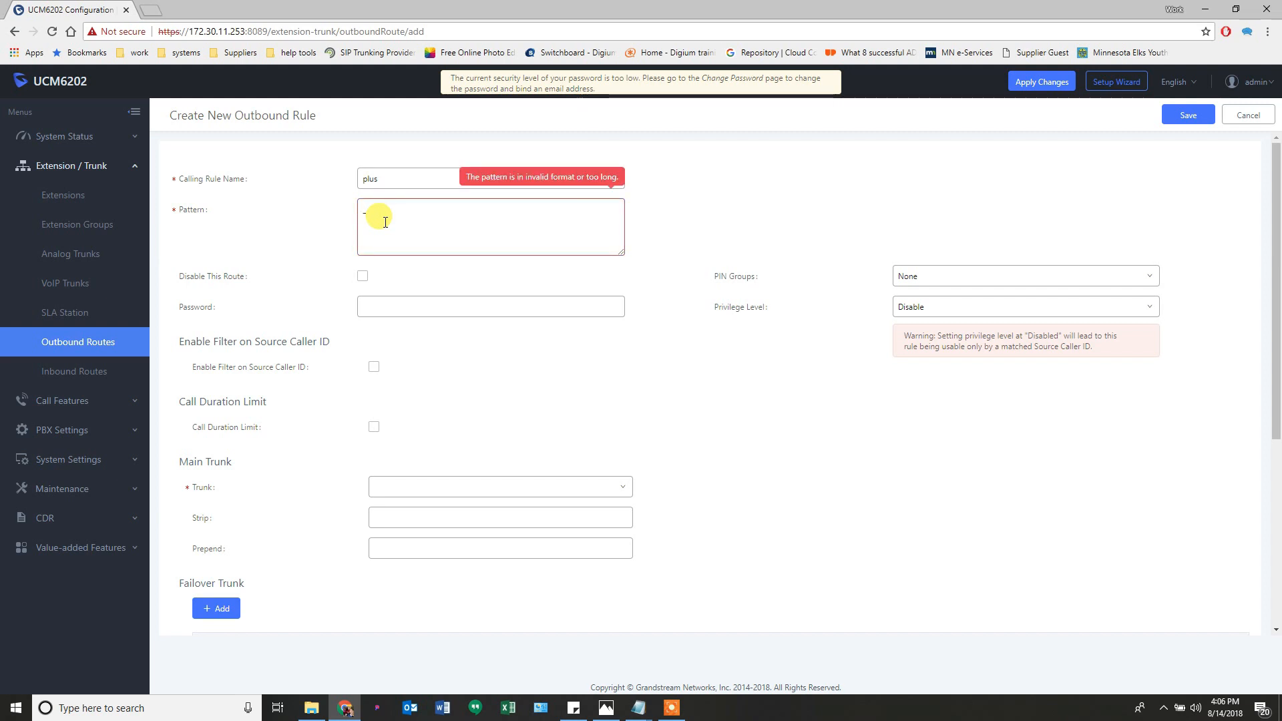
type("+1xxxXXXxxxx")
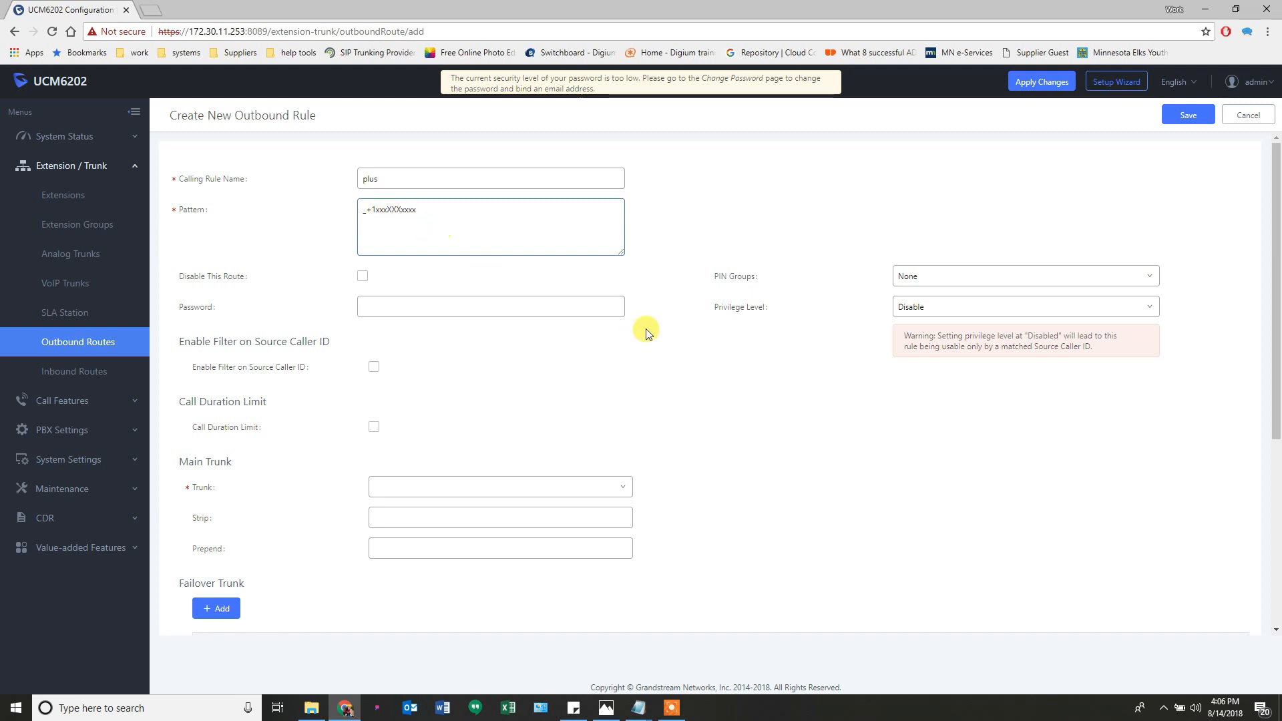
Set the plus rule's privilege level to National and its main trunk to SIPTrunks -- px1 with strip 1.
left_click(957, 313)
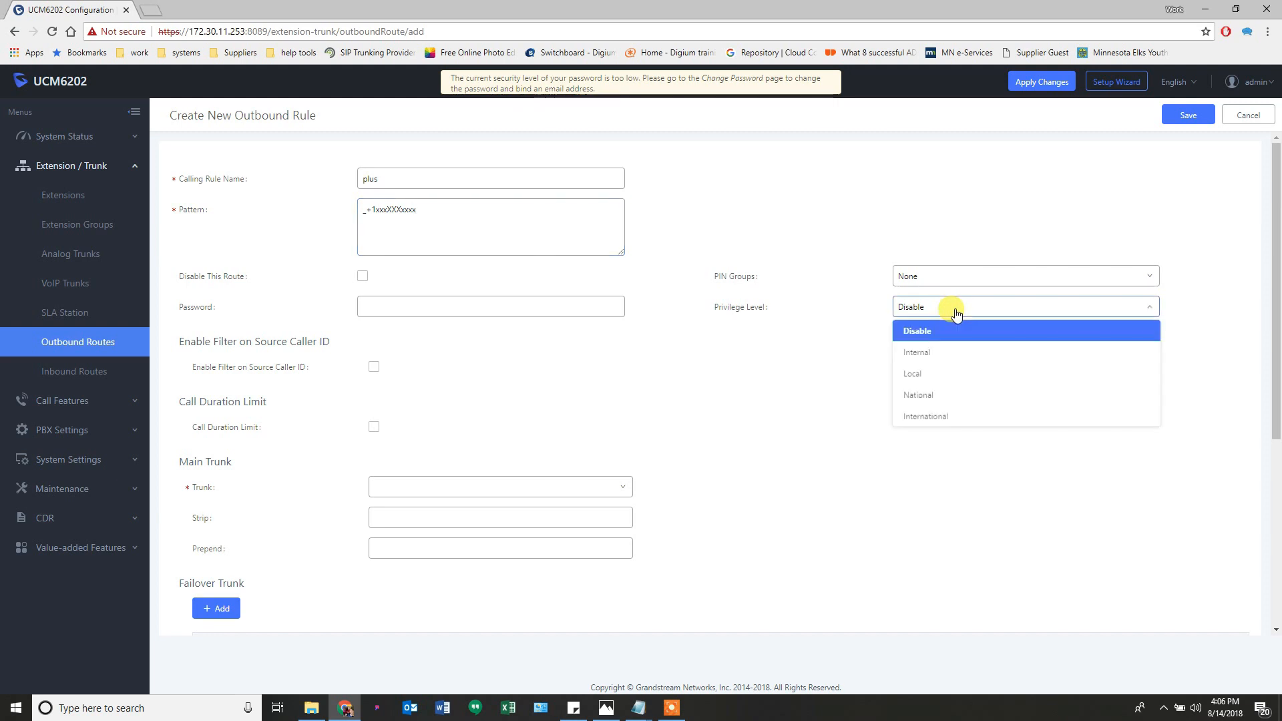
left_click(932, 392)
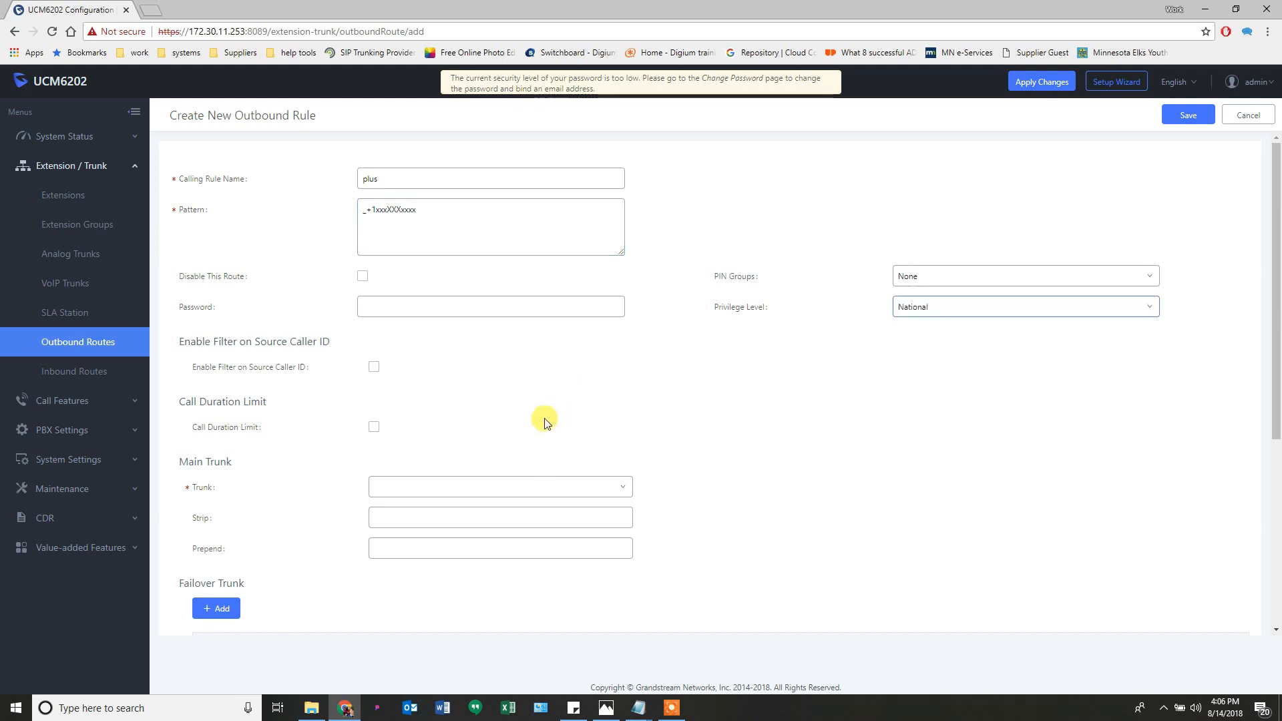
left_click(512, 493)
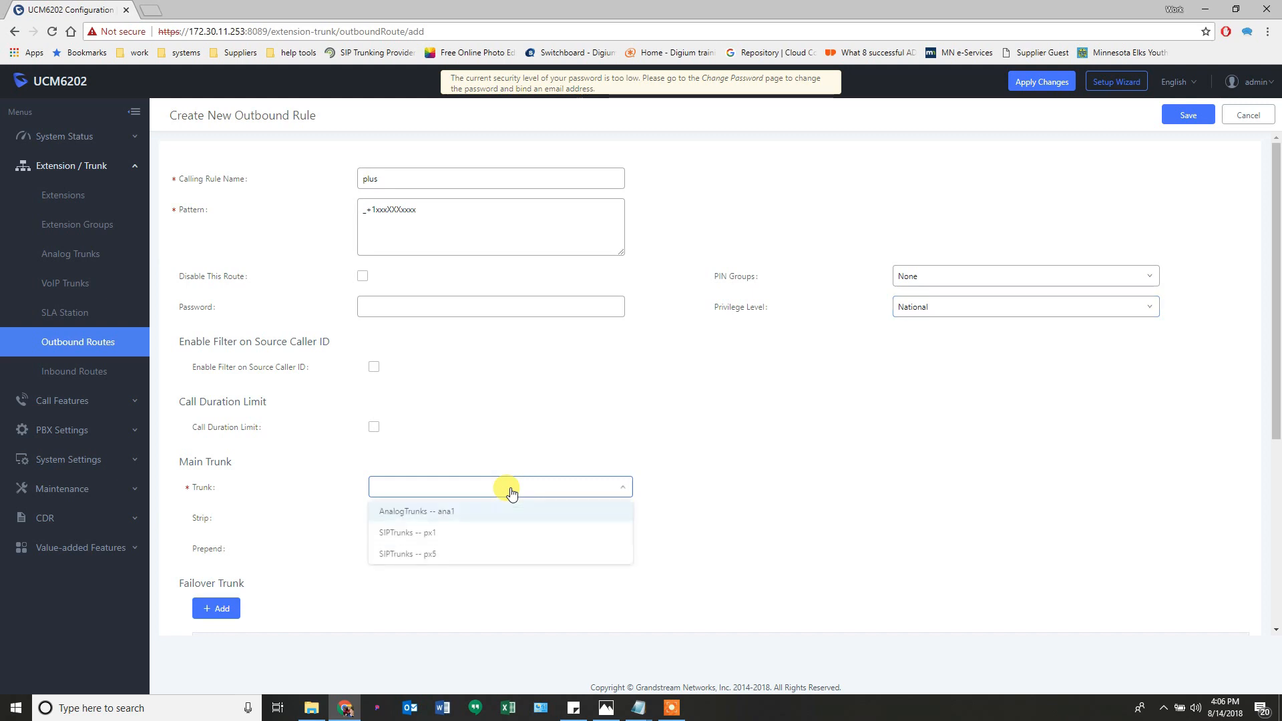
left_click(435, 532)
left_click(418, 518)
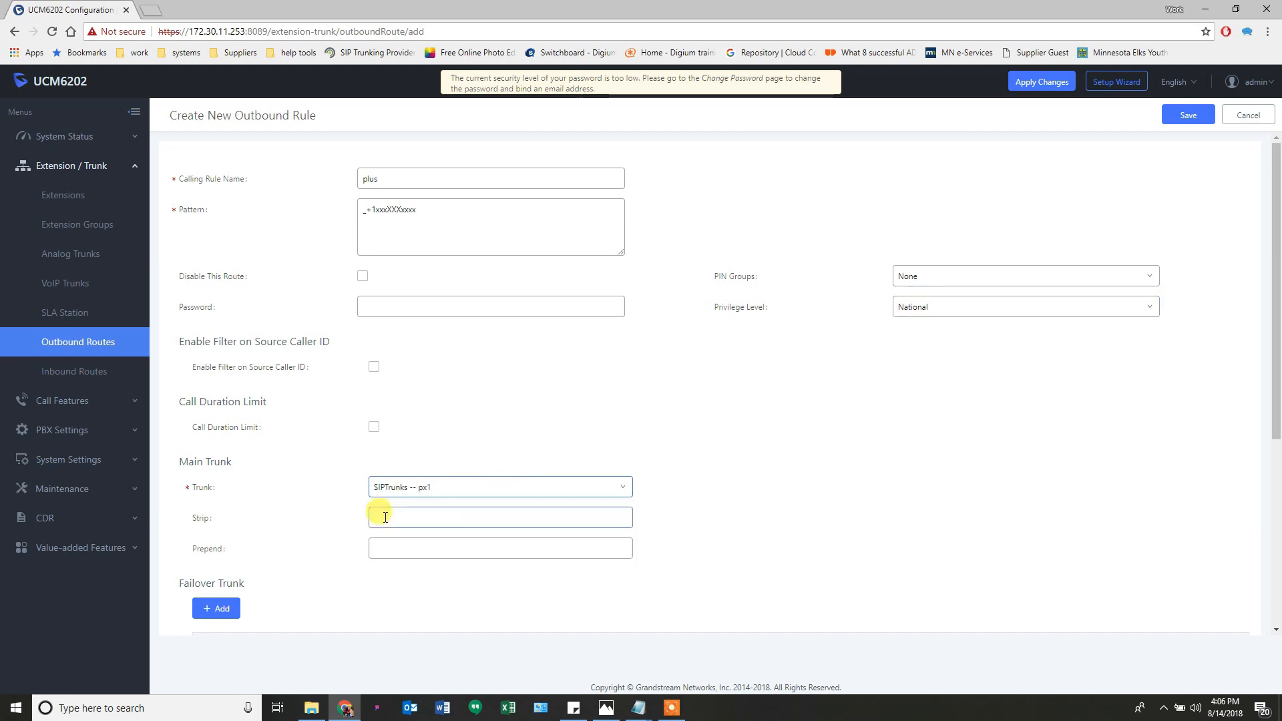
type("1")
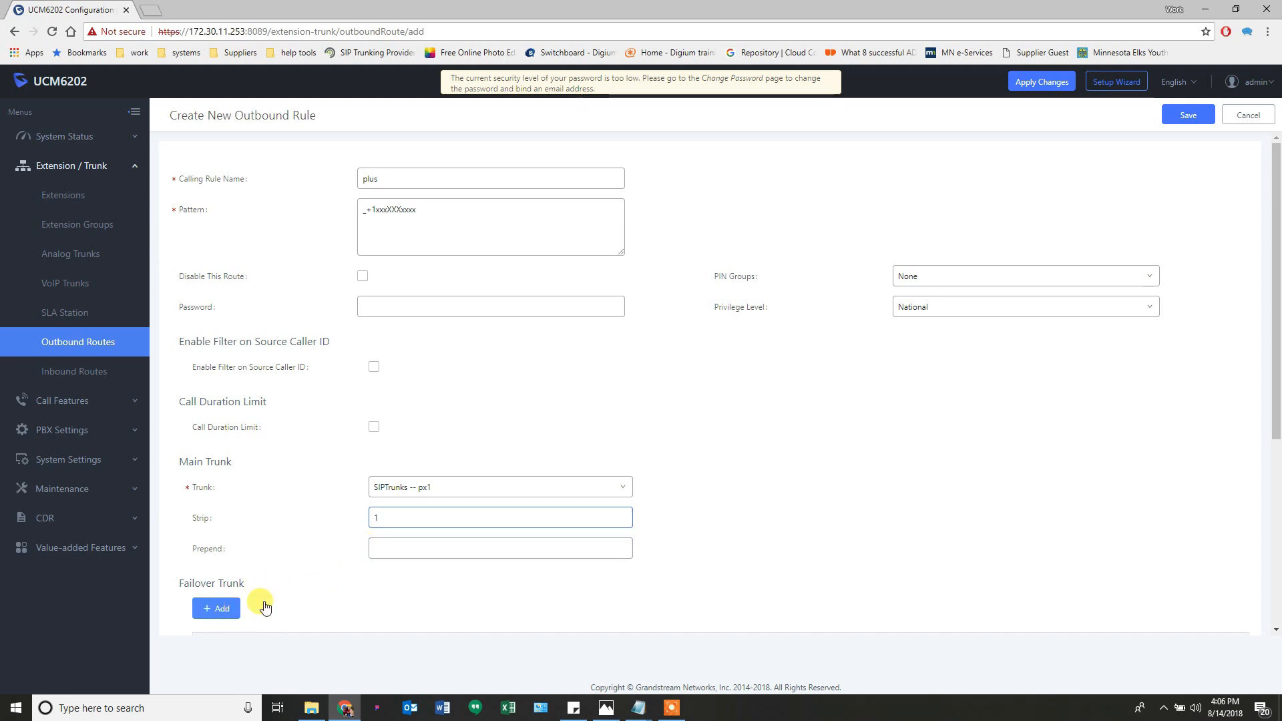
Add SIPTrunks -- px5 with strip 1 as the plus rule's failover trunk and save the rule.
left_click(235, 609)
left_click(392, 606)
scroll(409, 637, "down", 1)
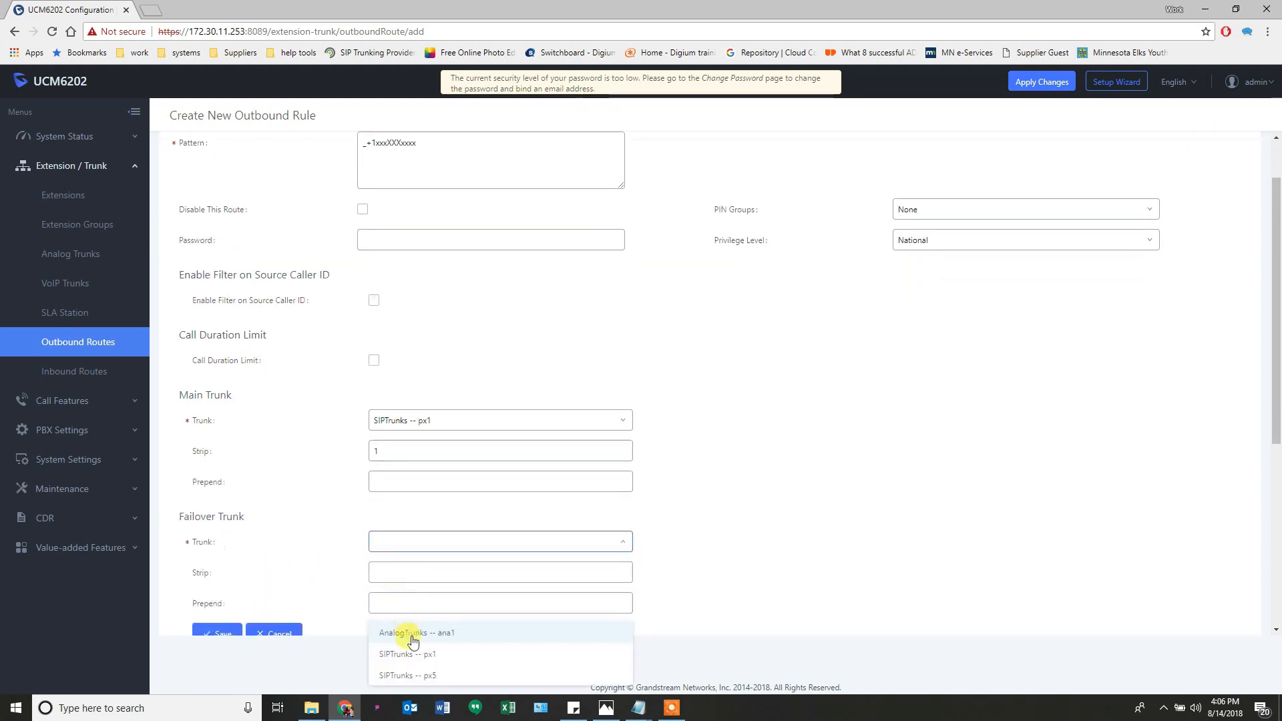
left_click(400, 676)
left_click(404, 575)
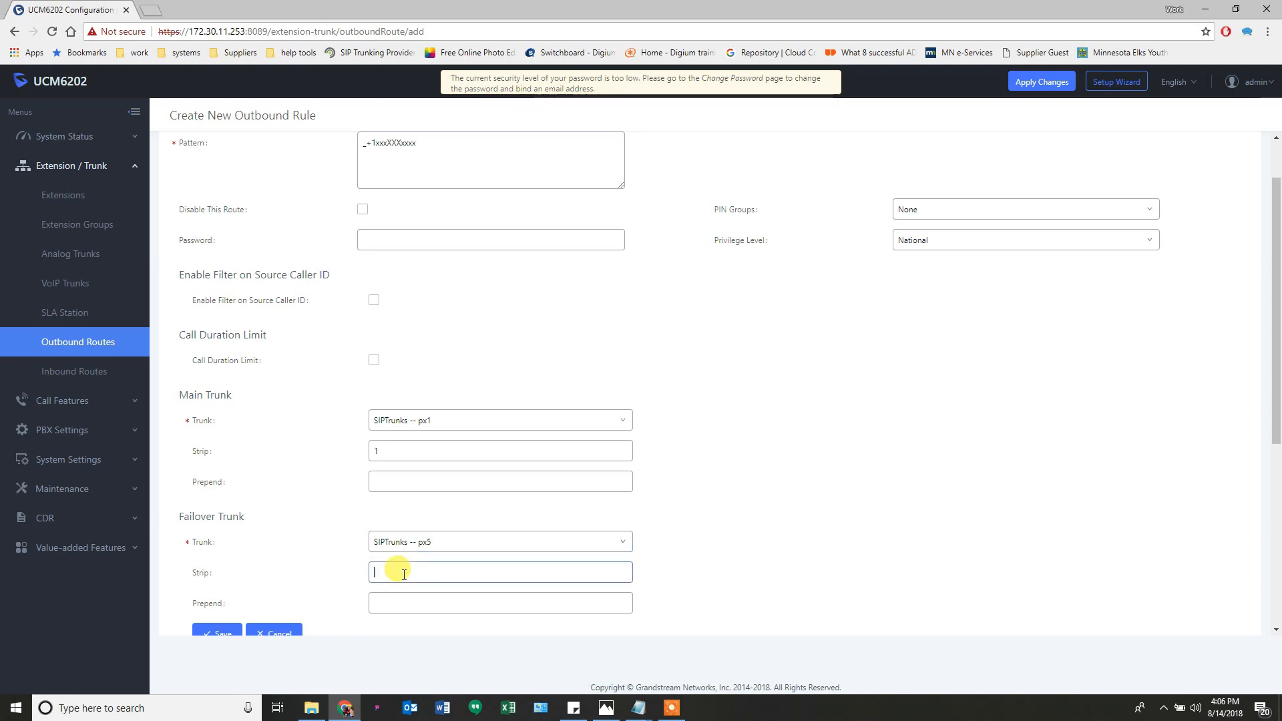
left_click(219, 632)
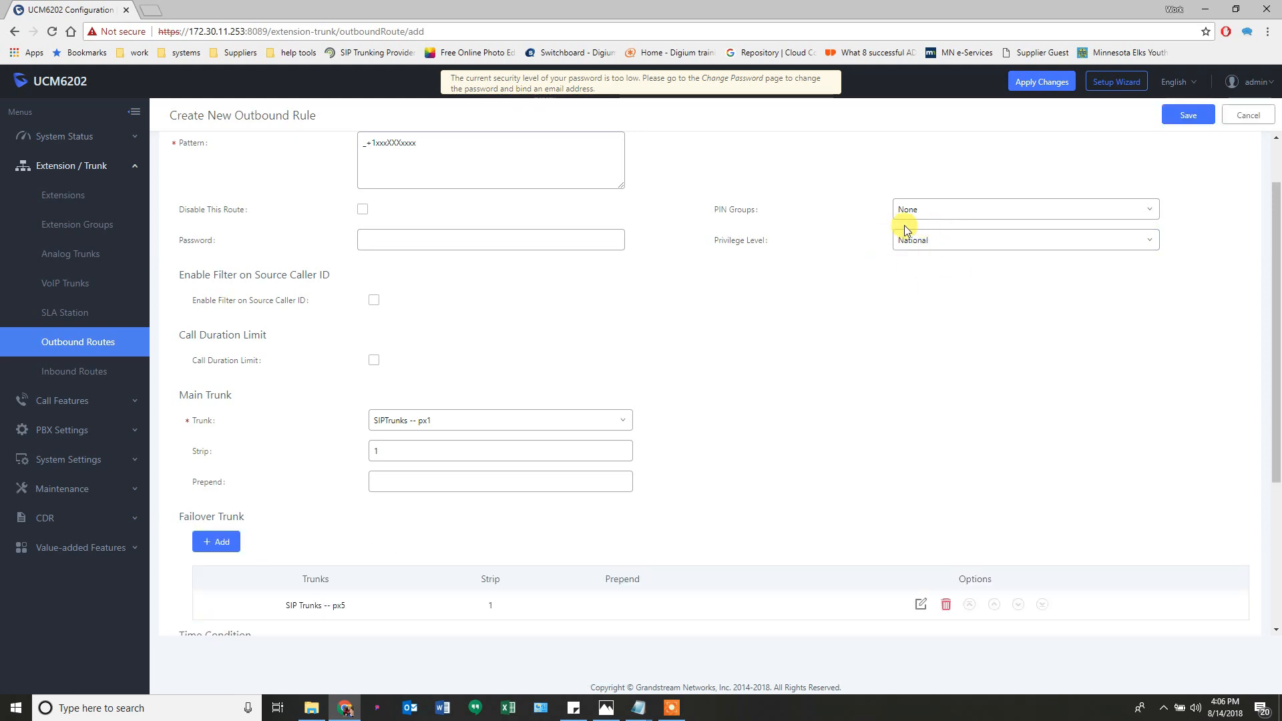
left_click(1186, 115)
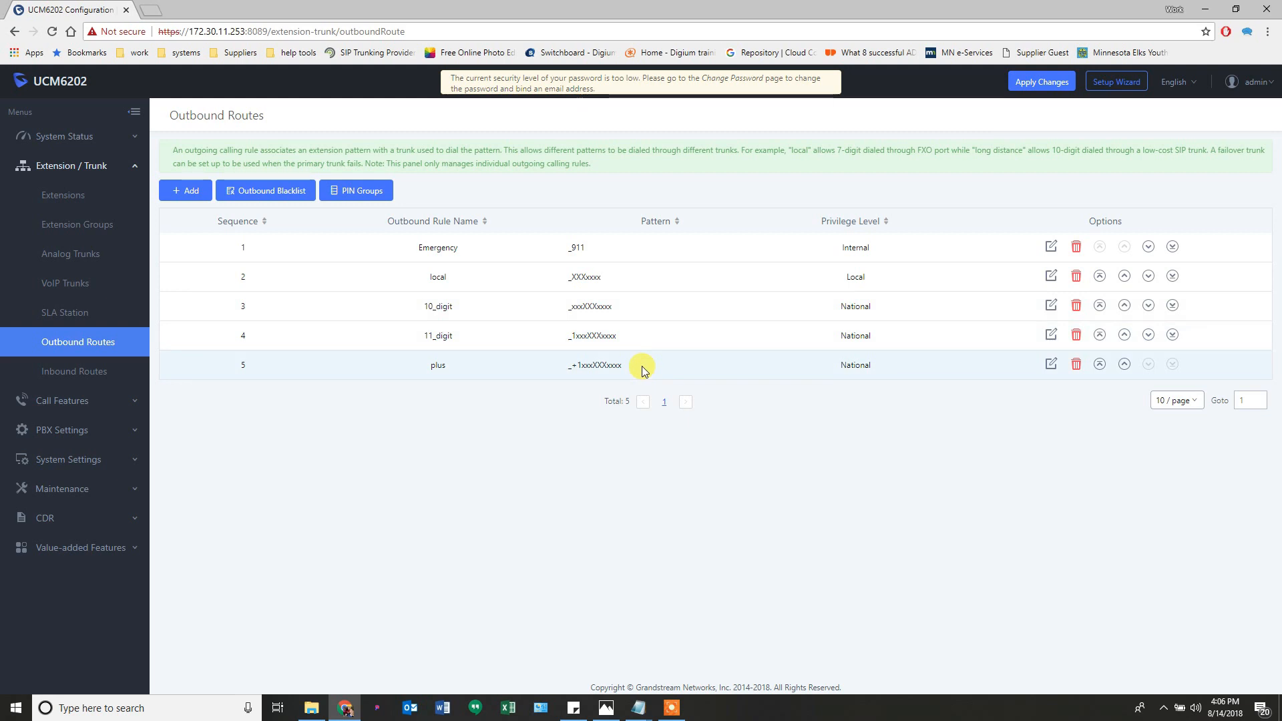
Create a new outbound rule named Intl and enter _011x. (including the dot) as its pattern.
left_click(201, 193)
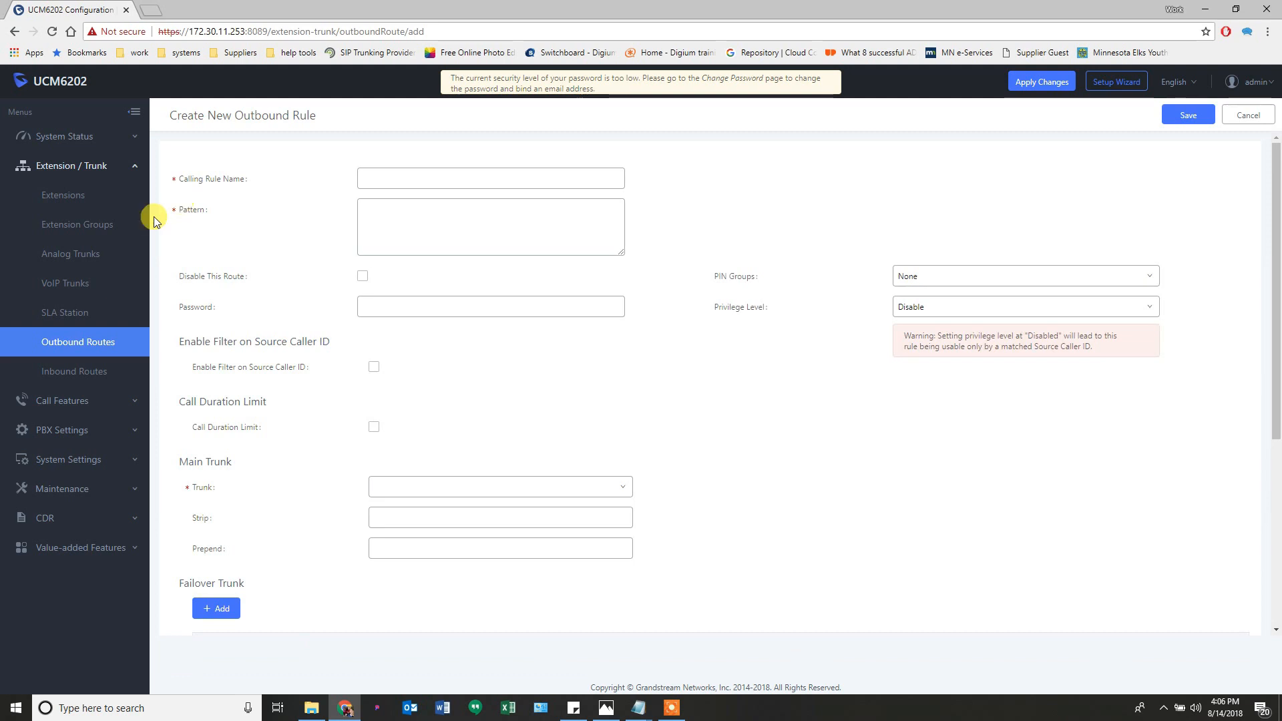
left_click(414, 178)
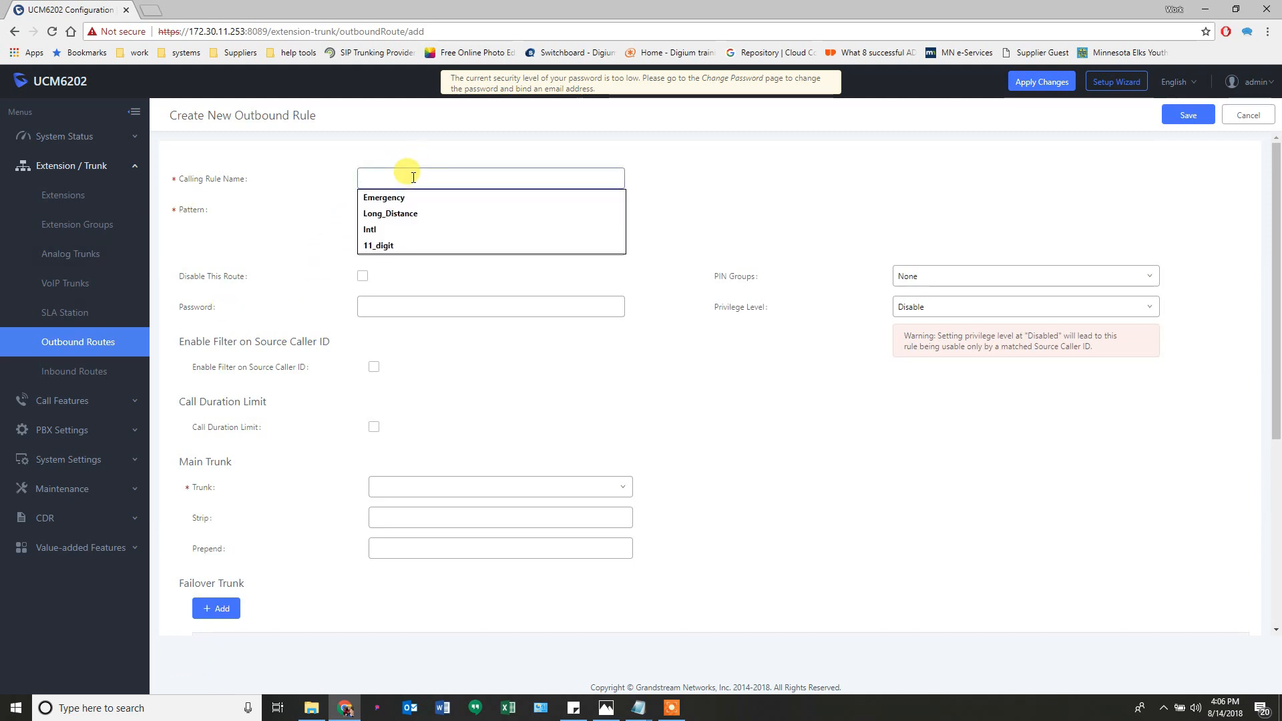
left_click(427, 230)
left_click(394, 218)
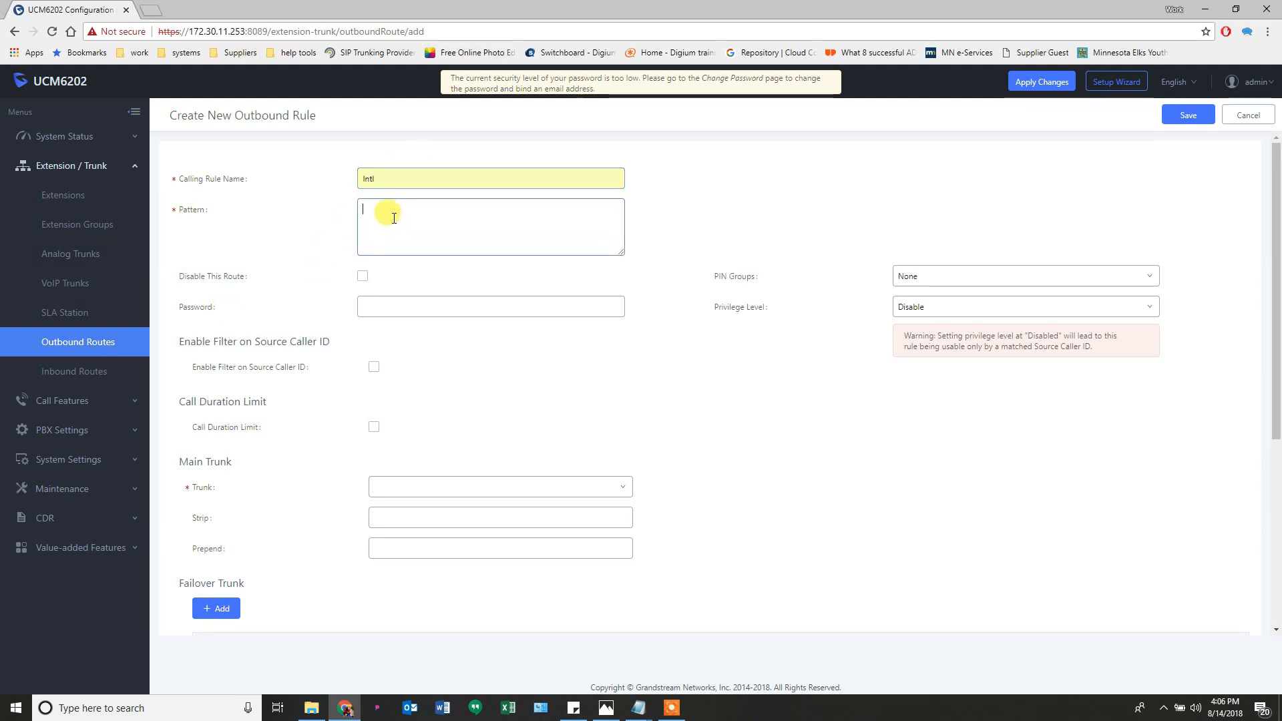
type("_")
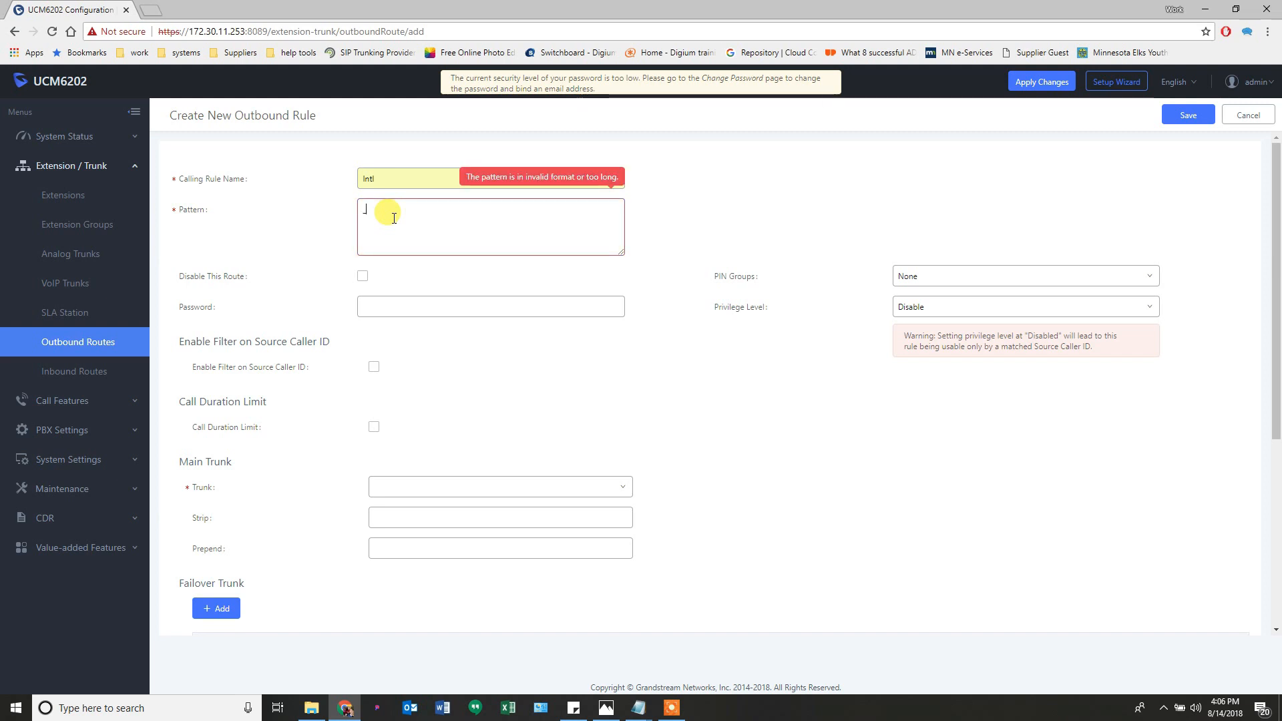
type("011")
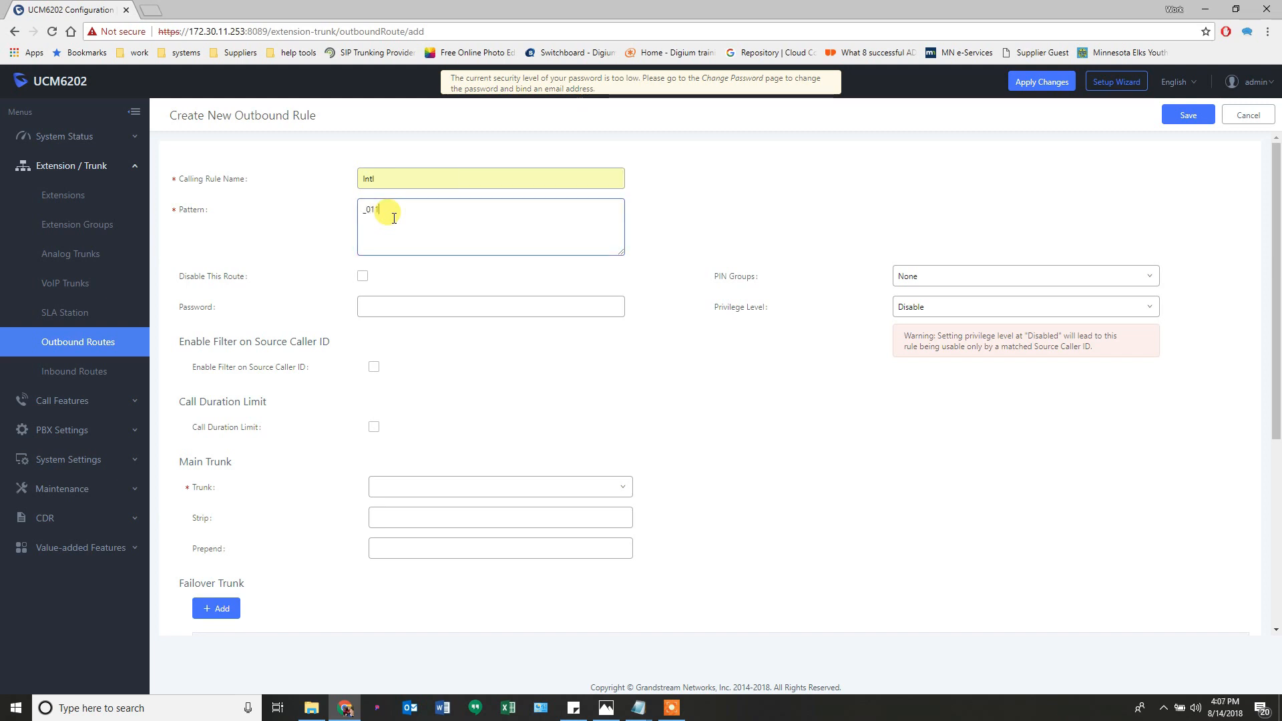
type("x>")
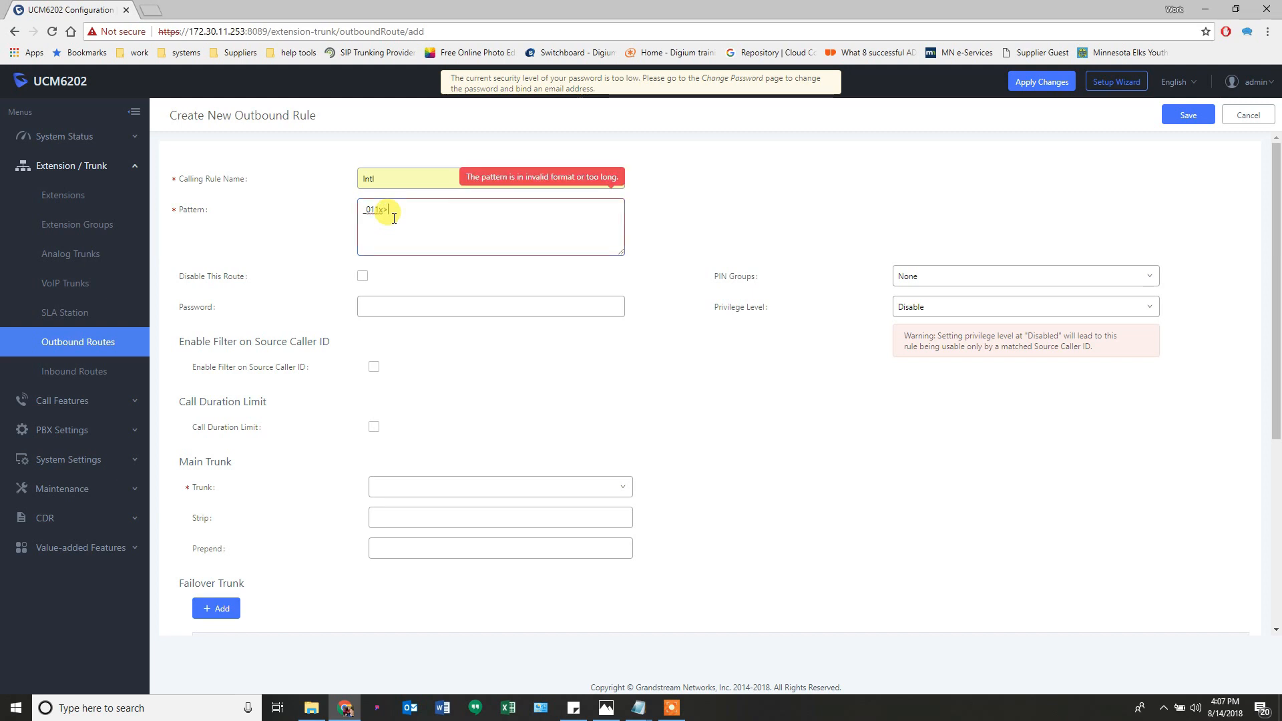
key("BackSpace")
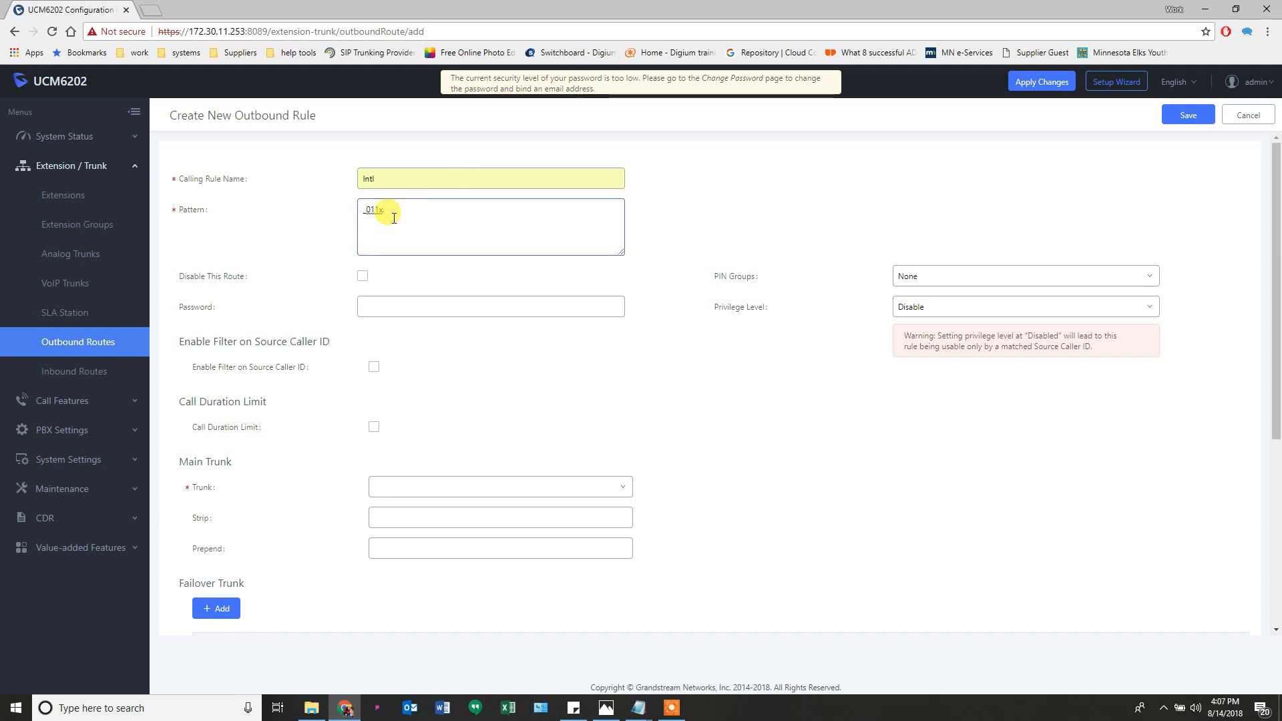
mouse_move(188, 213)
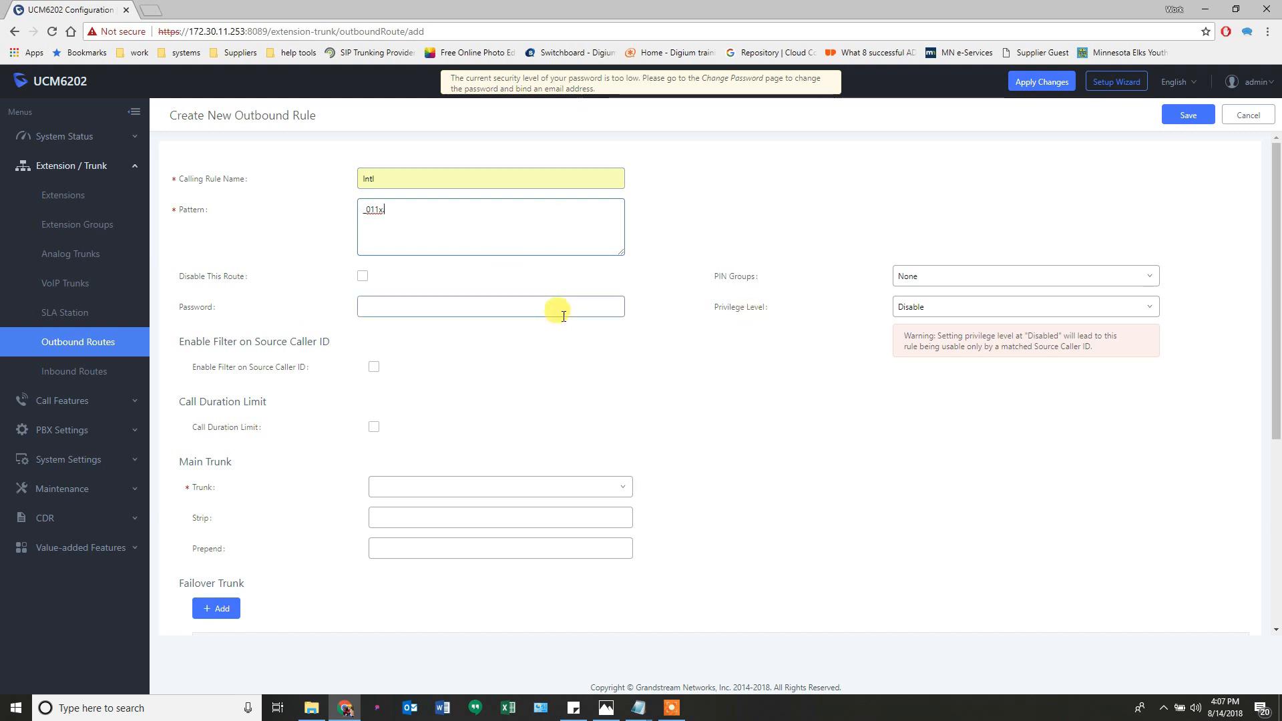
key("BackSpace")
Set the Intl rule's privilege level to International and its main trunk to SIPTrunks -- px1.
left_click(936, 305)
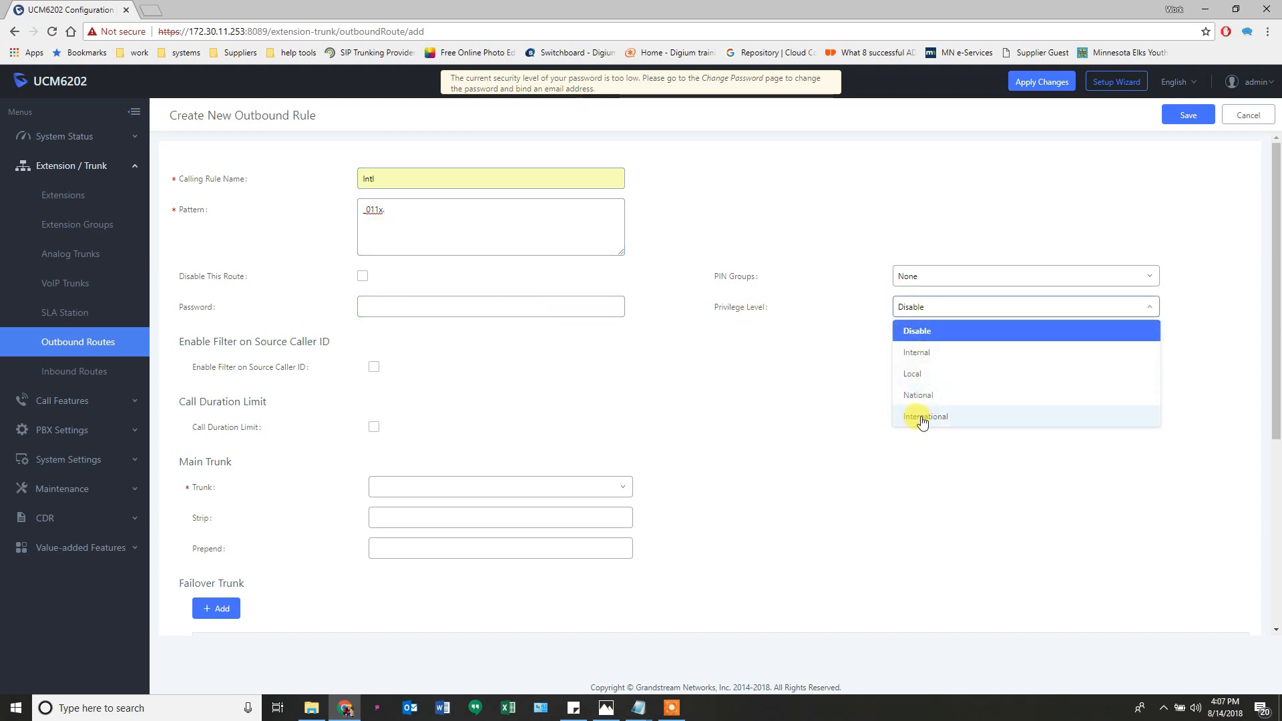
left_click(923, 417)
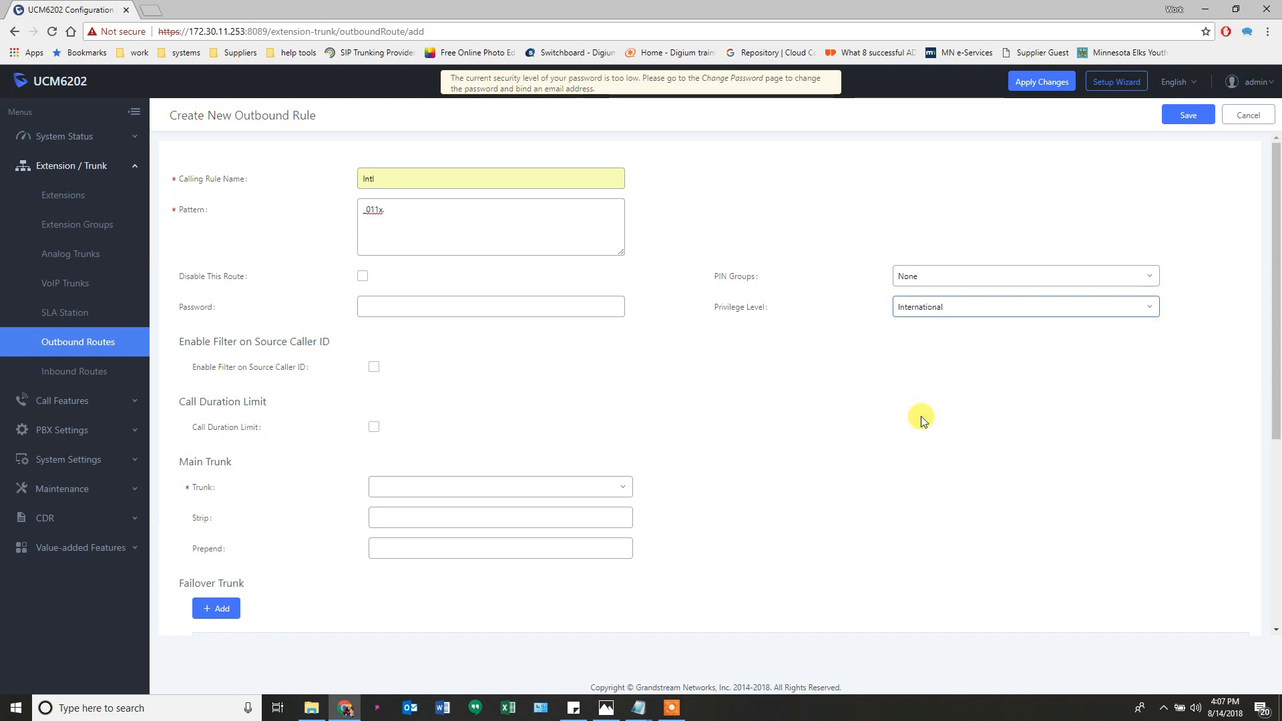
left_click(406, 486)
left_click(401, 543)
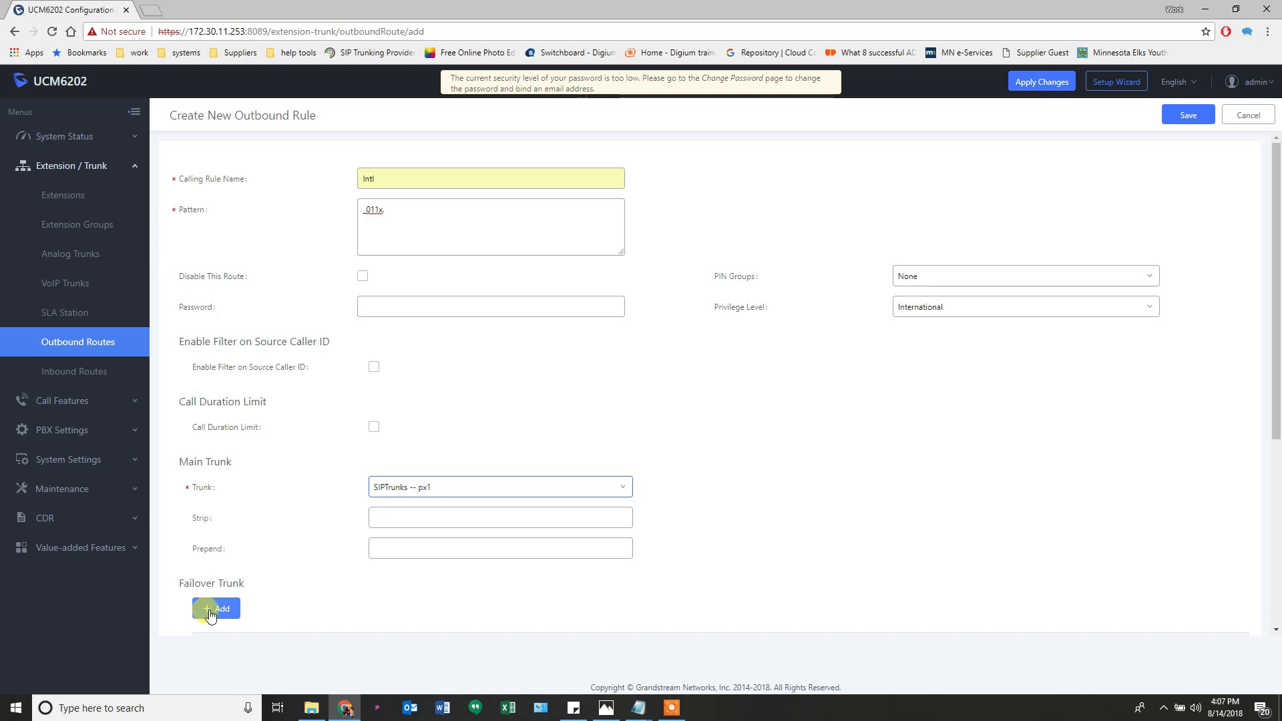
Add SIPTrunks -- px5 as the Intl rule's failover trunk without strip or prepend, and save the rule.
left_click(215, 608)
left_click(414, 608)
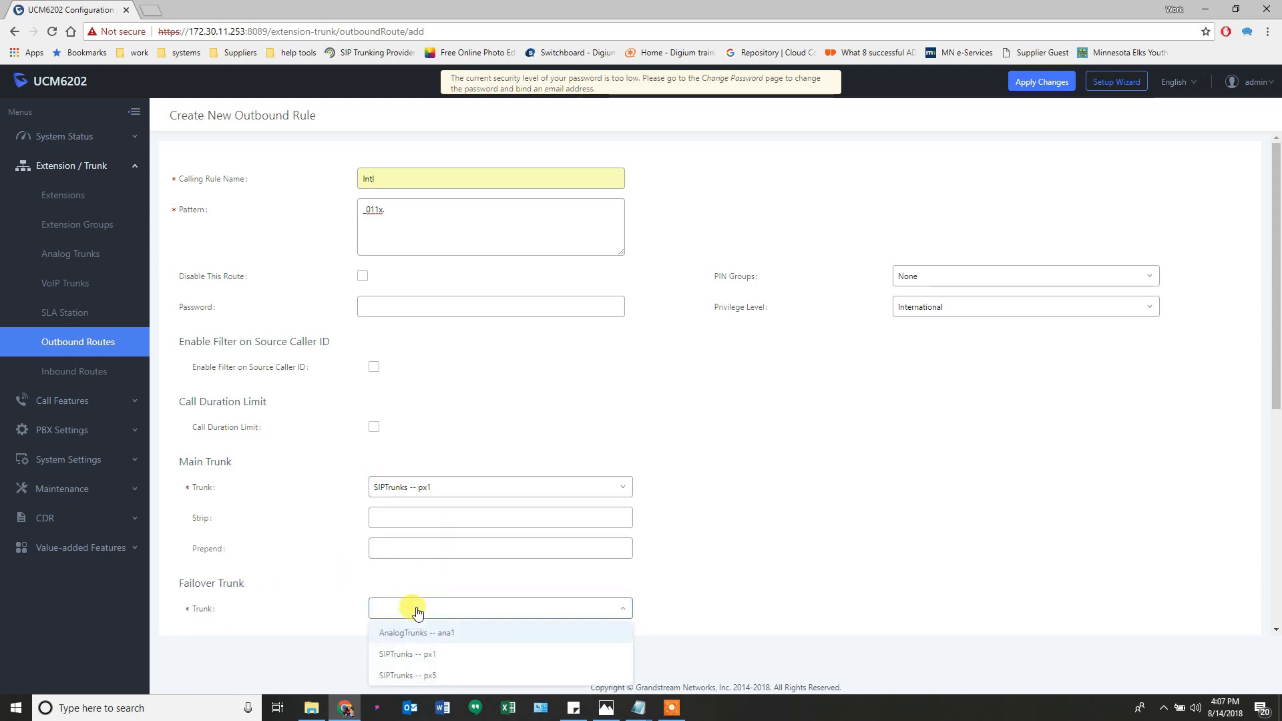
scroll(410, 648, "down", 1)
left_click(415, 676)
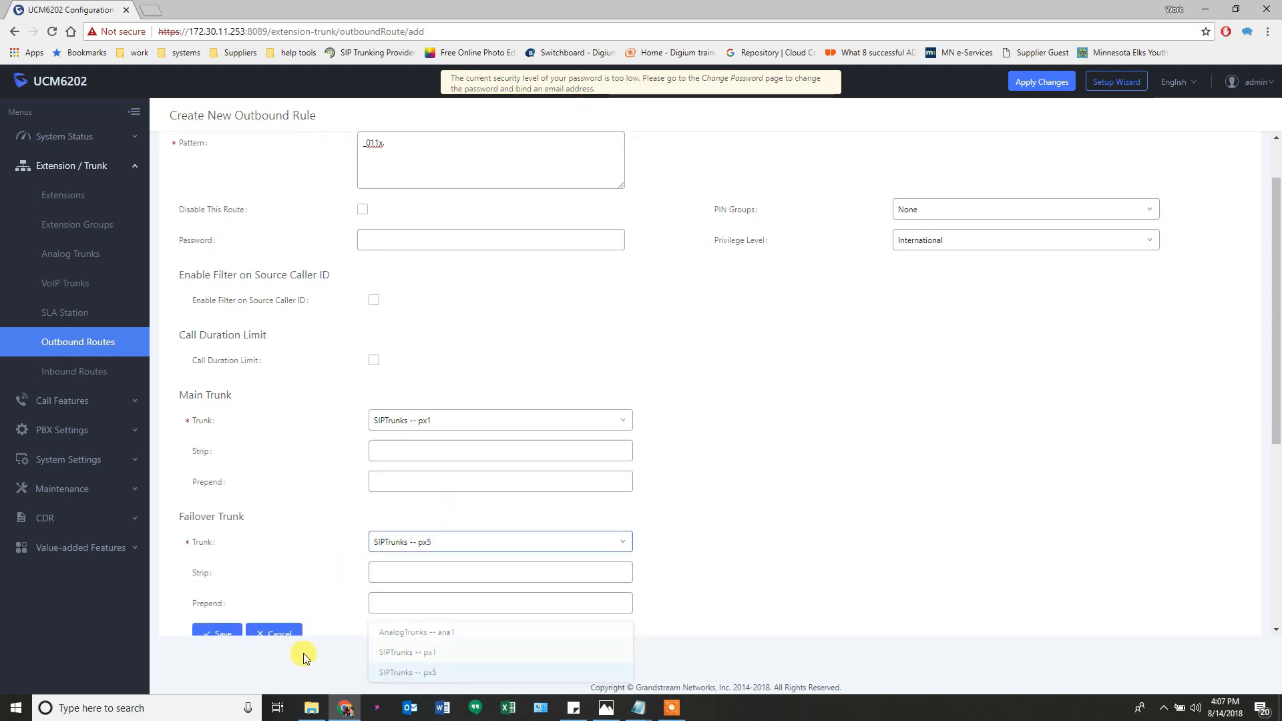
left_click(221, 632)
scroll(759, 461, "down", 1)
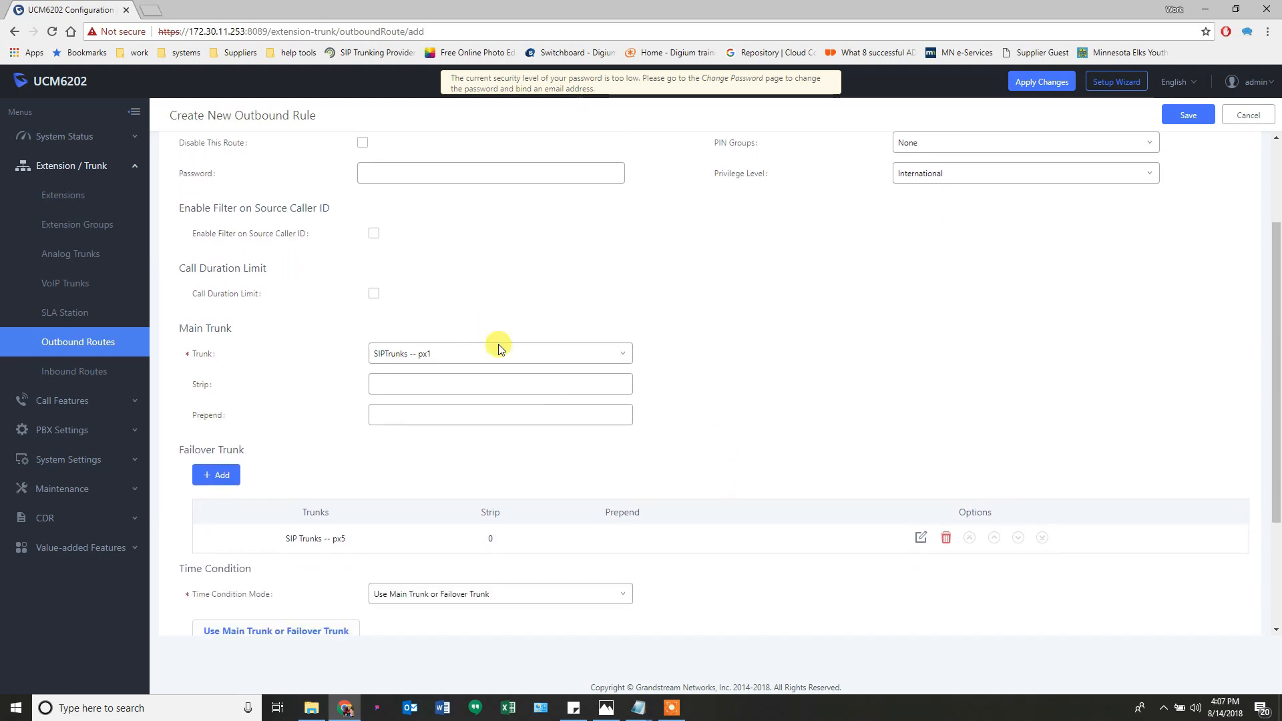
left_click(1187, 119)
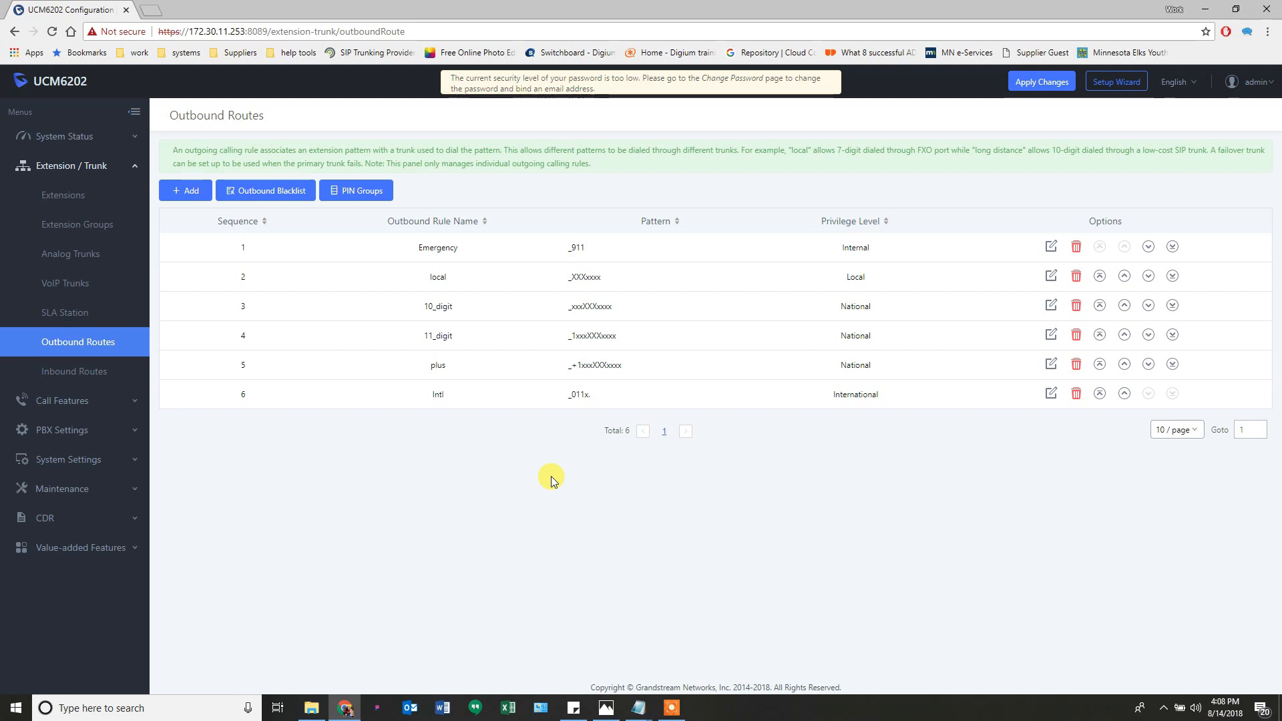
Go to the inbound routes and start a new inbound rule for the trunk SIP Trunks -- px1.
left_click(98, 374)
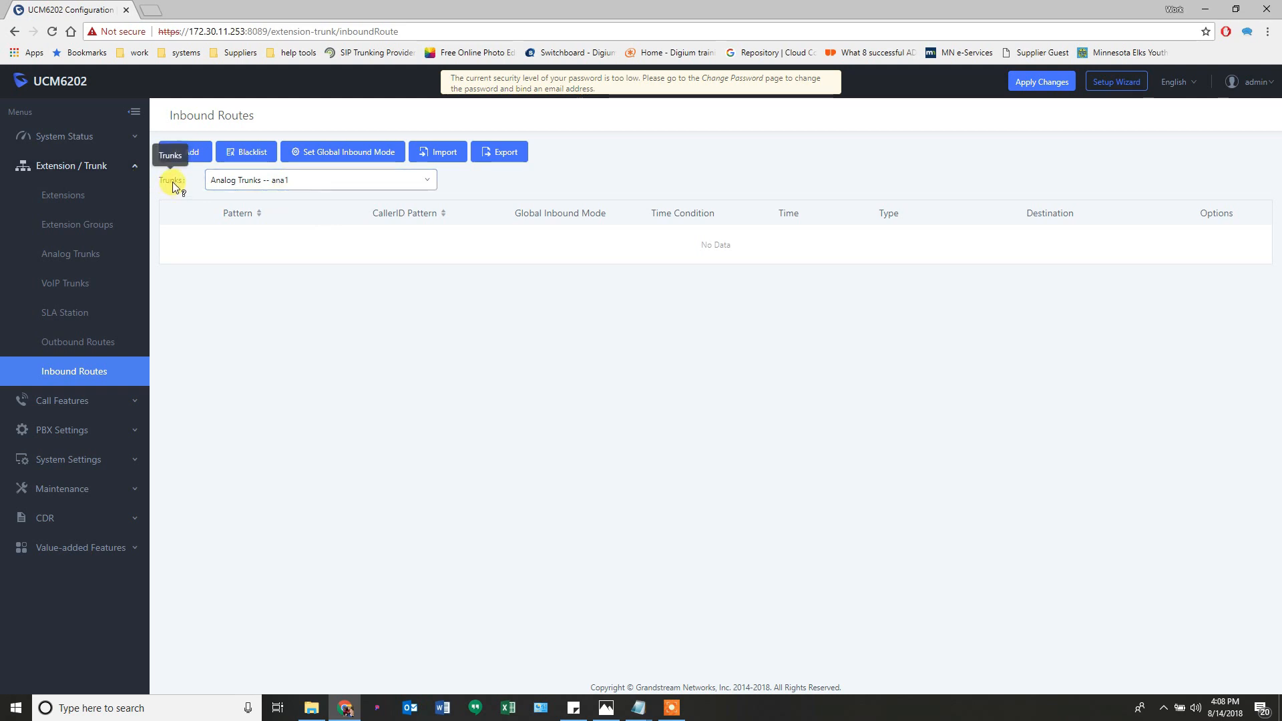
left_click(295, 182)
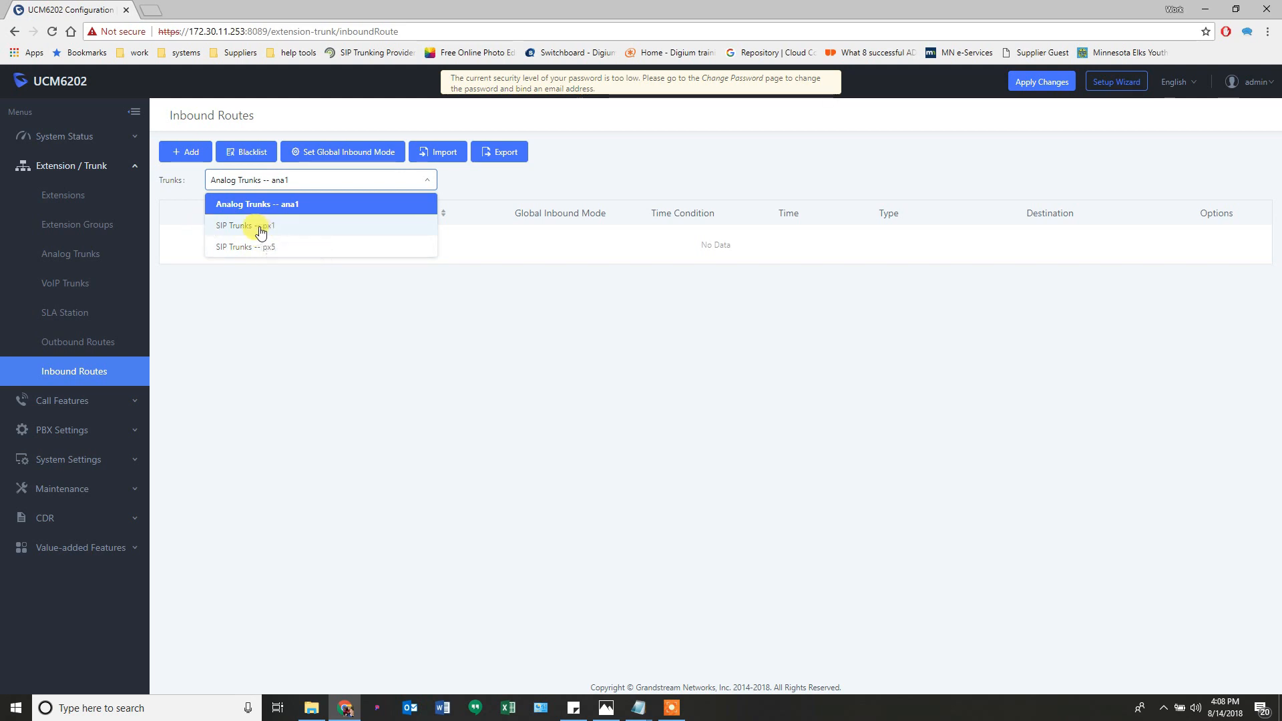
left_click(261, 230)
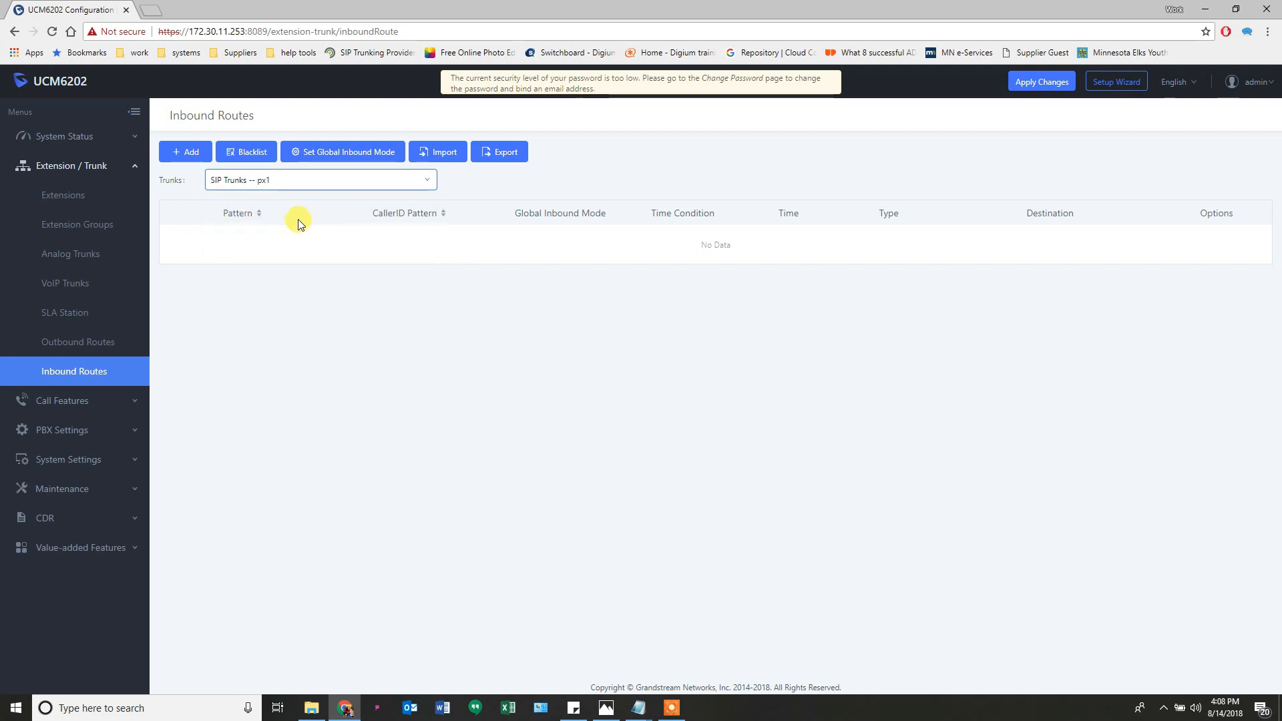
left_click(309, 181)
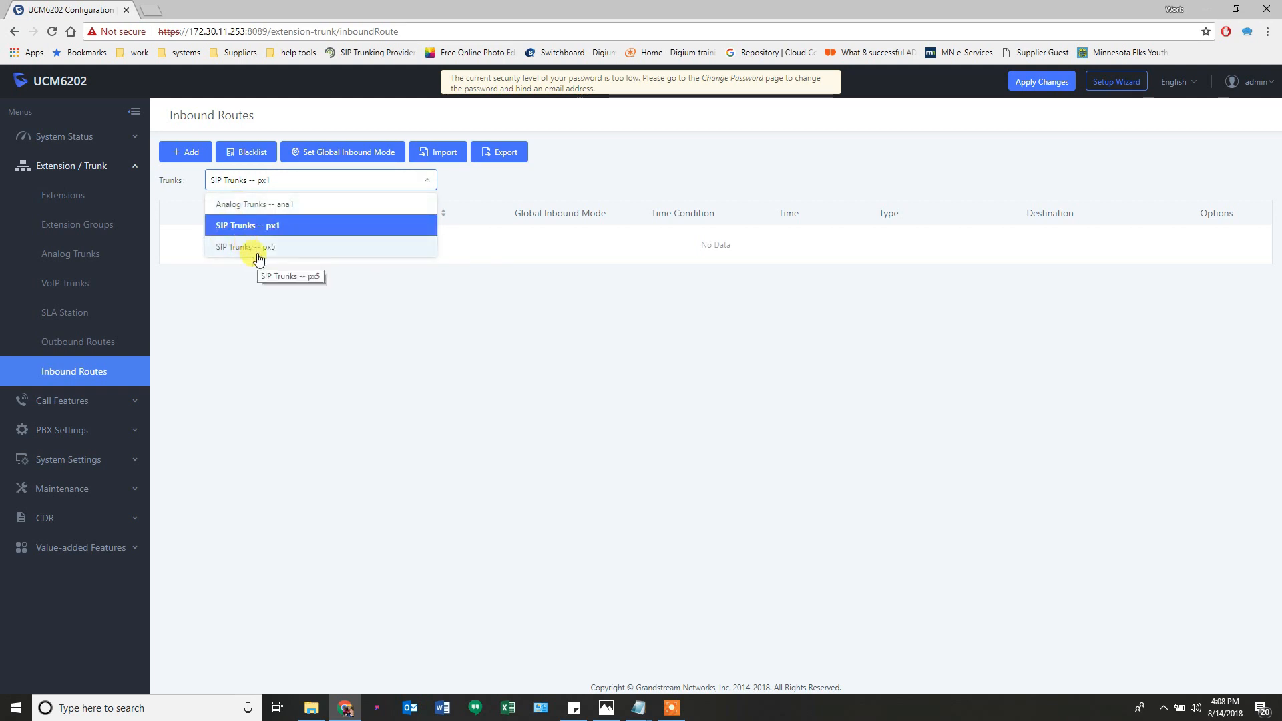
left_click(212, 289)
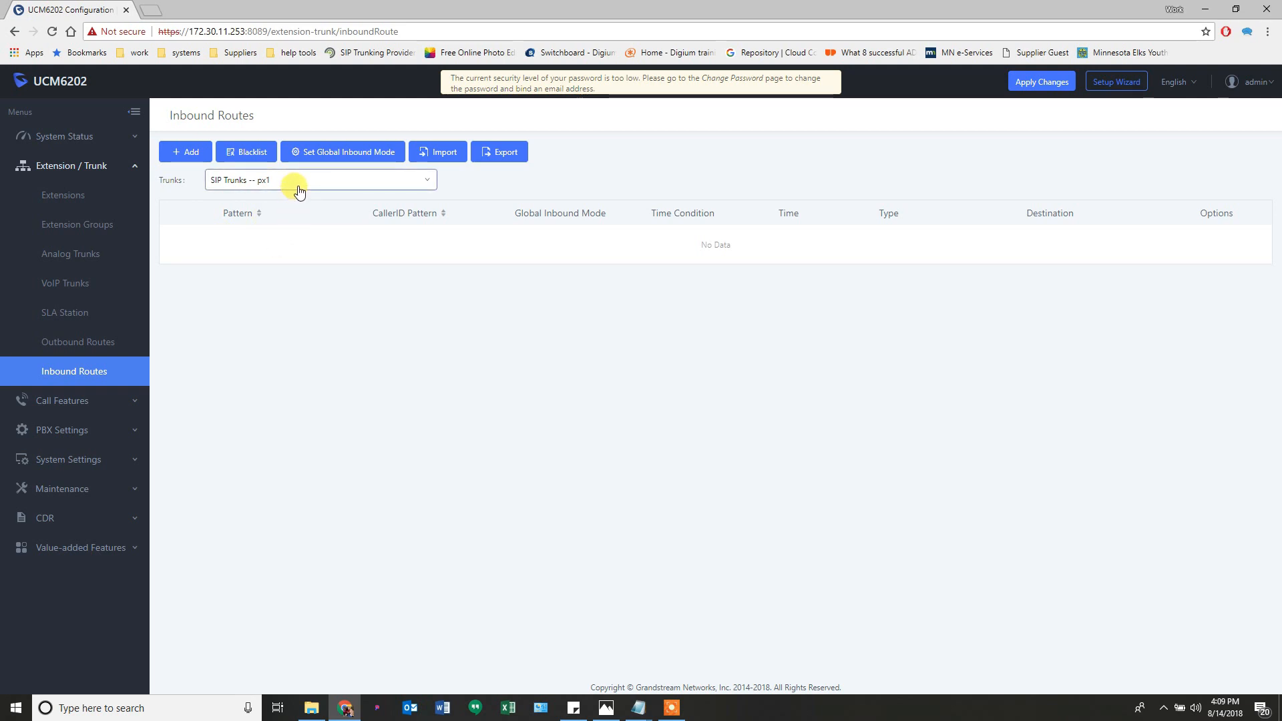
left_click(187, 152)
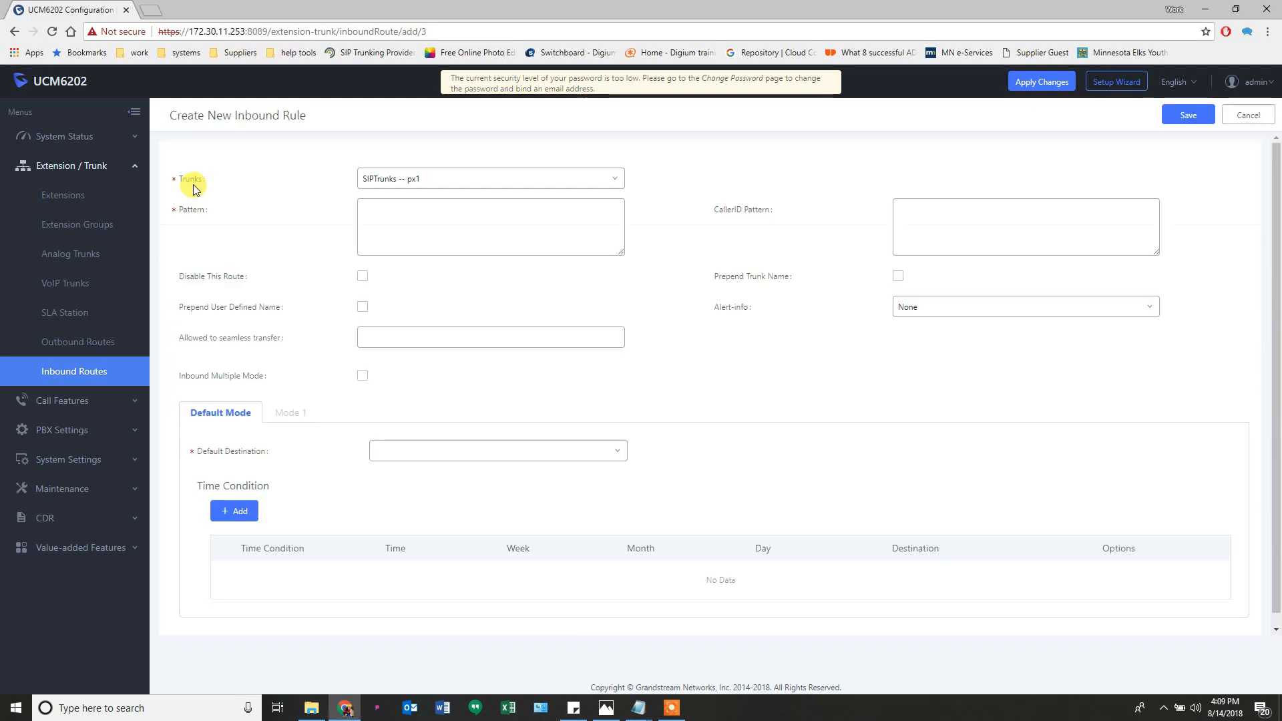
Enter the IVR phone number from Set up UCM.png as underscore-prefixed 10-digit and 11-digit patterns, and remove the 10-digit one.
left_click(603, 712)
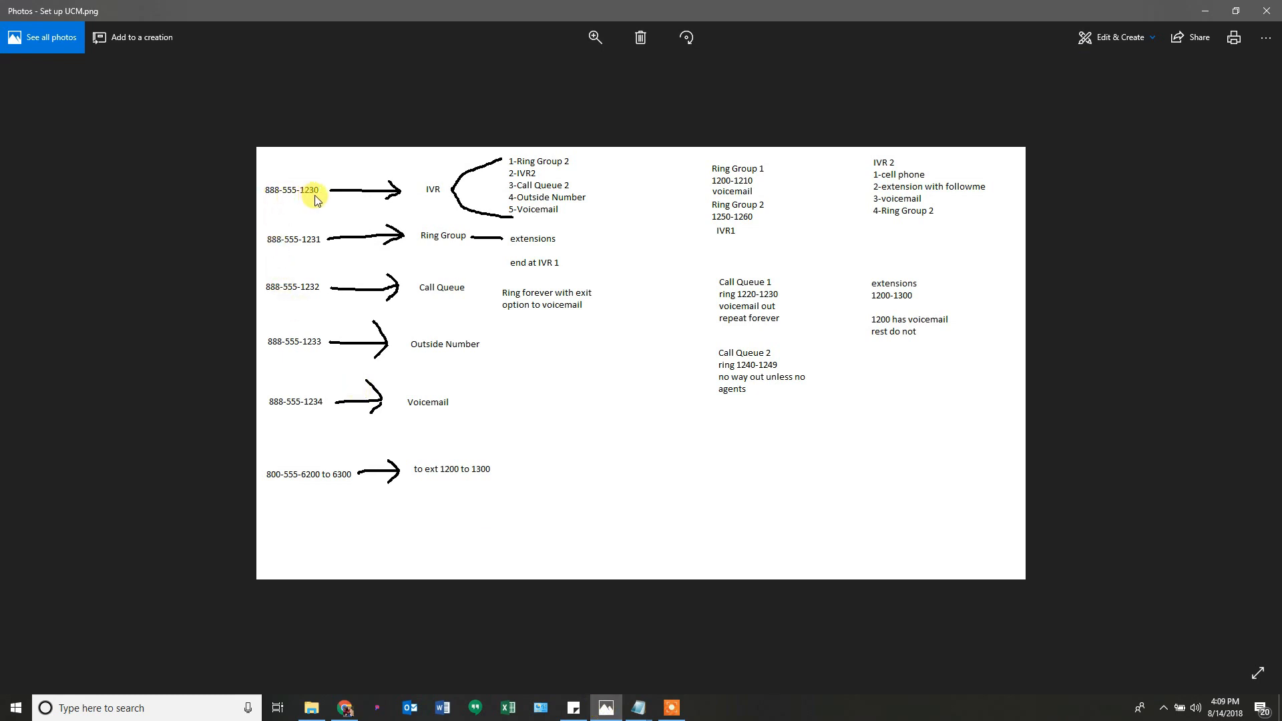
left_click(606, 708)
left_click(440, 221)
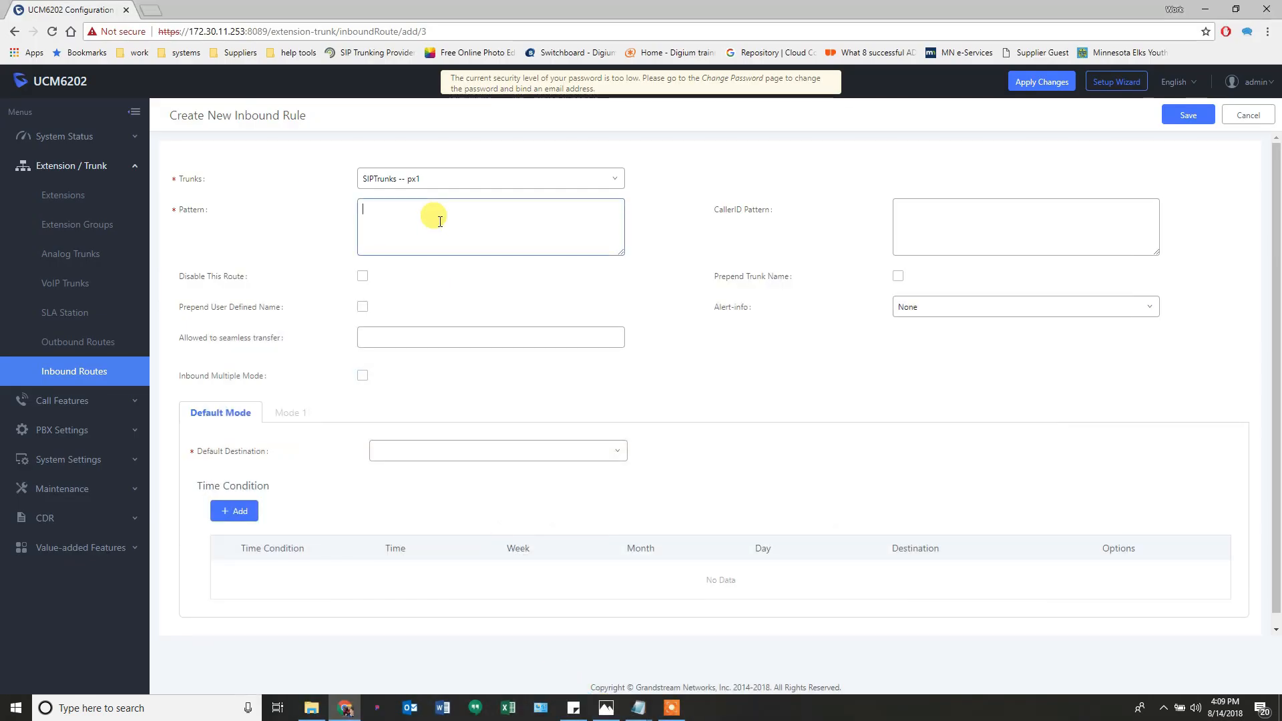
type("_")
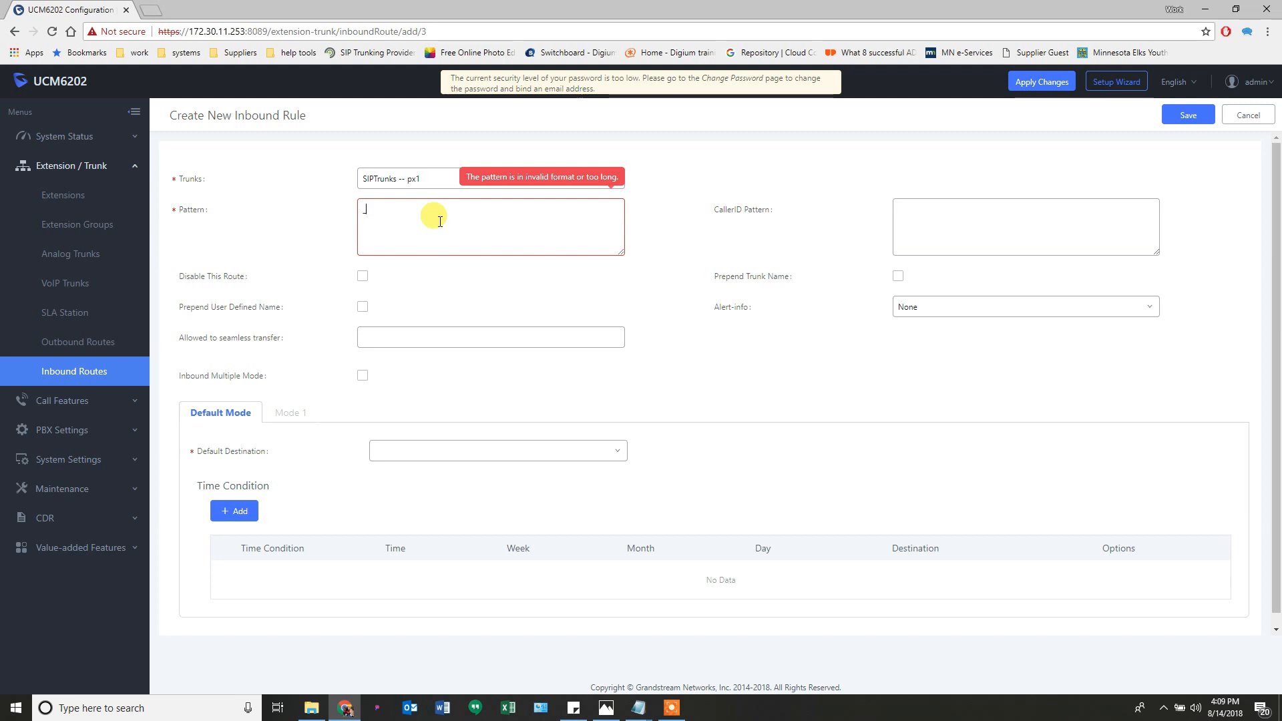
type("888")
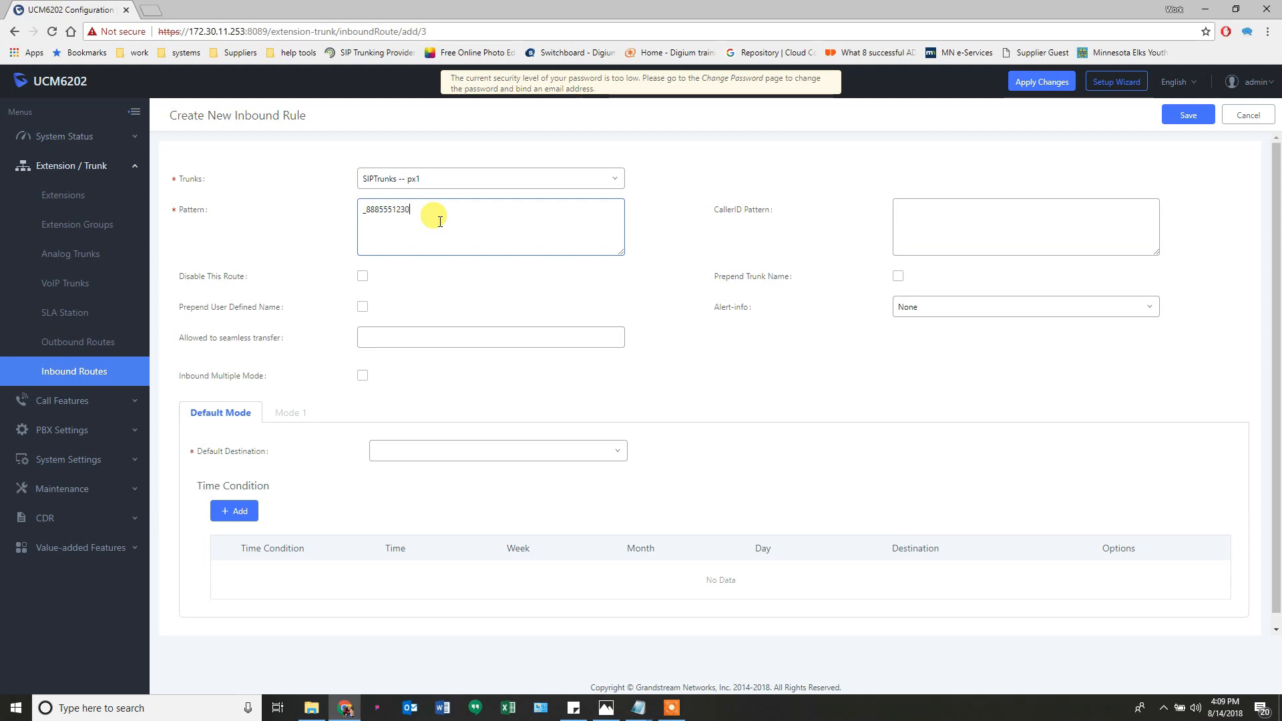
type("5551230")
key("Return")
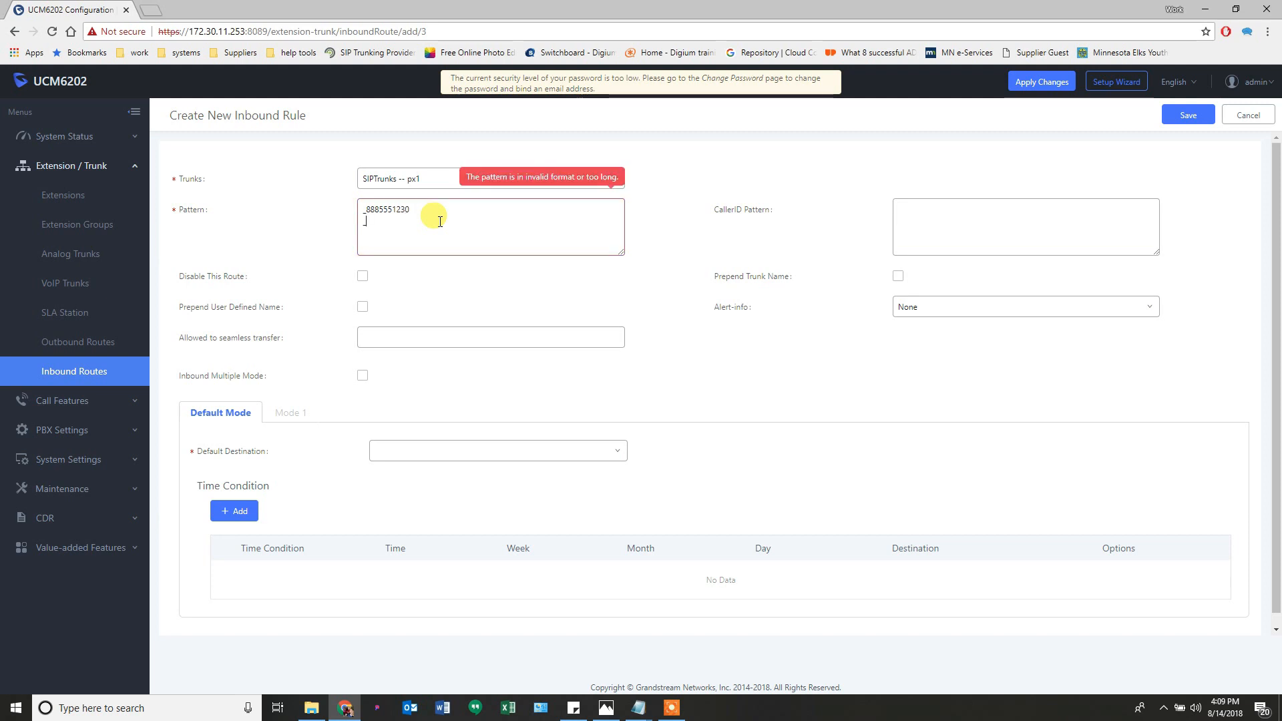
type("_18885551230")
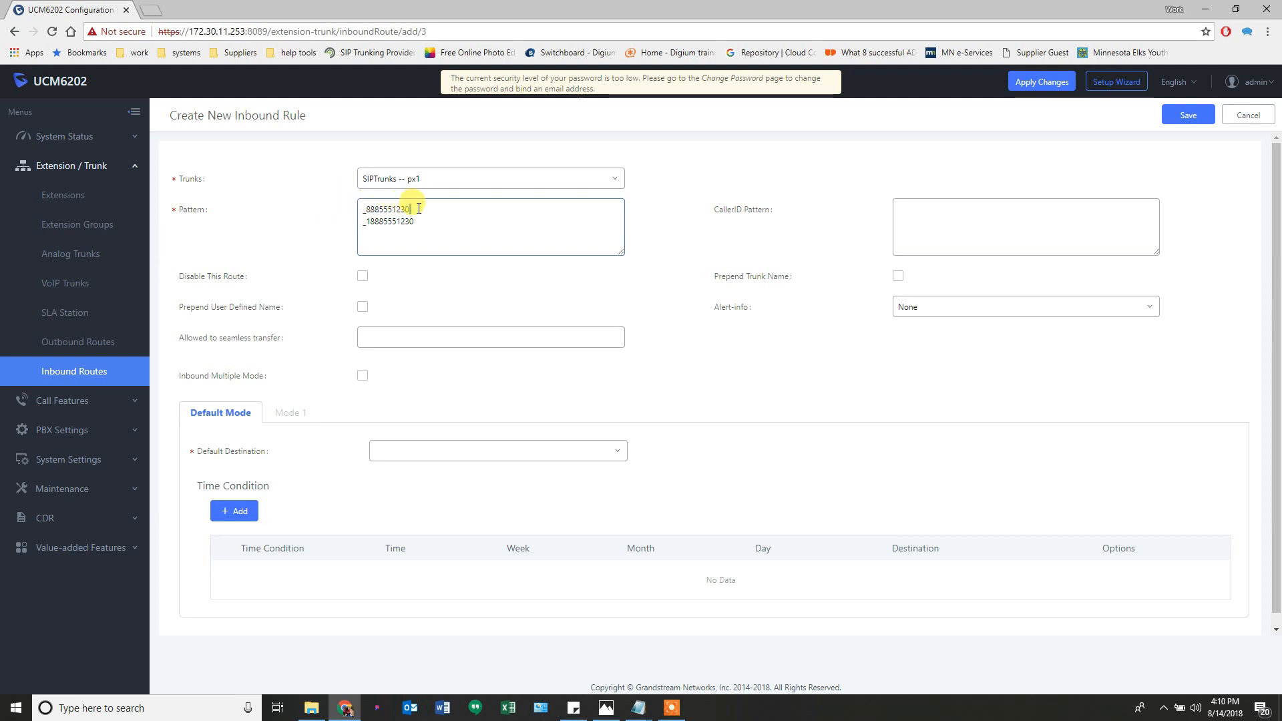
left_click_drag(410, 209, 338, 209)
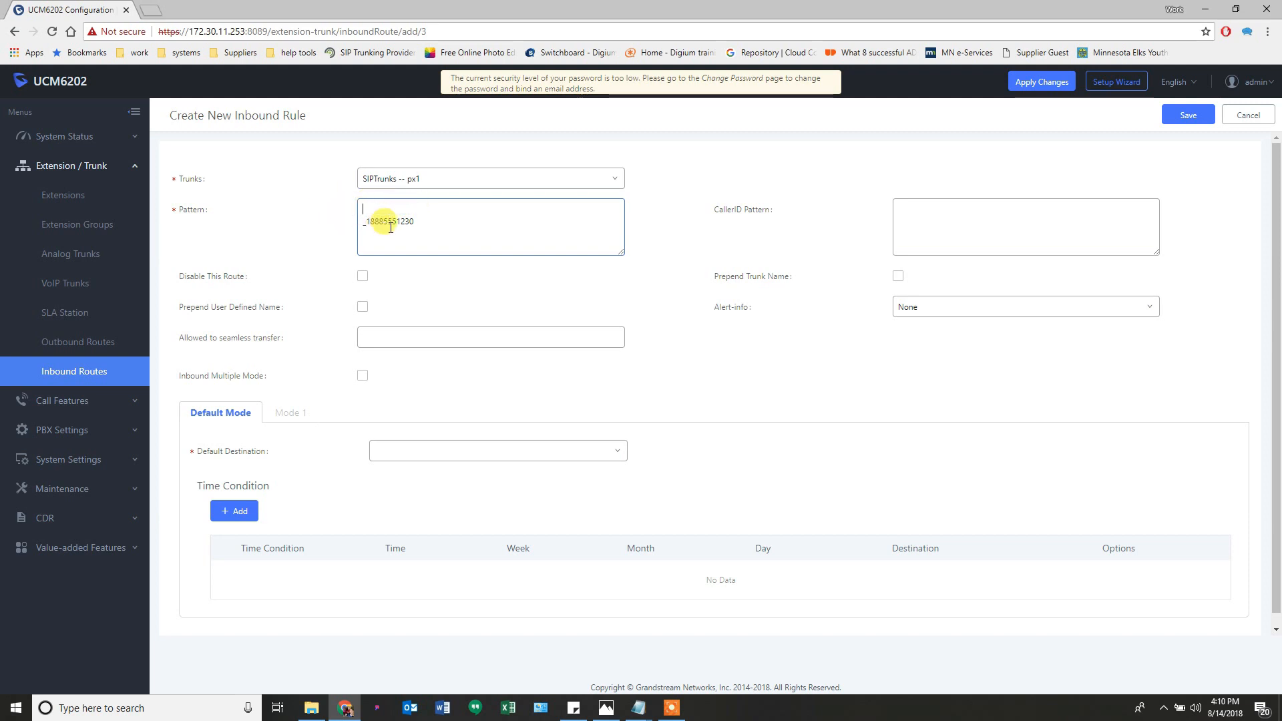
key("Delete")
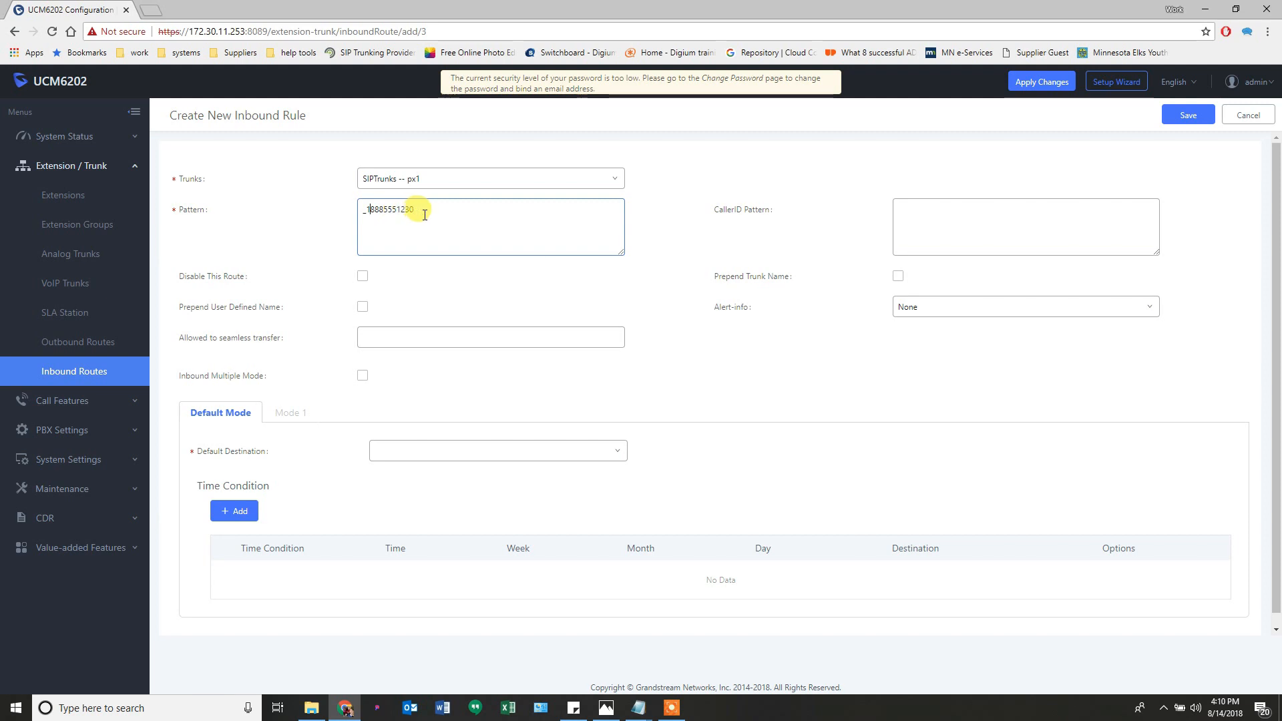
Check the call-flow diagram for the number's target and set the inbound rule's default destination to IVR with IVR1.
left_click(606, 707)
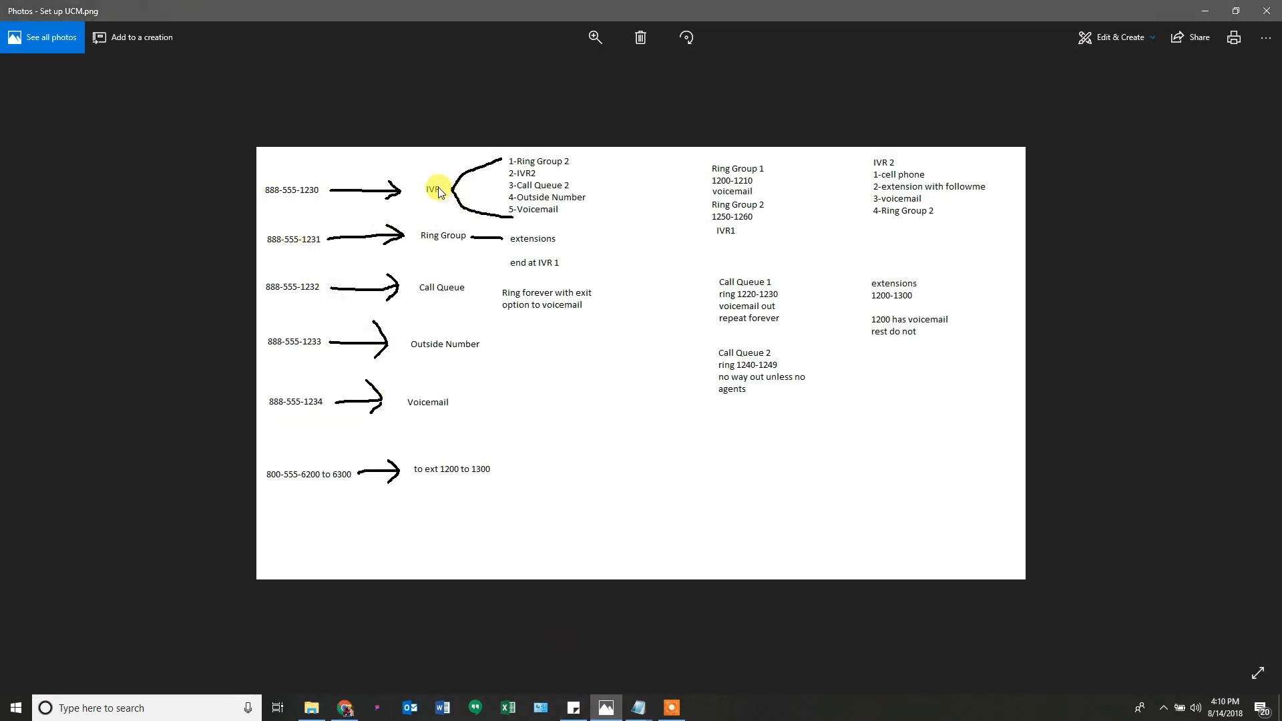
left_click(606, 710)
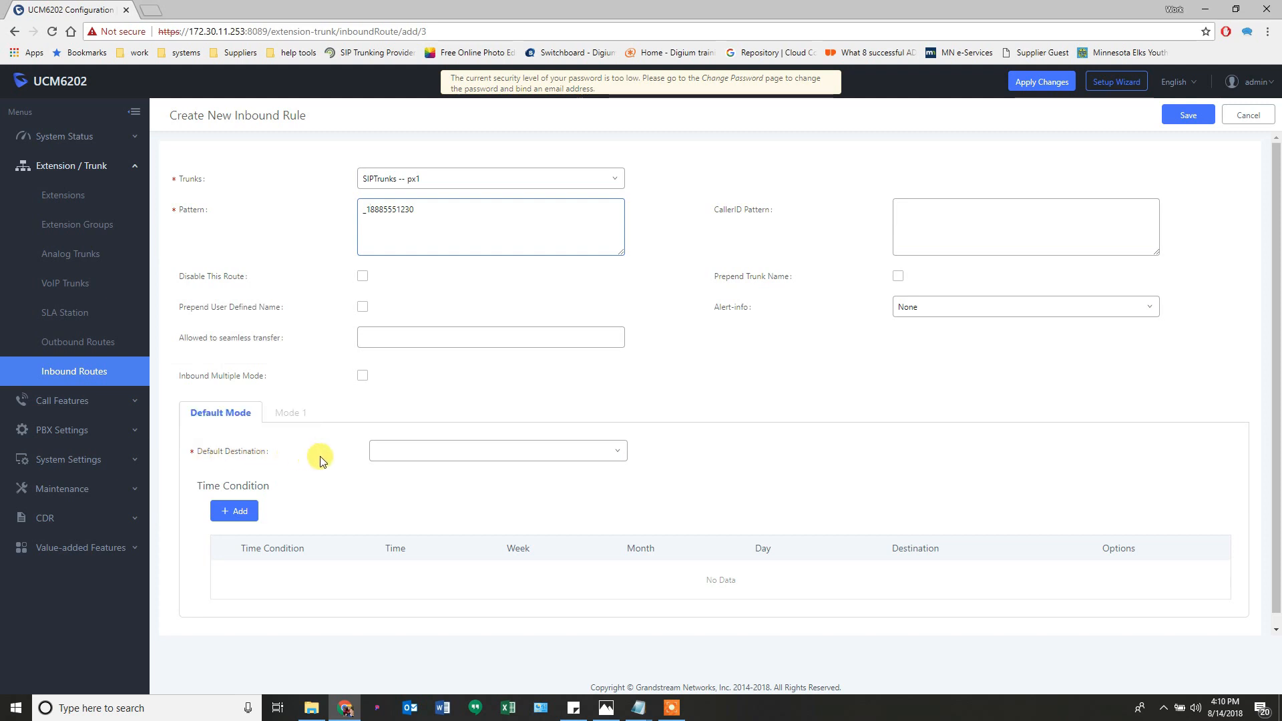
left_click(428, 461)
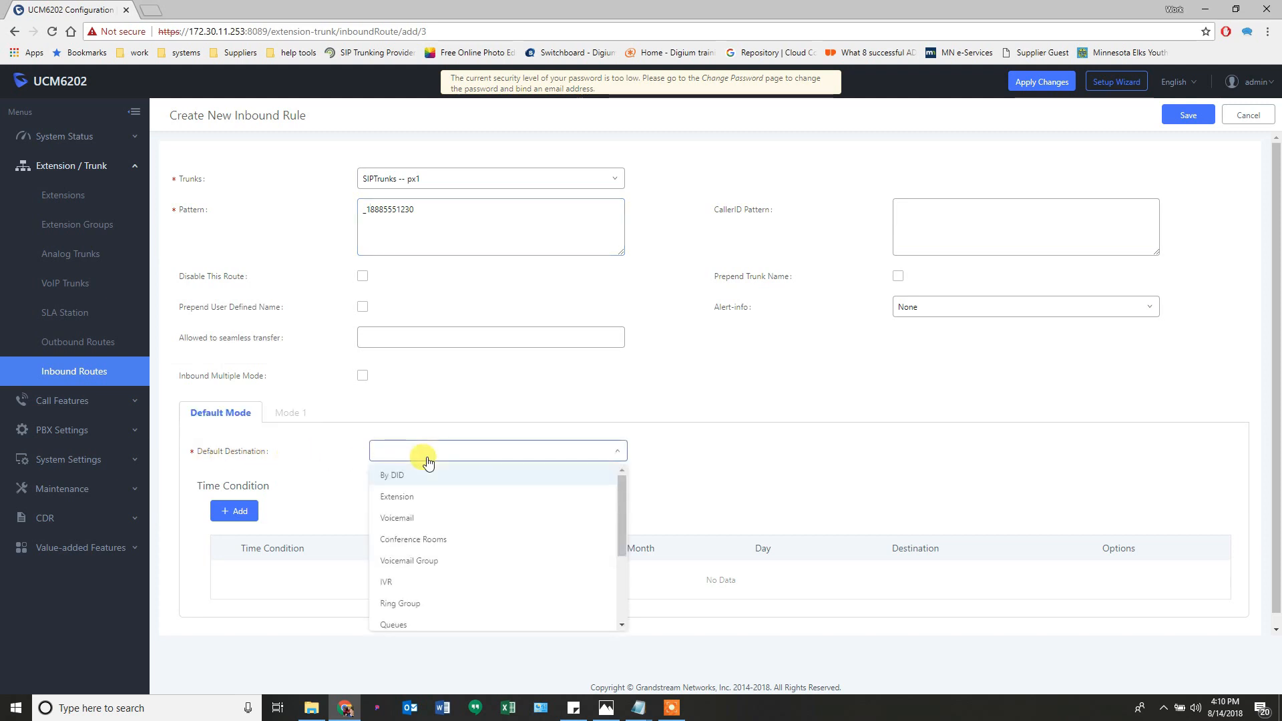
left_click(392, 581)
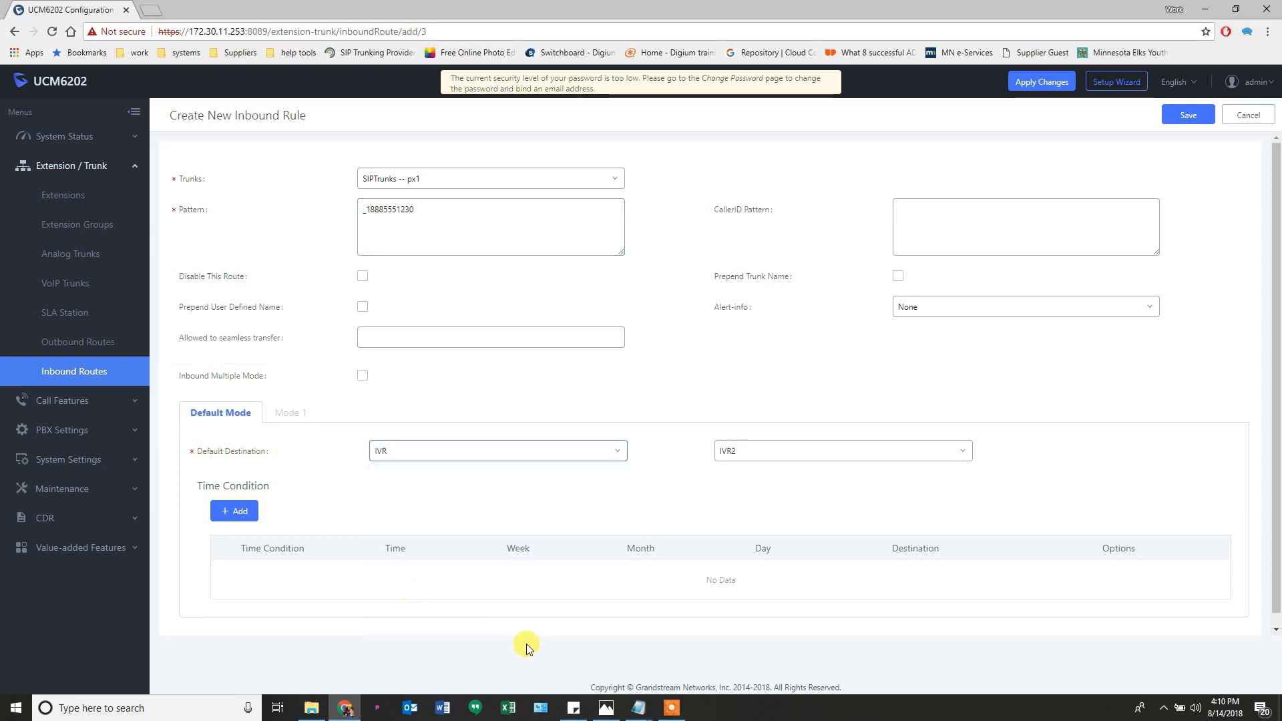
left_click(728, 451)
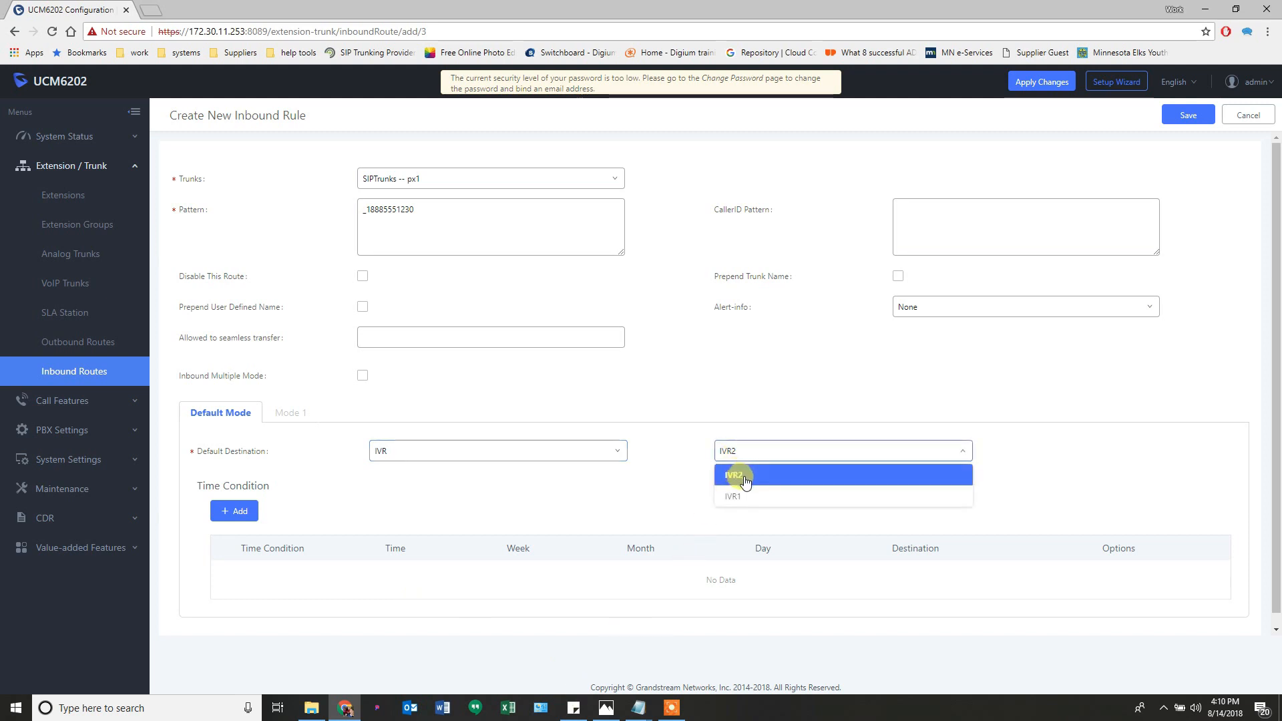
left_click(745, 497)
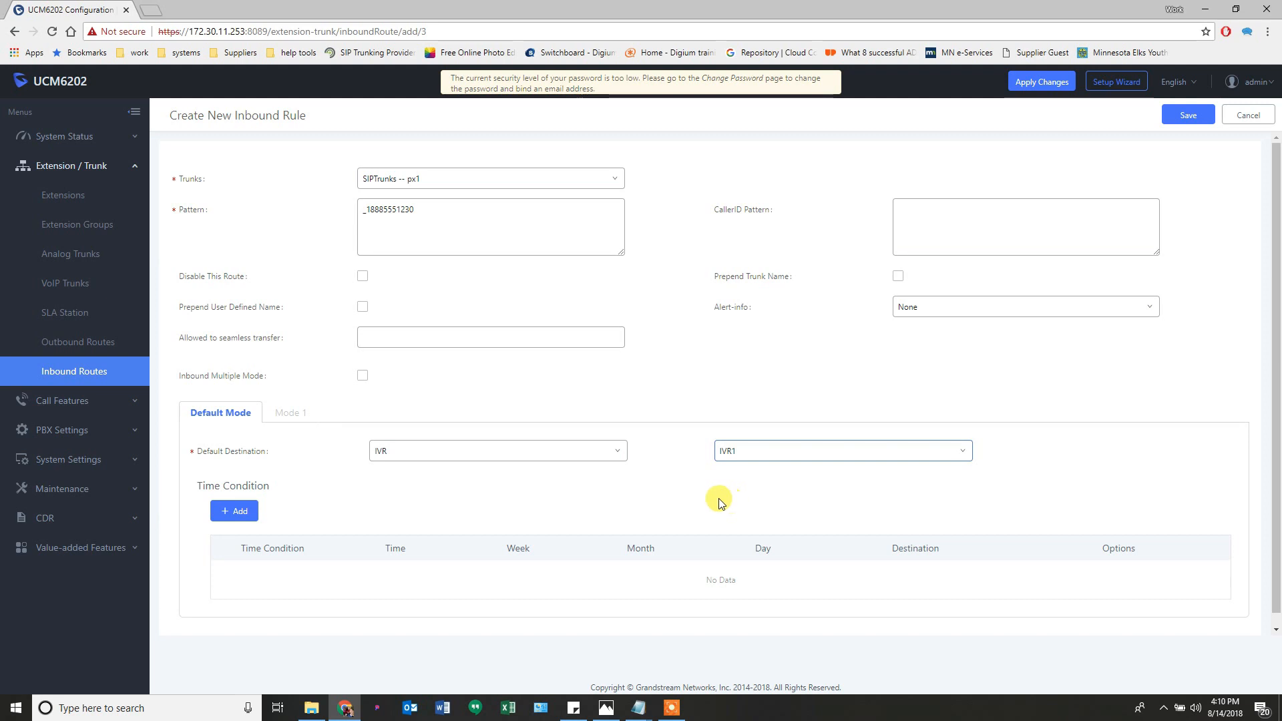
Add an Out of Office Time condition to the inbound rule that sends calls to Voicemail of extension 1200.
left_click(234, 512)
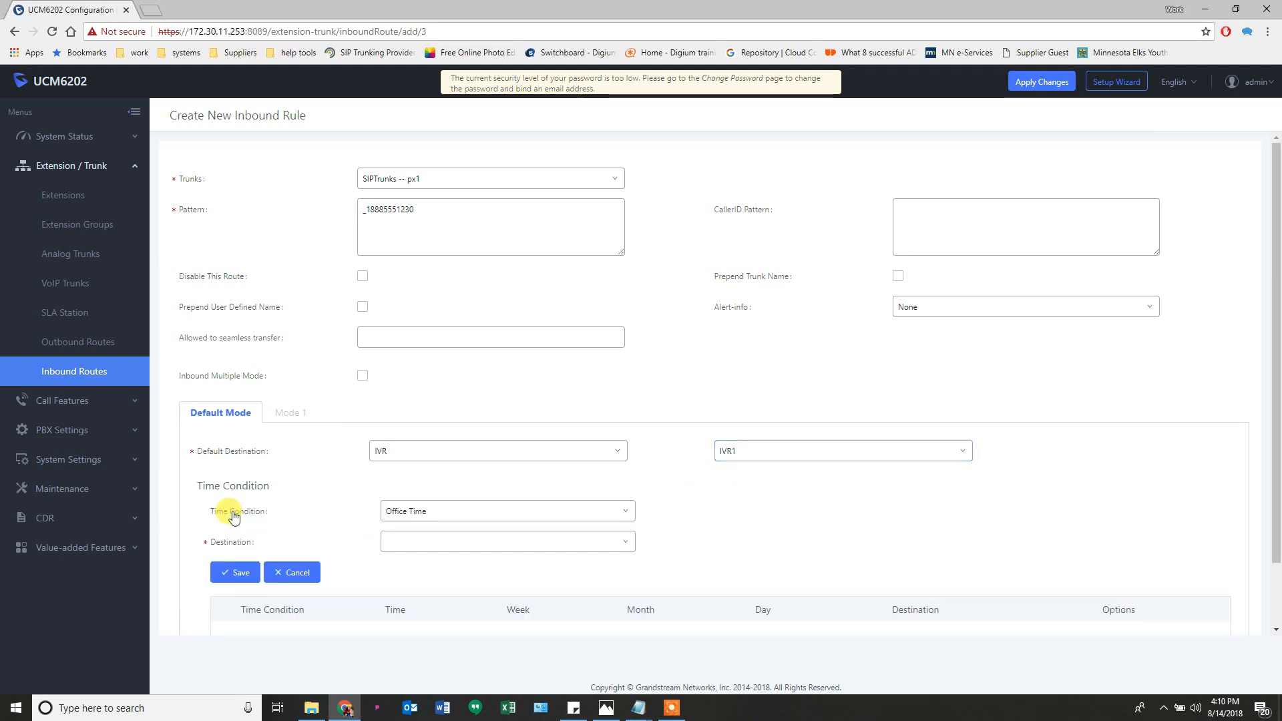
left_click(531, 514)
left_click(426, 557)
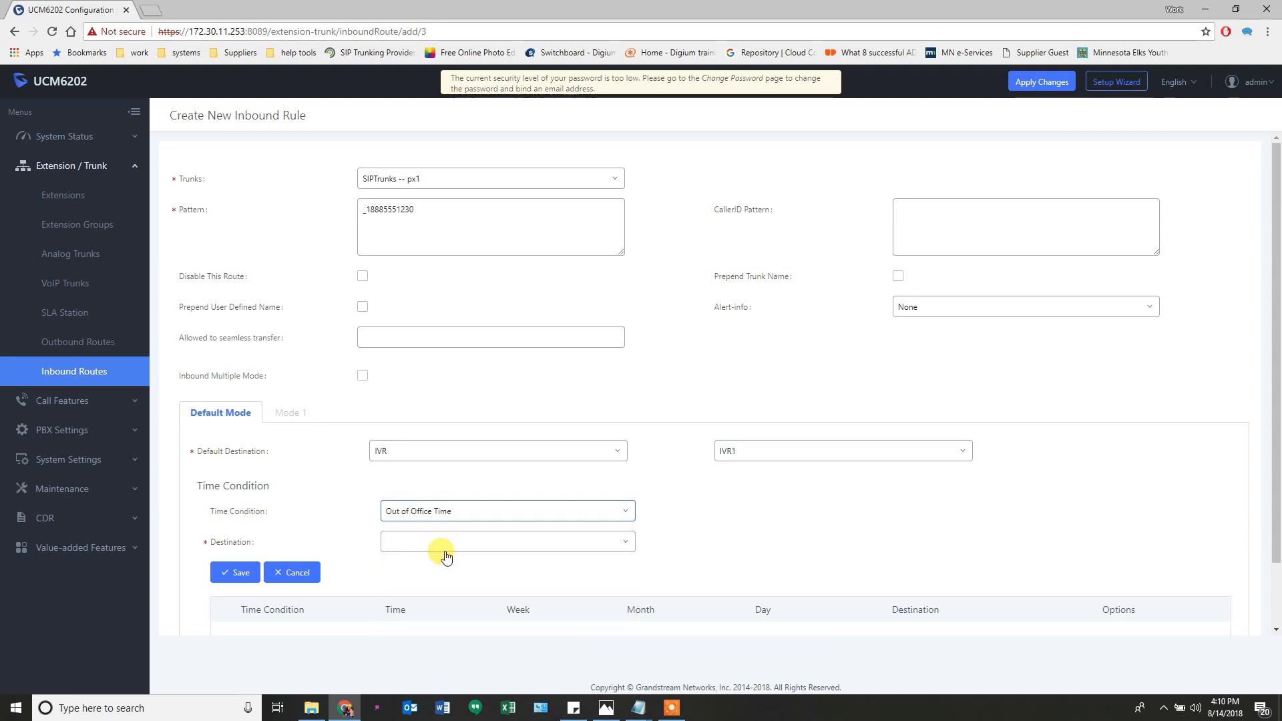
left_click(466, 543)
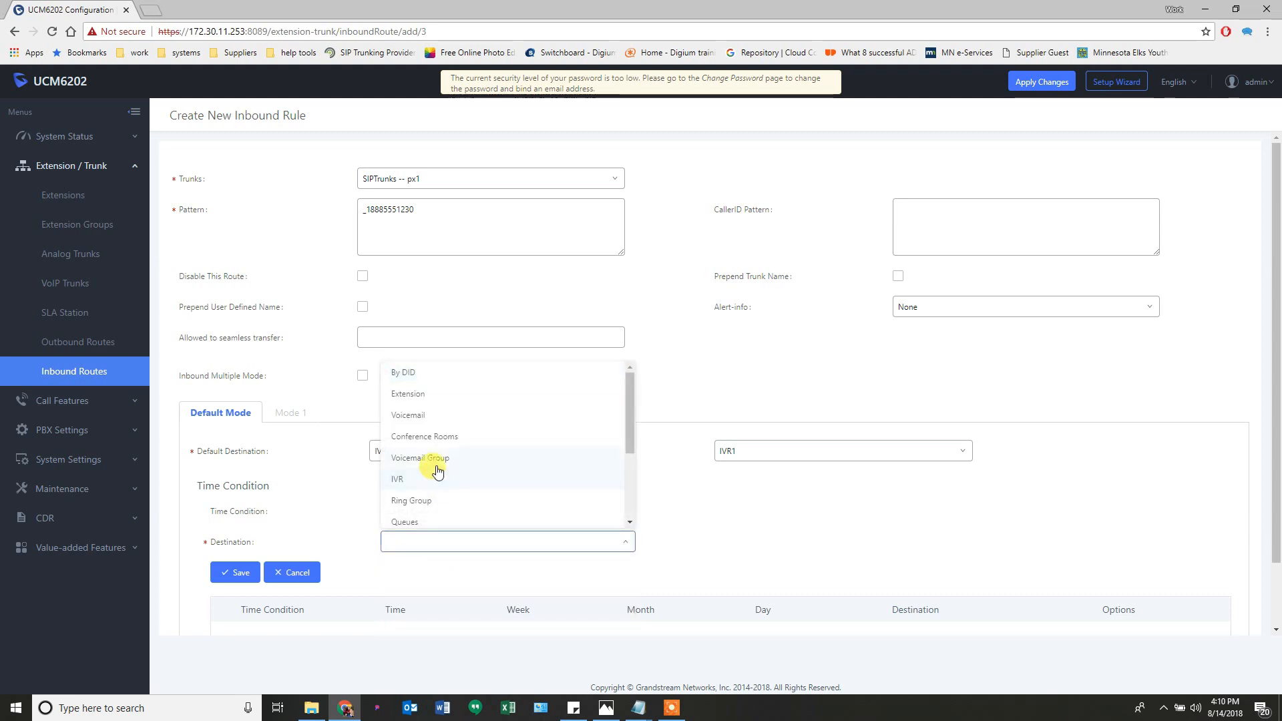
left_click(417, 419)
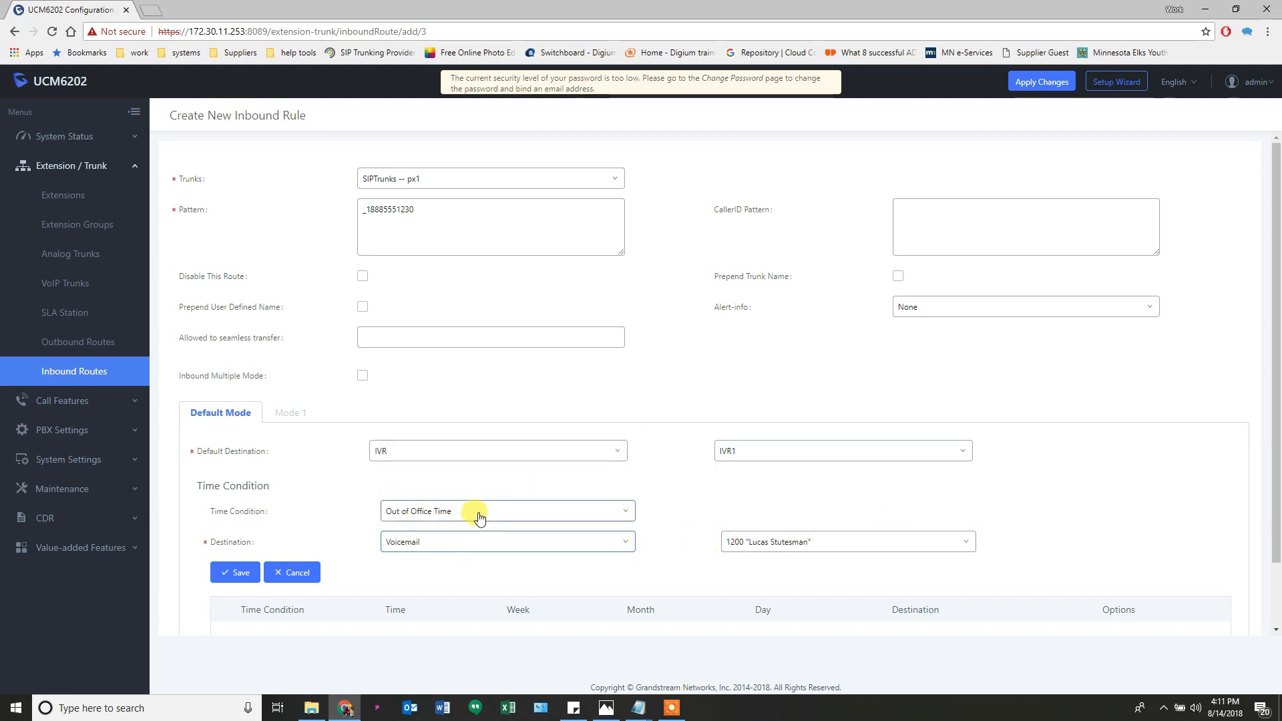
scroll(553, 521, "down", 1)
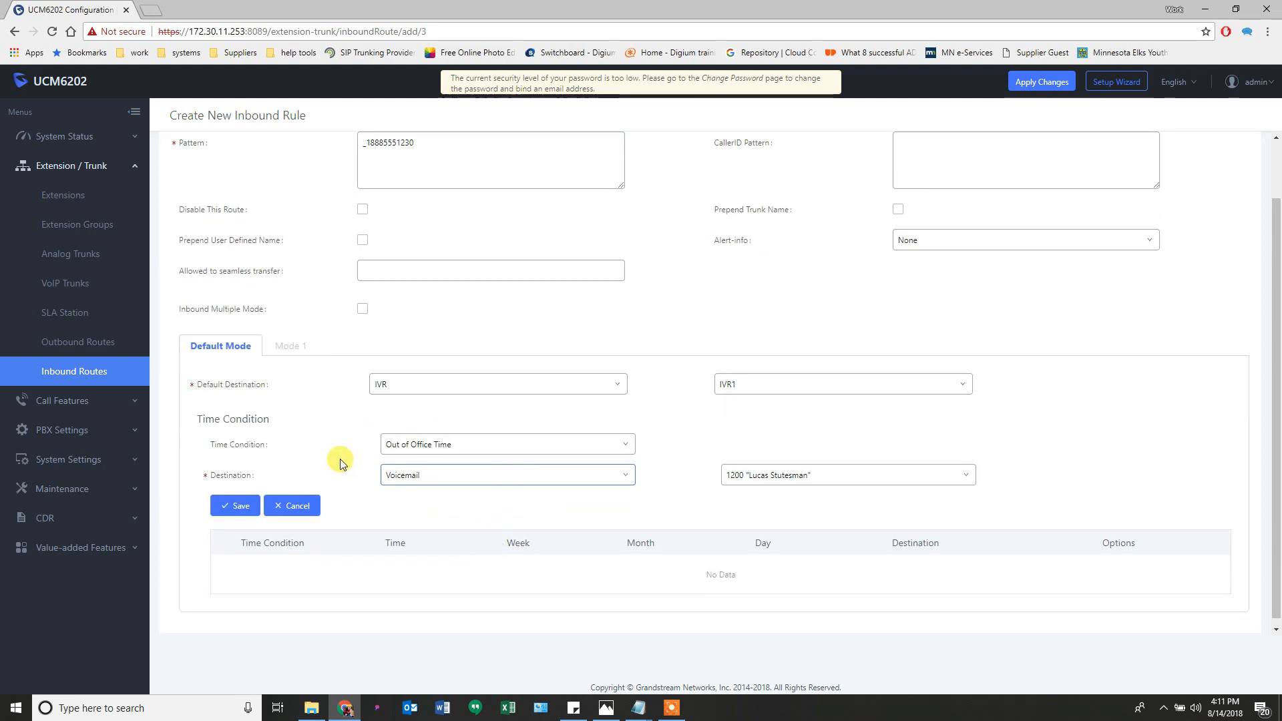
left_click(230, 507)
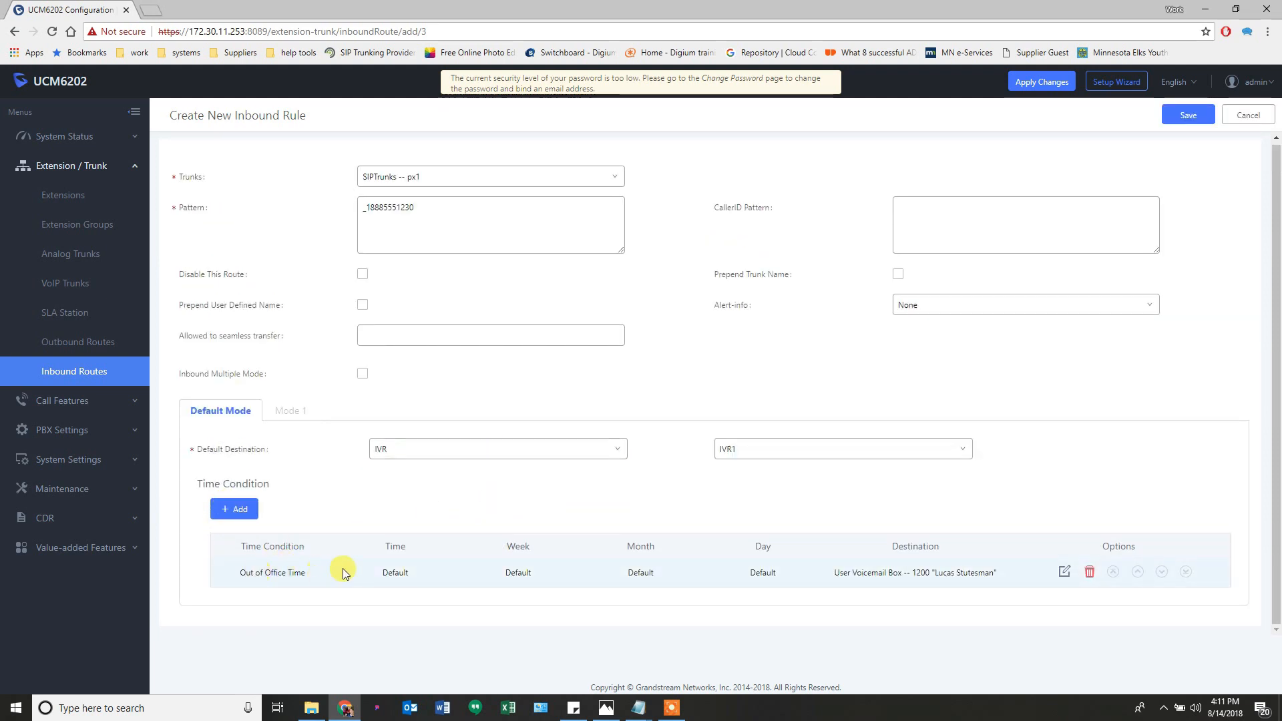
Add a Holiday time condition with destination IVR and IVR2, and save the px1 inbound rule.
left_click(224, 509)
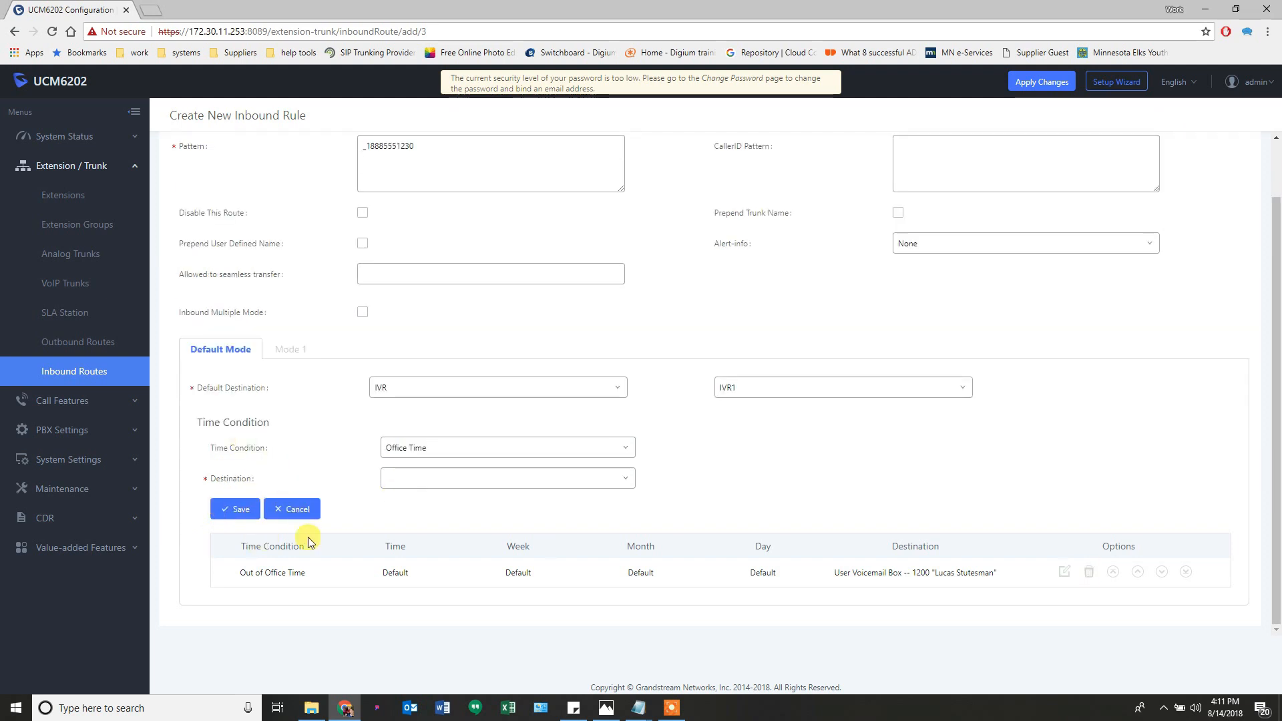
left_click(442, 456)
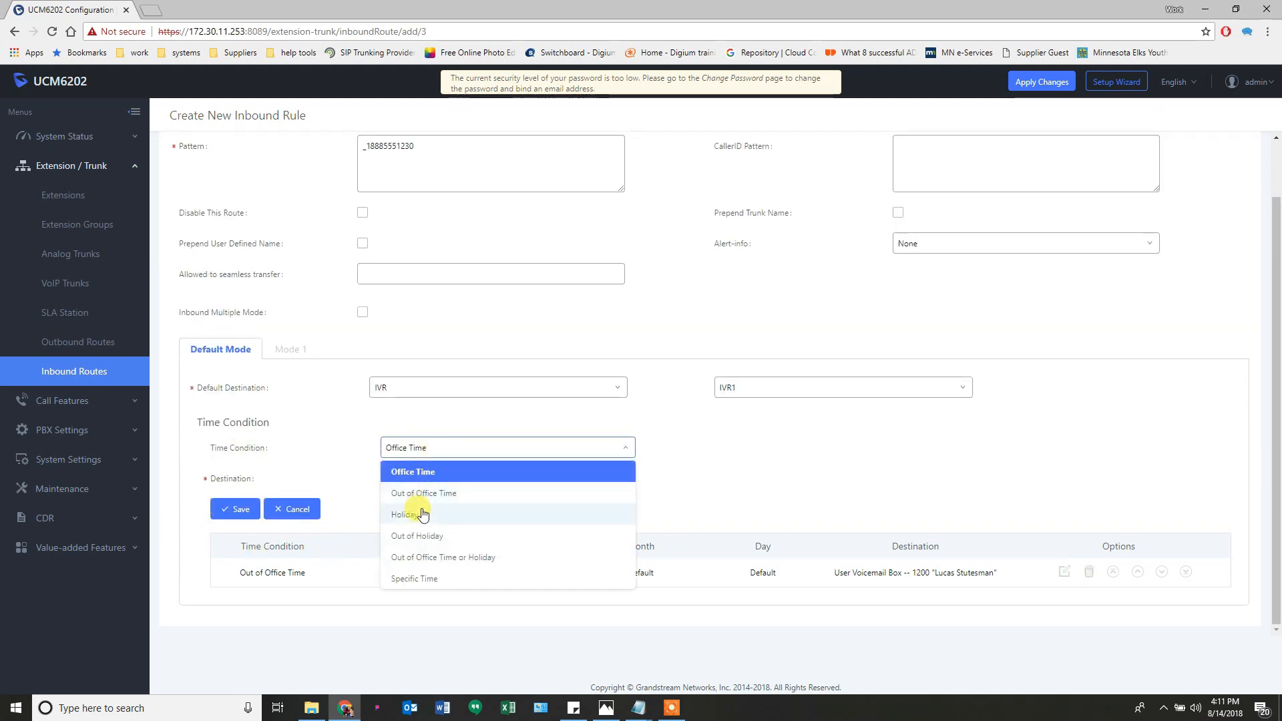
left_click(422, 515)
left_click(480, 480)
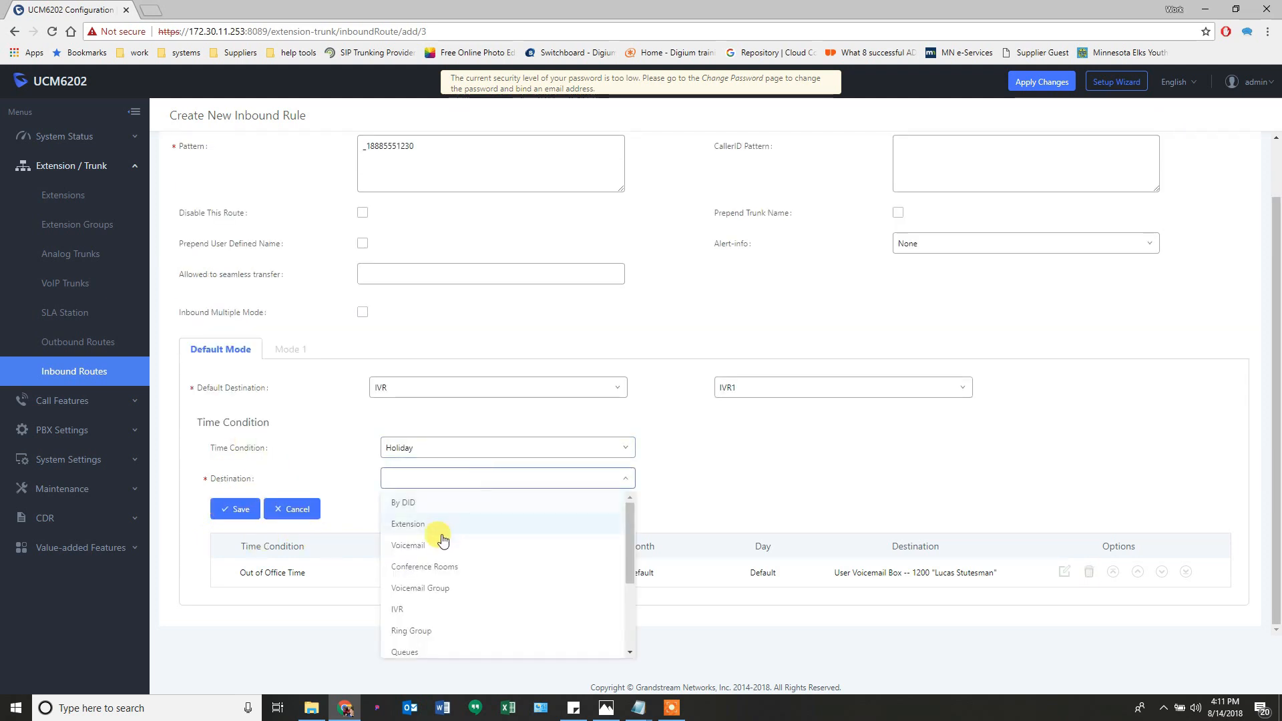
left_click(419, 605)
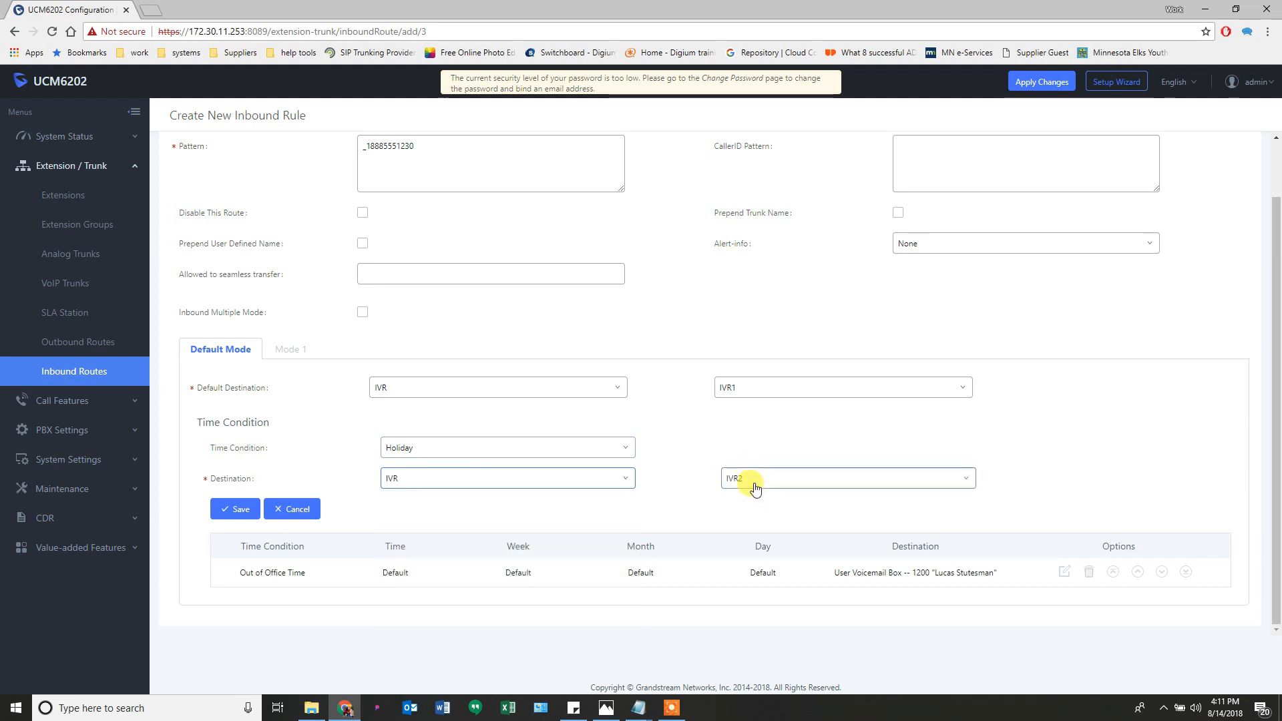
left_click(235, 511)
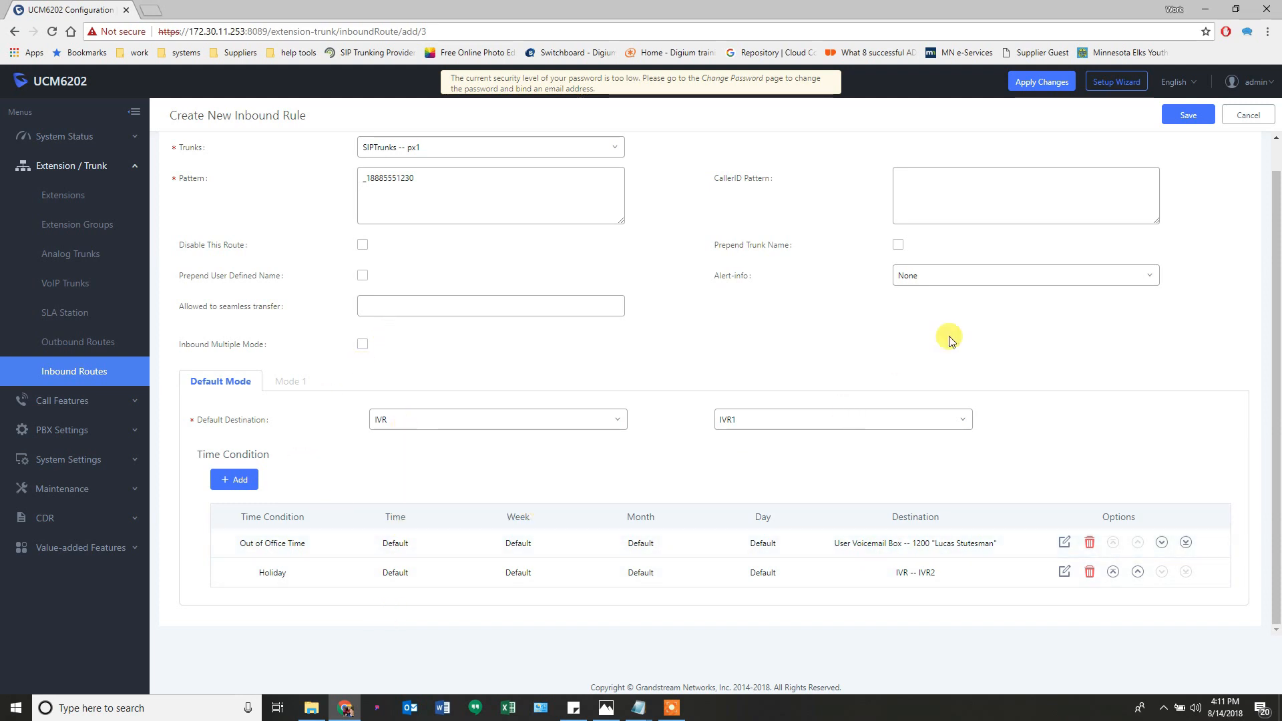
left_click(1186, 117)
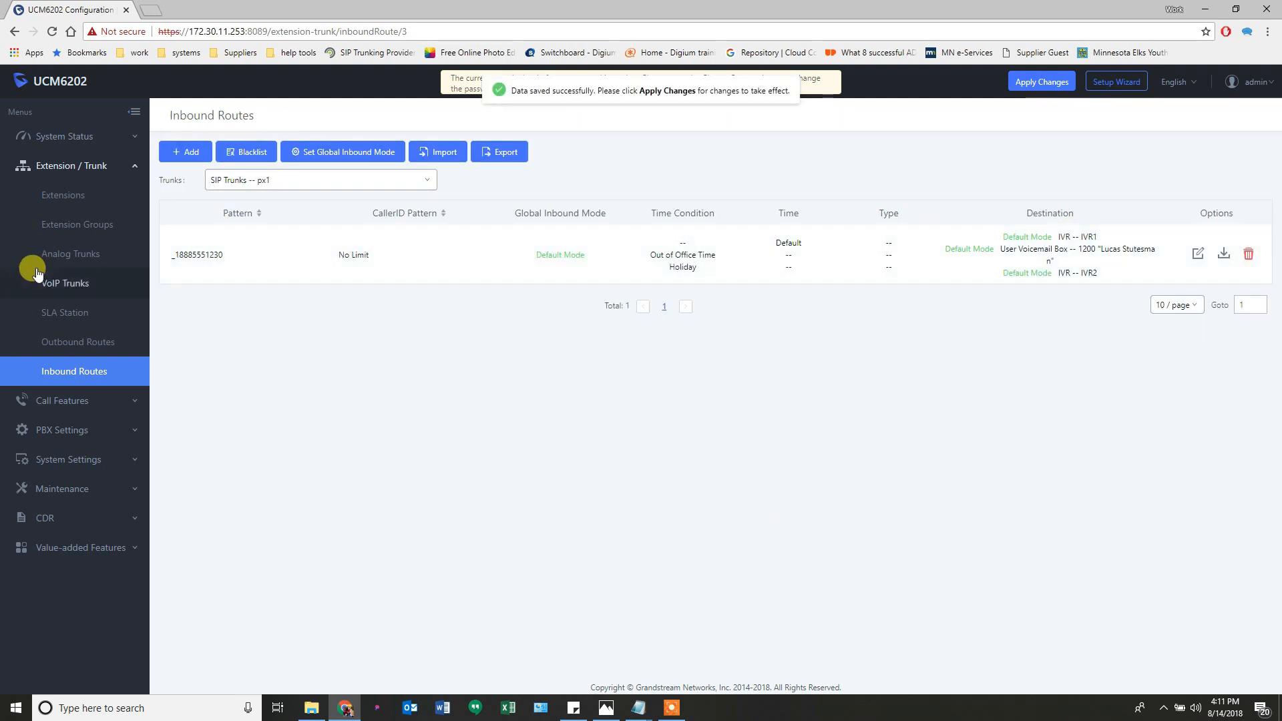
Start a new inbound rule for SIP Trunks -- px5 and enter the IVR phone number as an underscore-prefixed 11-digit pattern.
left_click(226, 180)
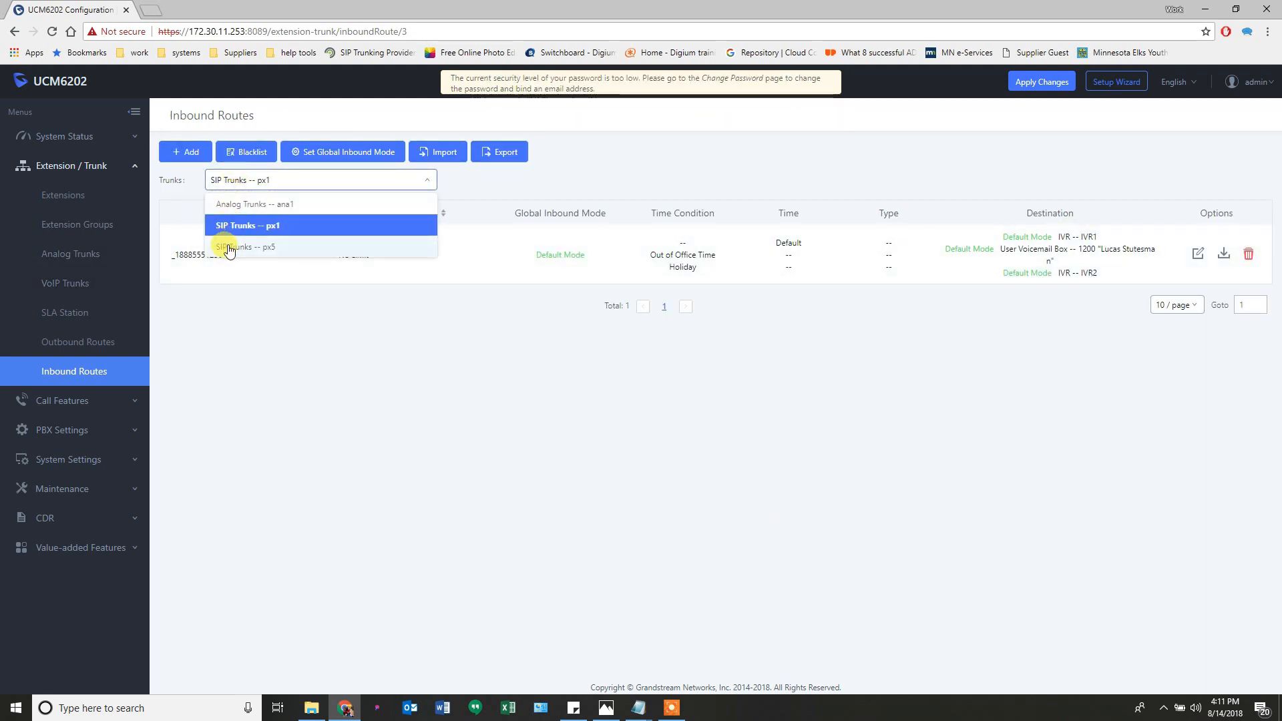
left_click(229, 247)
left_click(174, 156)
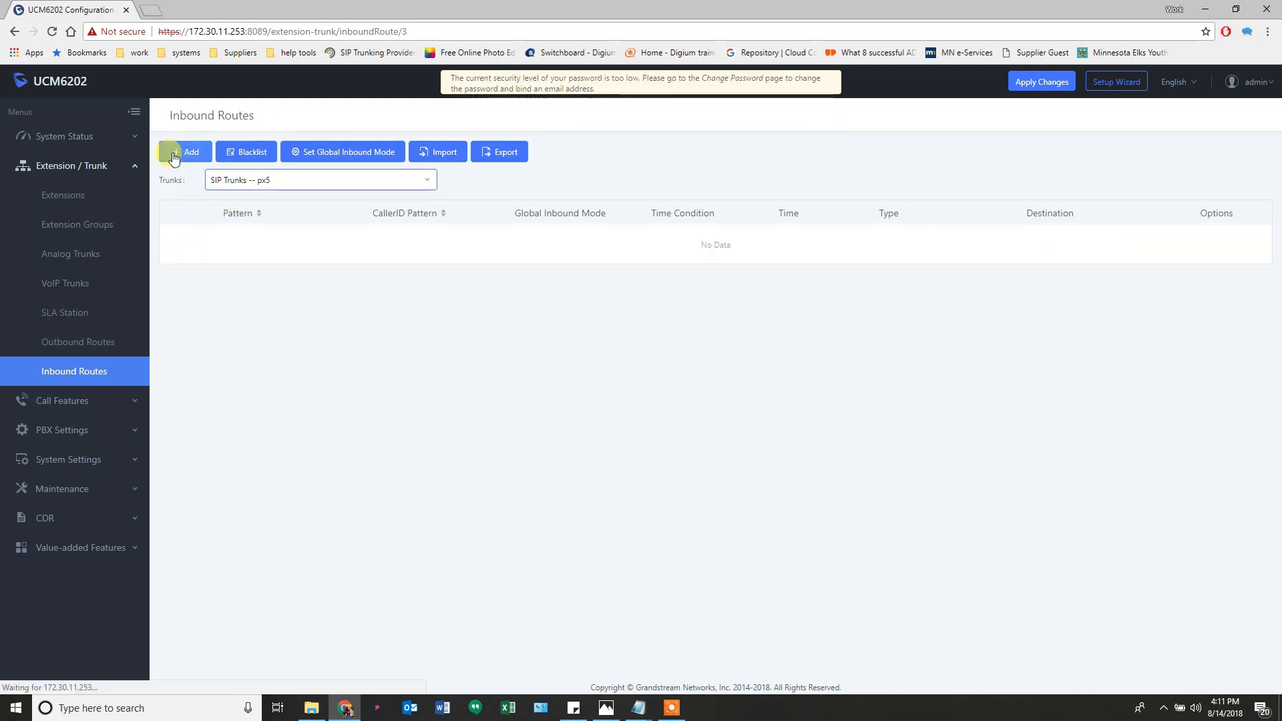
left_click(416, 209)
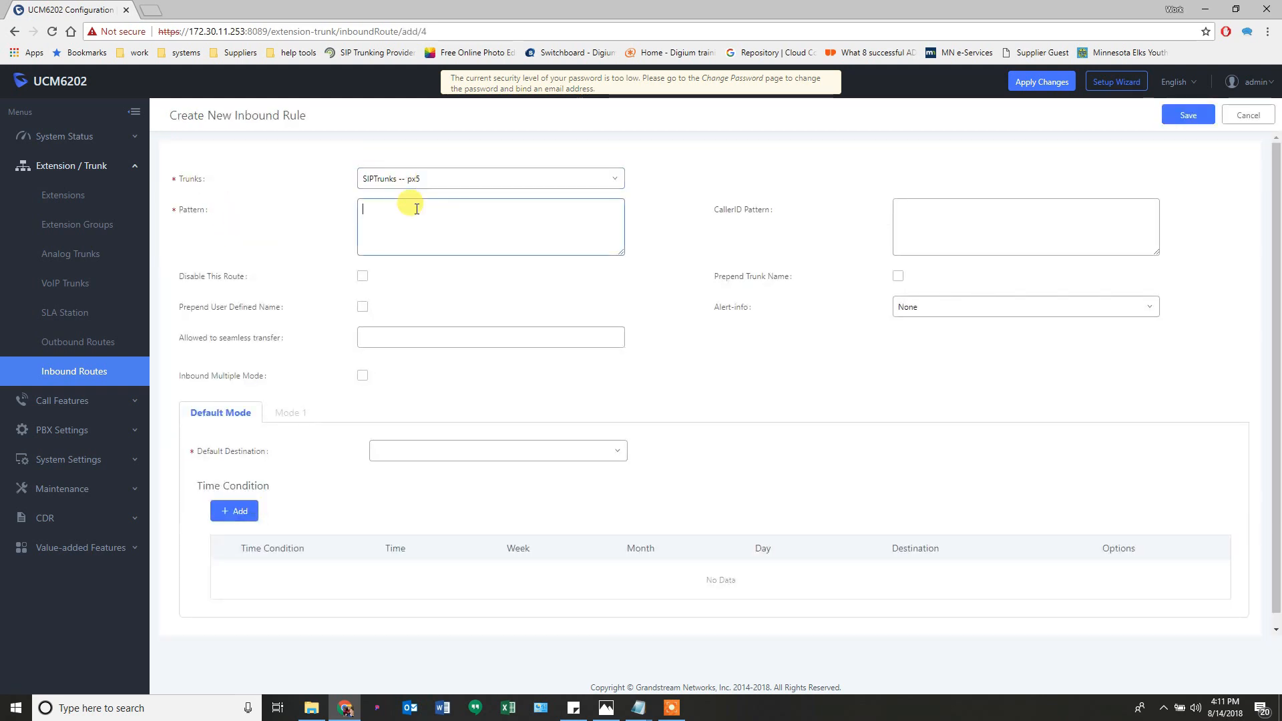
type("_18885551230")
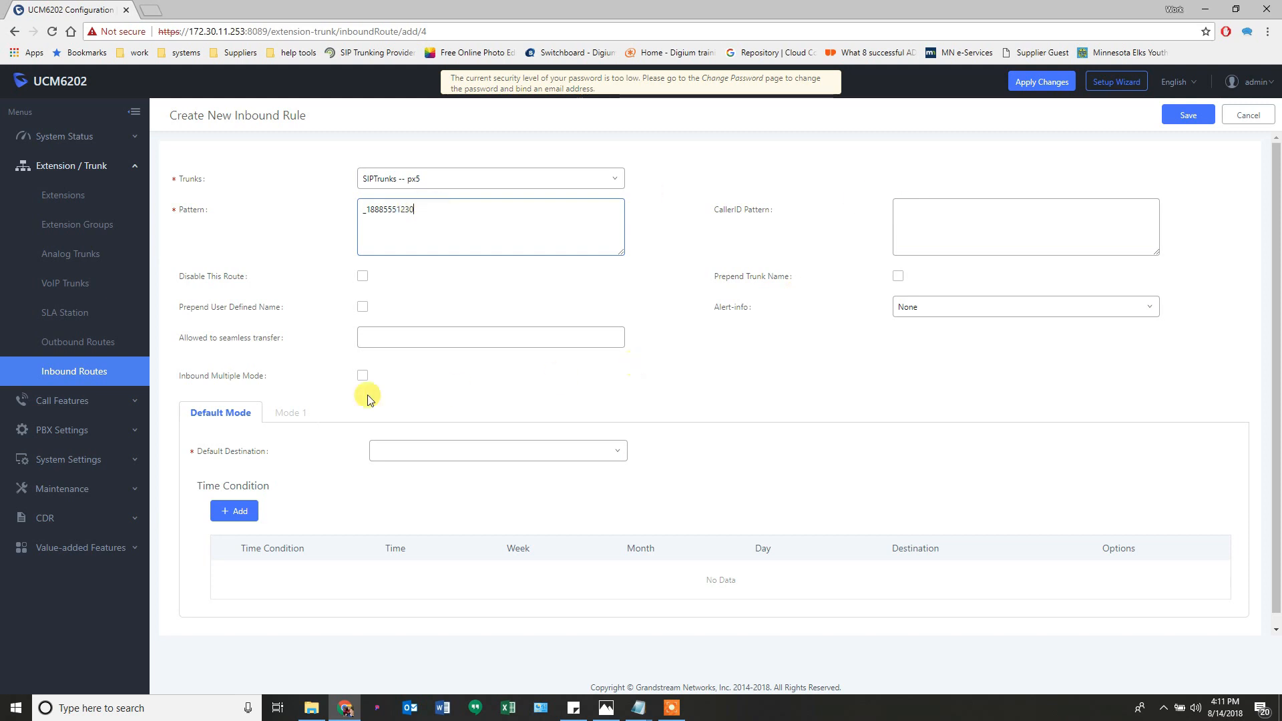
Set the px5 rule's default destination to IVR with IVR1.
left_click(486, 451)
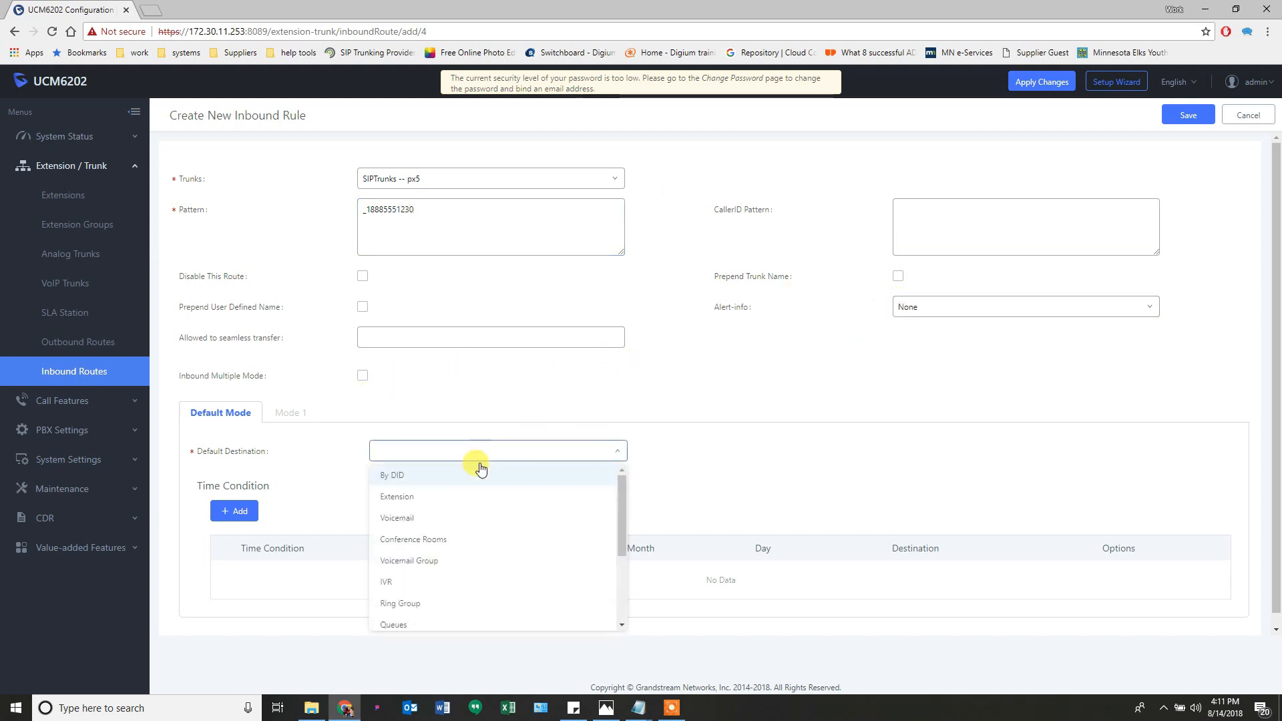
left_click(398, 583)
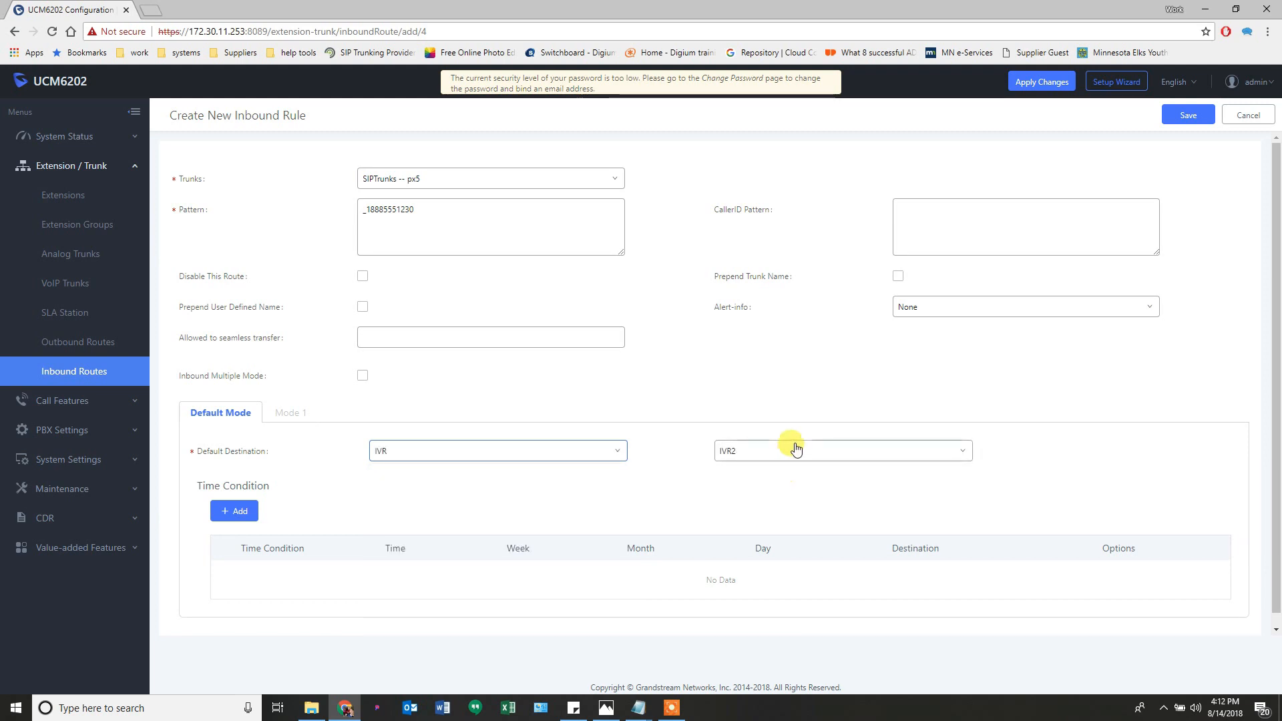
left_click(791, 451)
left_click(771, 498)
Add an Out of Office Time condition to the px5 rule with destination Voicemail for extension 1200.
left_click(237, 512)
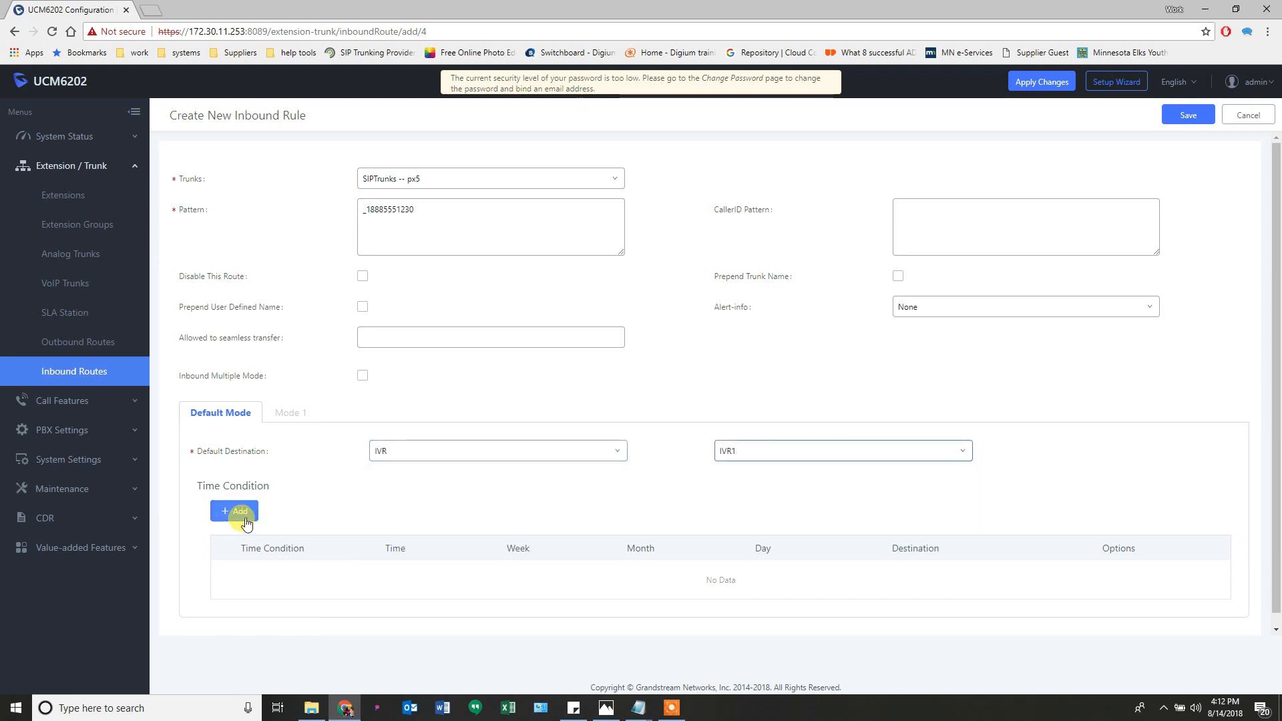
left_click(400, 513)
left_click(427, 556)
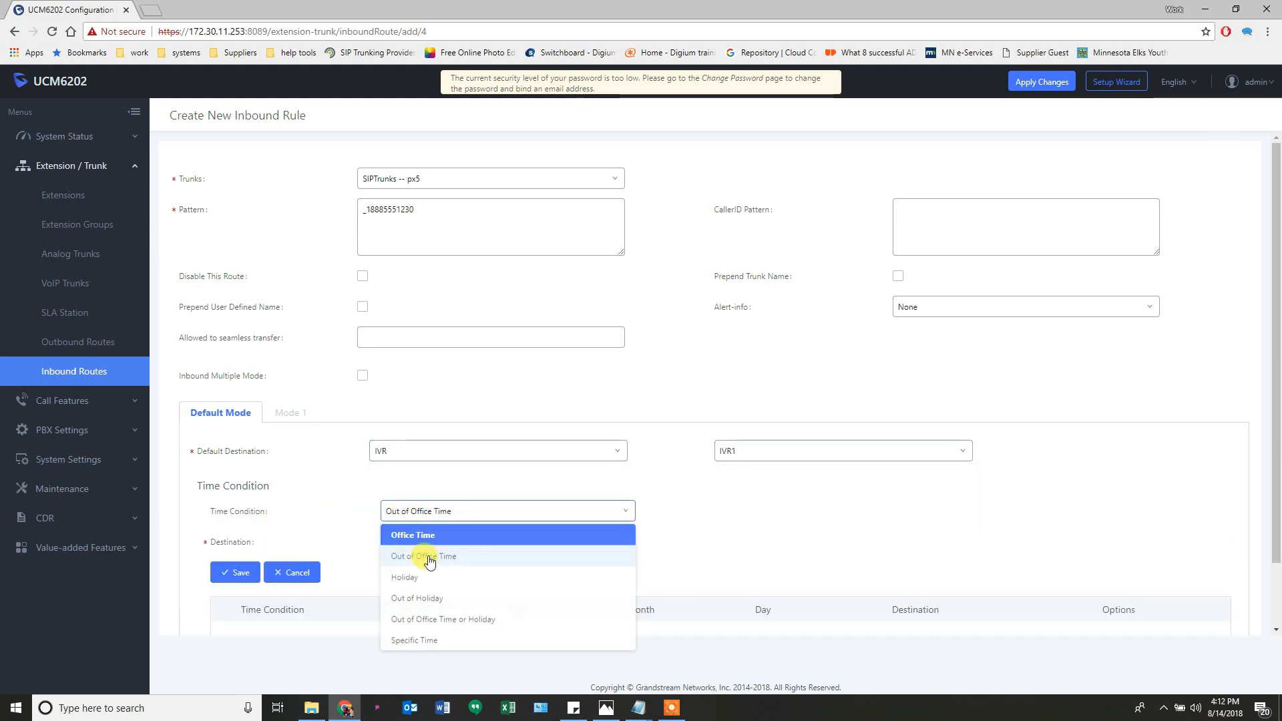
left_click(454, 541)
left_click(409, 415)
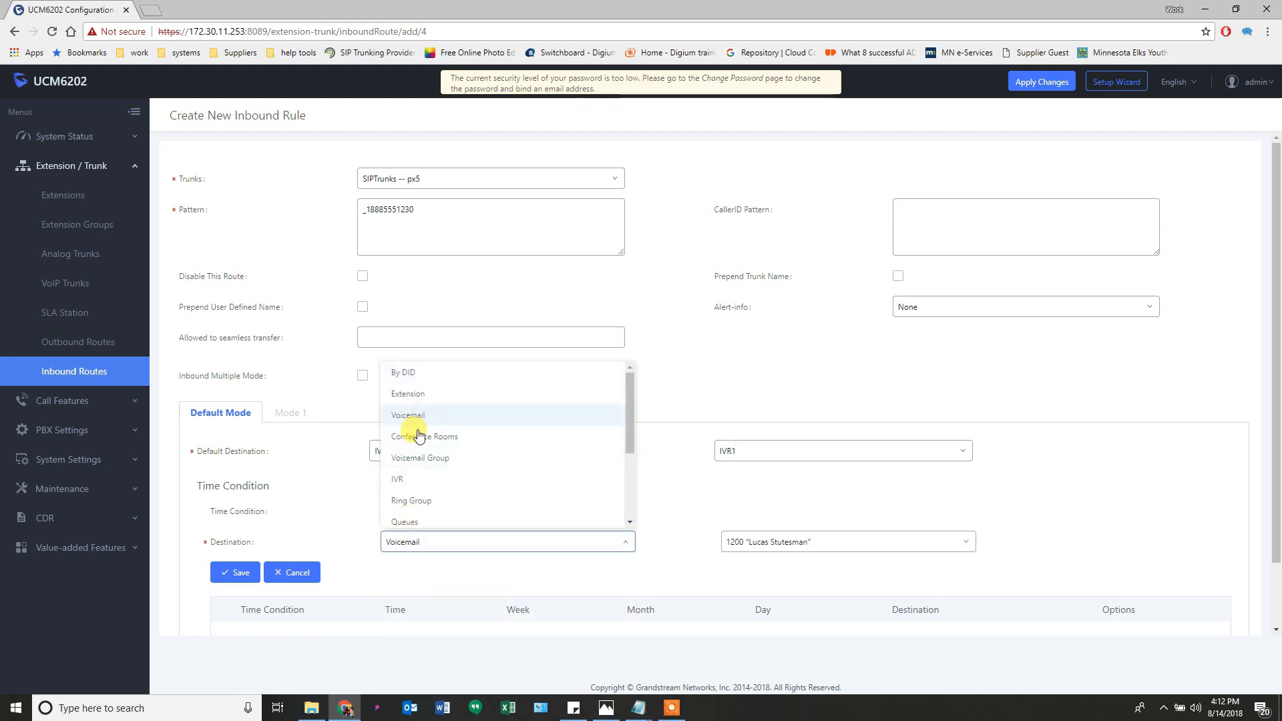
left_click(238, 573)
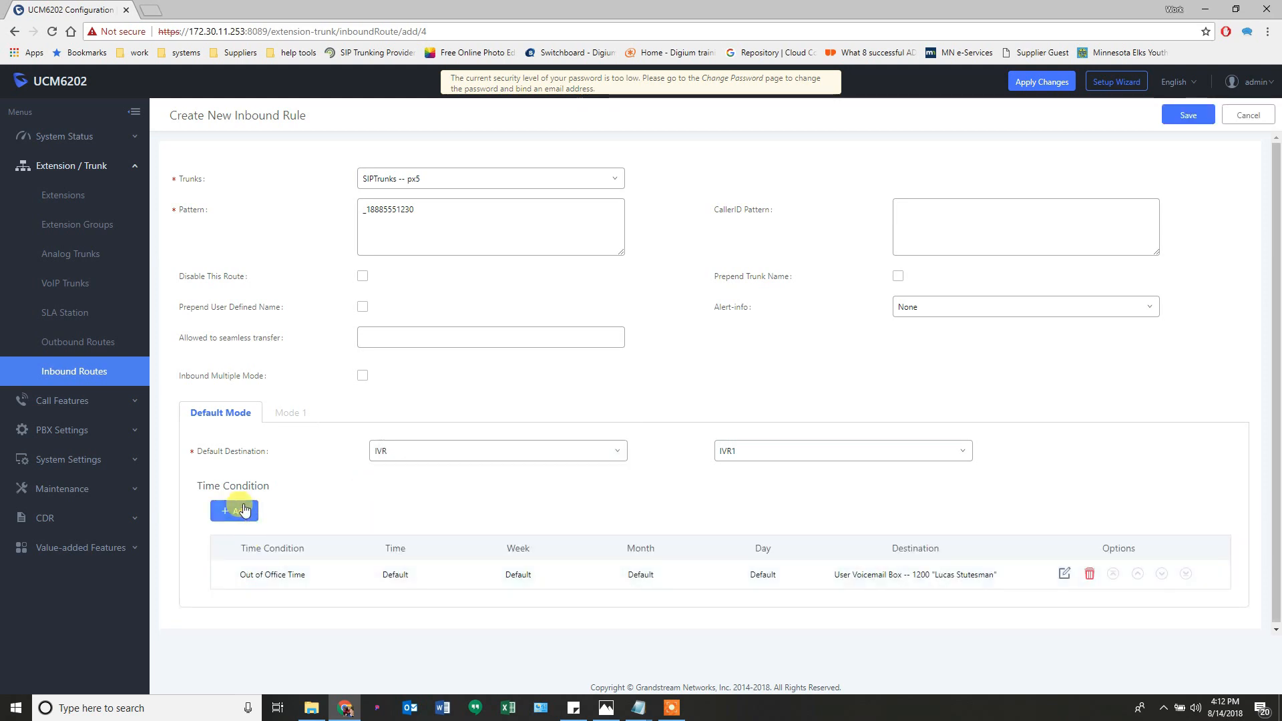
Add a Holiday time condition to the px5 rule with destination IVR and IVR2.
left_click(231, 509)
left_click(399, 511)
left_click(404, 577)
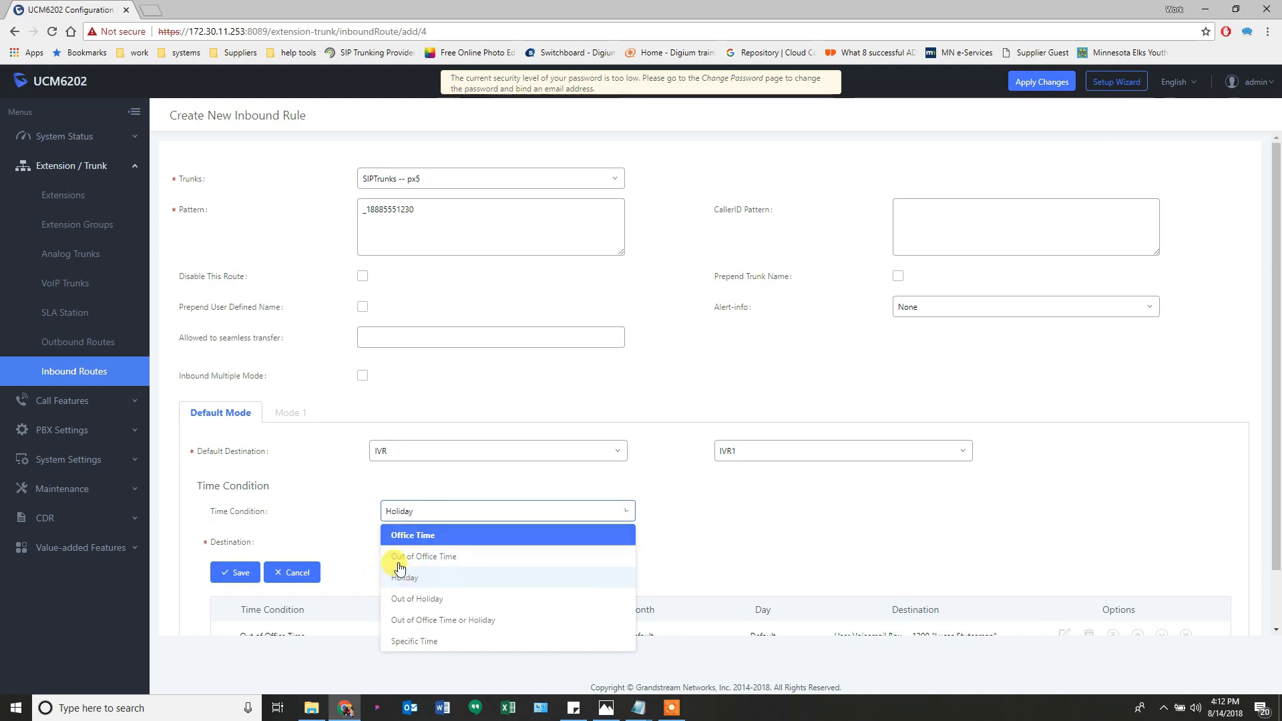
left_click(405, 544)
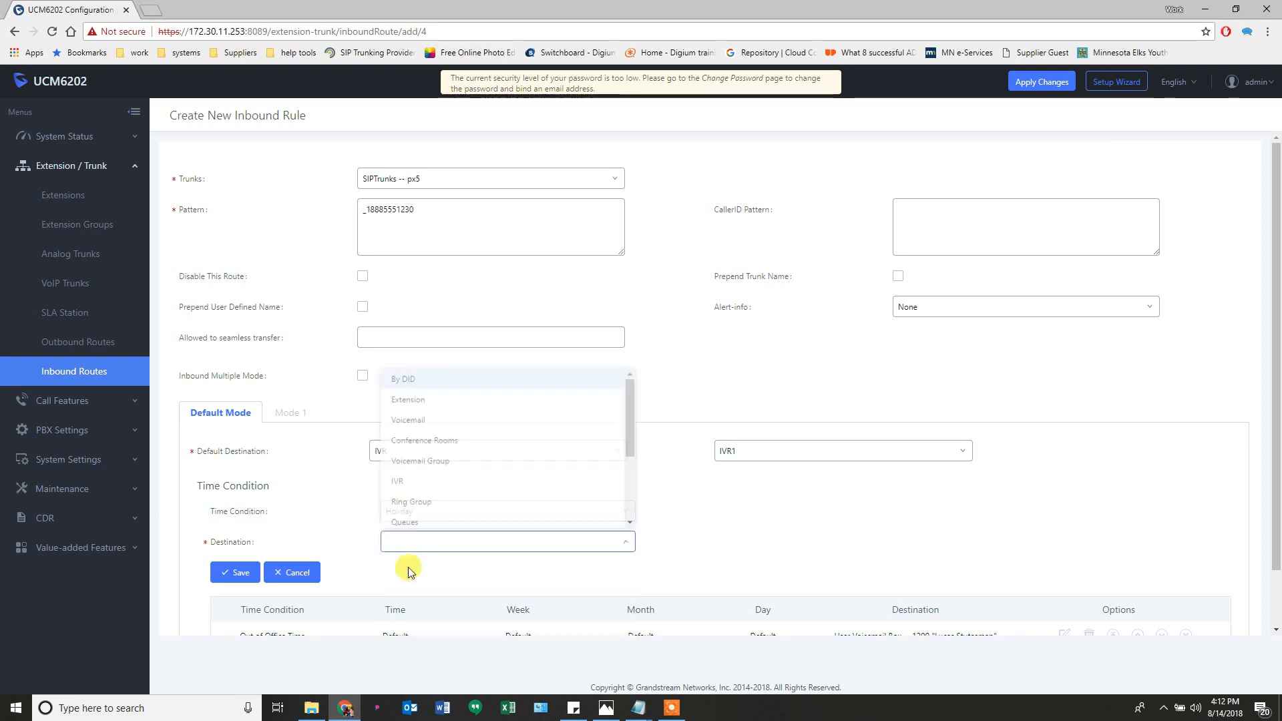
left_click(410, 481)
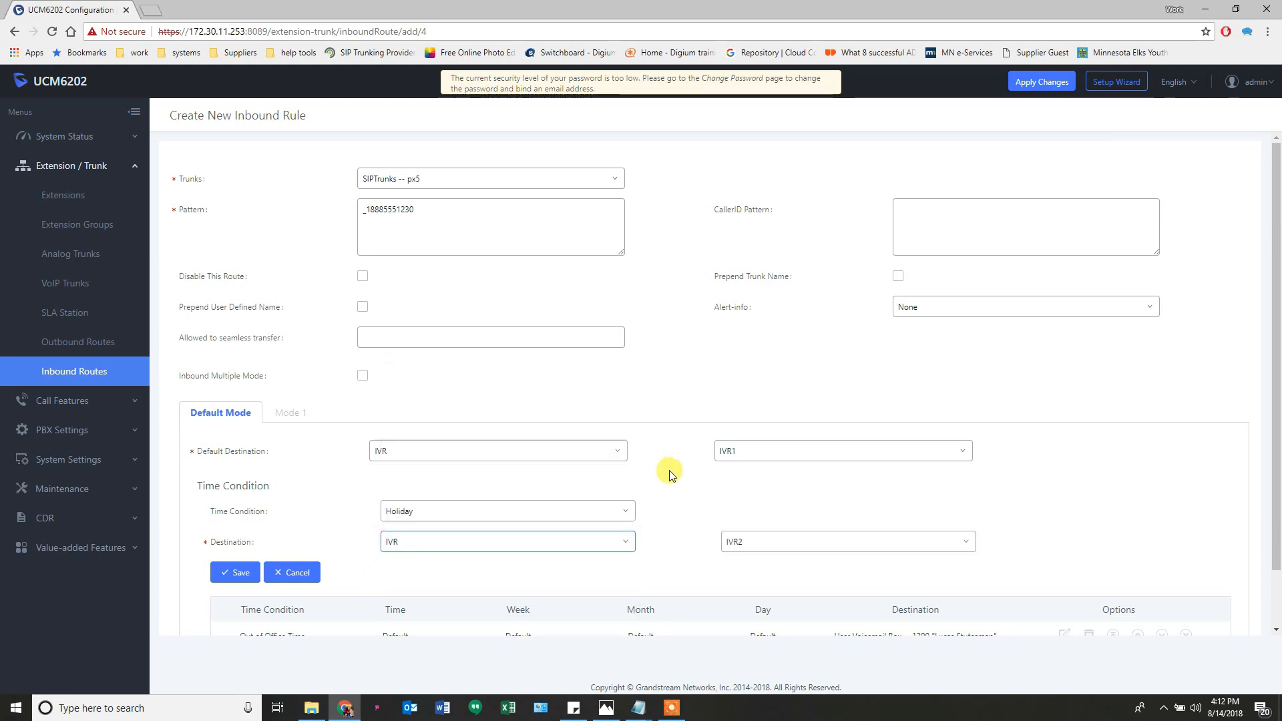
left_click(233, 575)
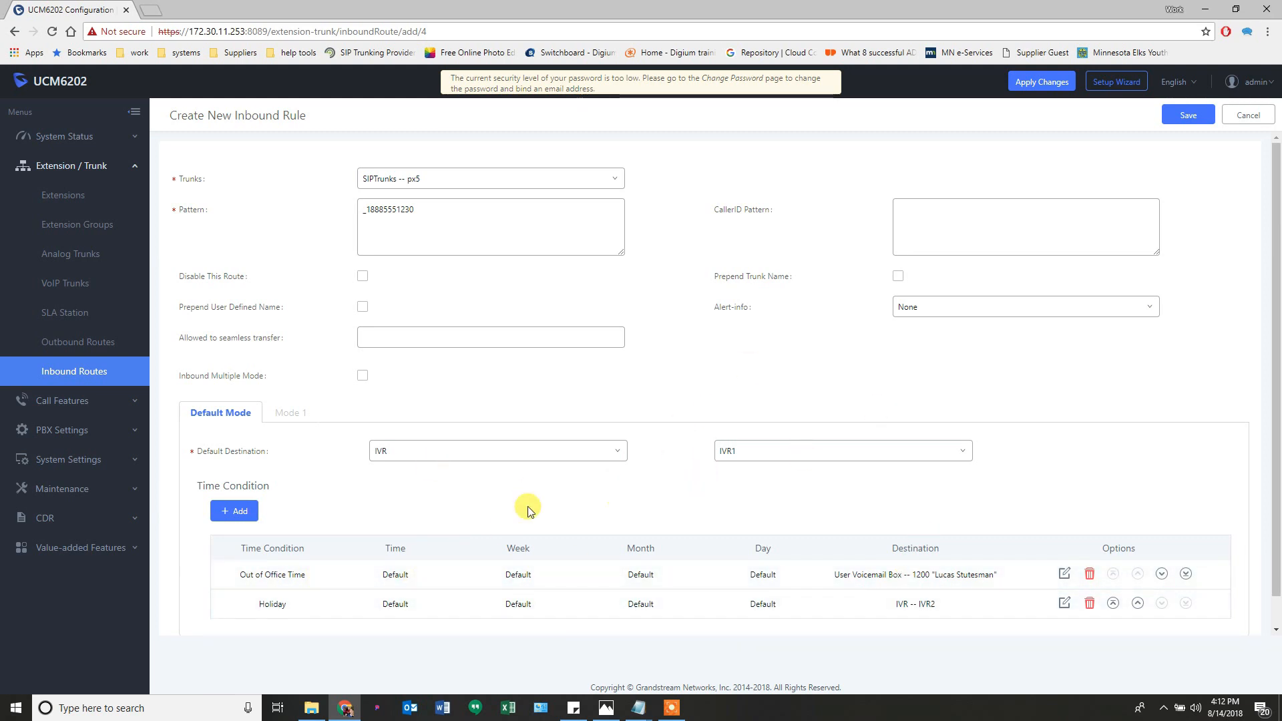
left_click(235, 511)
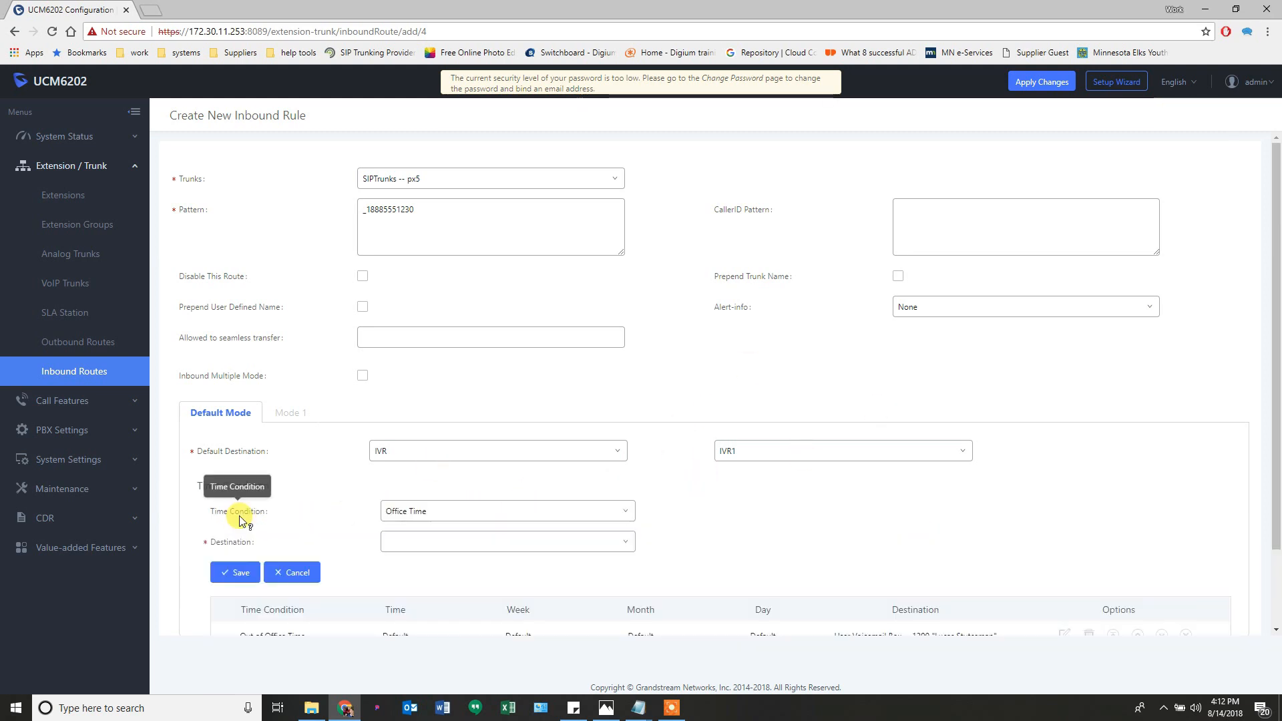
left_click(443, 512)
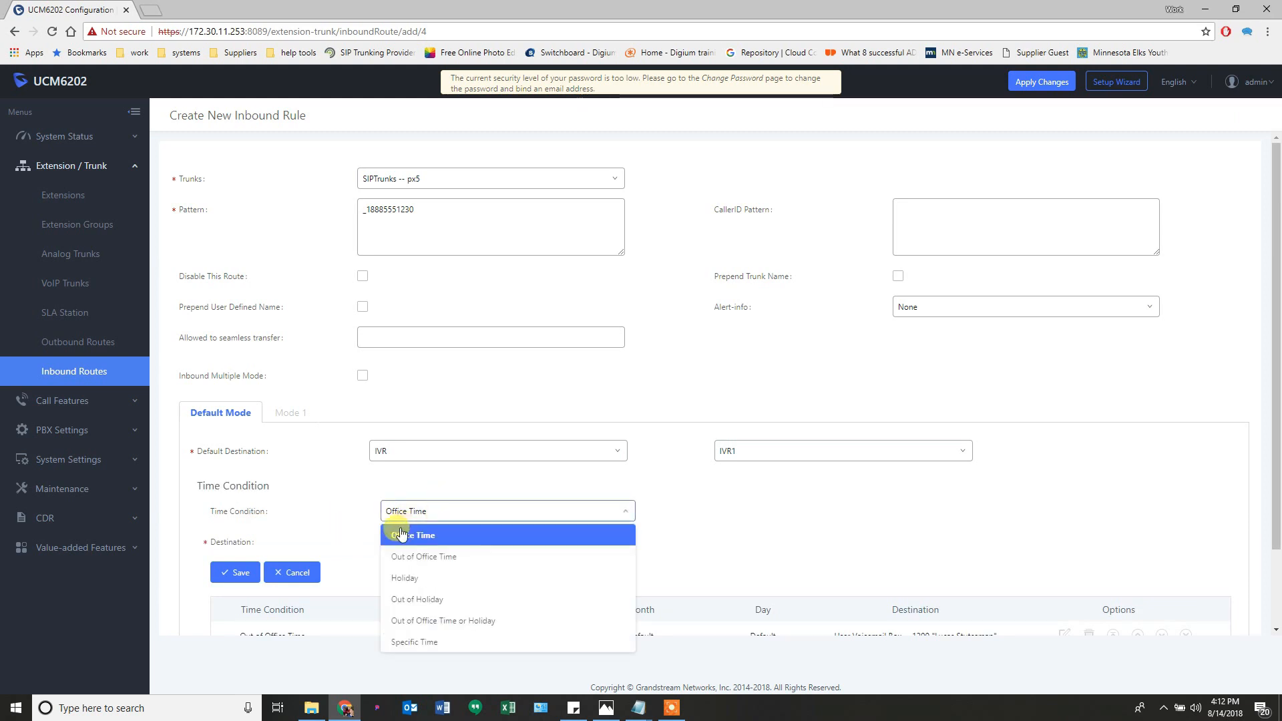
left_click(413, 643)
scroll(472, 552, "down", 2)
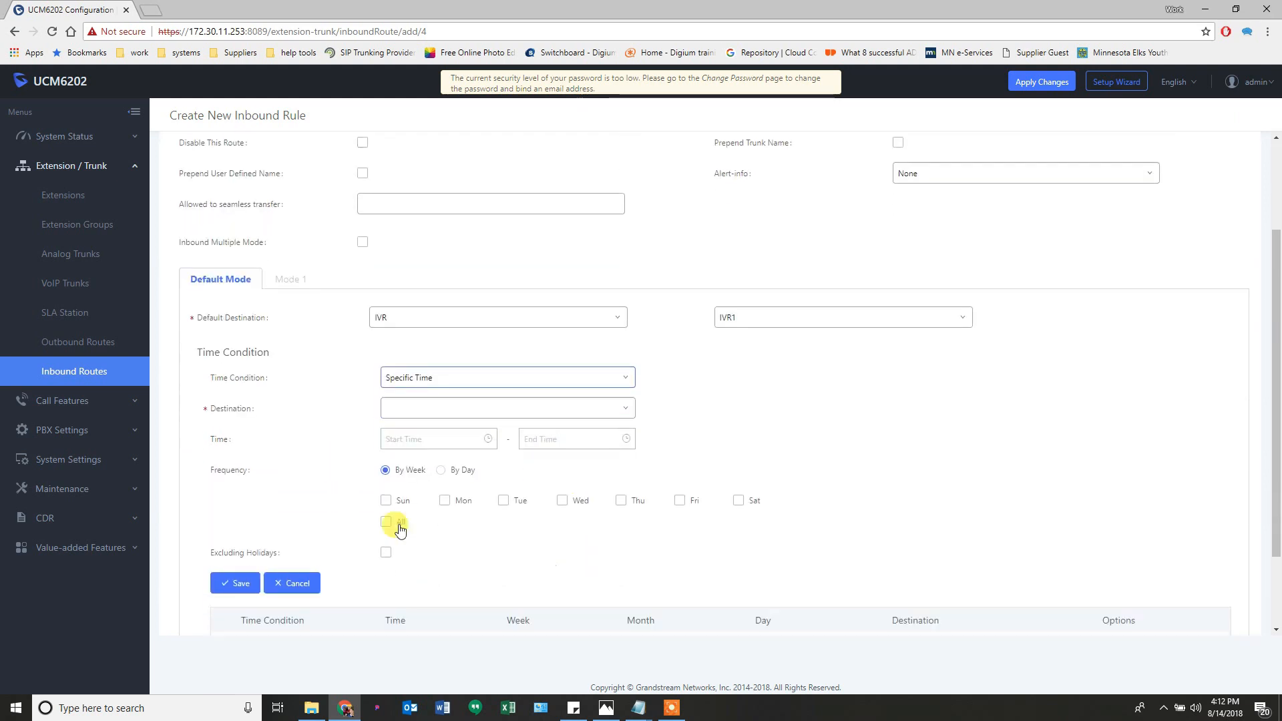
left_click(310, 584)
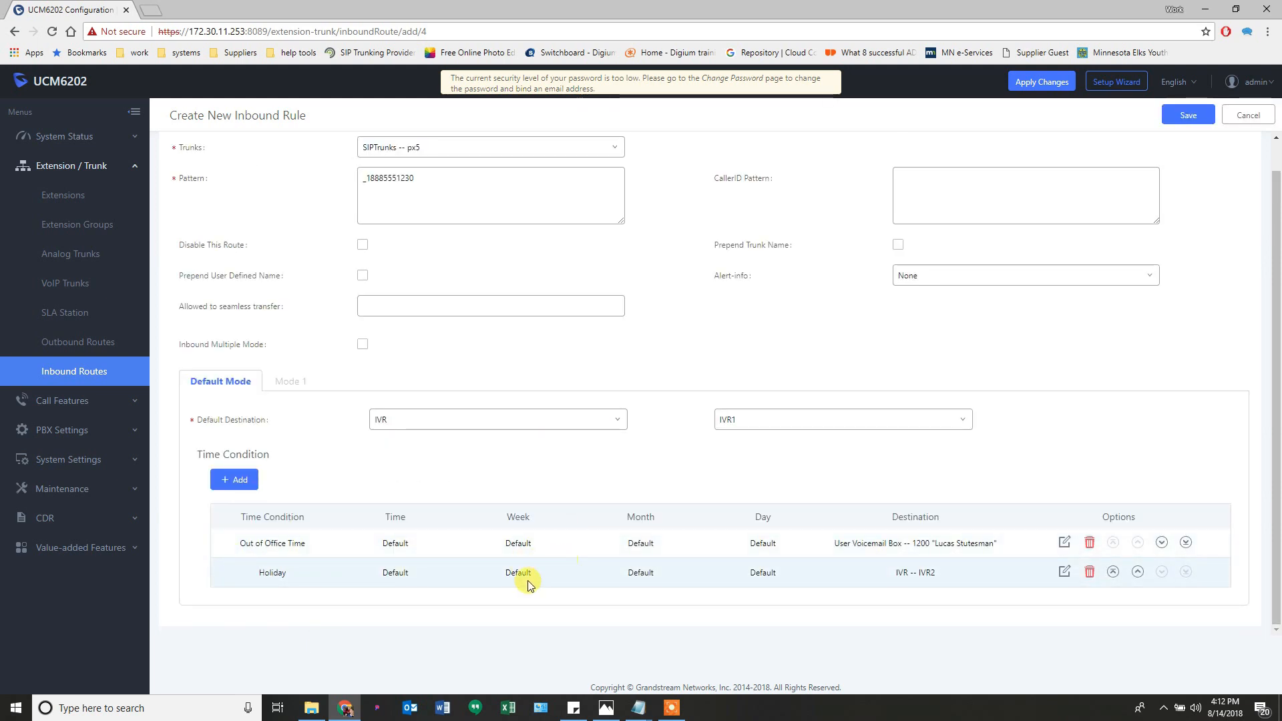
Save the px5 inbound rule and start another new inbound rule for the trunk SIP Trunks -- px1.
scroll(788, 267, "up", 1)
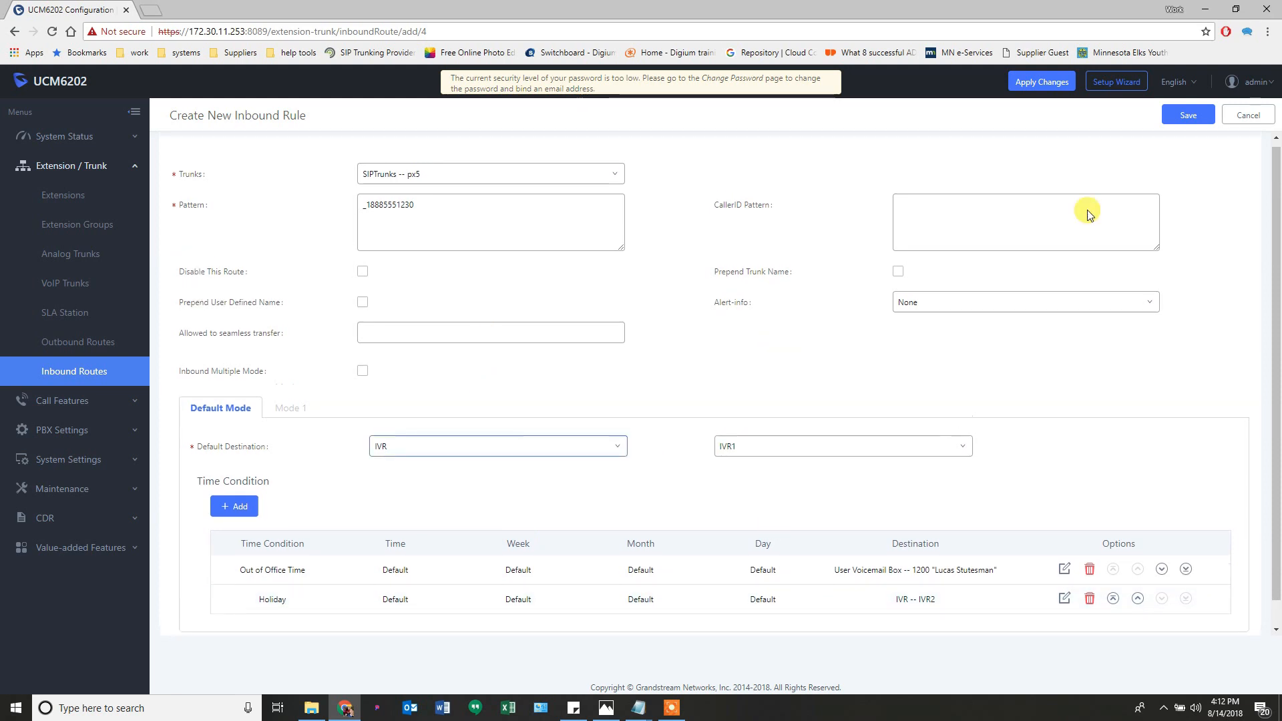
left_click(1182, 123)
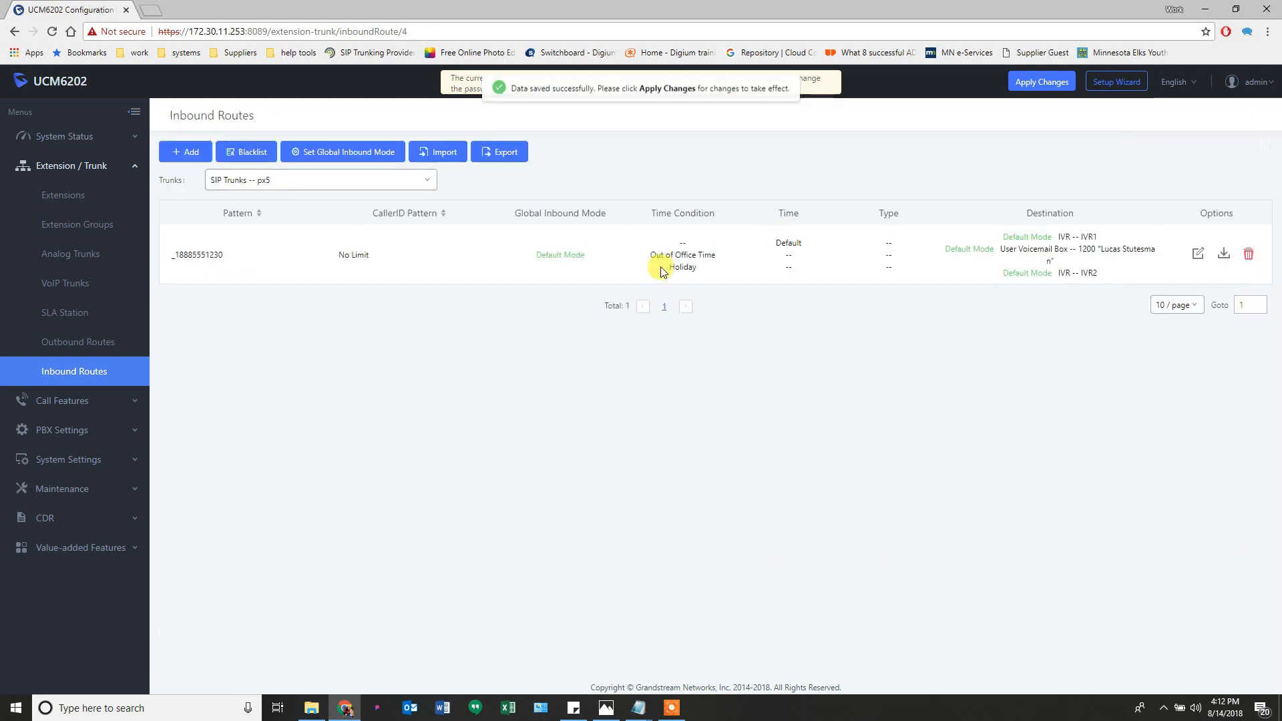
left_click(300, 194)
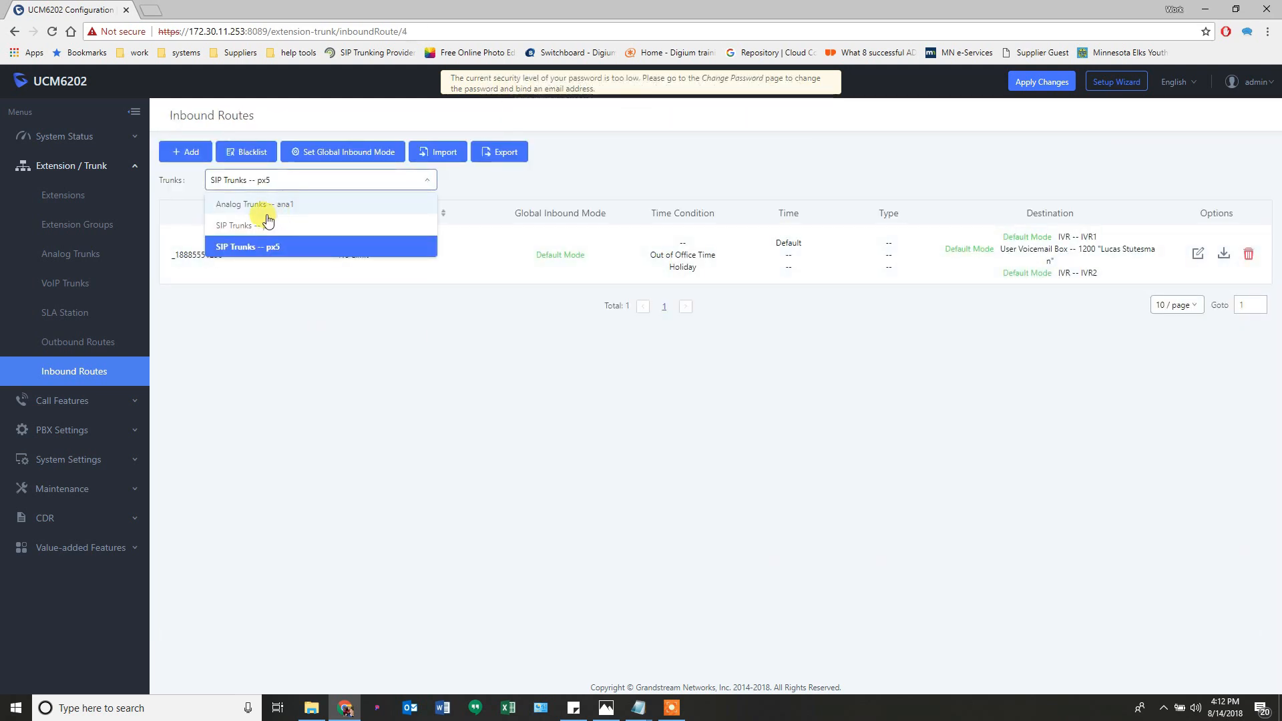
left_click(263, 222)
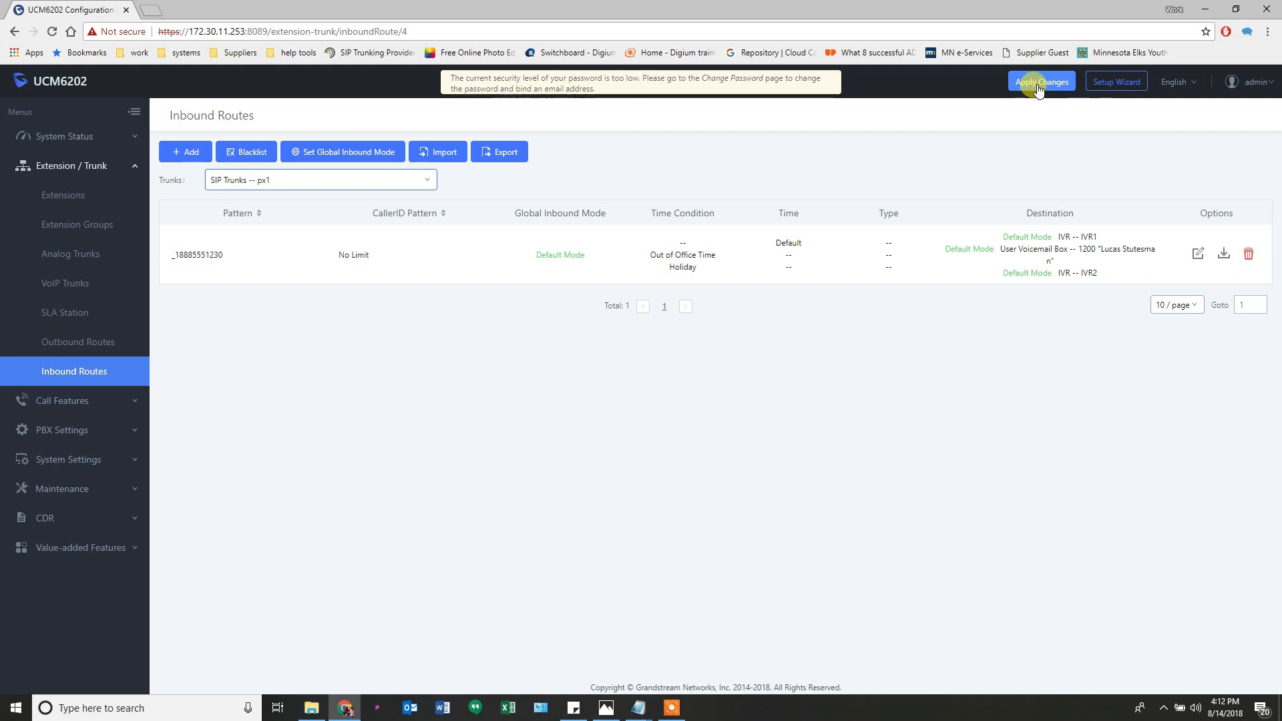
left_click(189, 161)
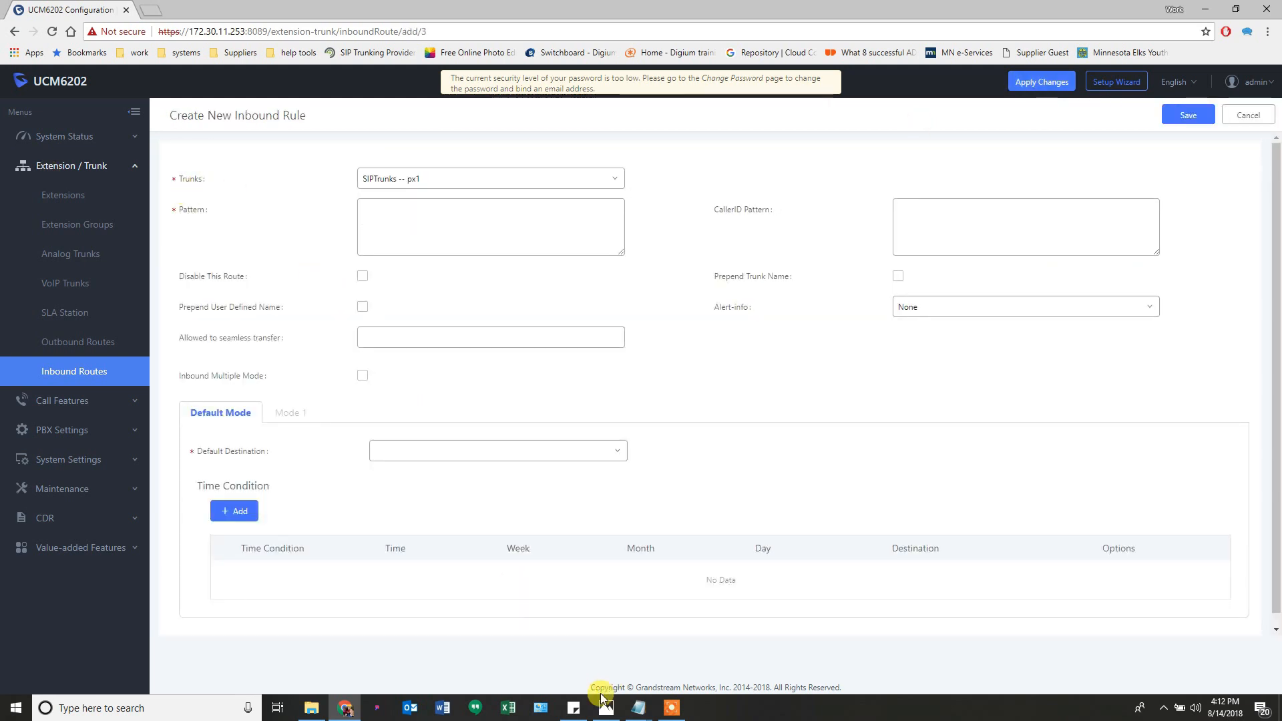
Complete the px1 inbound rule with Ring Group RG2 as default destination and the diagram's Ring Group phone number, prefixed with _1, as pattern; save it.
left_click(606, 707)
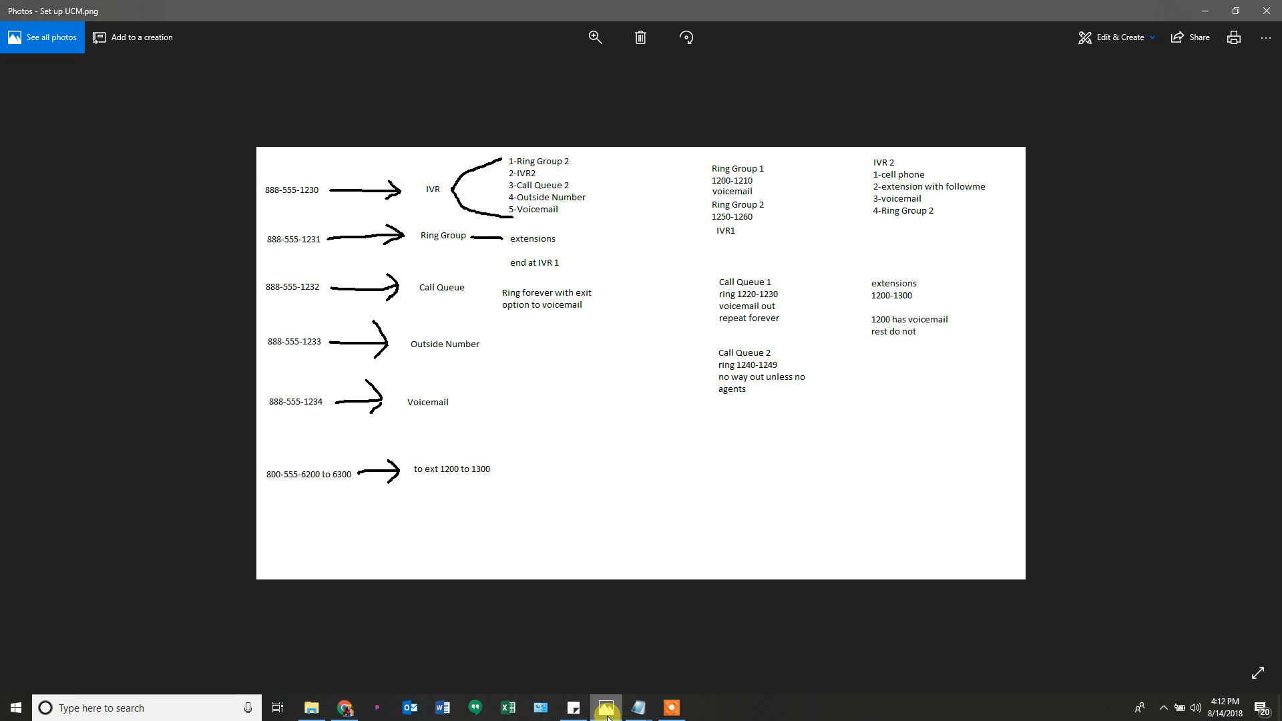
left_click(607, 711)
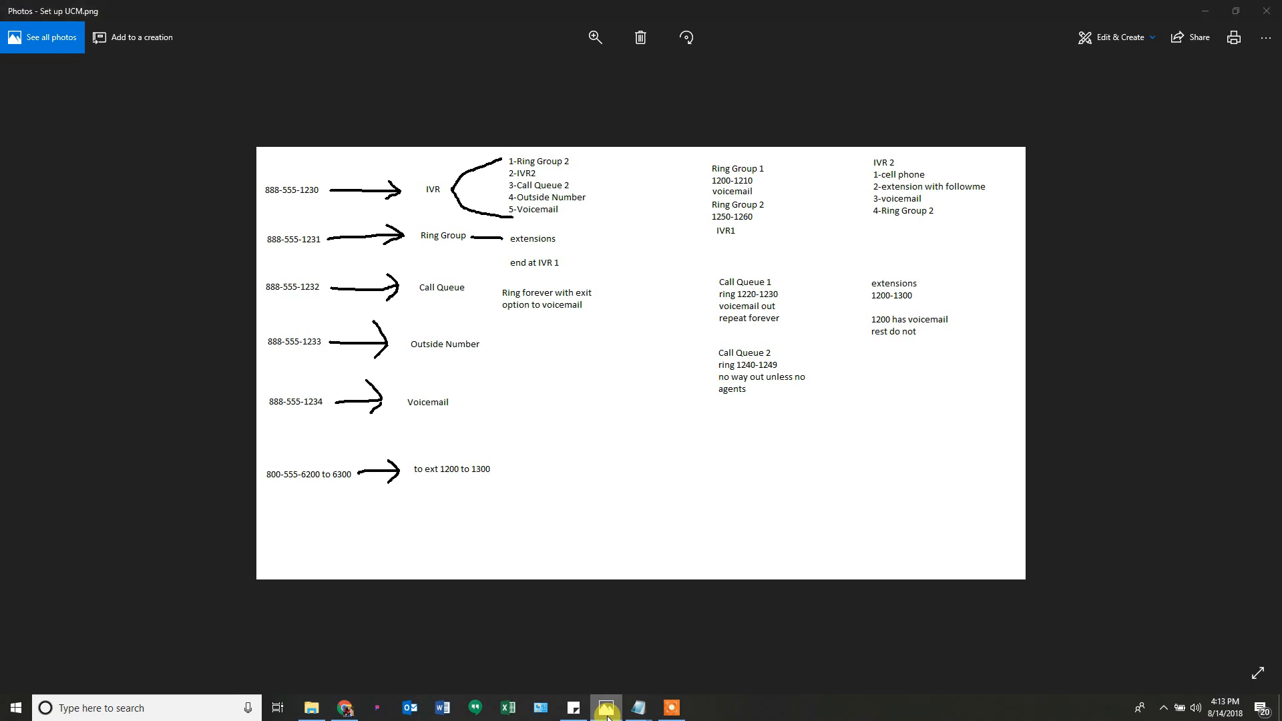
left_click(465, 456)
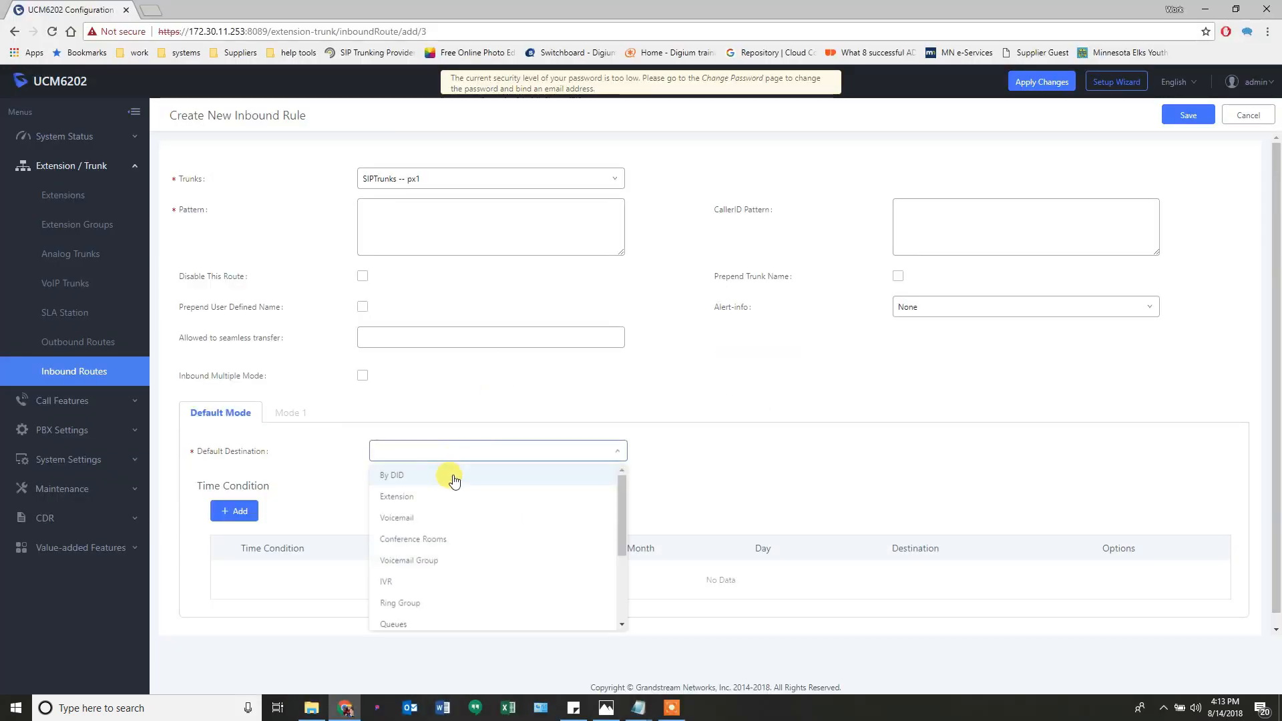
left_click(400, 604)
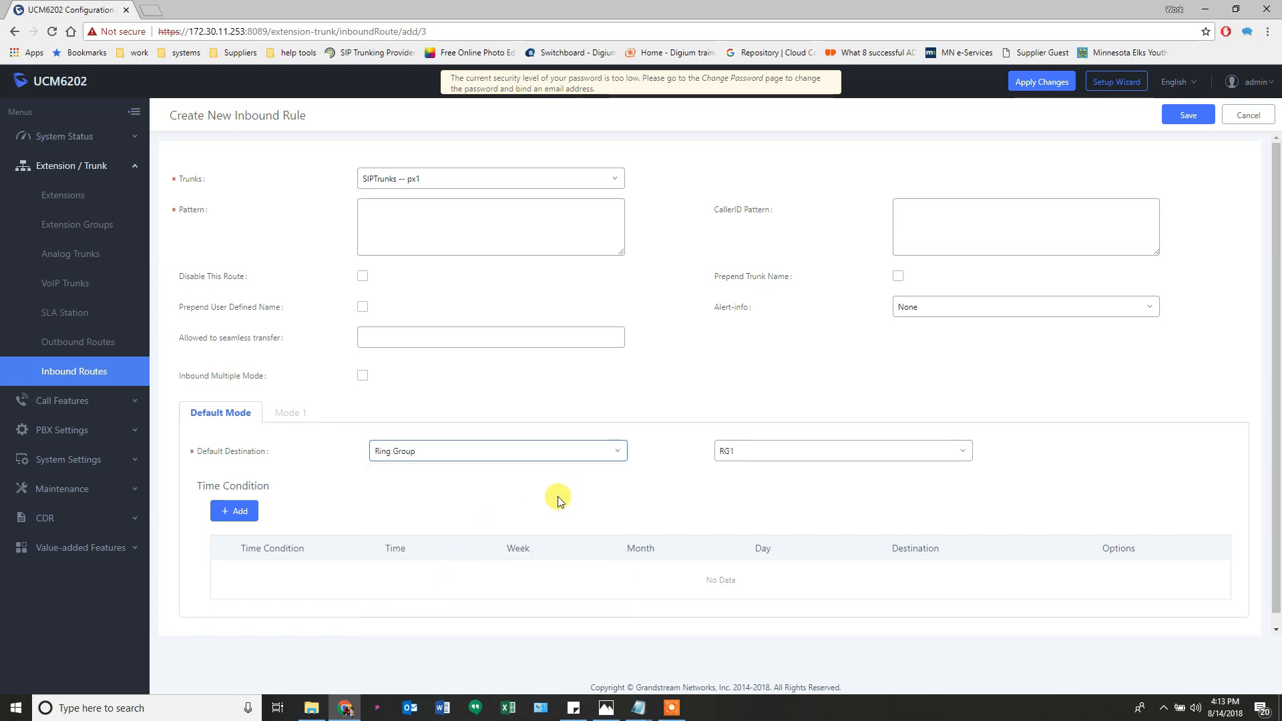
left_click(749, 452)
left_click(753, 496)
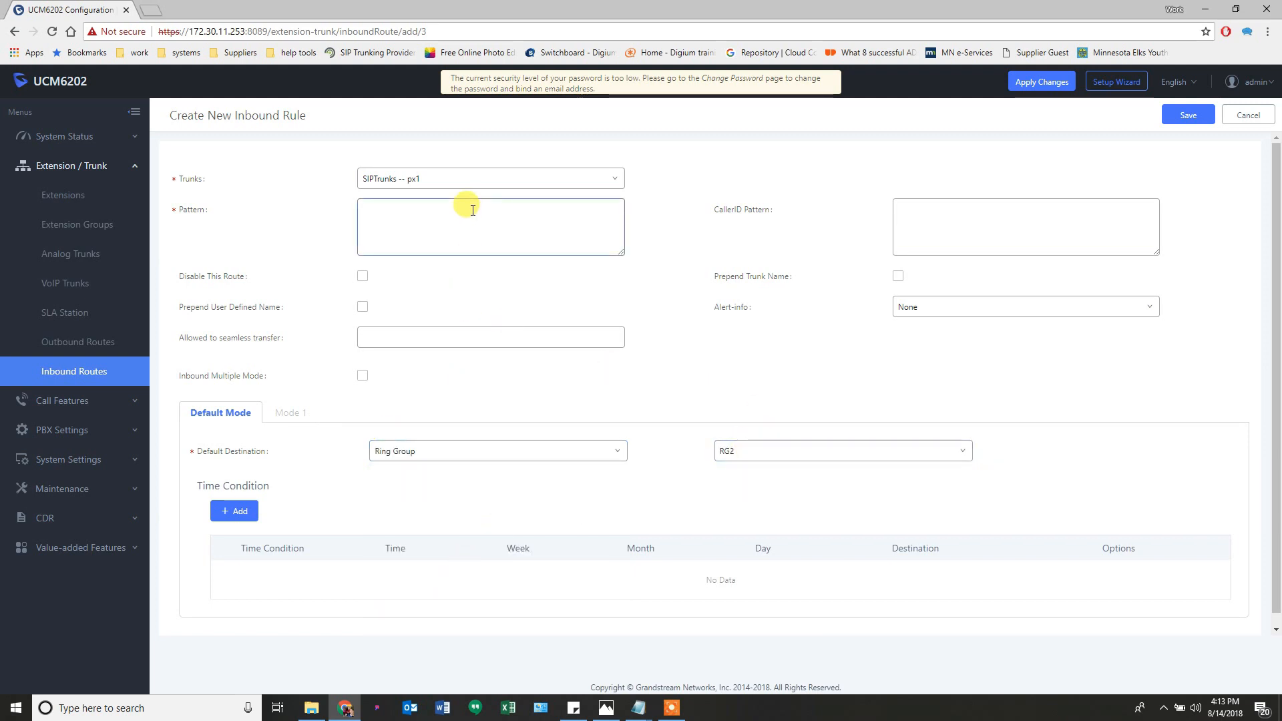
type("_18885551231")
left_click(1187, 114)
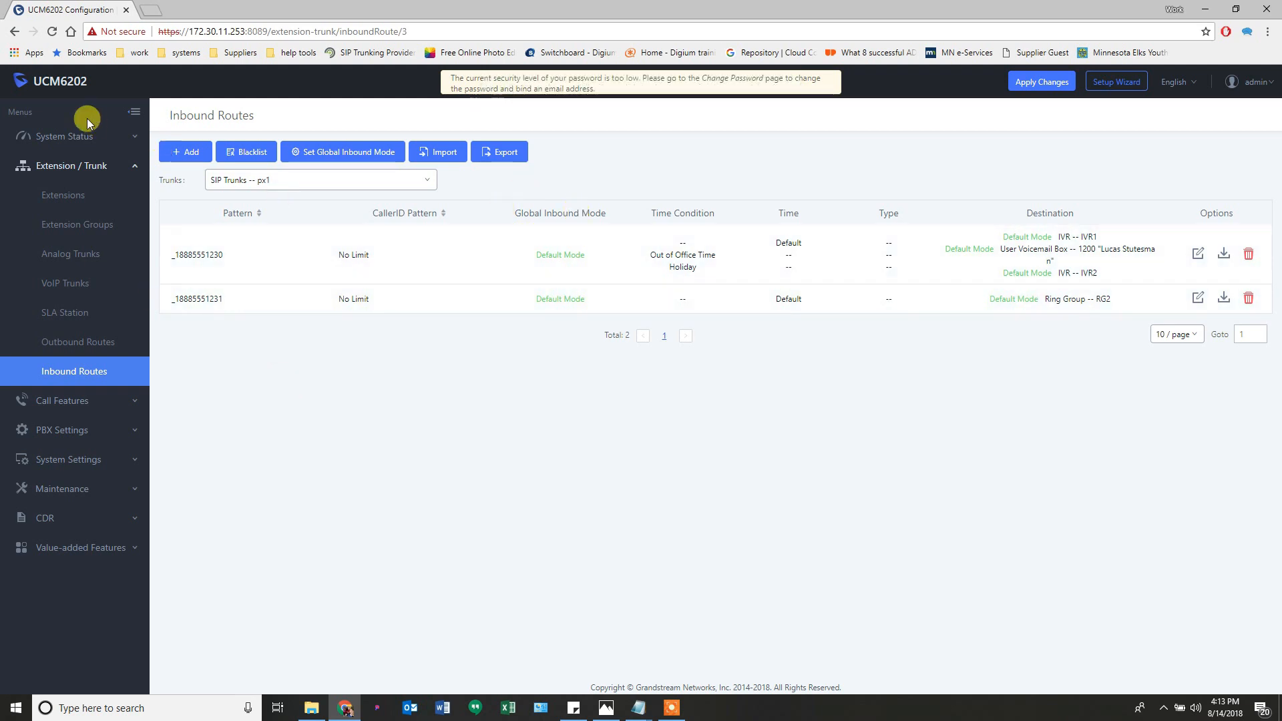
Start another px1 inbound rule and enter the diagram's Call Queue phone number, prefixed with _1, as its pattern.
left_click(177, 156)
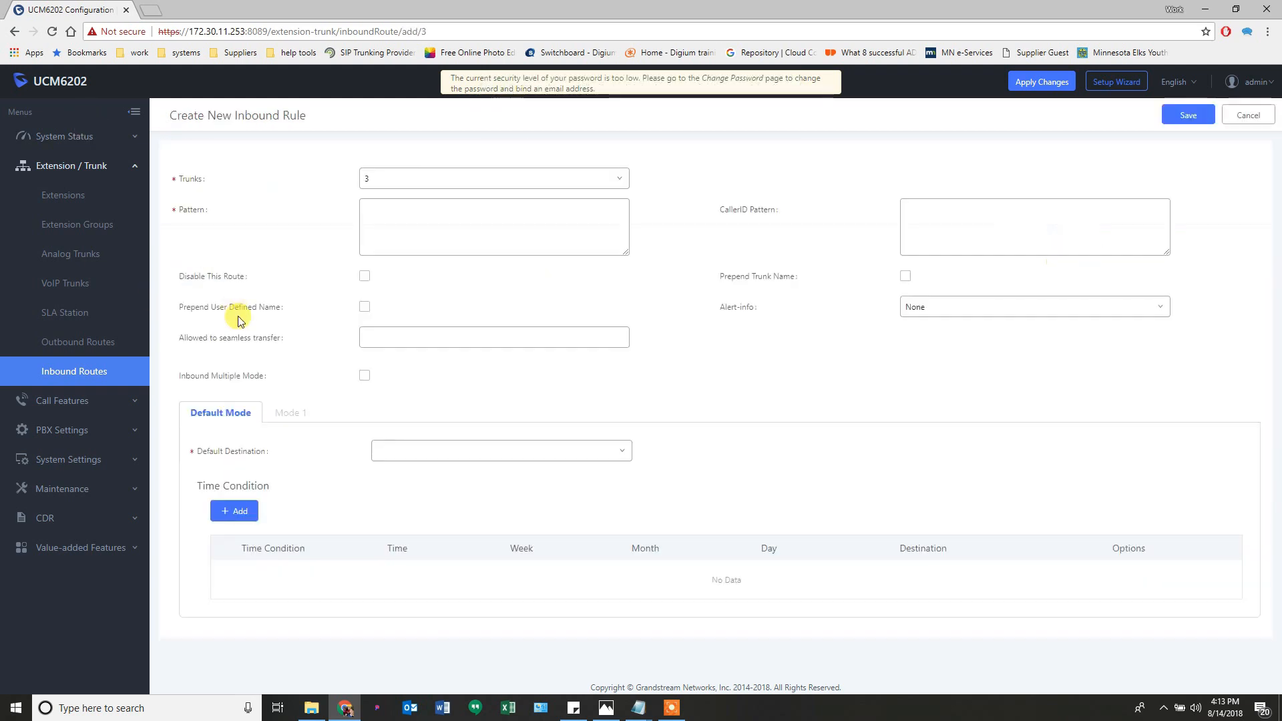
left_click(472, 221)
type("_")
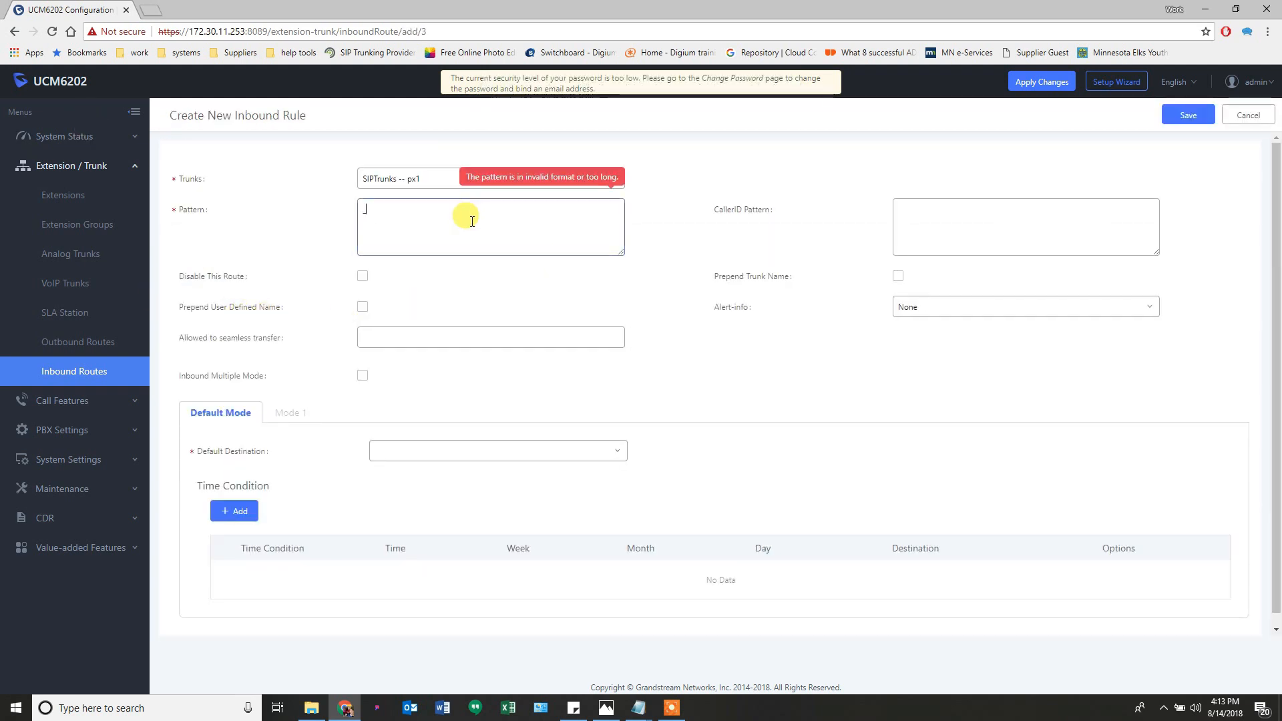
type("18885551232")
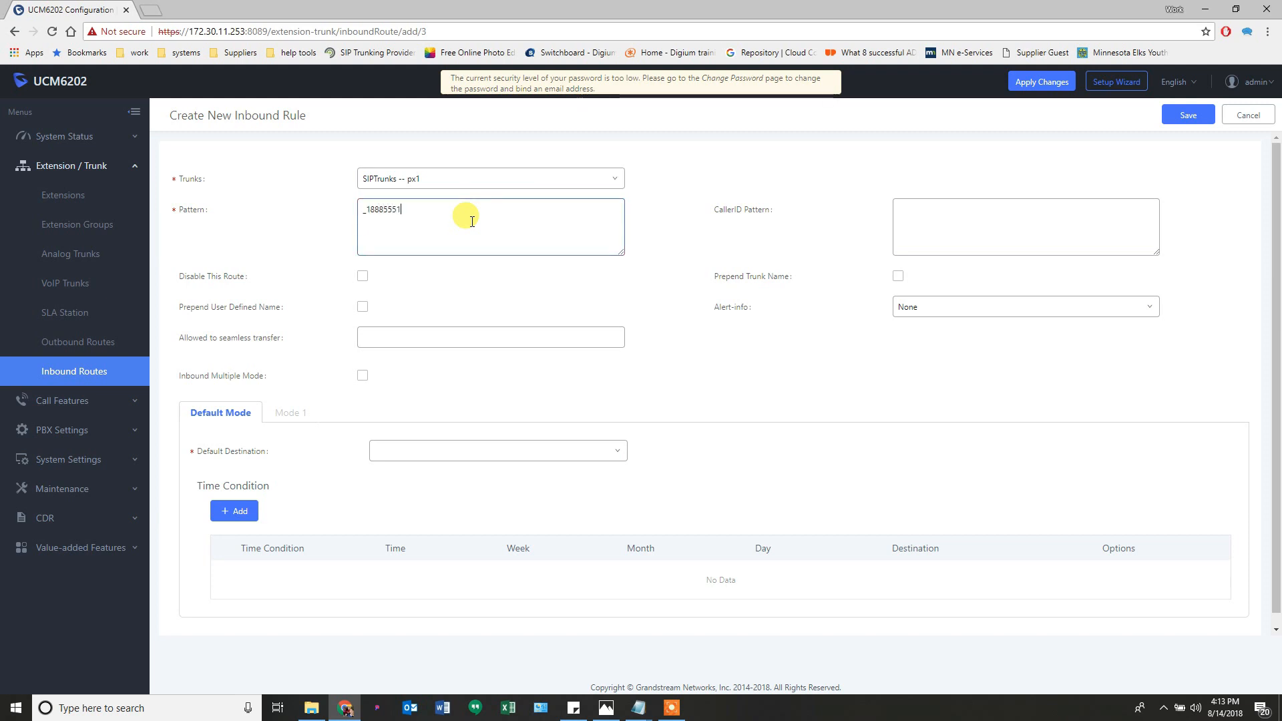
Check the call-flow diagram, set the rule's default destination to Queues with Q1, and save the rule.
left_click(597, 701)
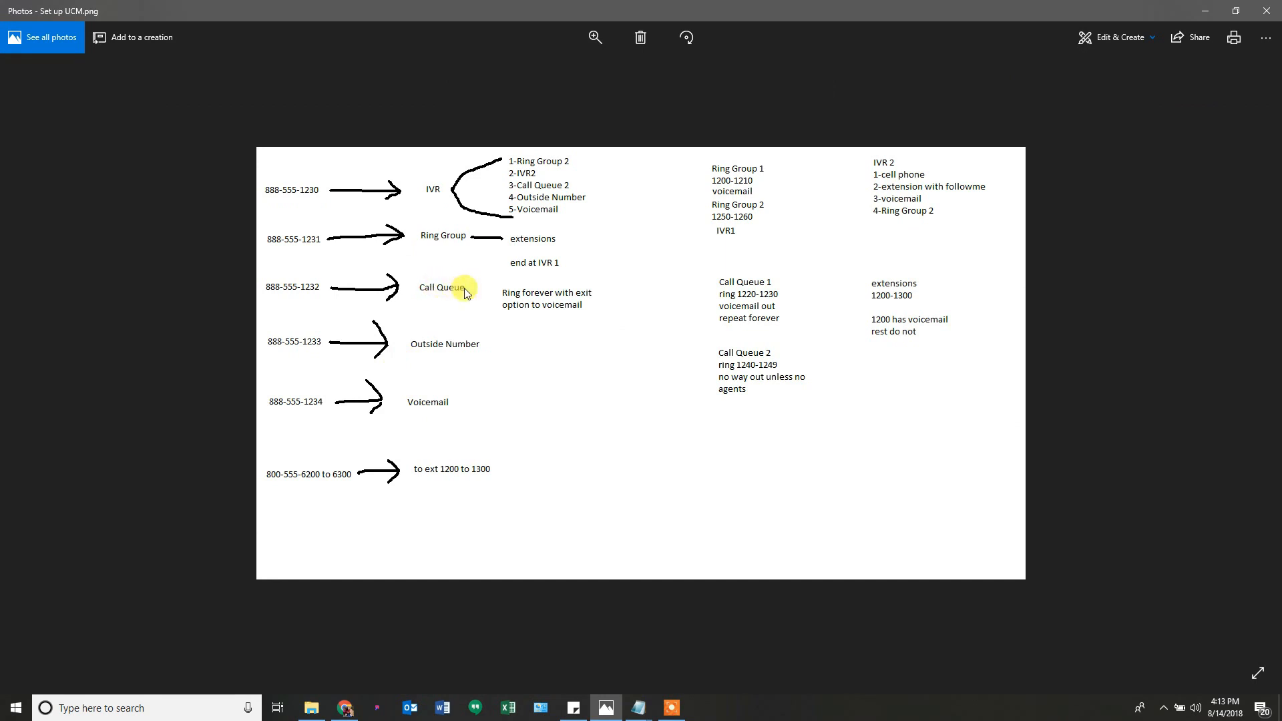
left_click(606, 708)
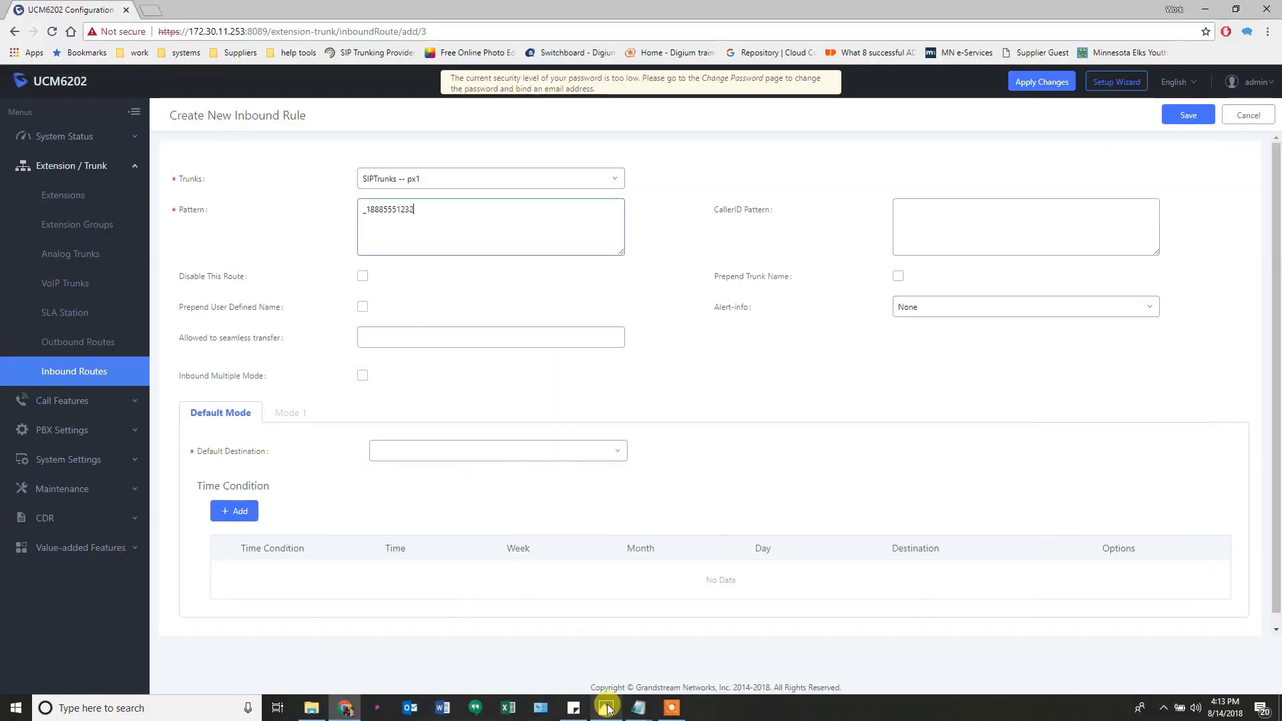
left_click(423, 452)
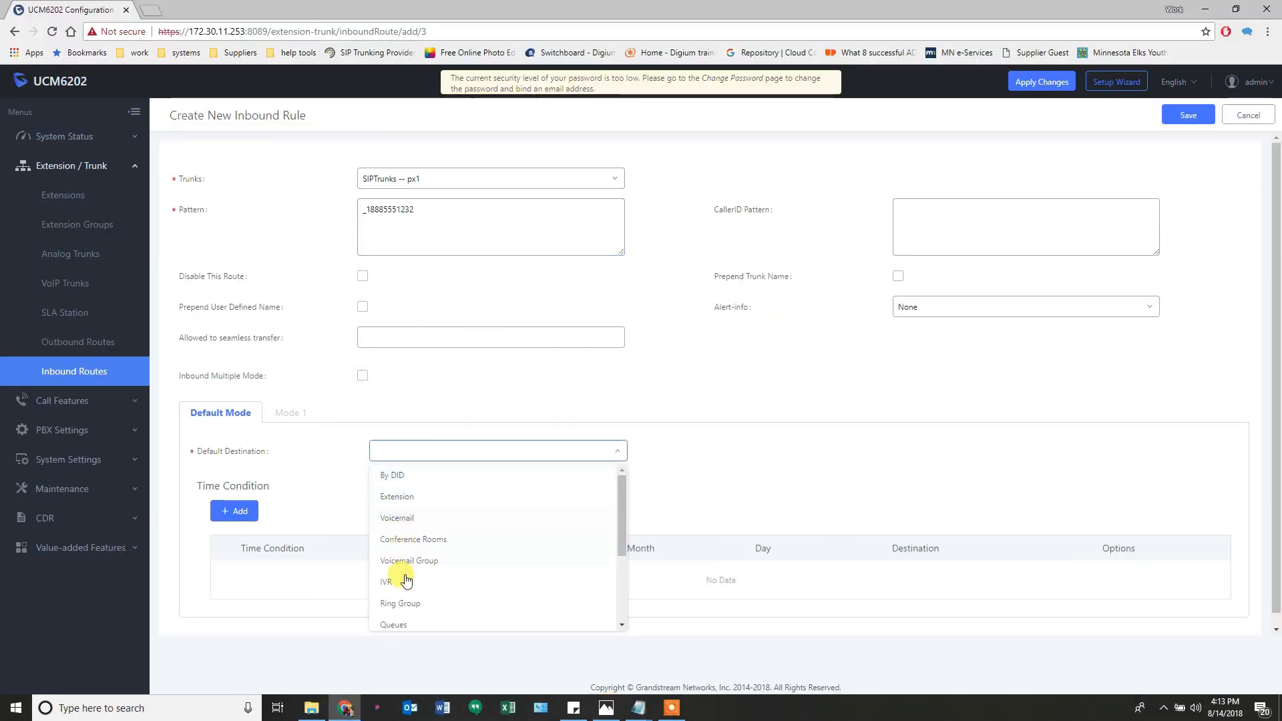
scroll(400, 576, "down", 1)
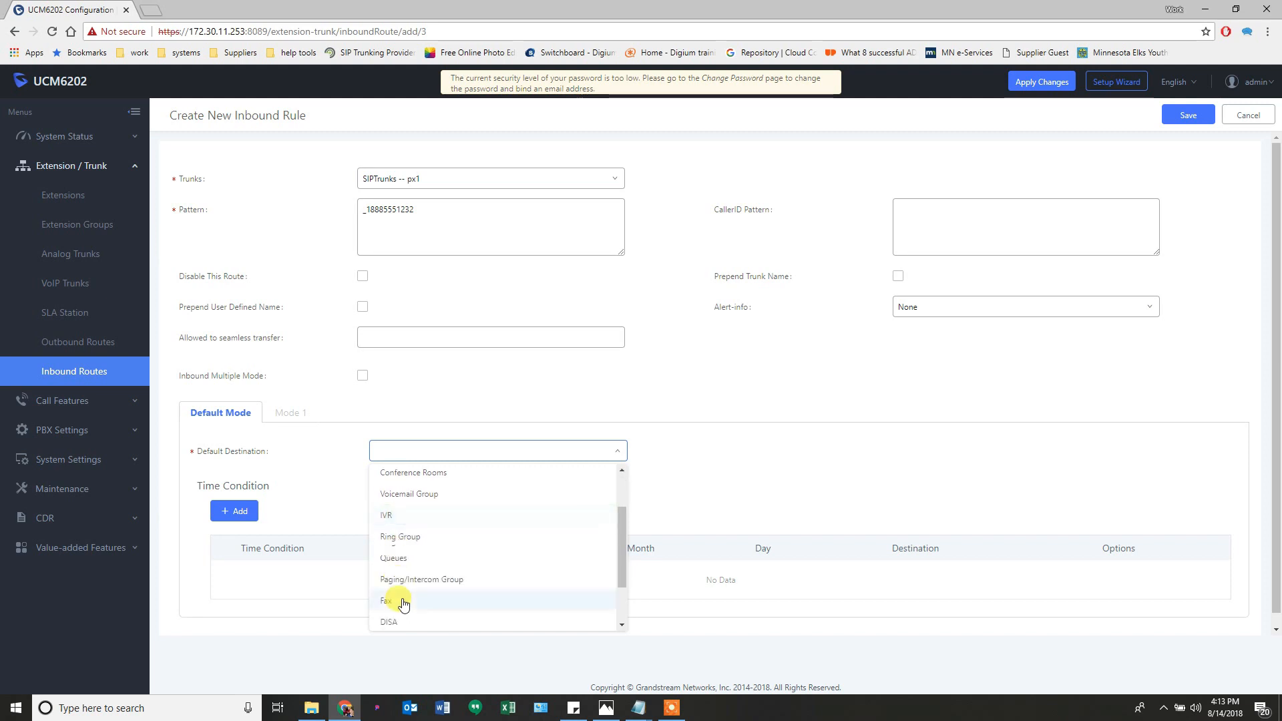
left_click(393, 560)
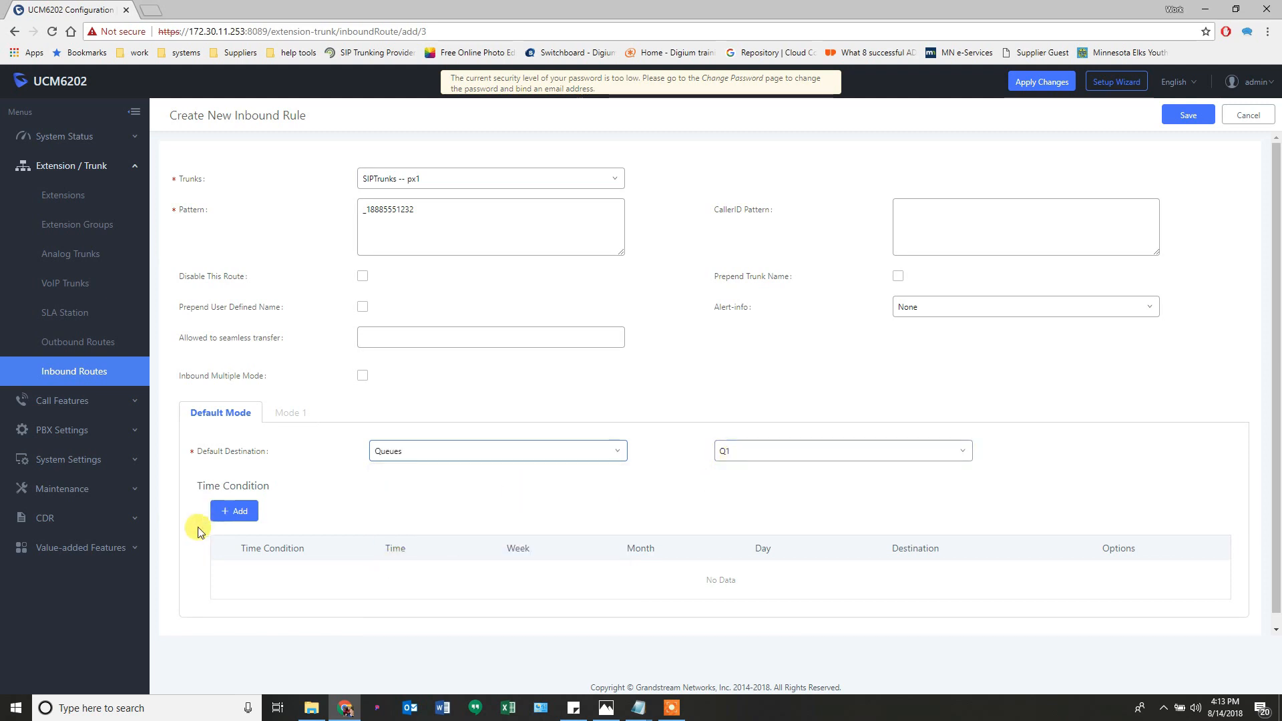
left_click(1175, 118)
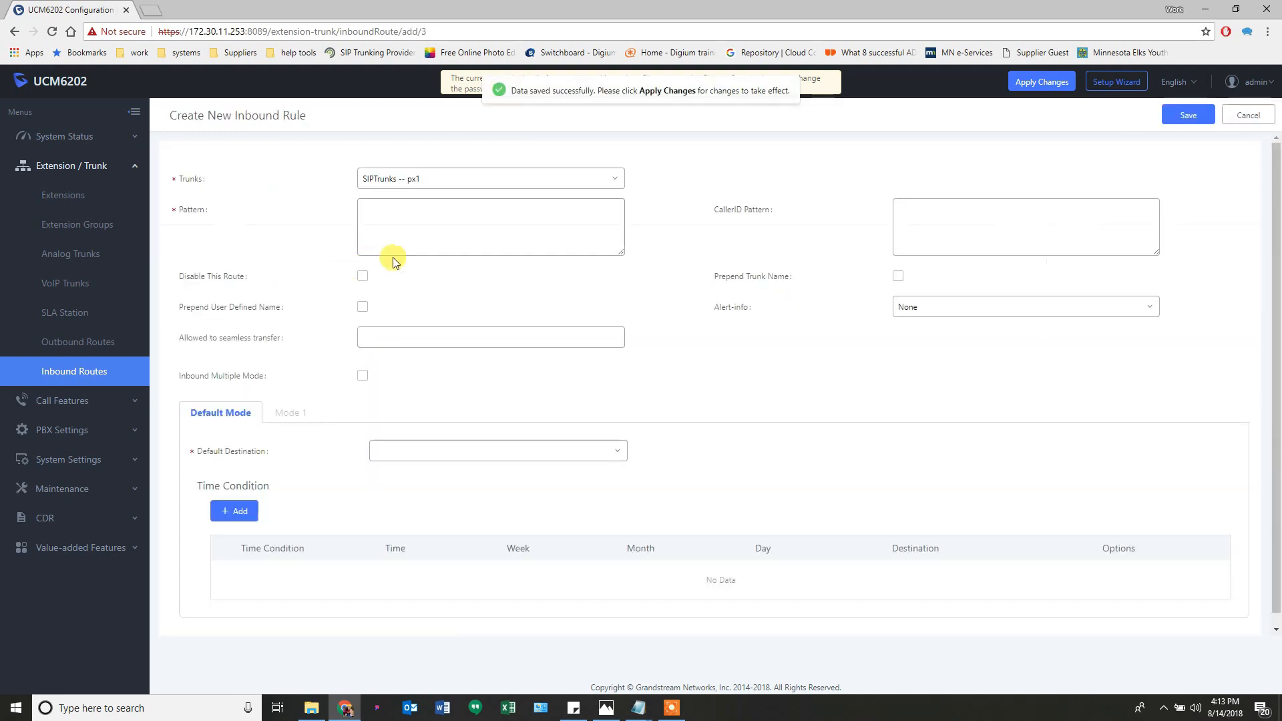
Enter the Outside Number line's phone number, prefixed with _1, as a new px1 rule's pattern and check its destination in the call-flow diagram.
left_click(417, 231)
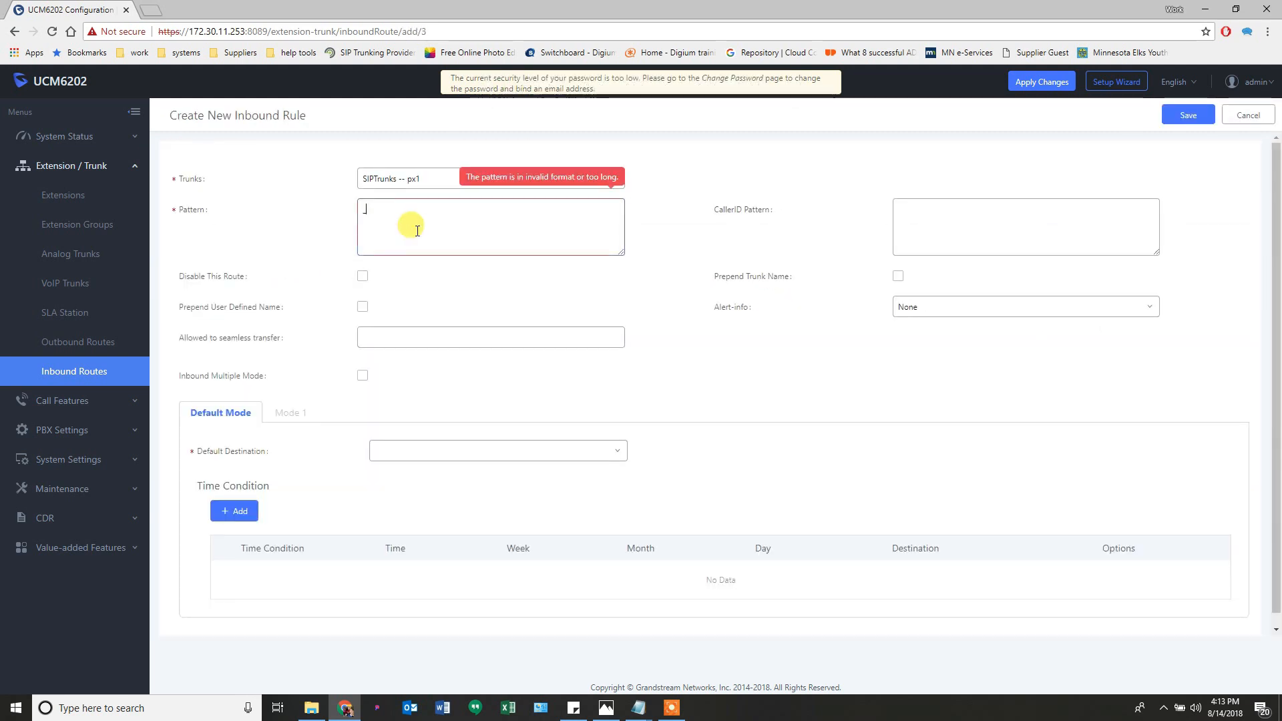
type("_18885551233")
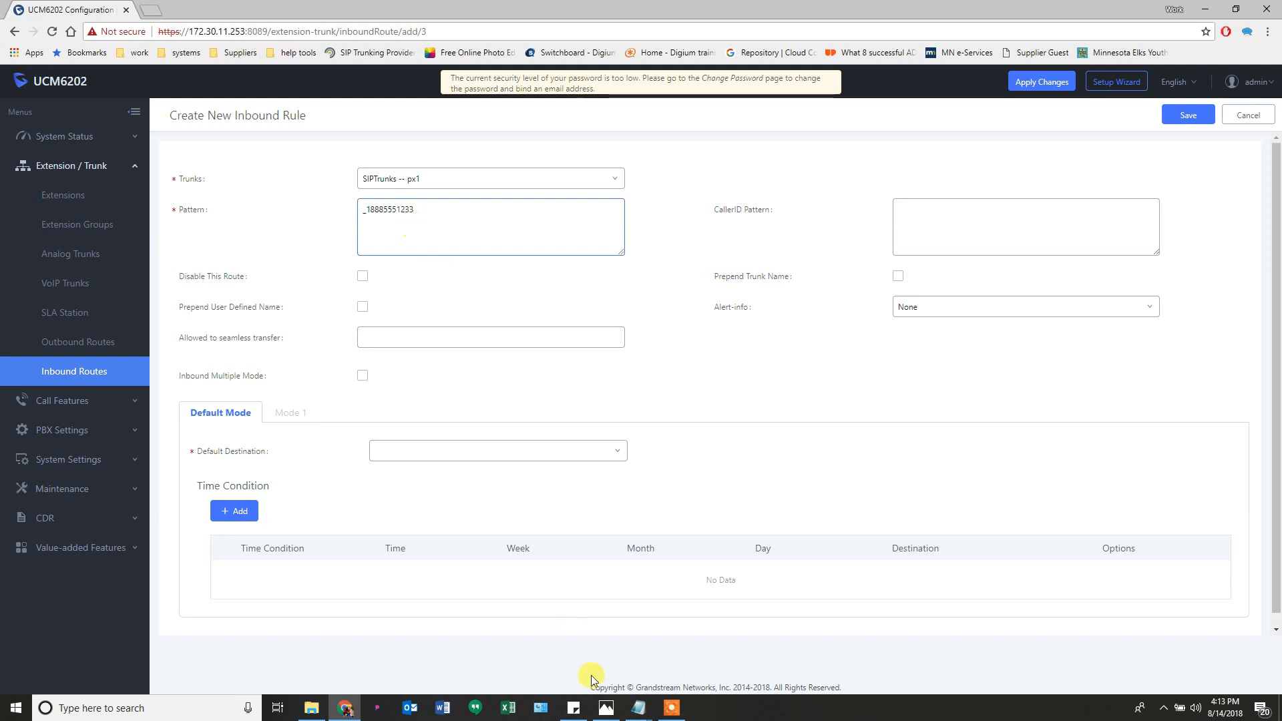
left_click(603, 712)
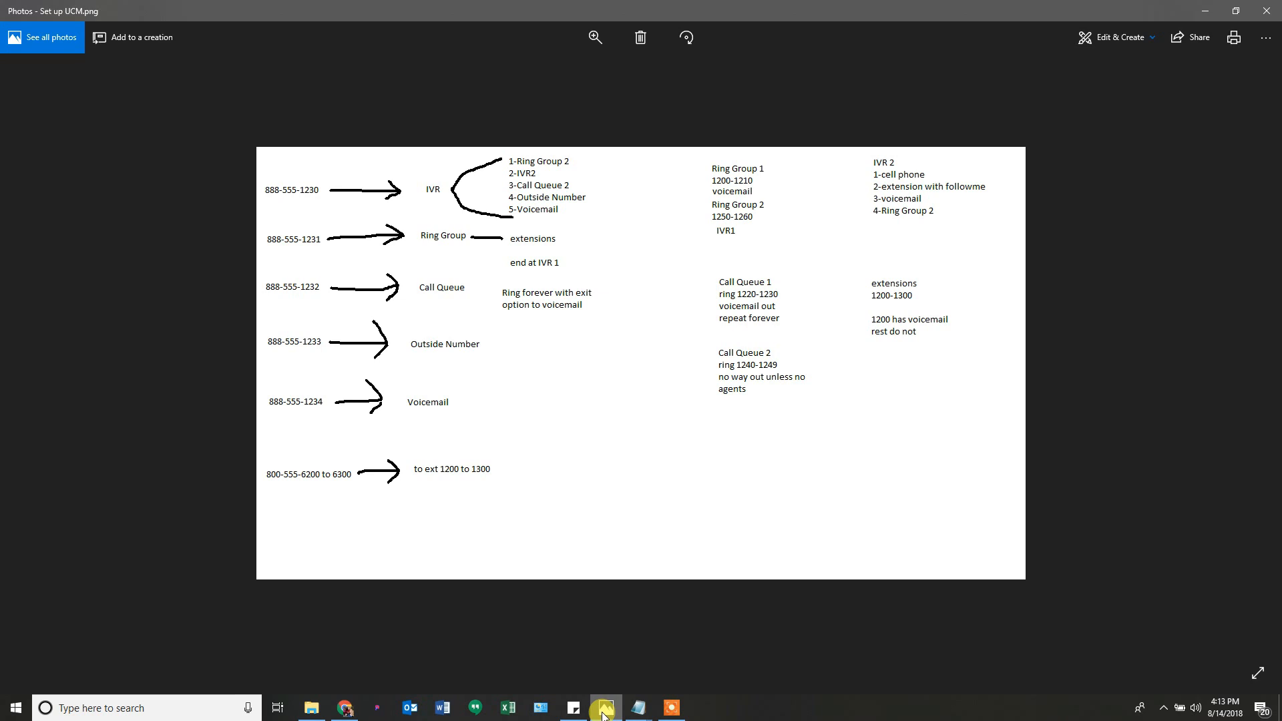
left_click(603, 712)
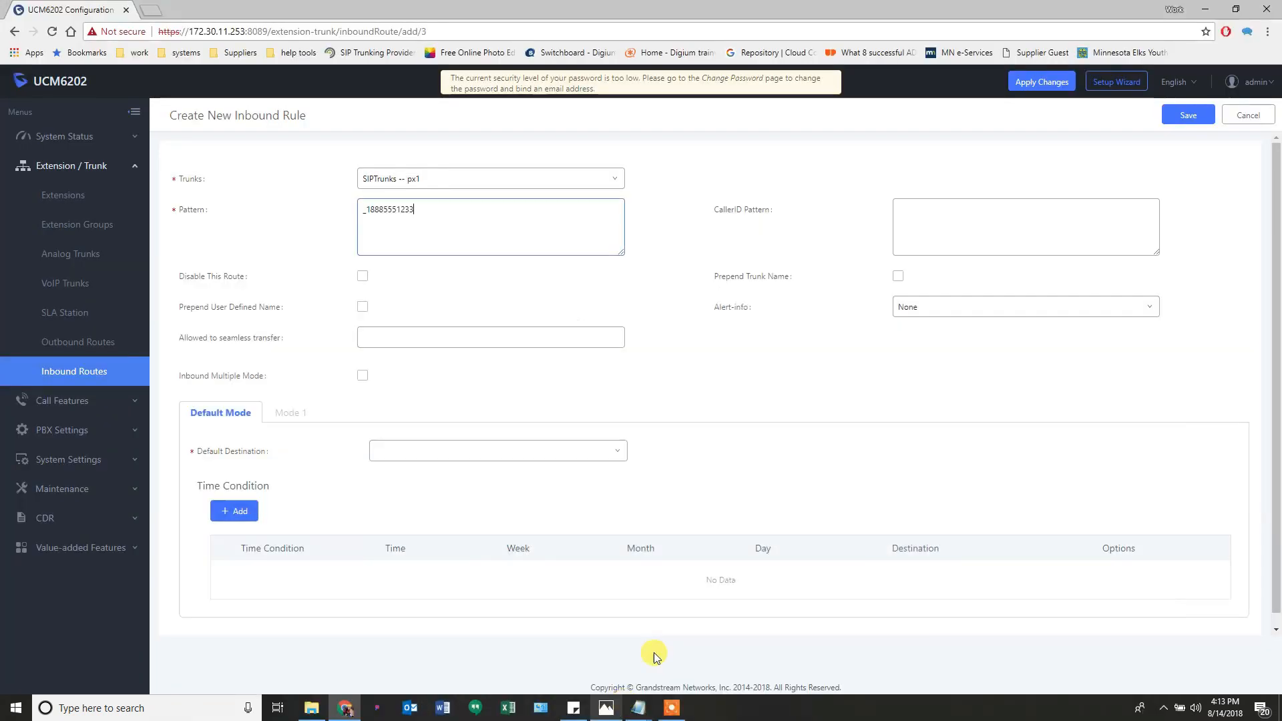
Set the default destination to External Number, enter the outside phone number with a leading 1, and save the rule.
left_click(418, 452)
scroll(429, 502, "down", 1)
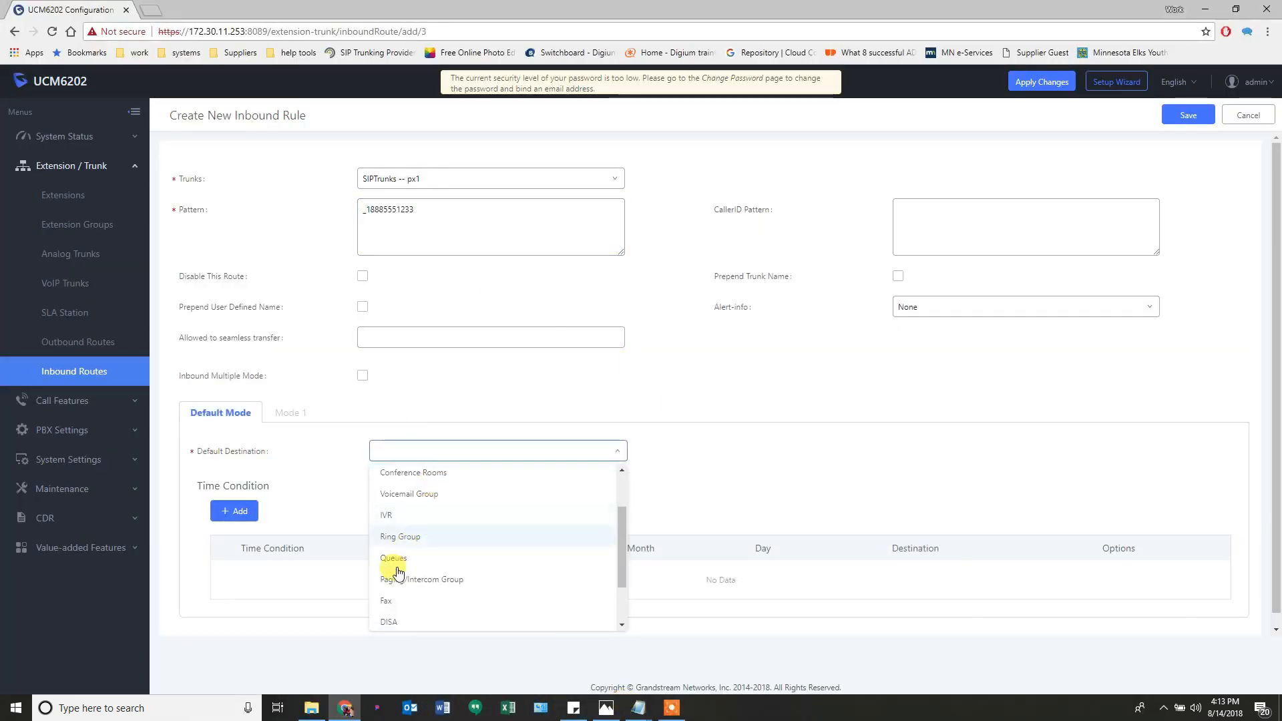
scroll(399, 573, "down", 1)
left_click(410, 604)
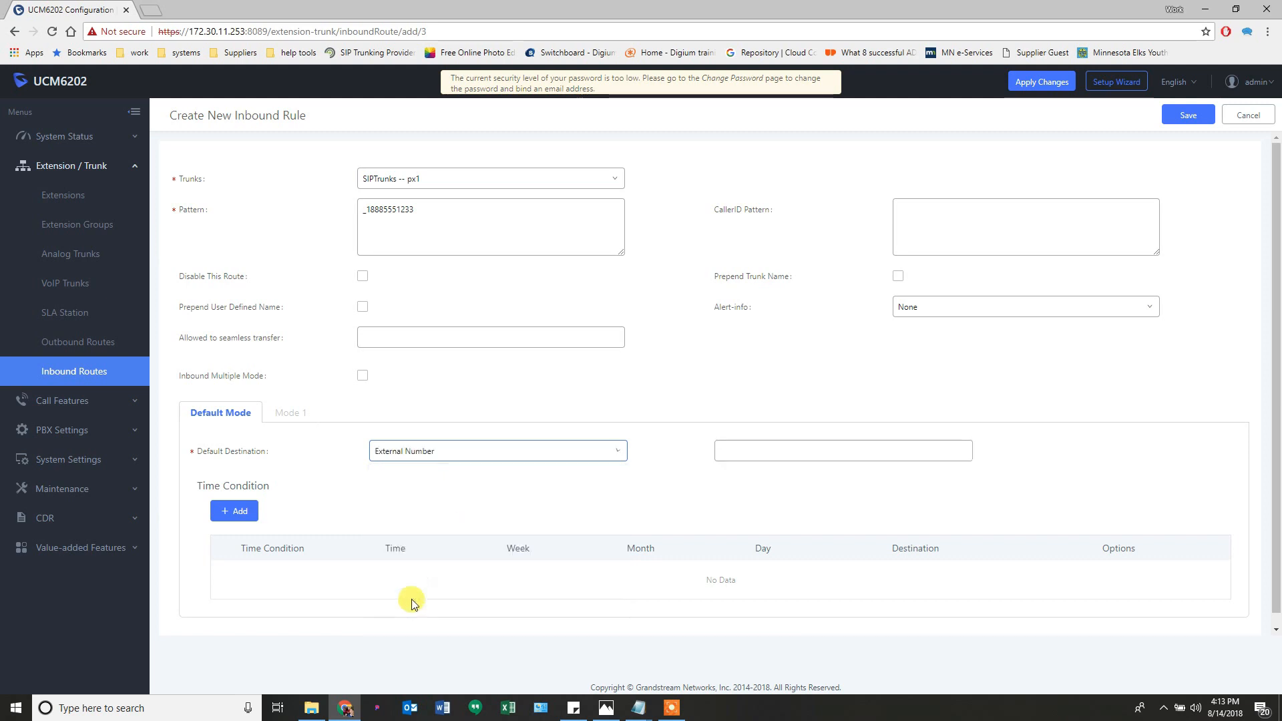
left_click(735, 452)
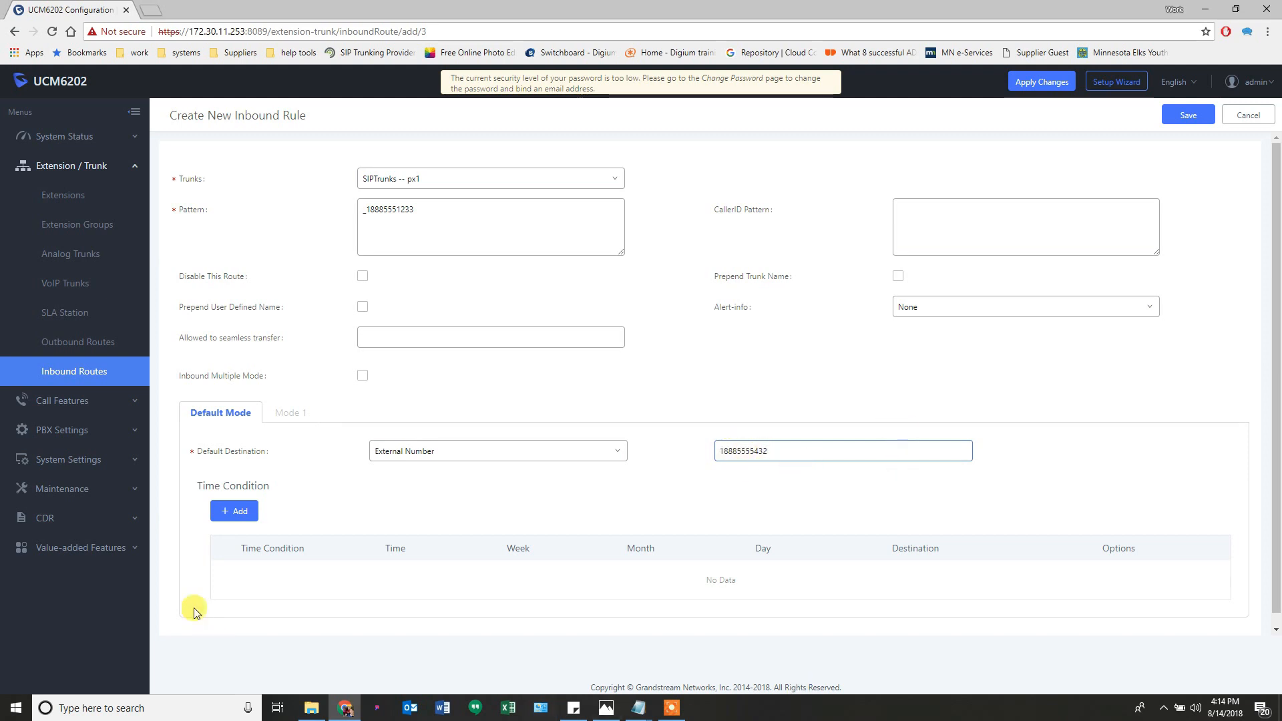
left_click(364, 212)
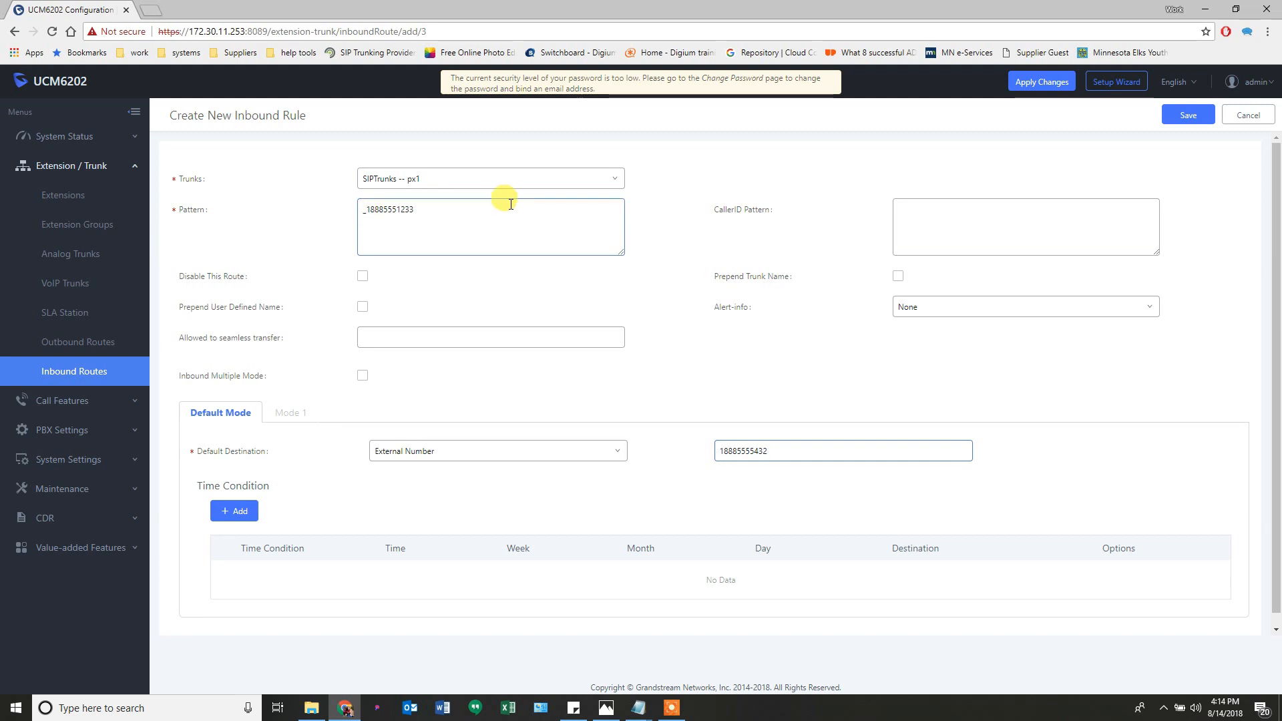
left_click(761, 444)
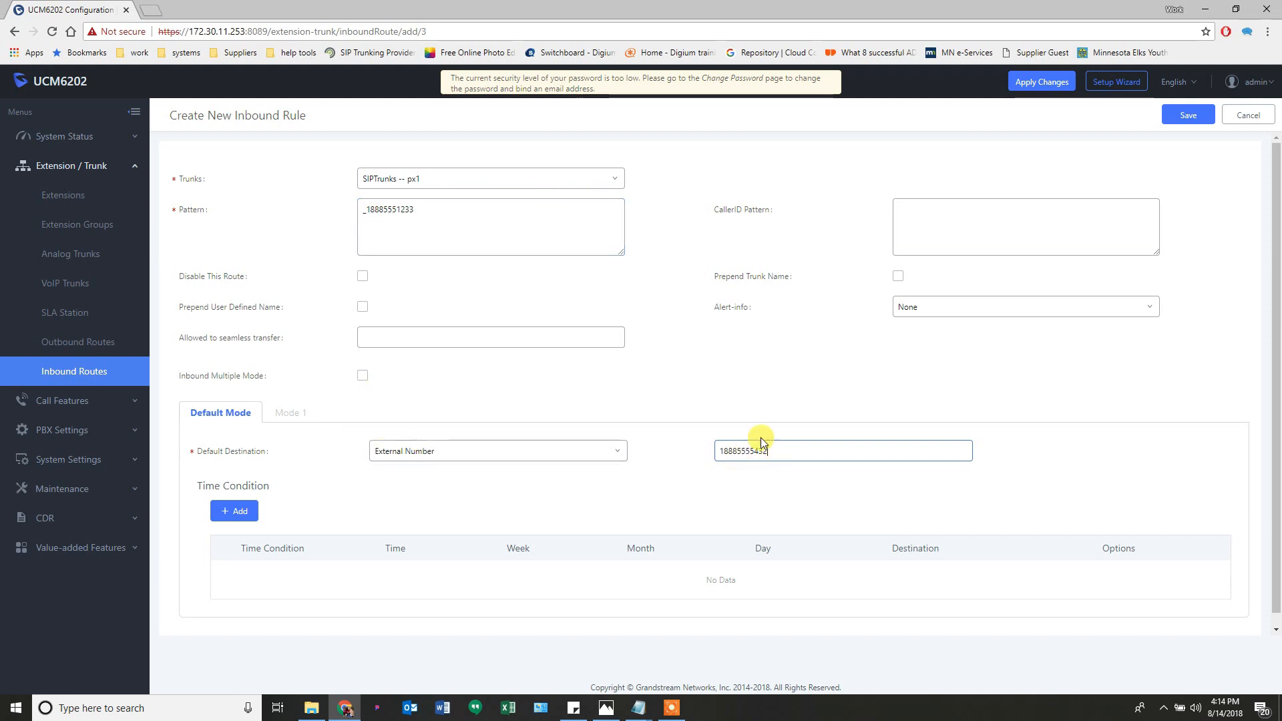
left_click(1188, 115)
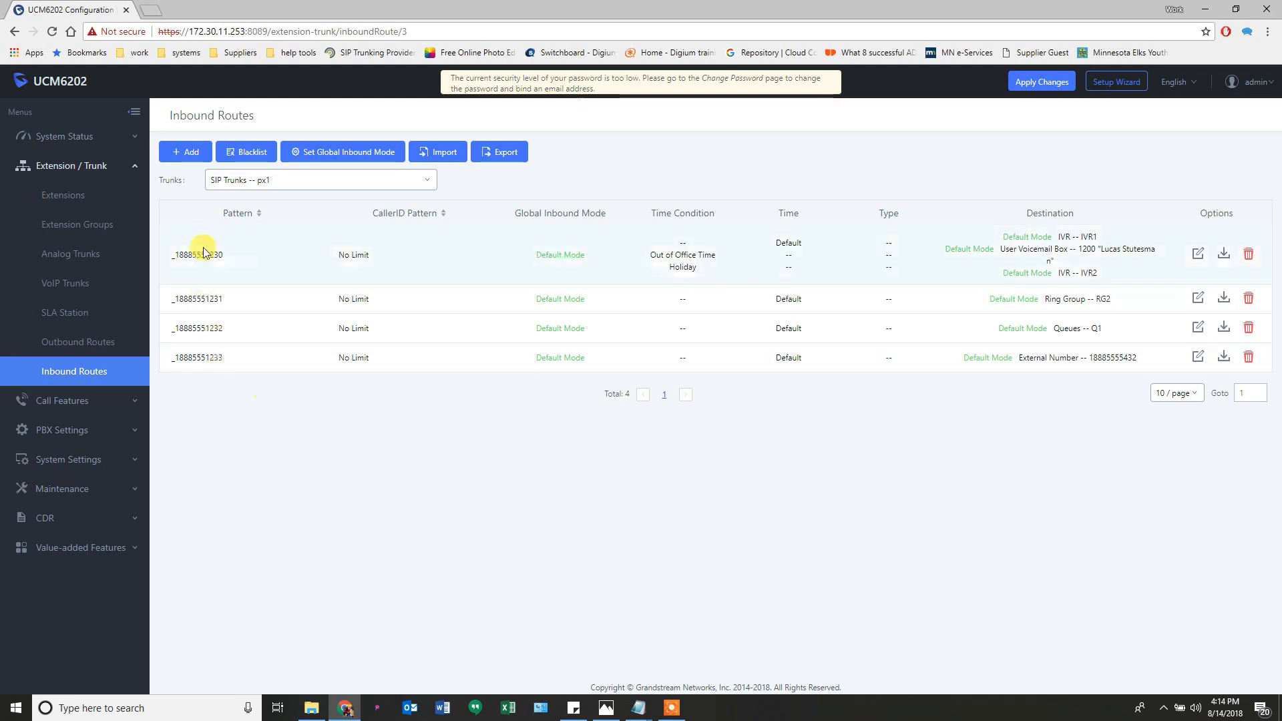
Start a further px1 inbound rule and enter the diagram's Voicemail line phone number, prefixed with _1, as its pattern.
left_click(191, 157)
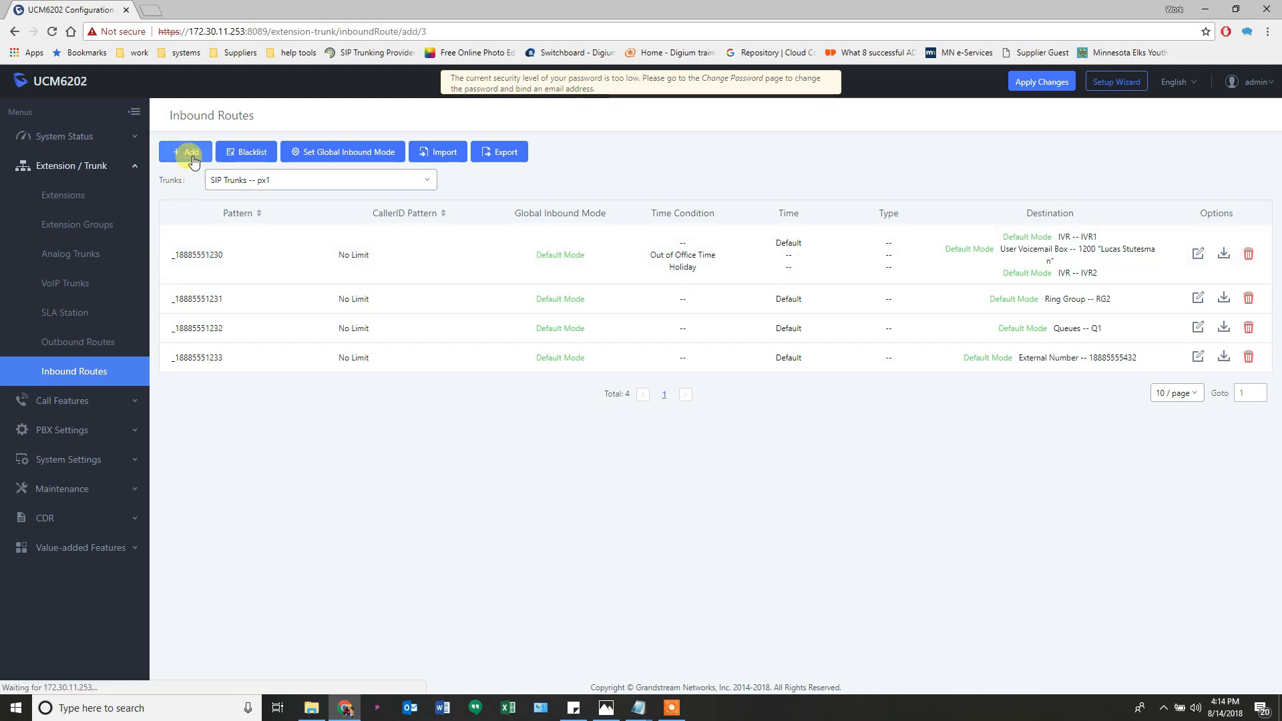
left_click(391, 227)
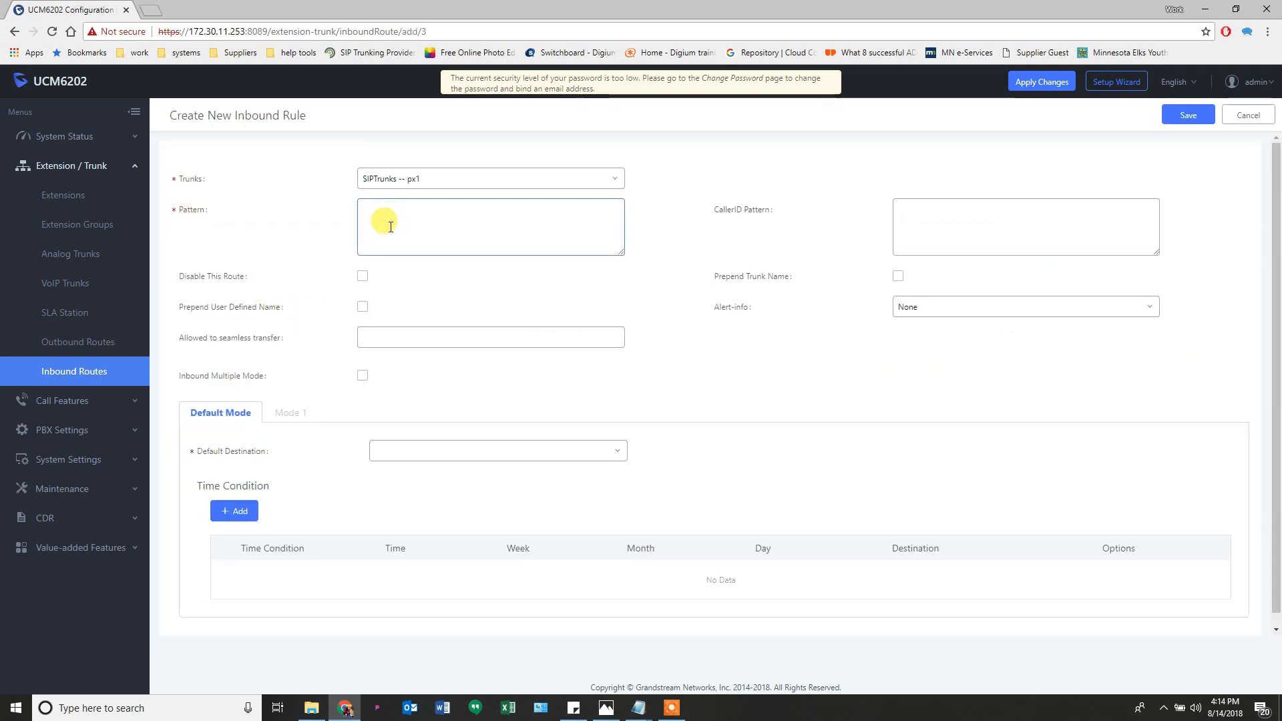
type("_18885551234")
Check the call-flow diagram, set the default destination to Voicemail for extension 1200, and save the rule.
left_click(606, 709)
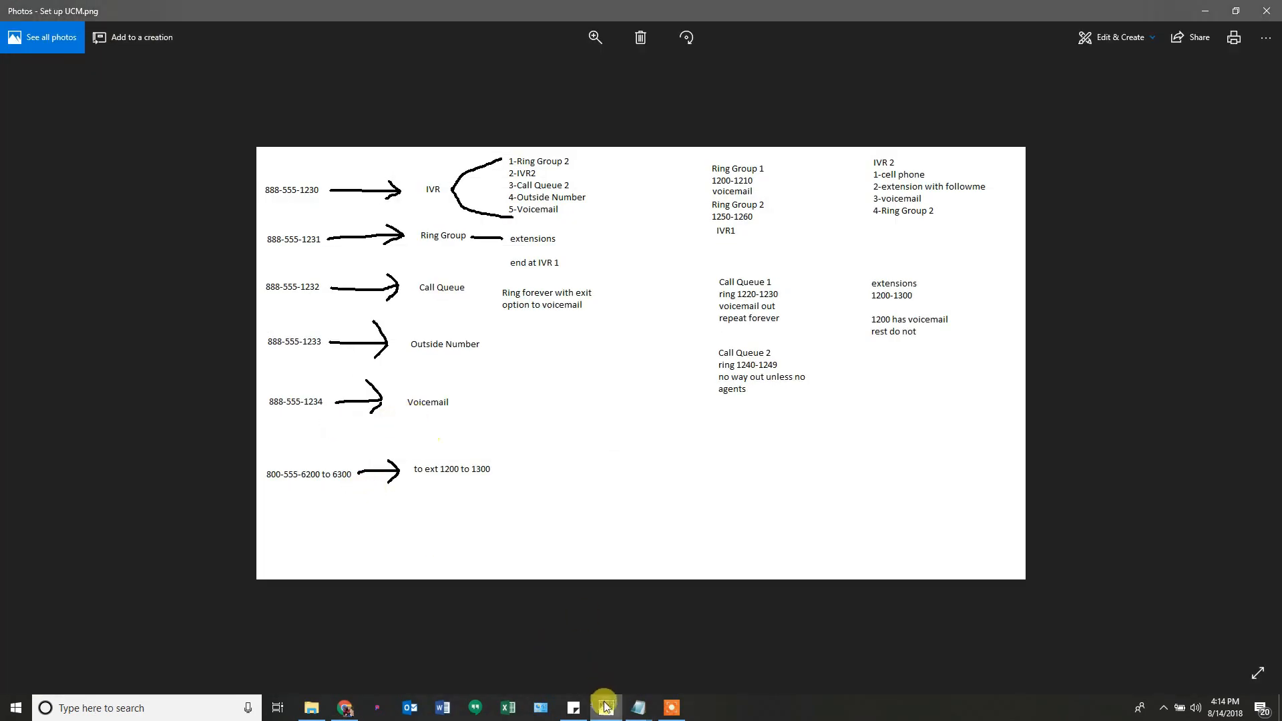
left_click(606, 707)
left_click(442, 453)
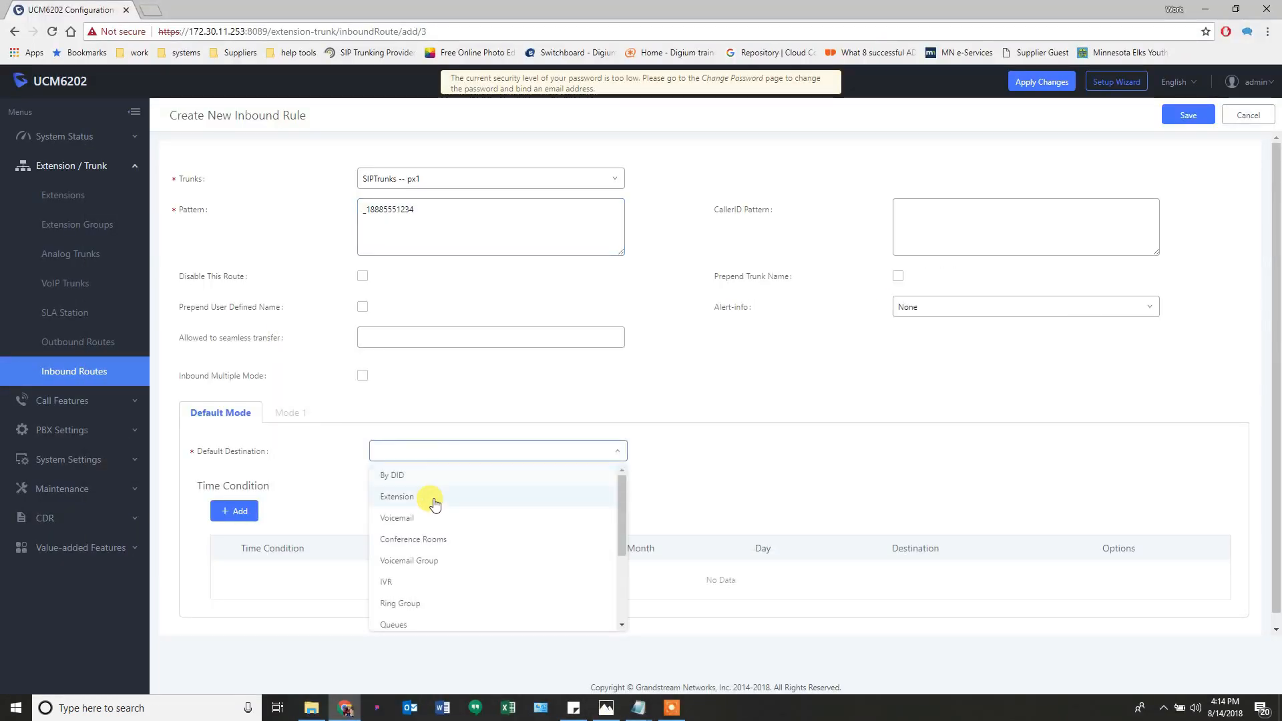
left_click(419, 518)
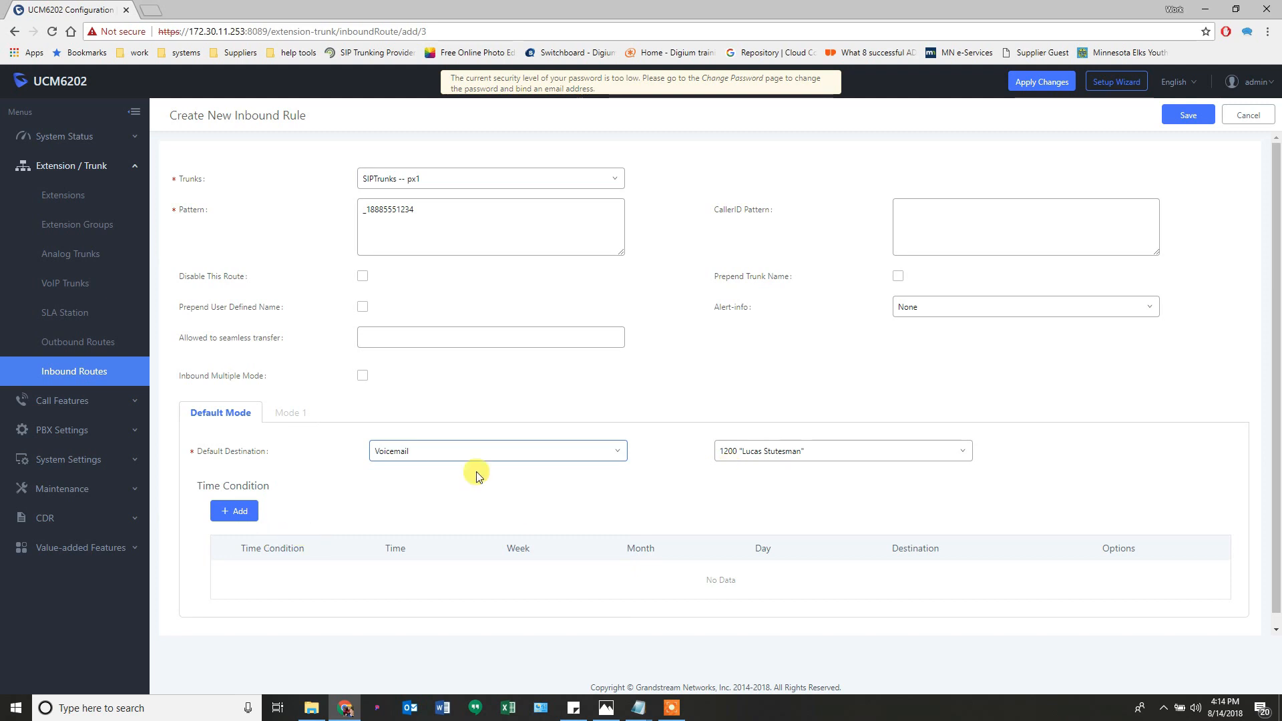
left_click(1188, 116)
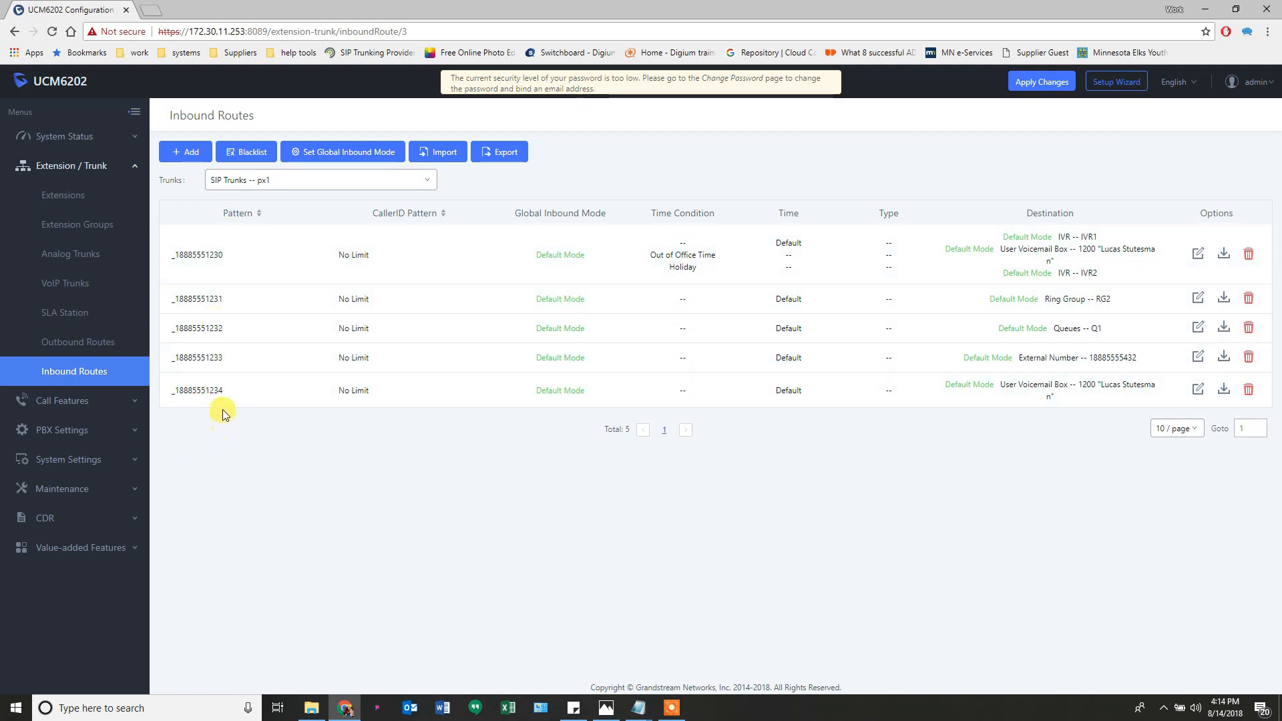
Sort the px1 inbound routes by pattern in descending and ascending order to review their sequence.
left_click(260, 213)
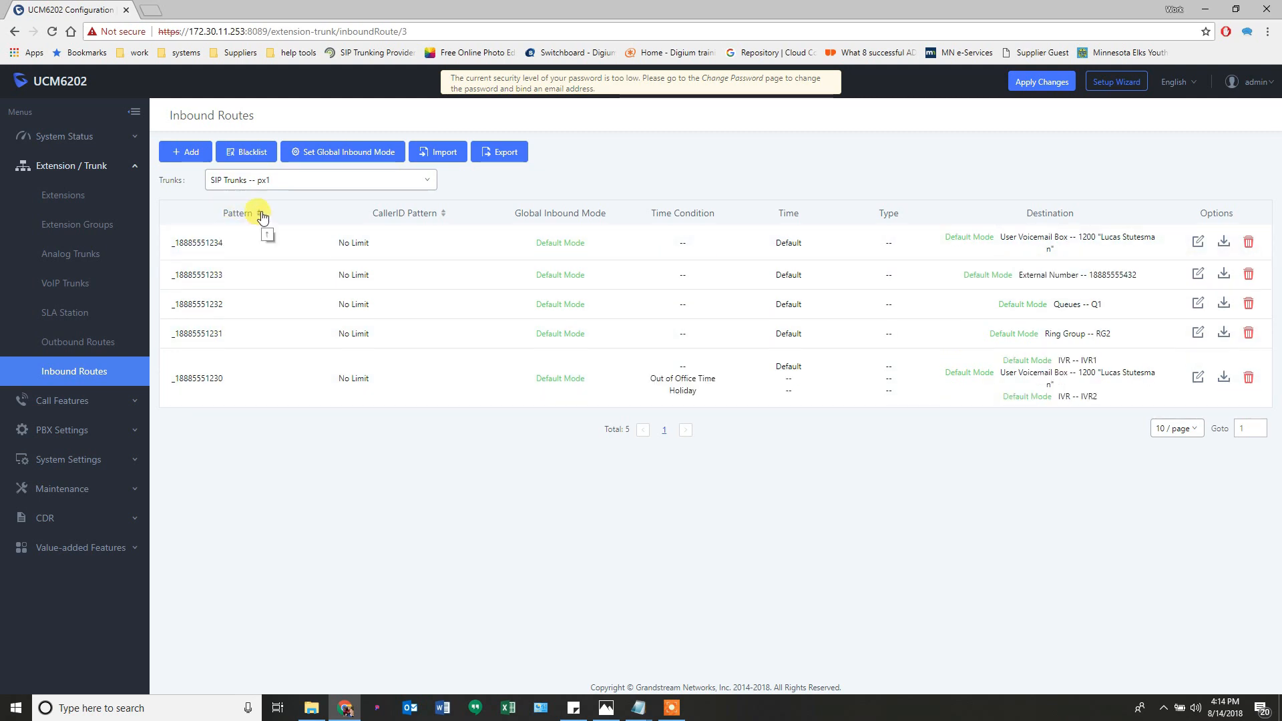
left_click(261, 214)
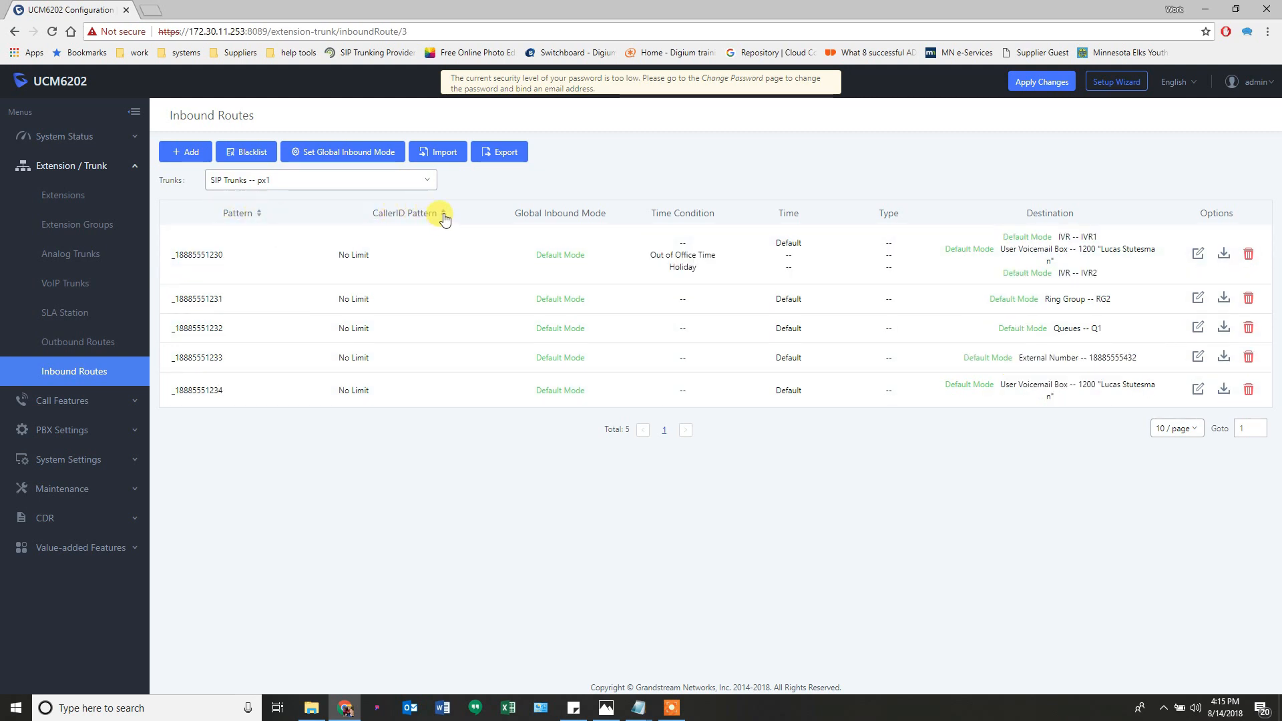
left_click(259, 214)
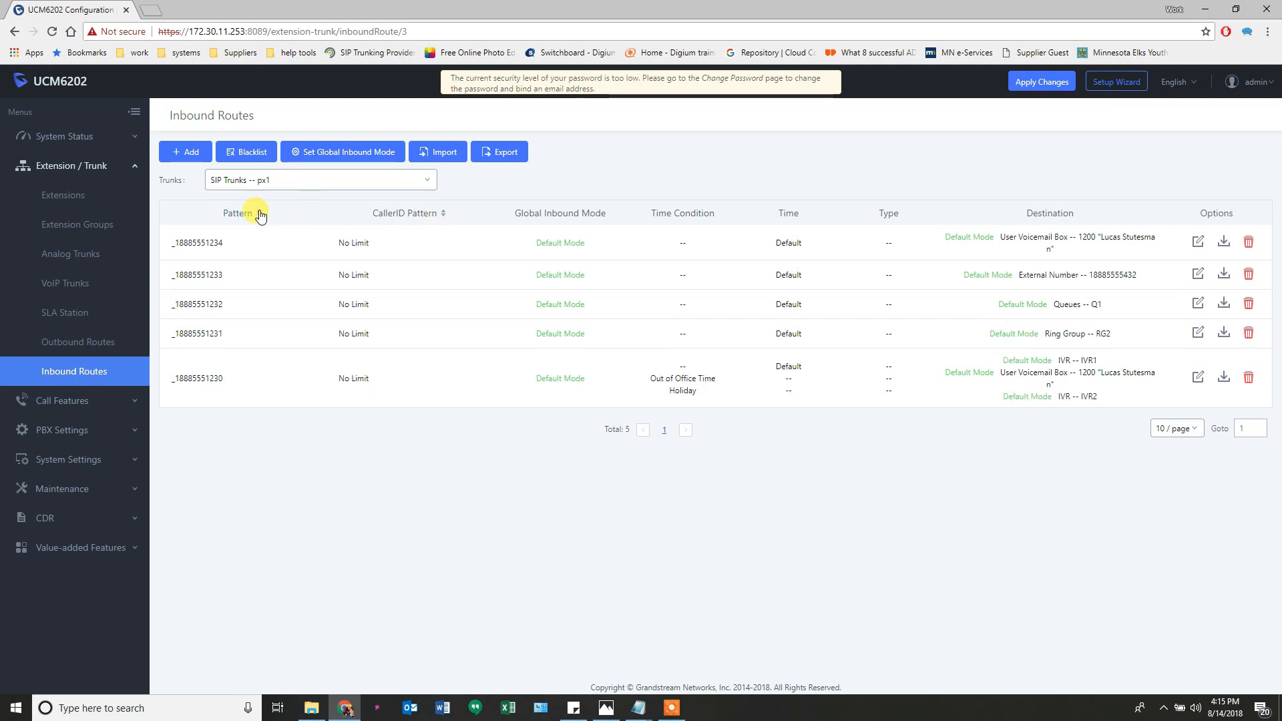
left_click(259, 214)
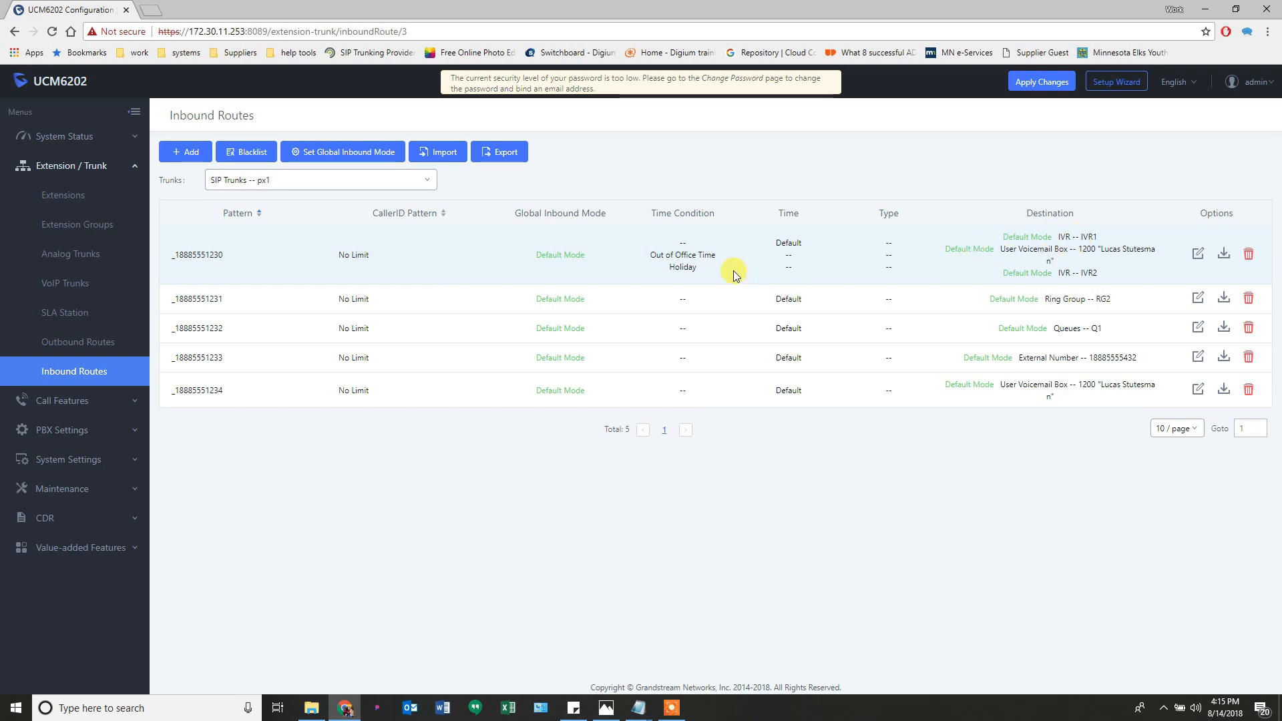
Review the time conditions and matching destinations of the first px1 inbound route, including Out of Office Time and Holiday.
left_click_drag(662, 257, 711, 256)
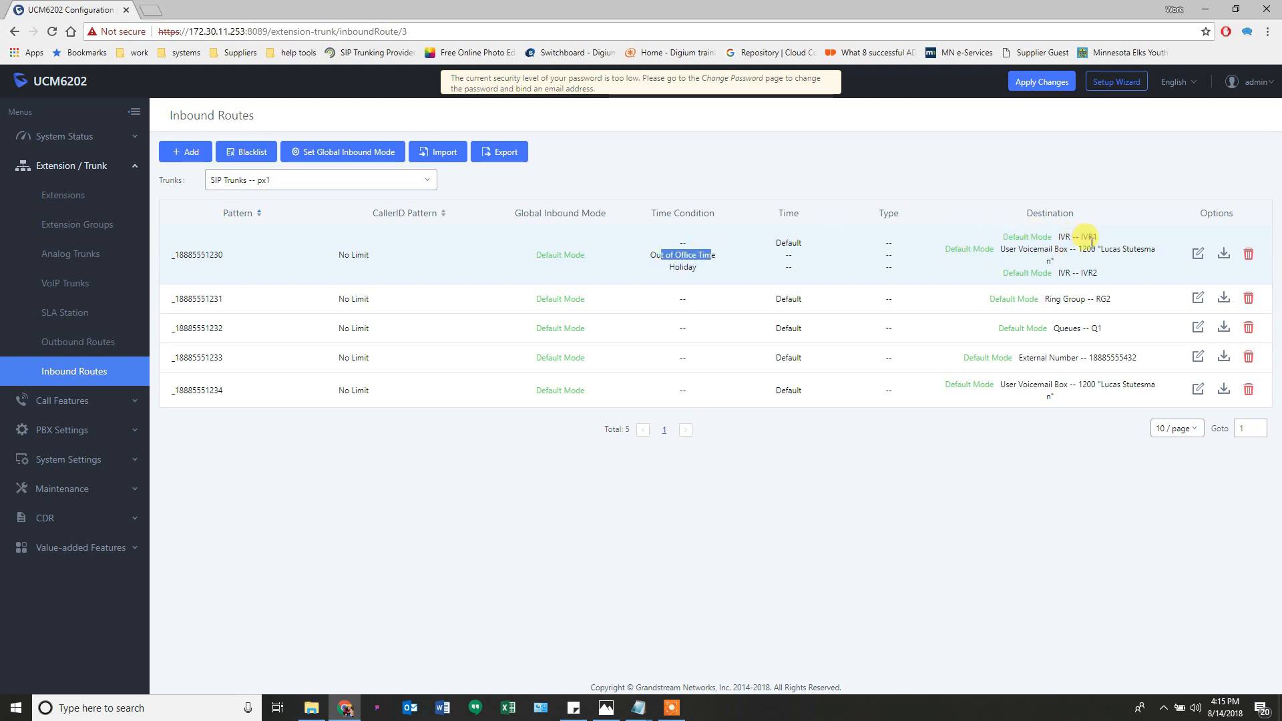
left_click_drag(674, 267, 713, 266)
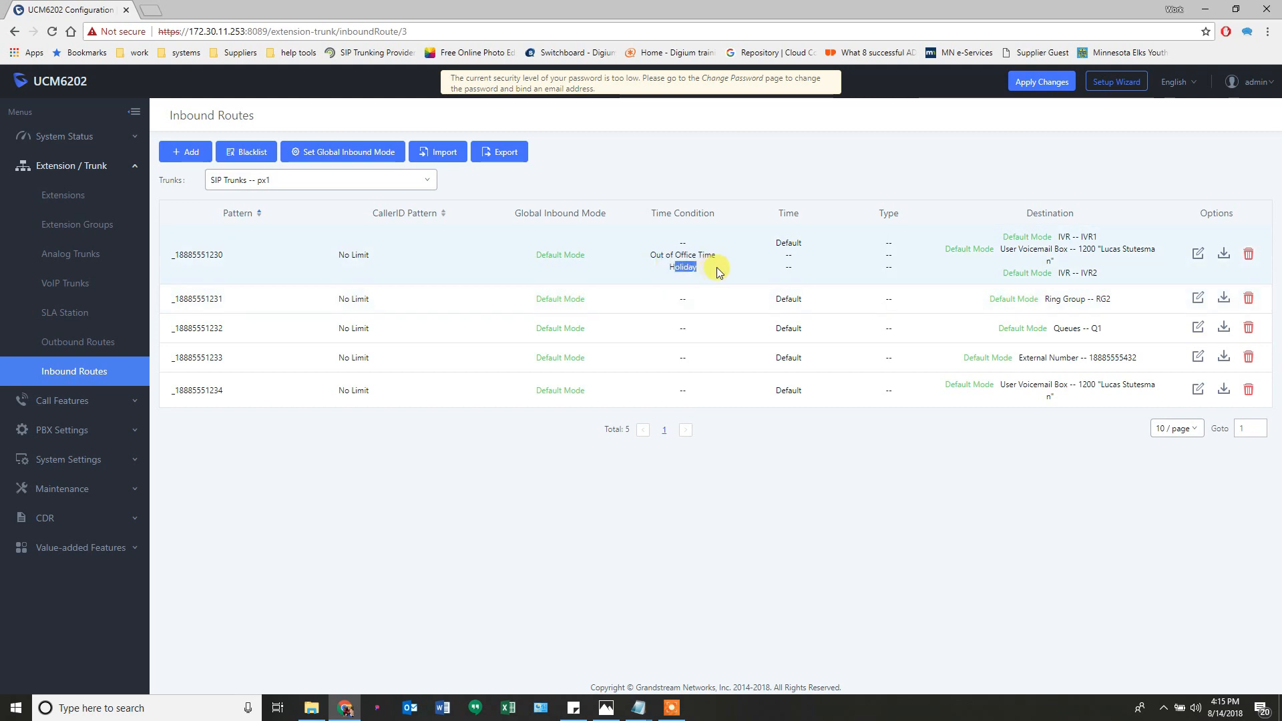
left_click_drag(1075, 273, 1099, 273)
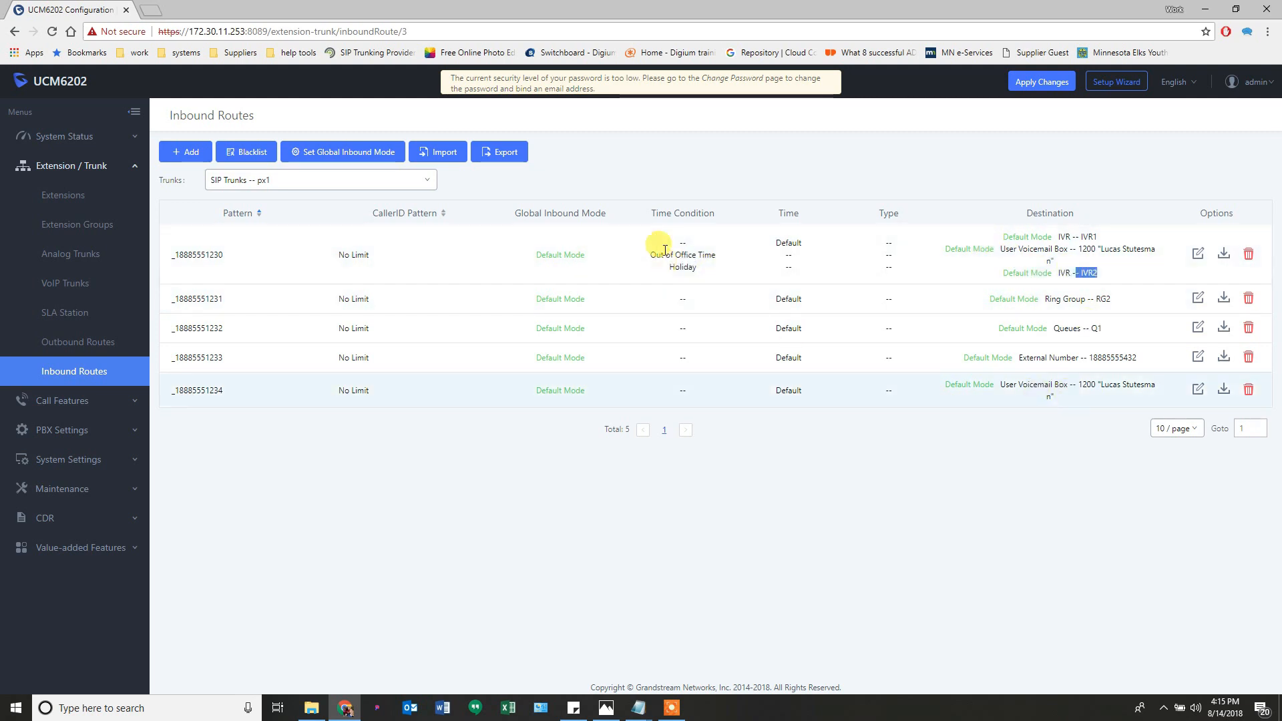
left_click_drag(696, 238, 1010, 265)
left_click(482, 233)
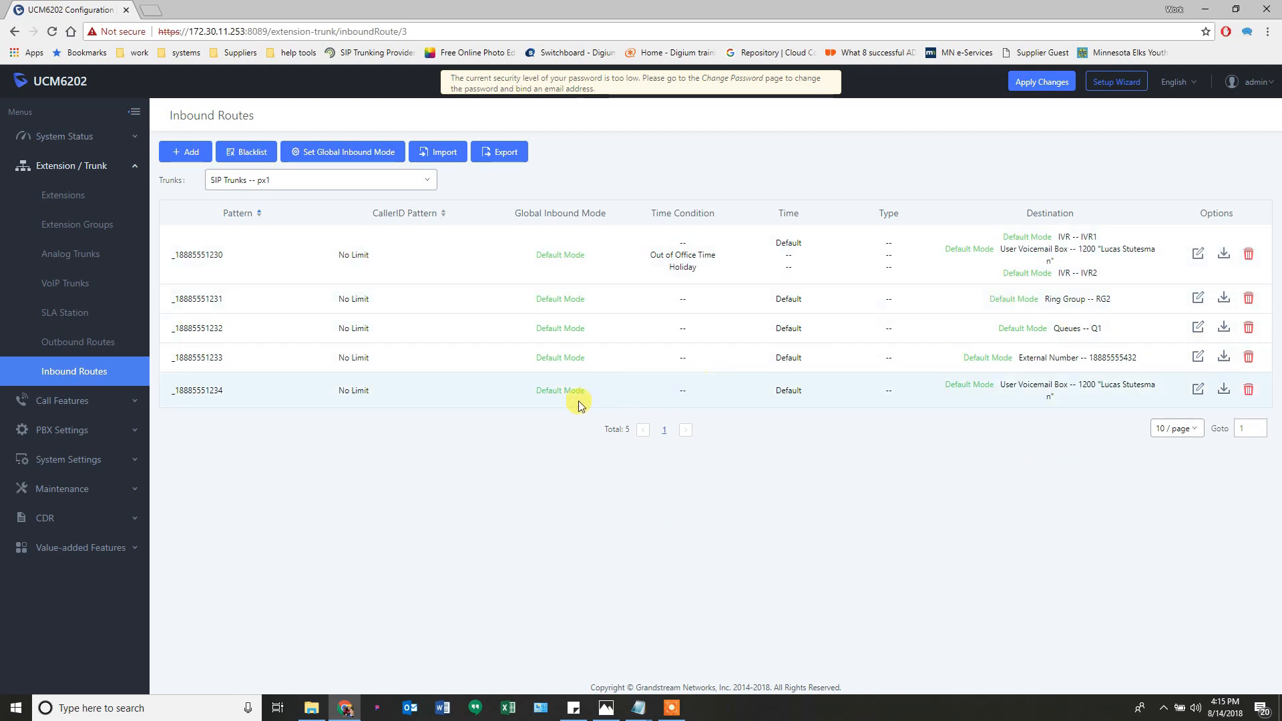
Check the call-flow diagram for the phone number range that maps directly to extensions 1200 to 1300.
mouse_move(609, 715)
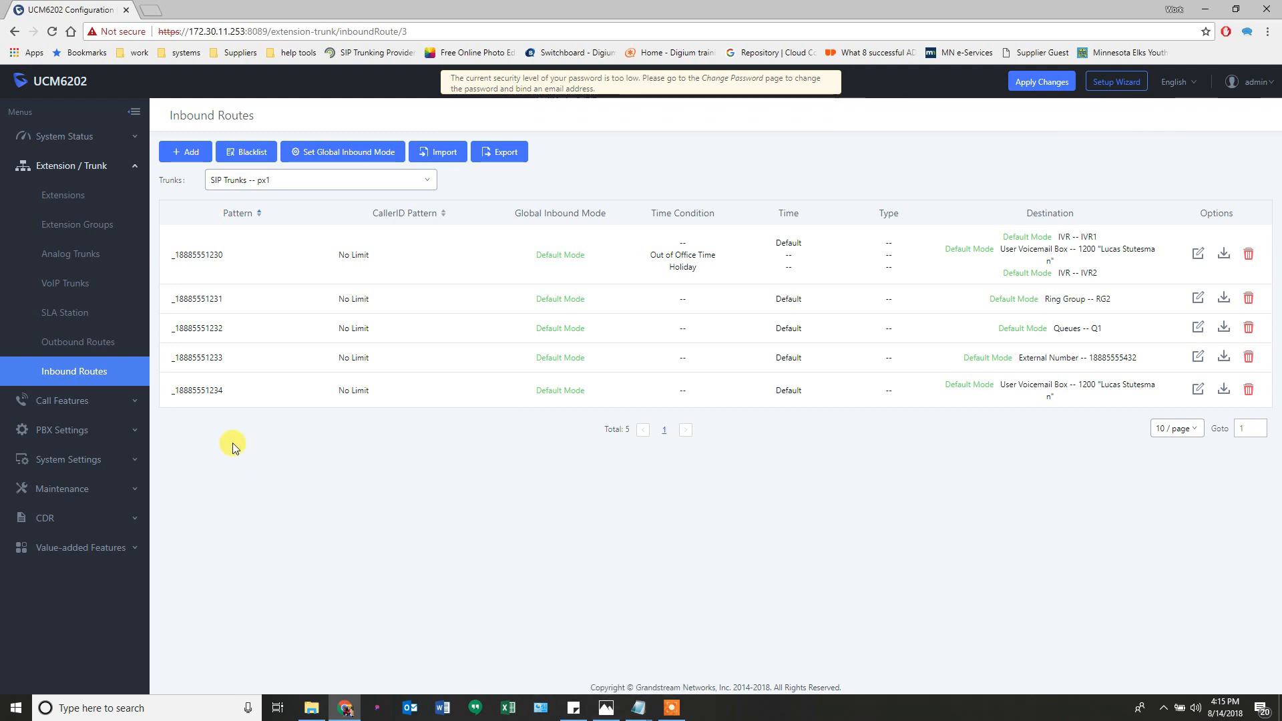
left_click(606, 708)
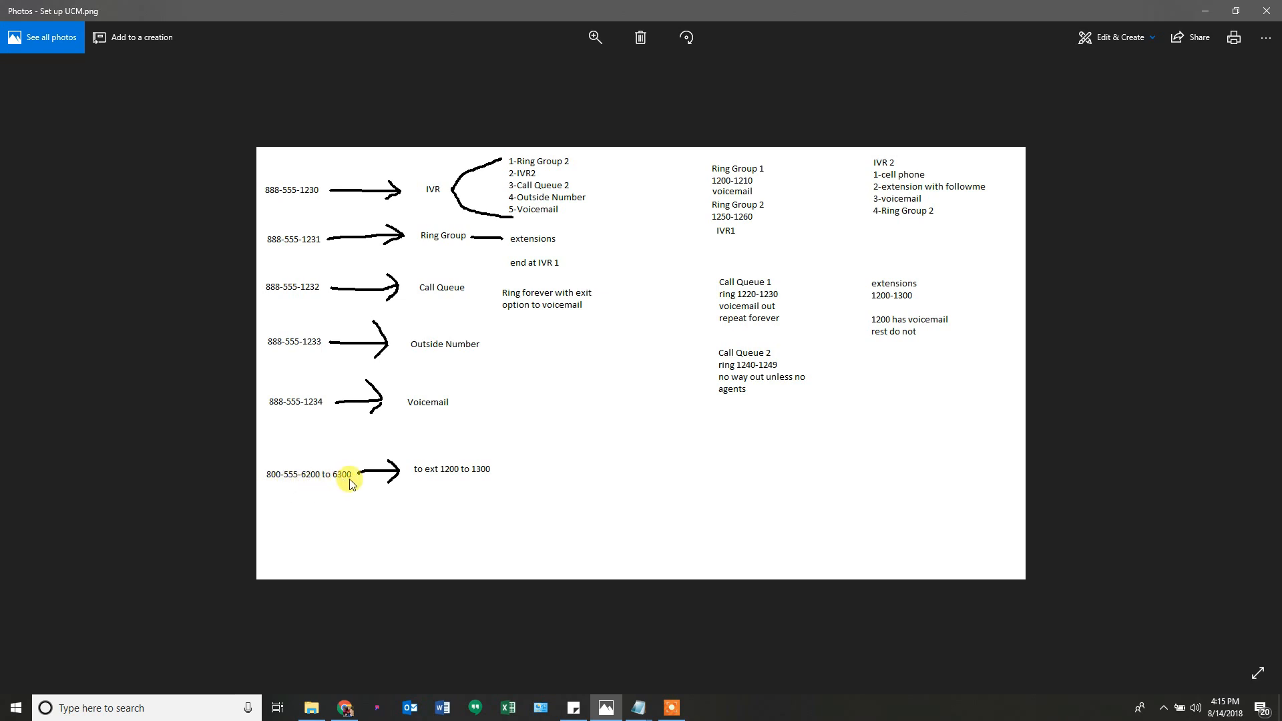
mouse_move(613, 715)
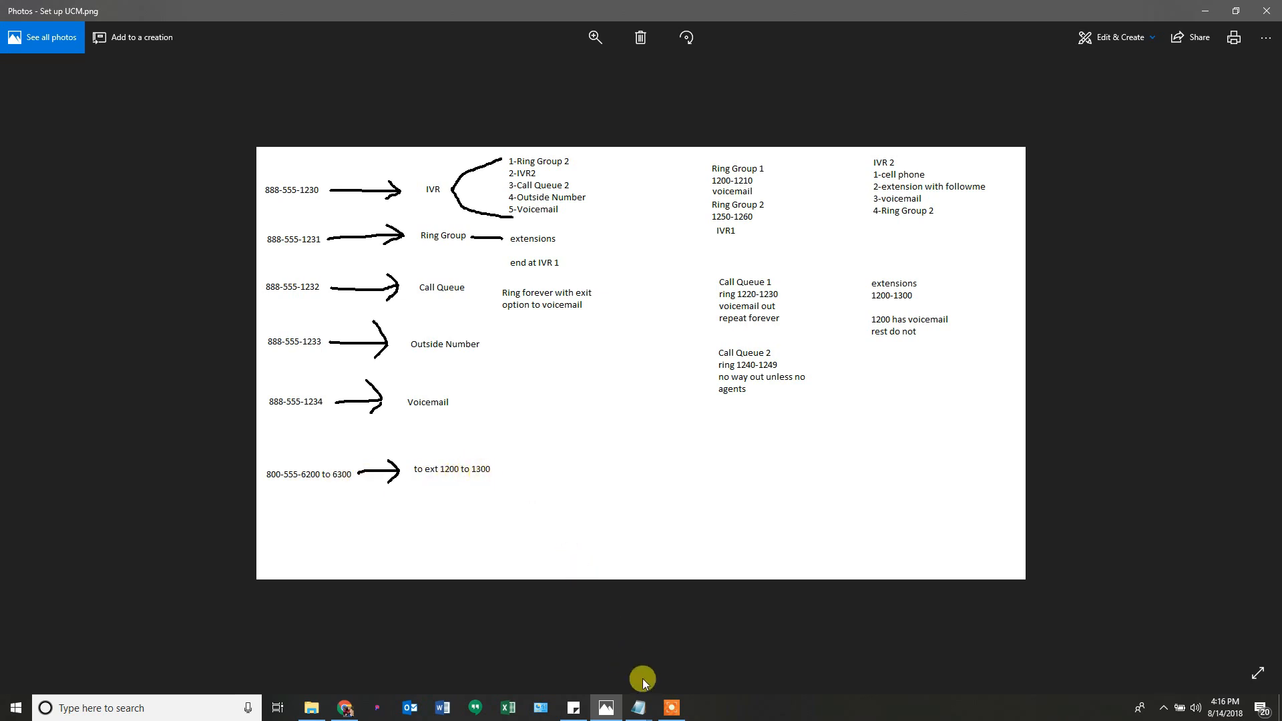
left_click(607, 708)
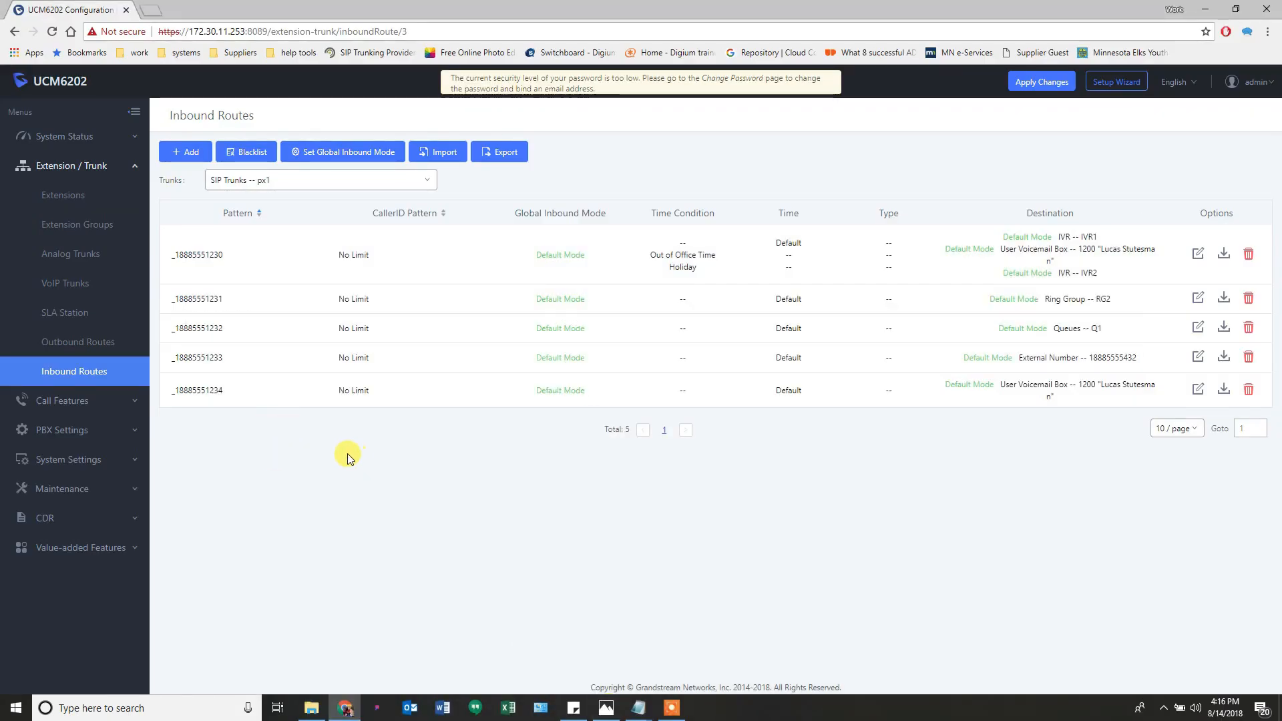
Start a new px1 inbound rule and enter _18885556xxx as its wildcard pattern.
left_click(187, 153)
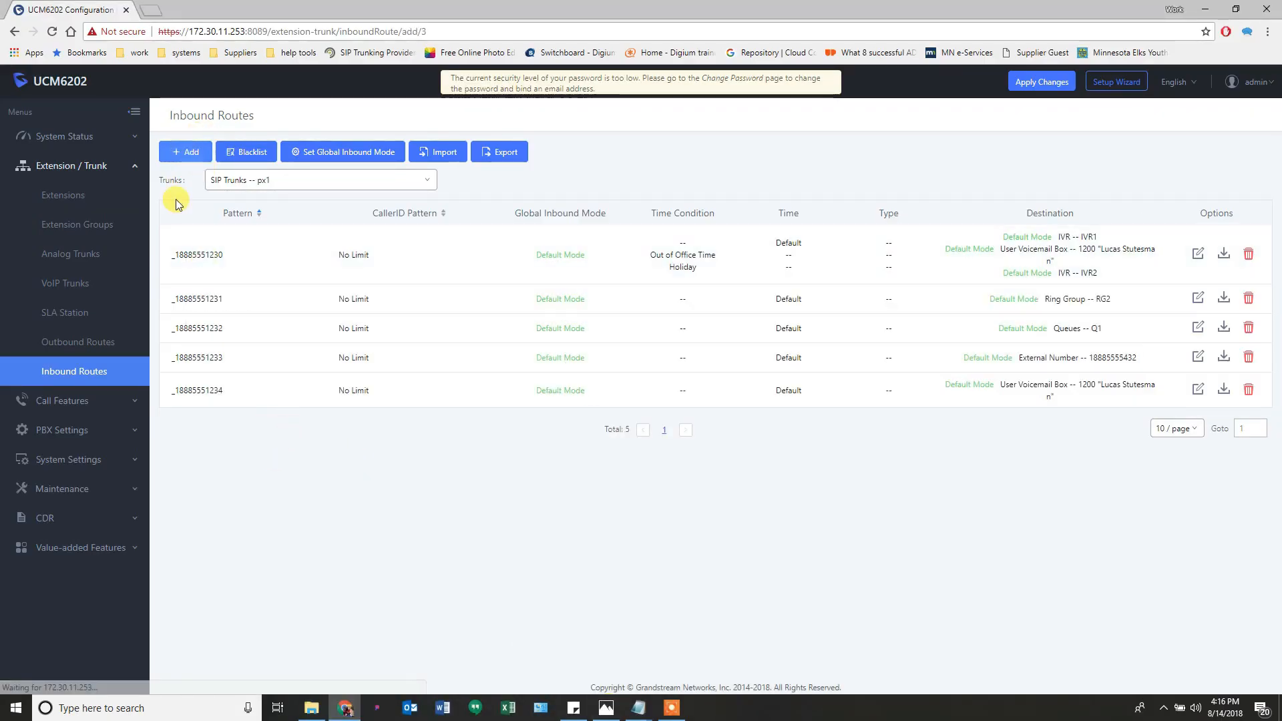
left_click(414, 235)
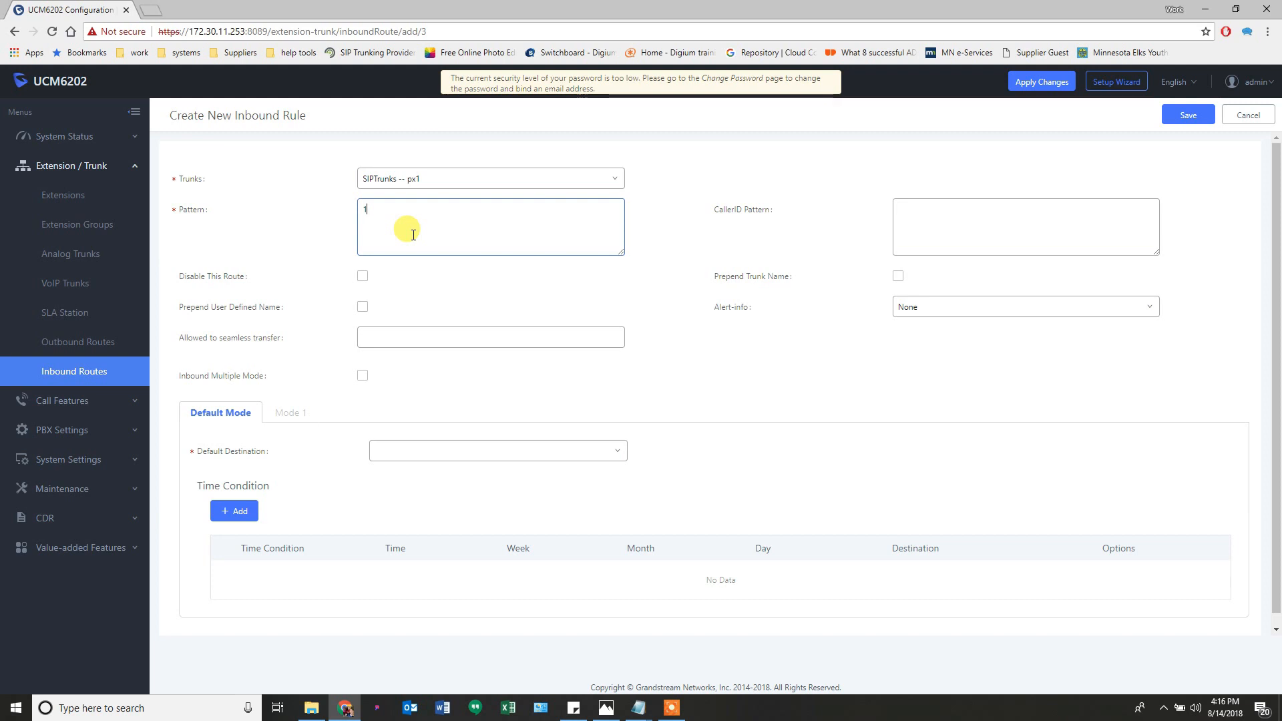
type("1")
key("BackSpace")
type("_18885556xxx")
left_click_drag(402, 210, 413, 210)
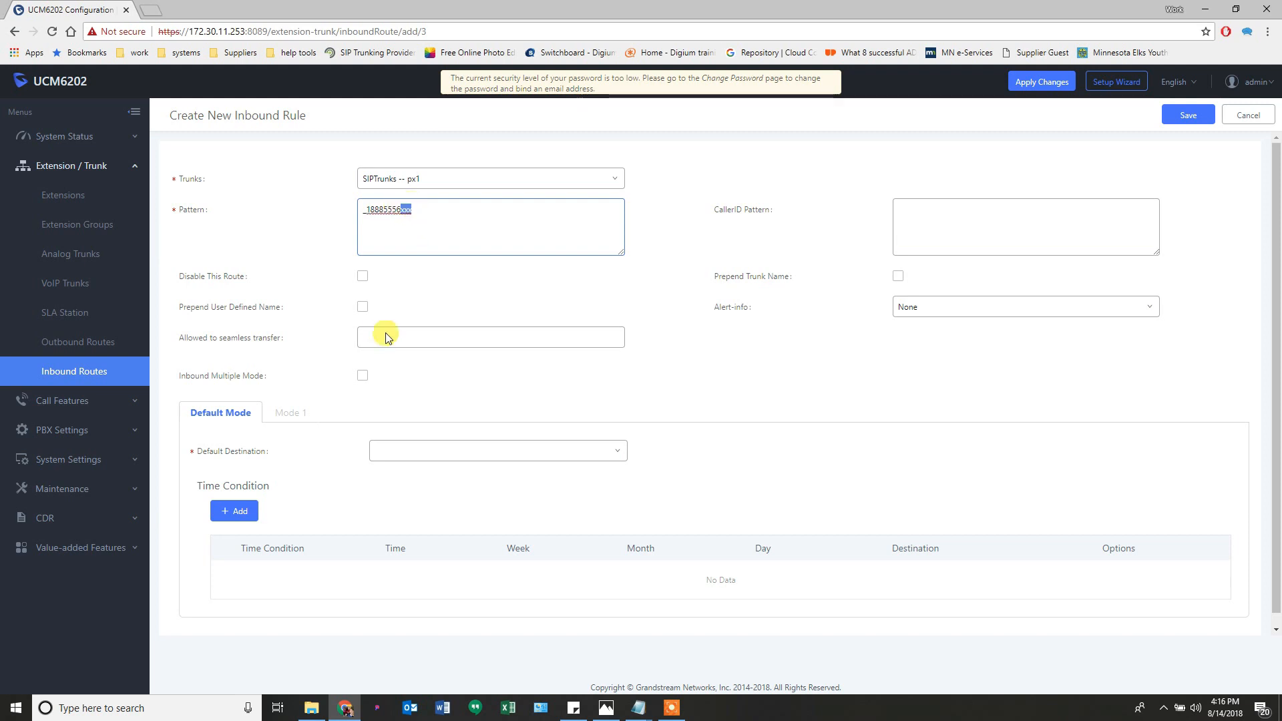
Check the number range in the call-flow diagram and correct the rule's pattern to _18005556xxx.
left_click(606, 709)
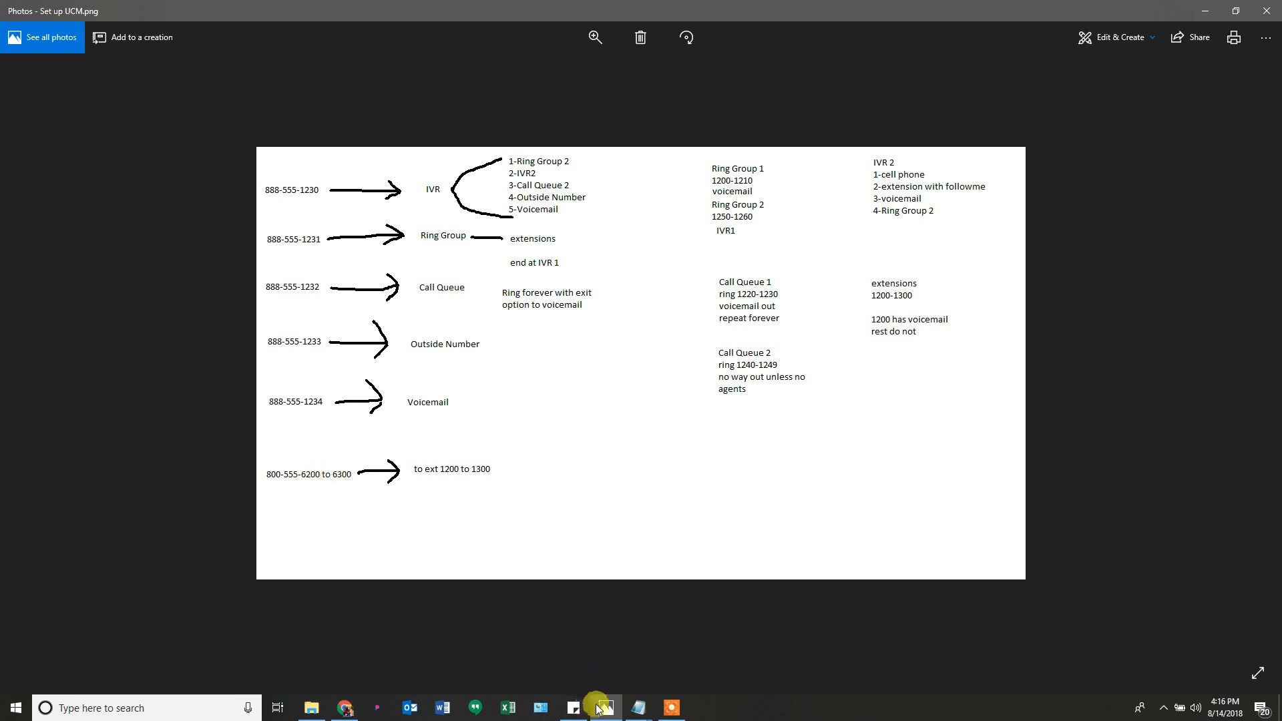
left_click(345, 708)
left_click(386, 210)
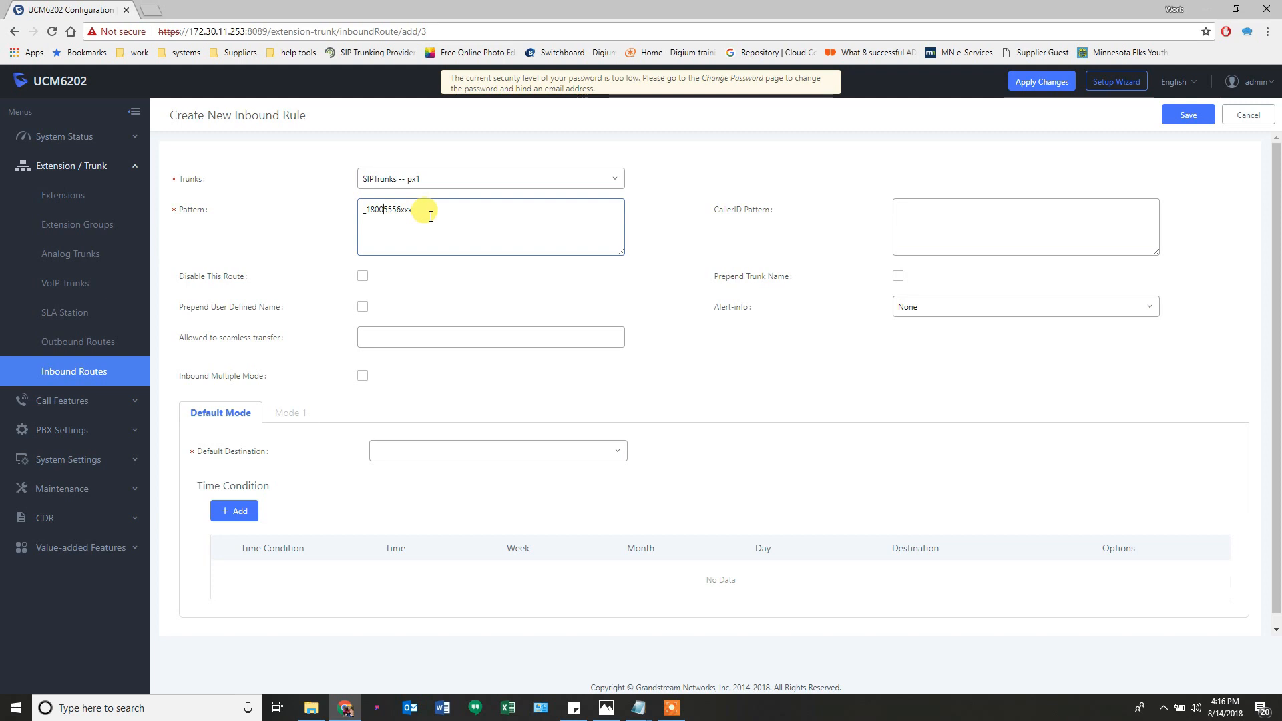
Set the default destination to By DID and review the allowed DID destinations, keeping only Extension selected.
left_click(440, 458)
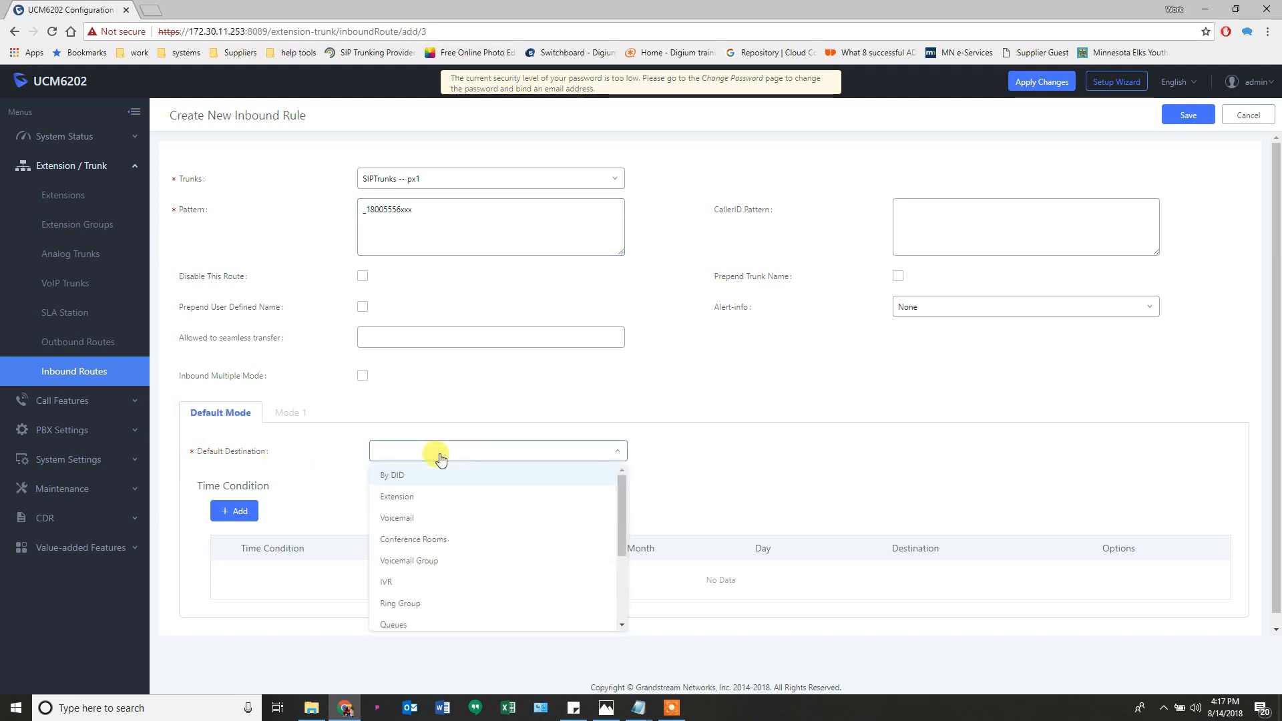
left_click(394, 476)
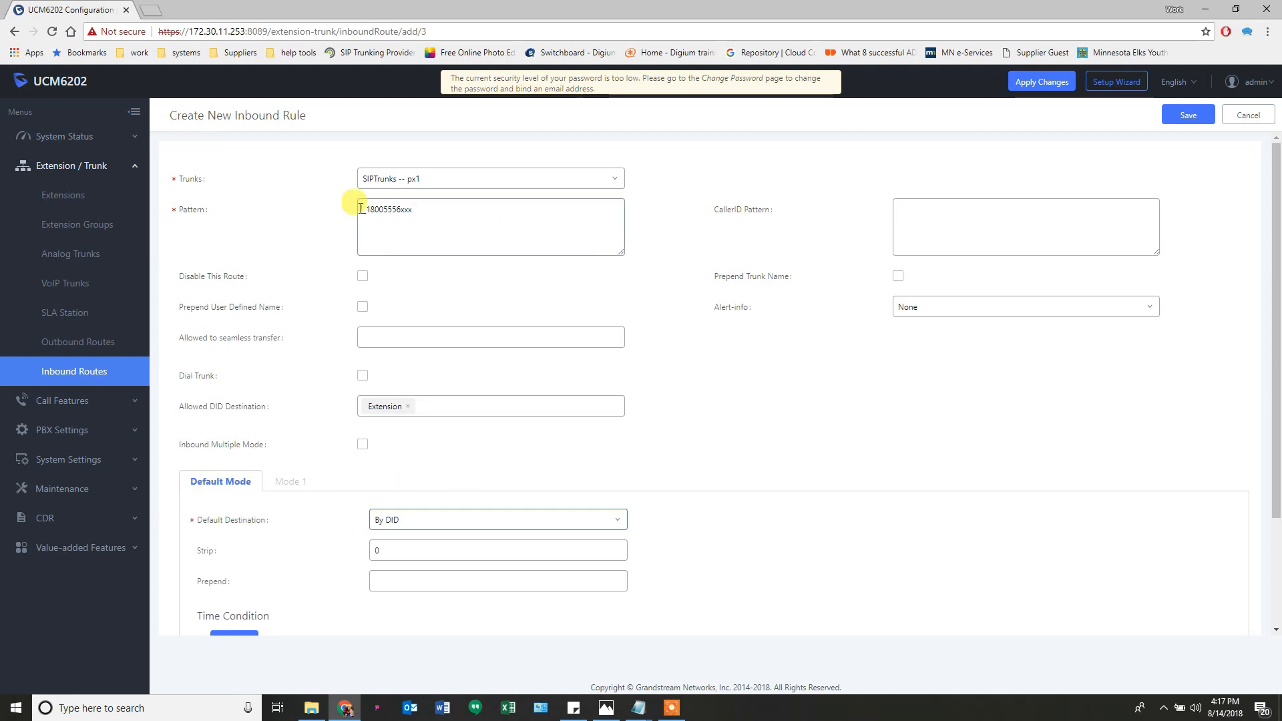
mouse_move(209, 410)
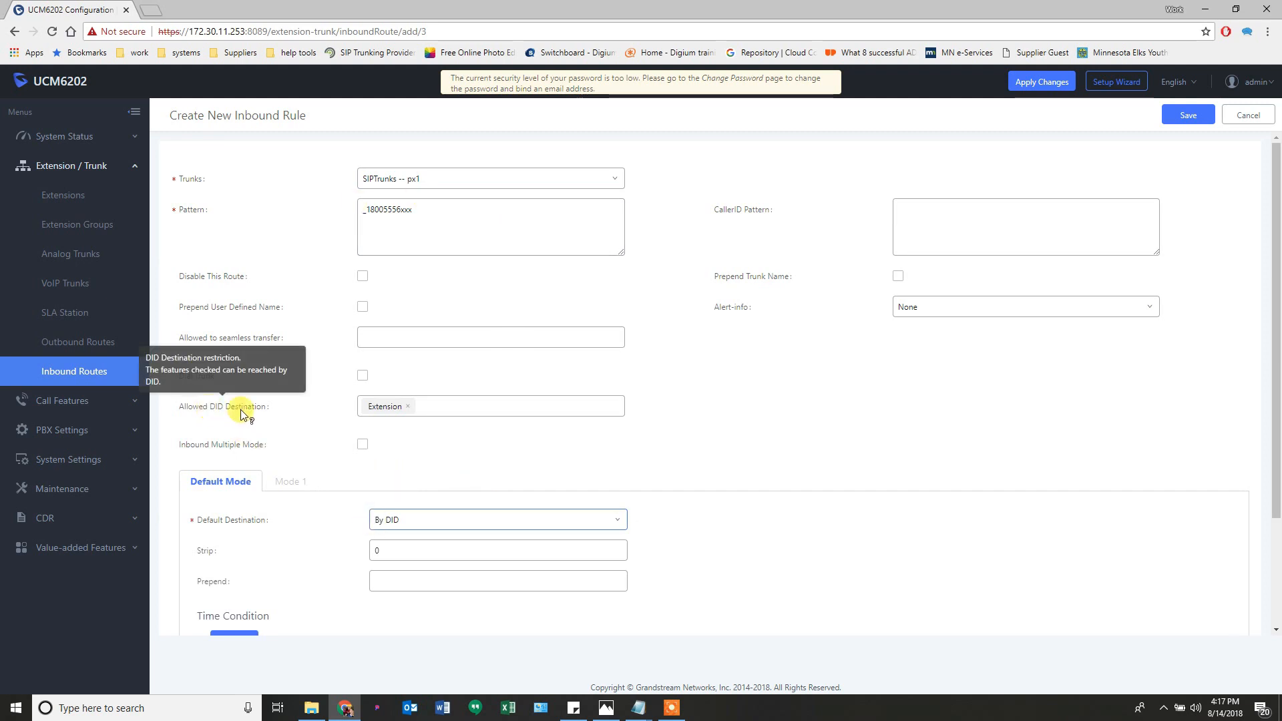
left_click(460, 408)
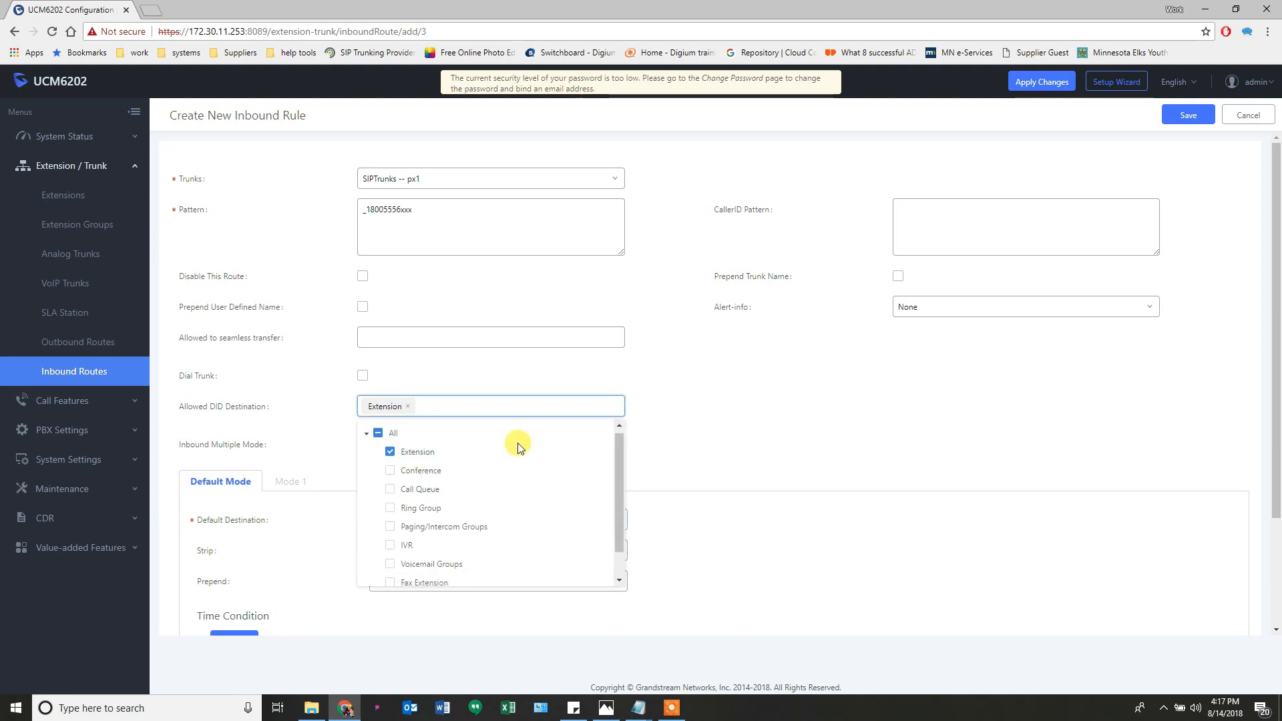
scroll(521, 447, "down", 1)
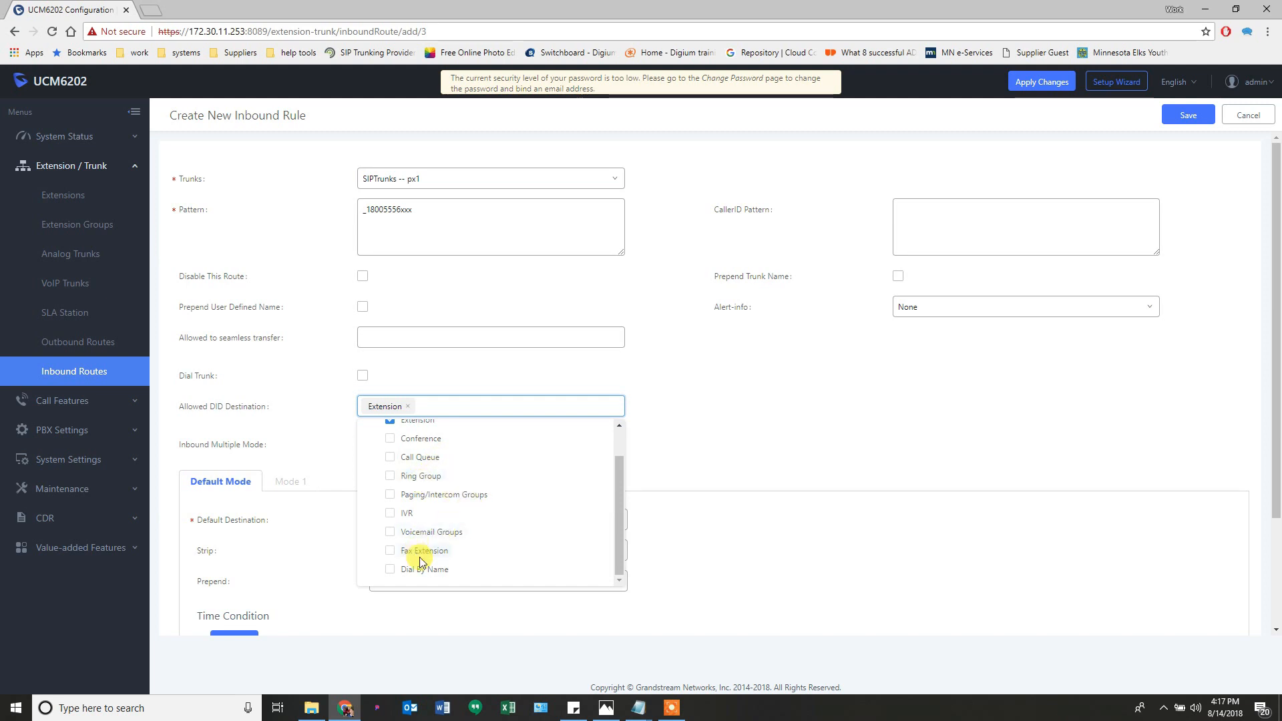
scroll(420, 554, "up", 1)
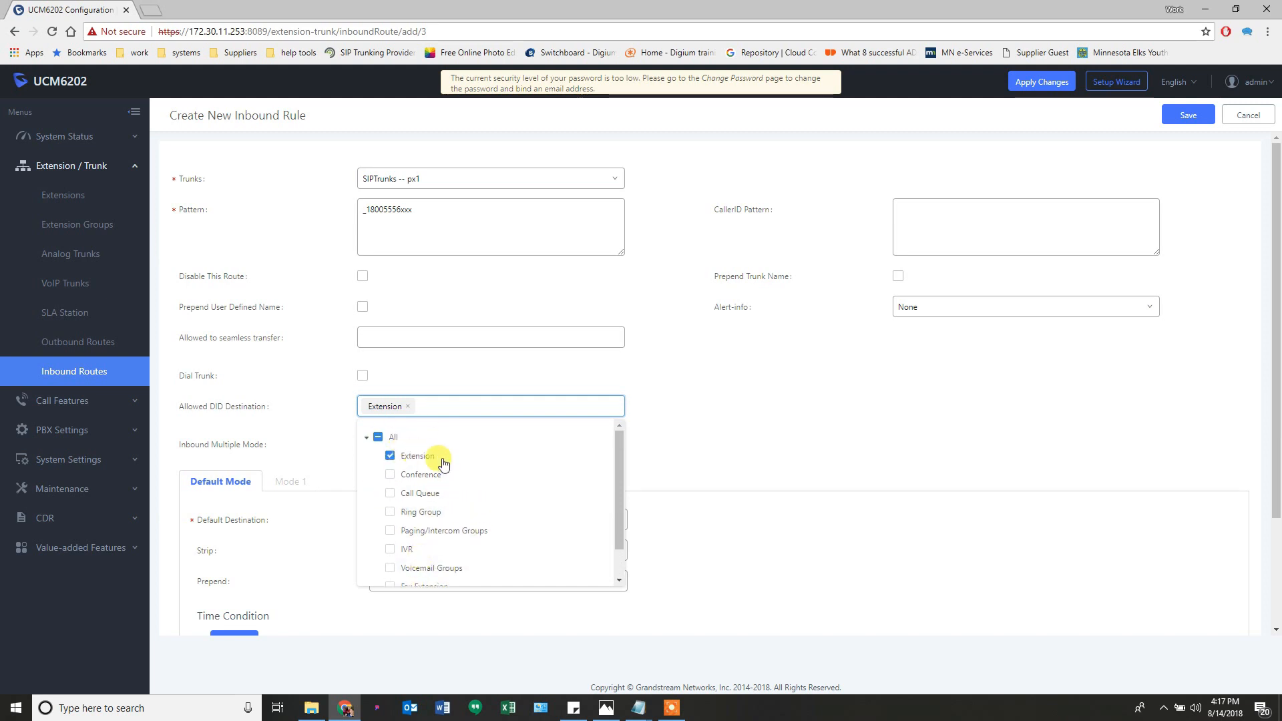
left_click(484, 374)
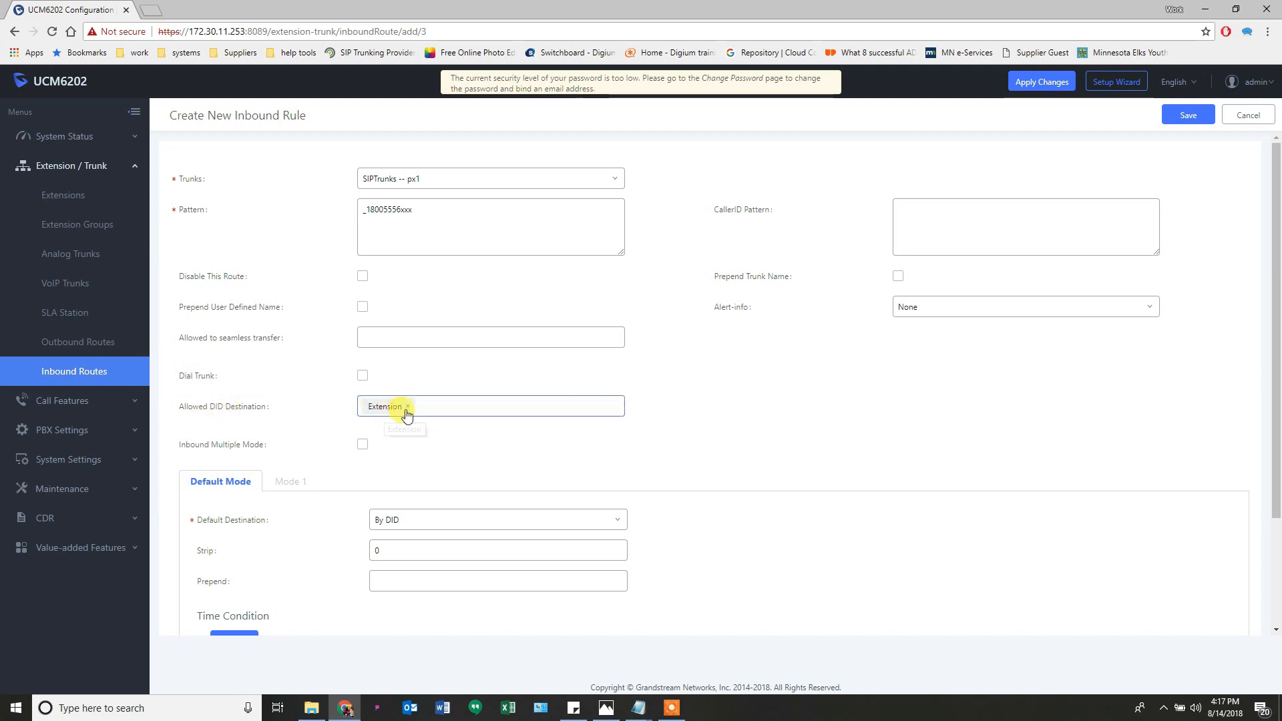
left_click(399, 224)
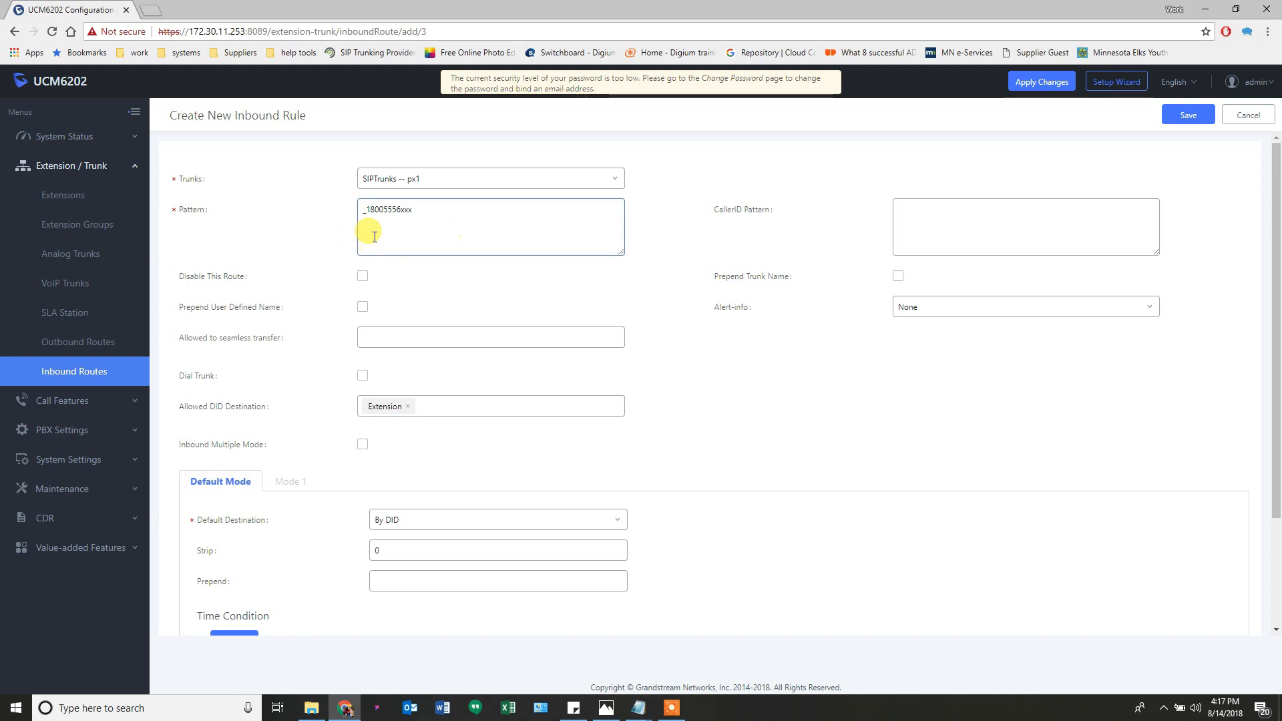
Set the By DID destination to strip 8 digits and prepend 1, and save the inbound rule.
scroll(386, 518, "down", 1)
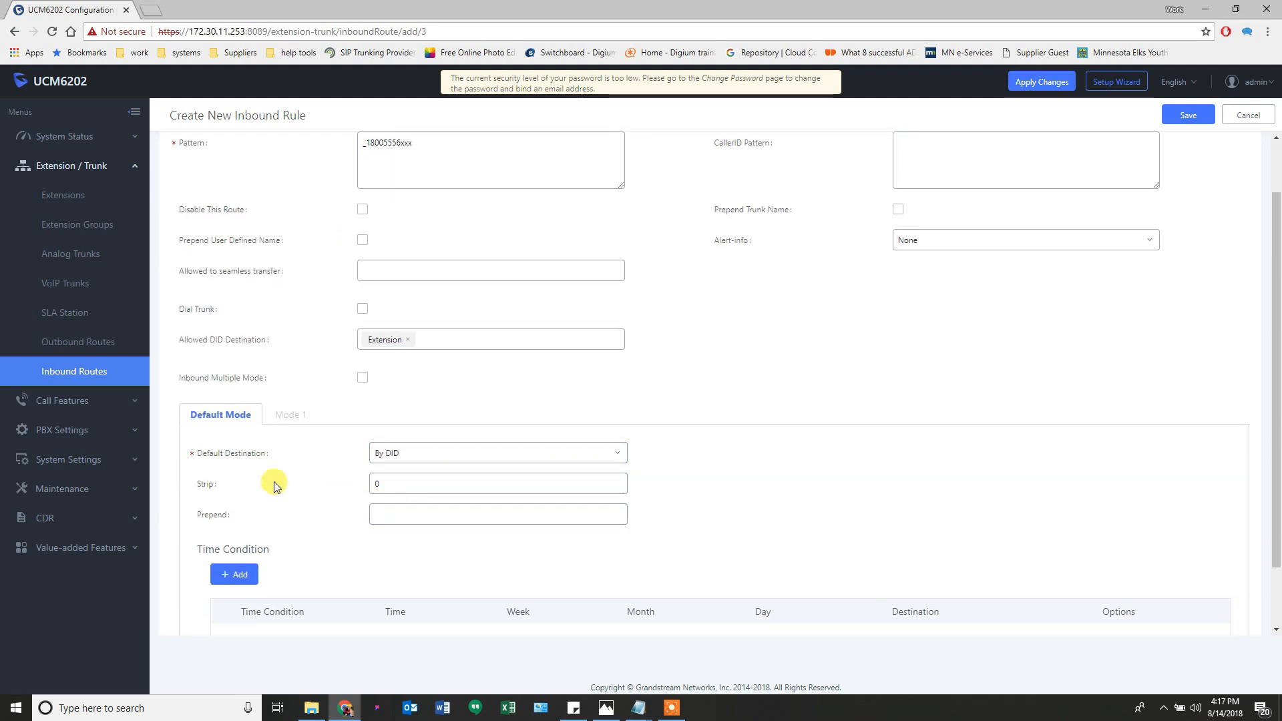
left_click(378, 485)
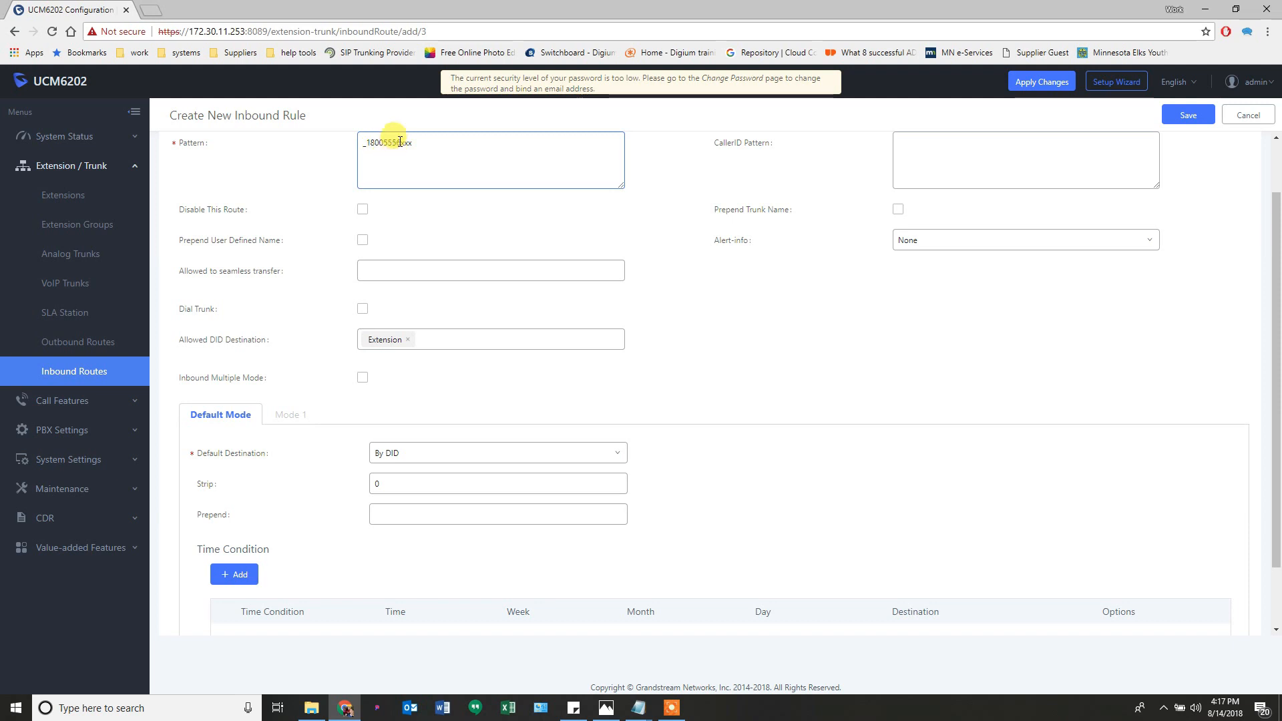
scroll(393, 149, "up", 1)
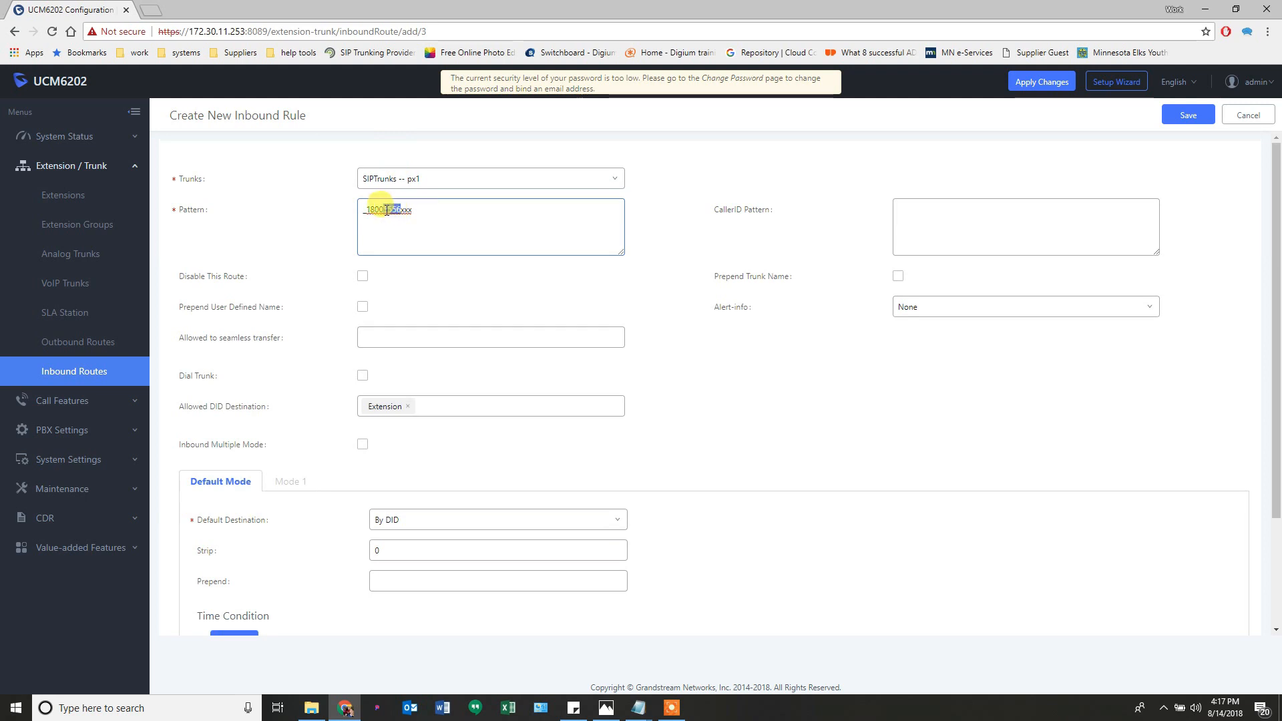
left_click_drag(387, 210, 390, 224)
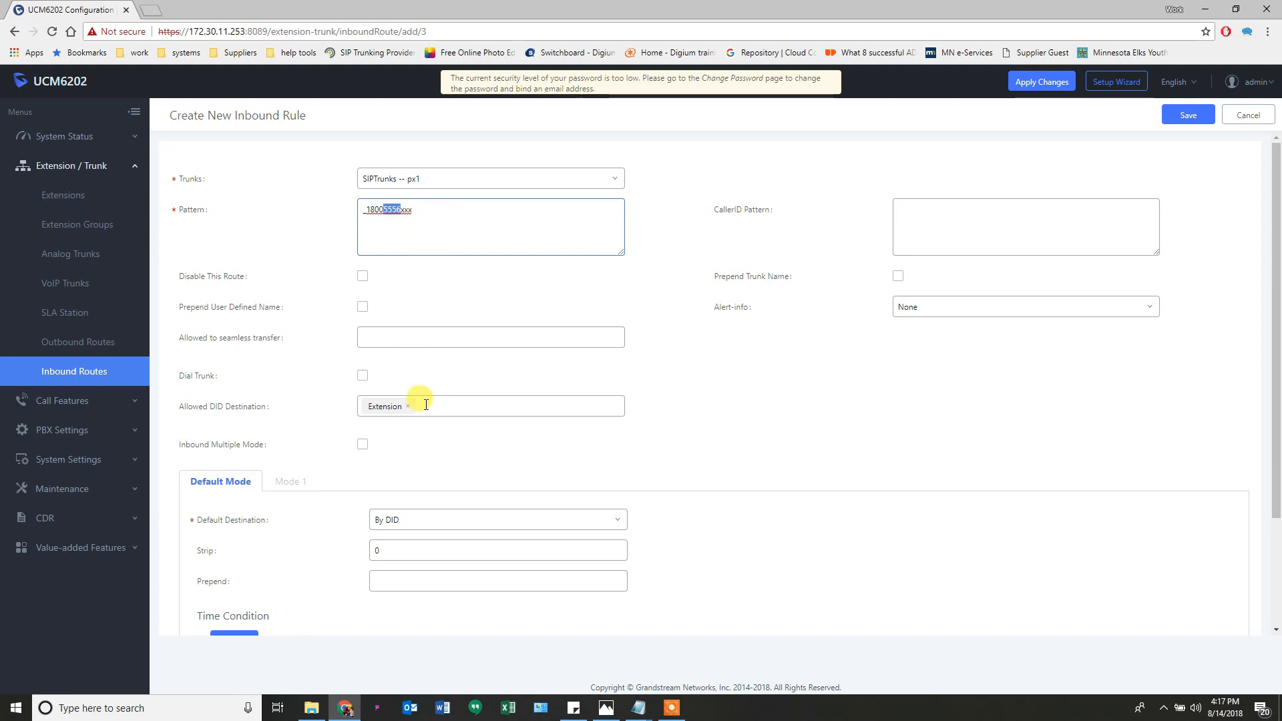
double_click(386, 548)
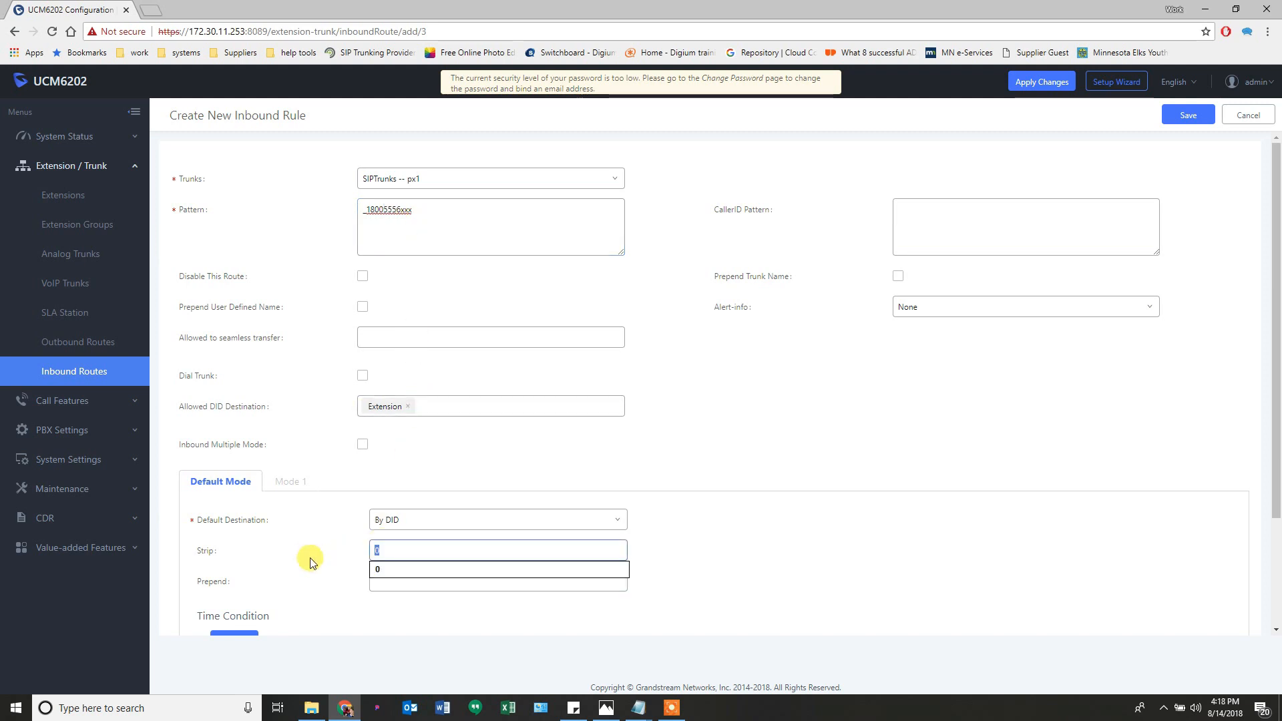
type("8")
left_click(380, 583)
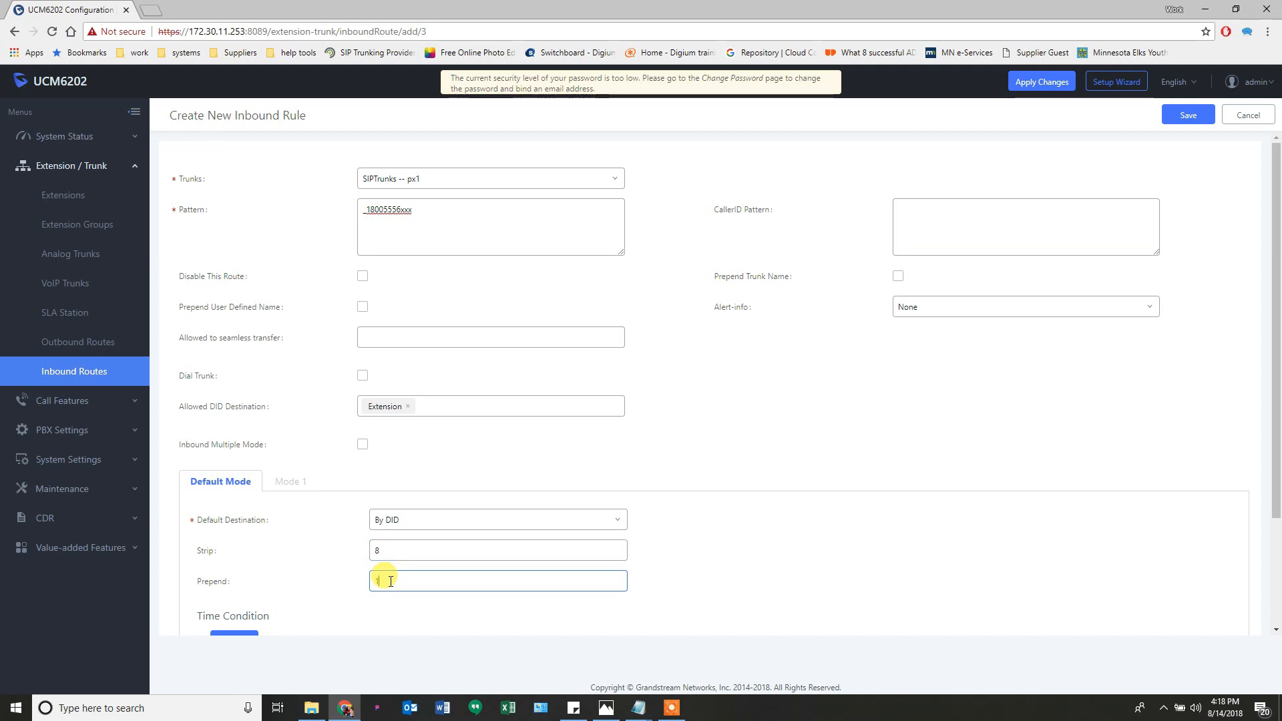
type("1")
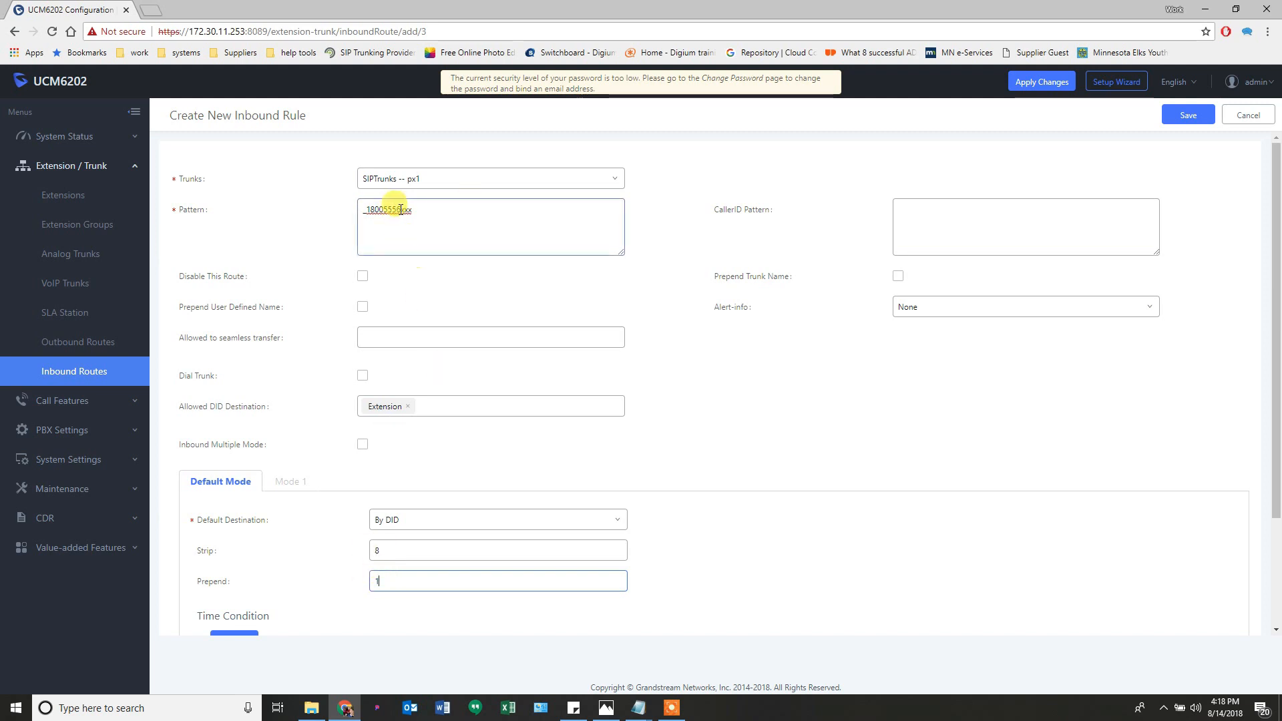
scroll(378, 593, "down", 1)
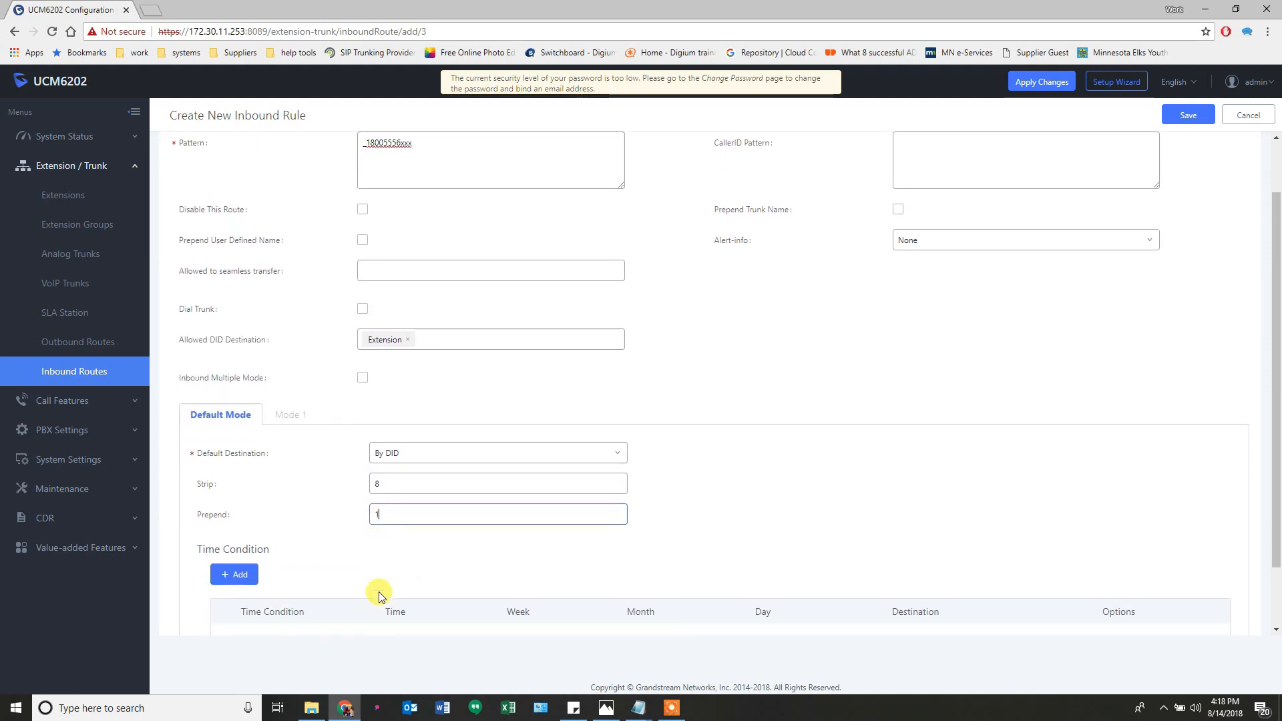
scroll(379, 593, "down", 1)
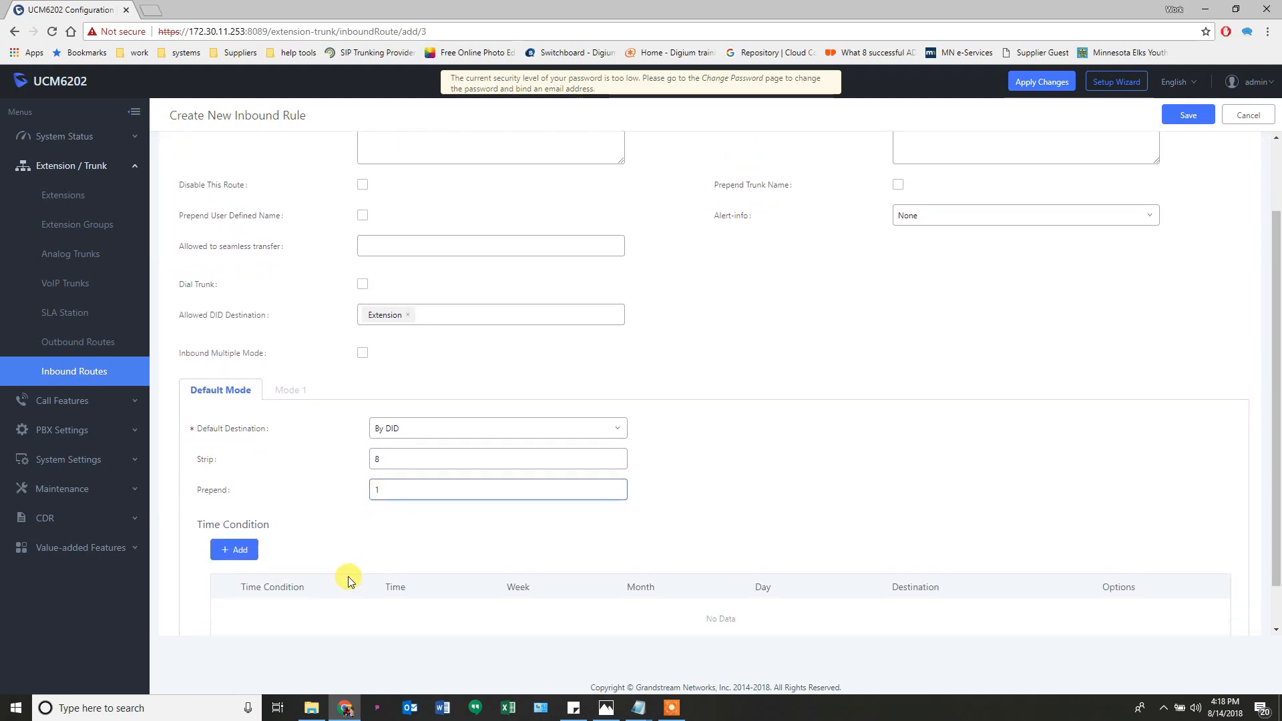
left_click(1186, 125)
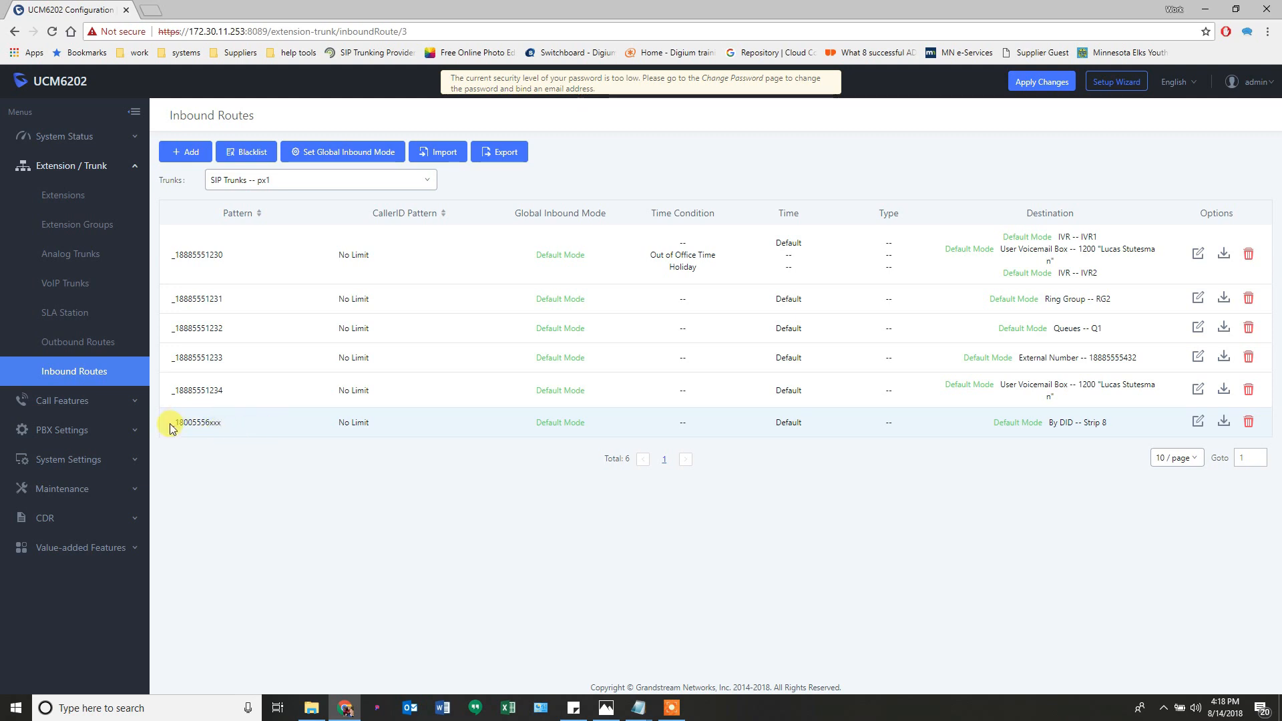
Review the new wildcard route, view the px5 trunk's inbound routes for comparison, and return to the px1 list.
left_click_drag(174, 424, 179, 424)
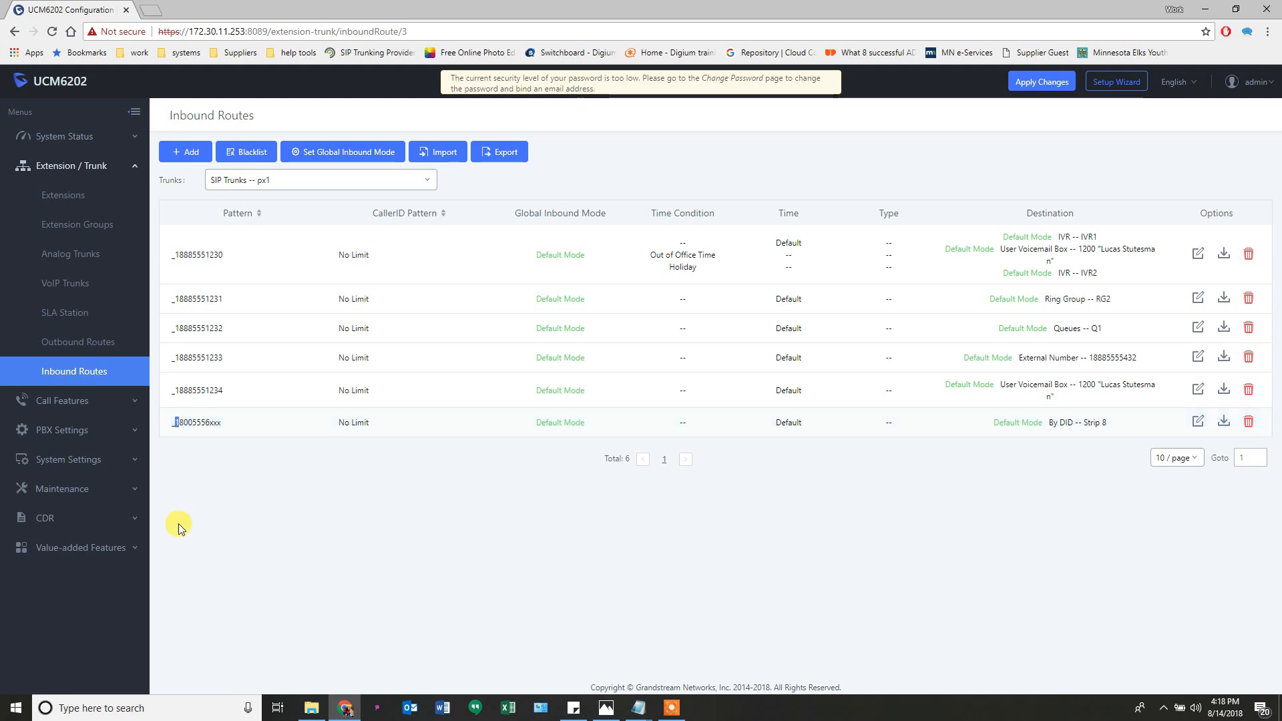
left_click(175, 422)
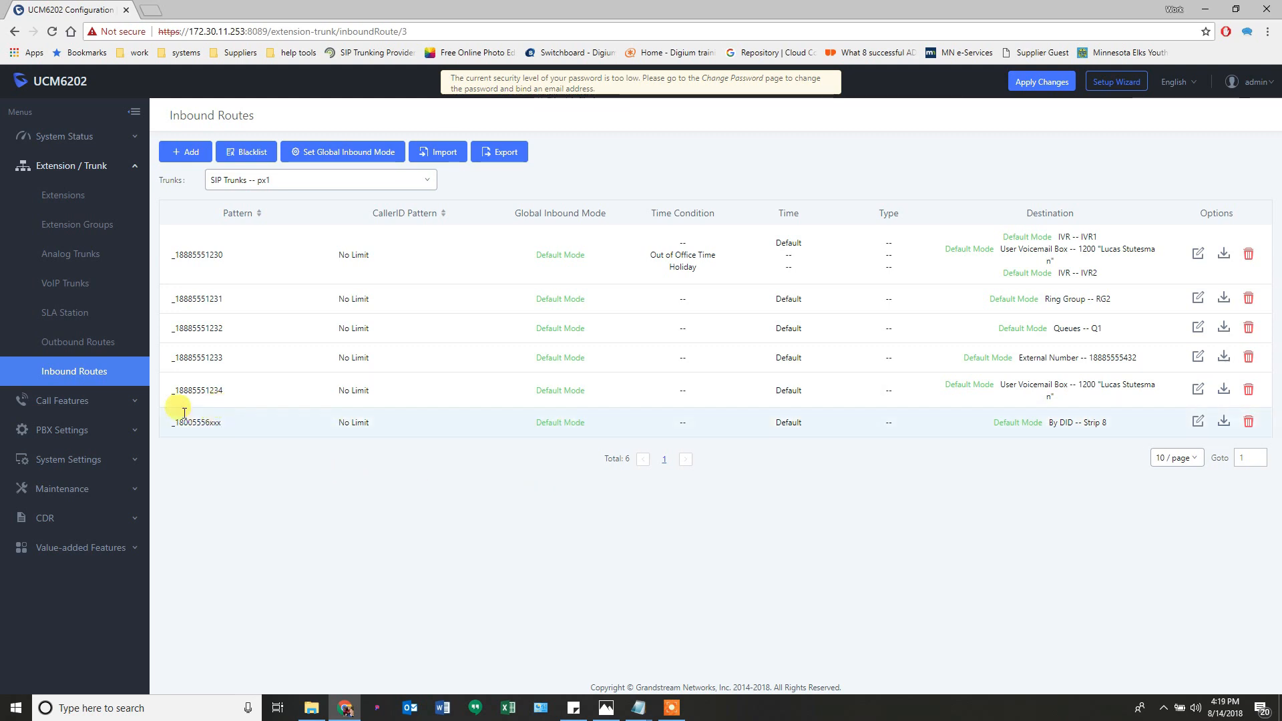
left_click(329, 179)
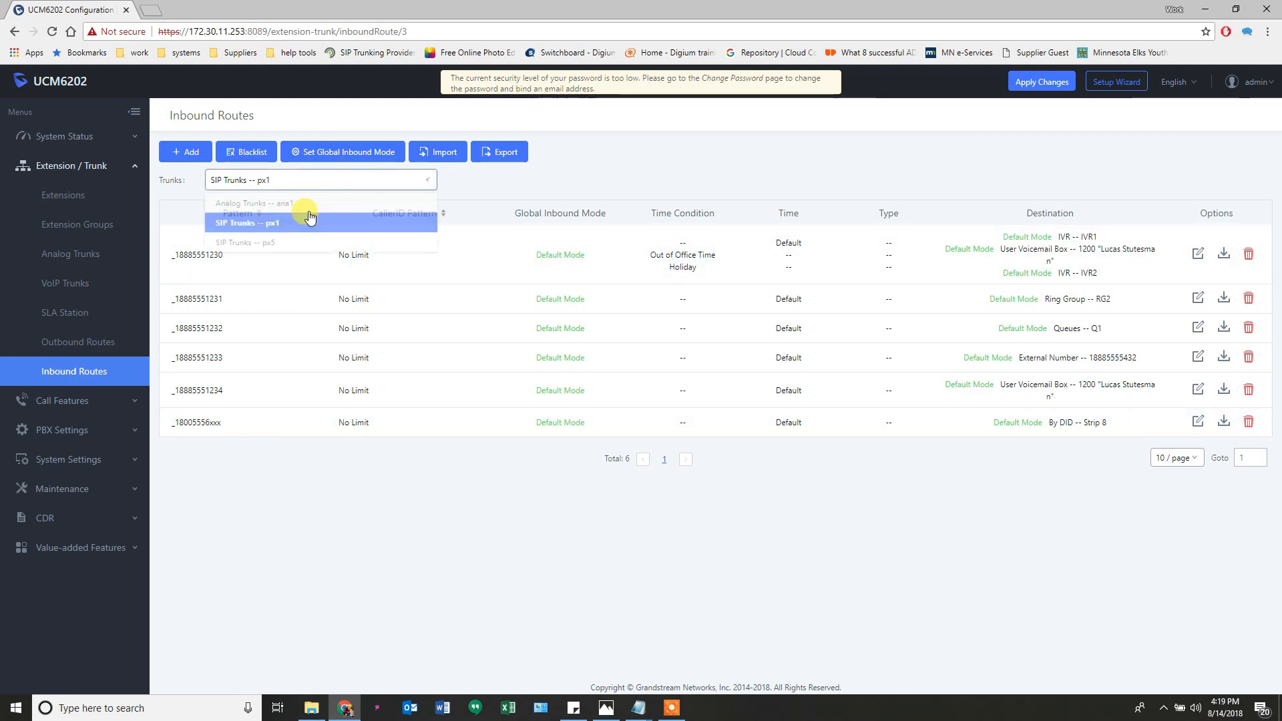
left_click(295, 246)
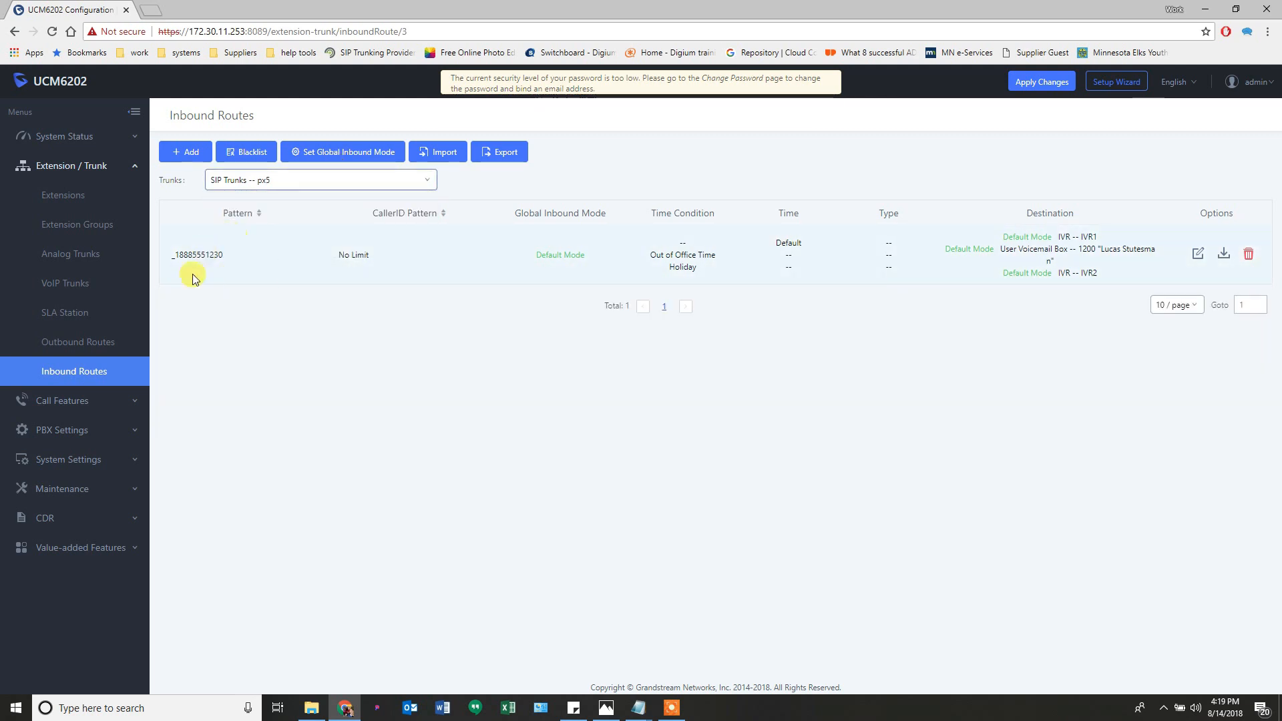
left_click(248, 181)
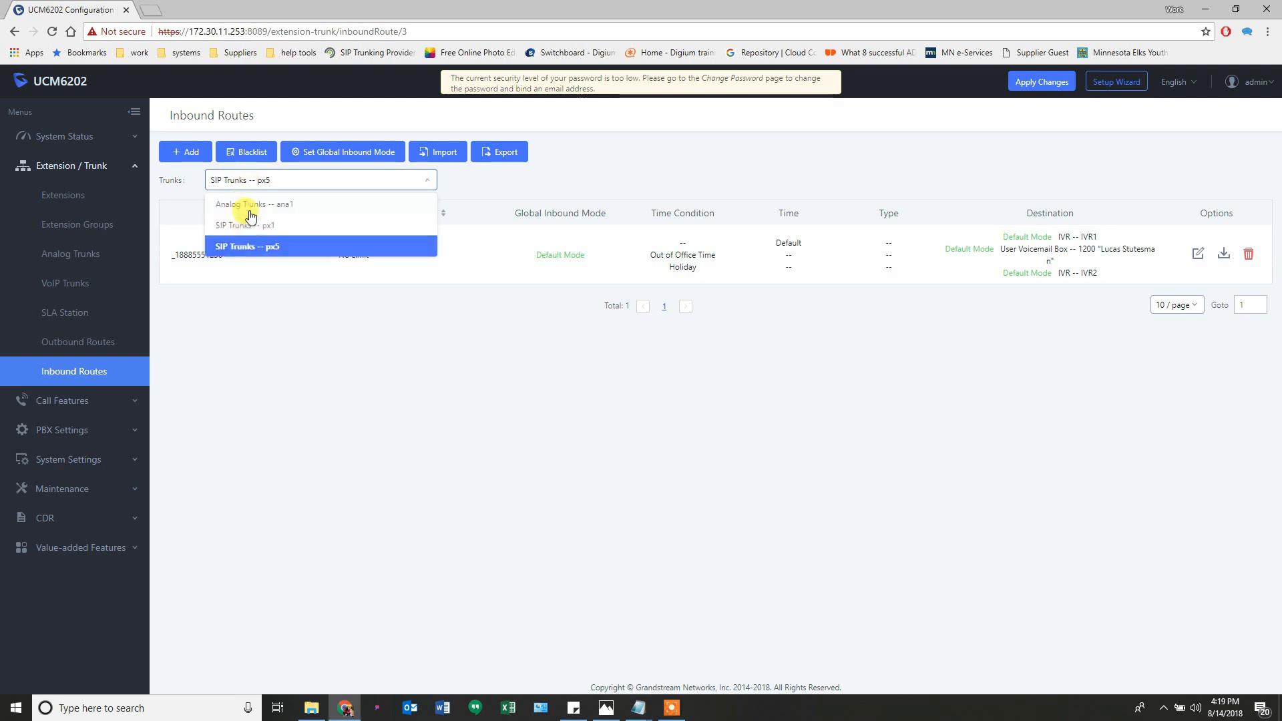
left_click(257, 227)
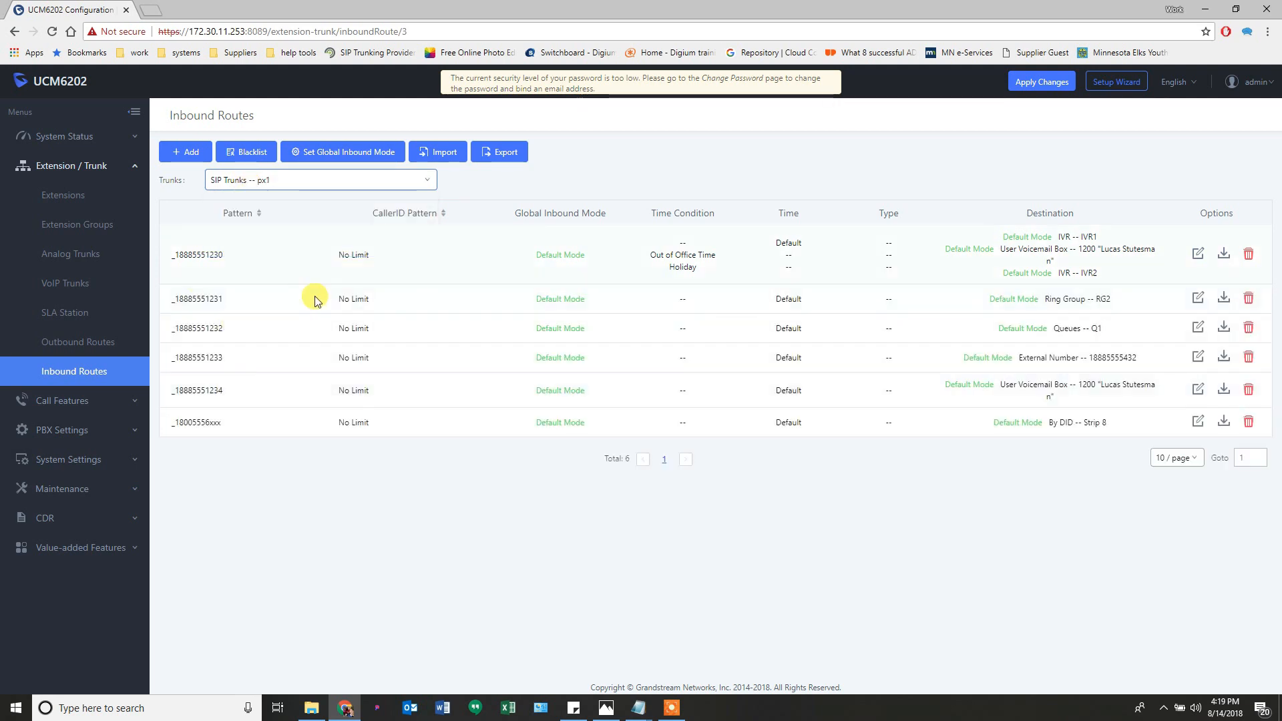